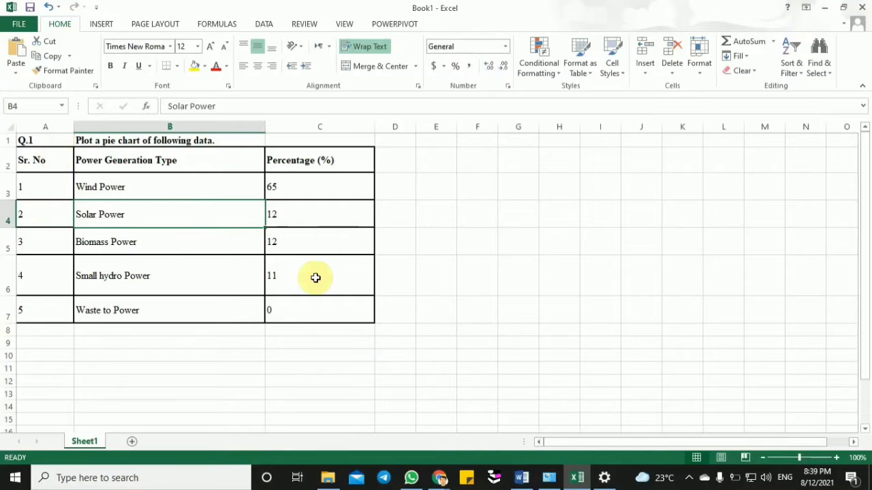
- Switch to the Google Meet call, admit the waiting participant and return to the Excel workbook
left_click(440, 480)
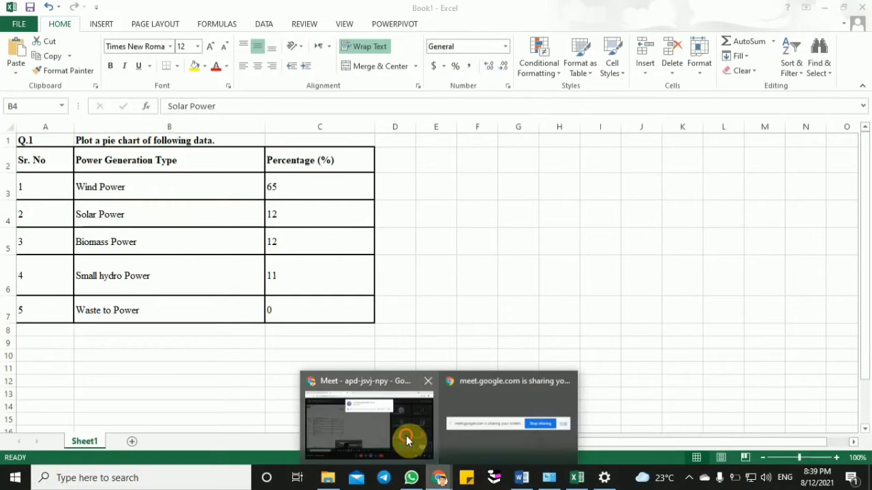
left_click(406, 435)
left_click(570, 122)
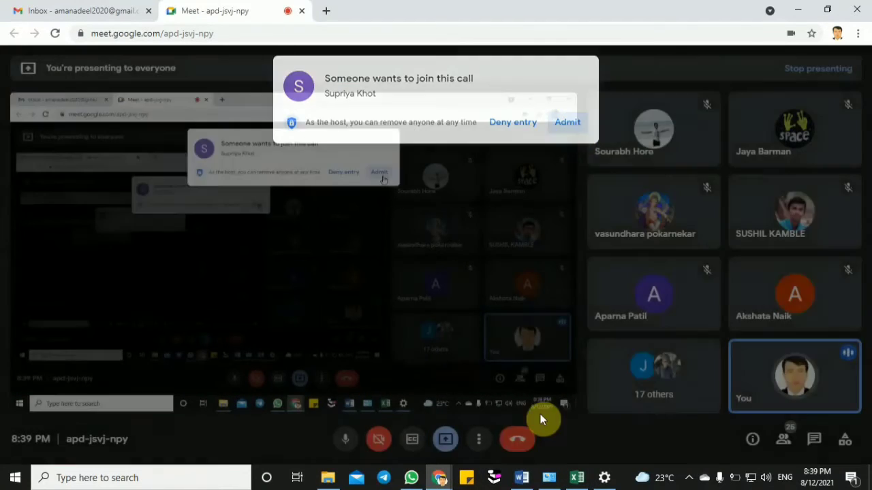
left_click(577, 477)
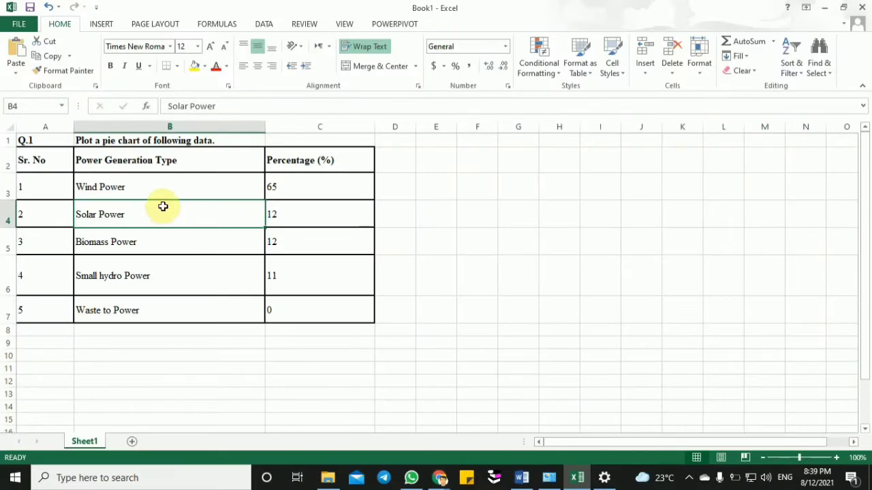
- Examine the table's serial number, power generation type and percentage columns to decide which ones the chart needs
left_click(154, 170)
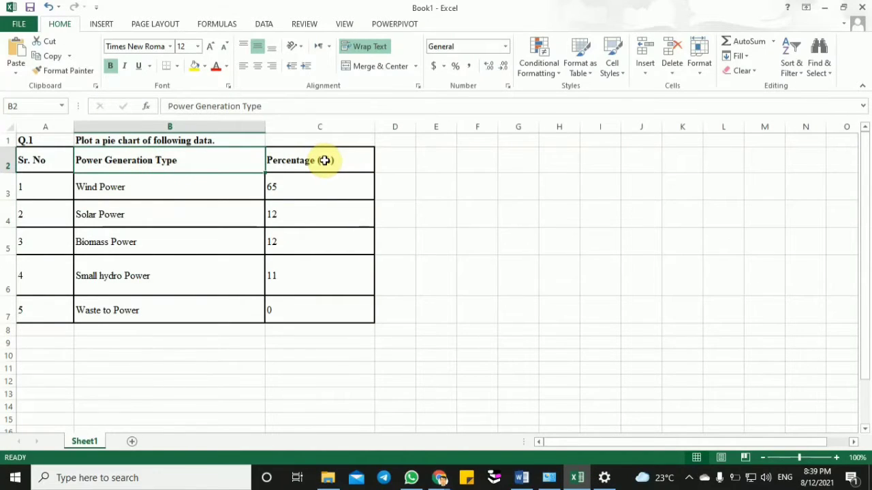
left_click(341, 160)
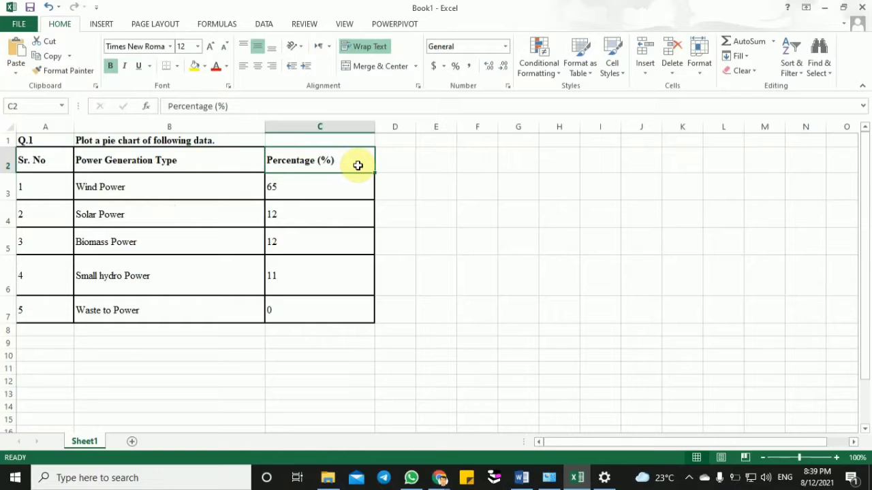
left_click_drag(197, 158, 325, 307)
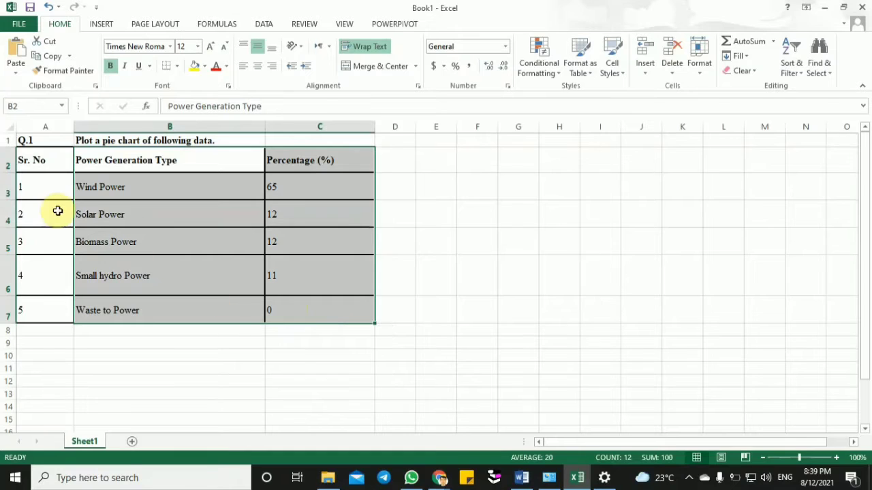
left_click(40, 184)
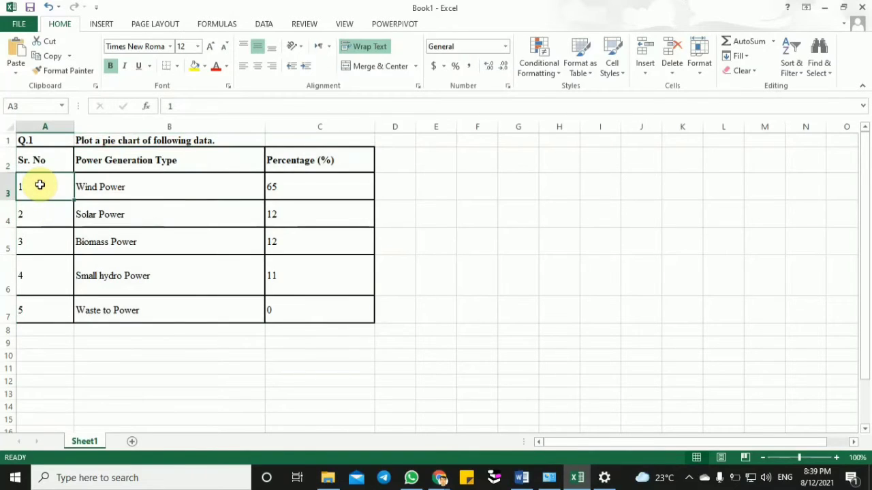
left_click_drag(40, 192, 35, 313)
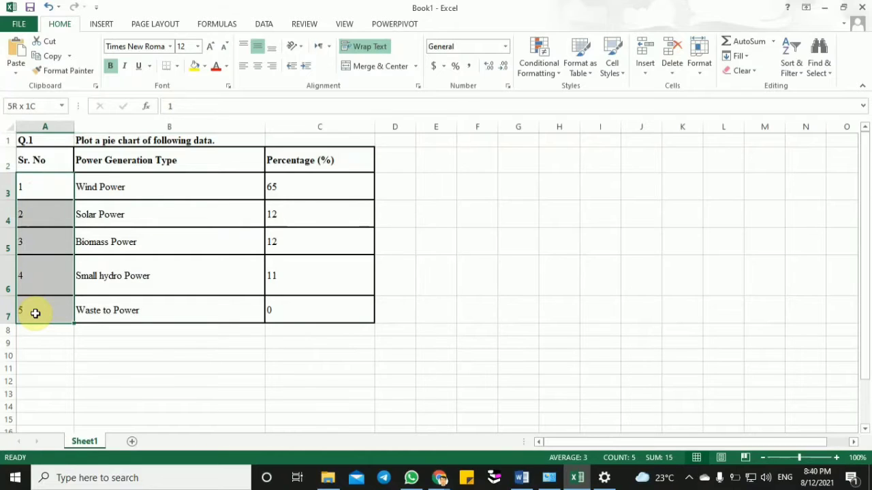
left_click(51, 157)
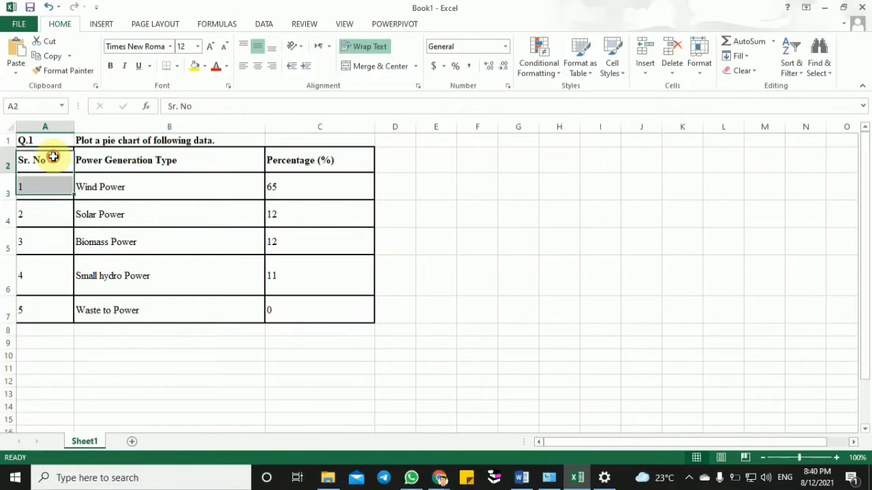
left_click(117, 161)
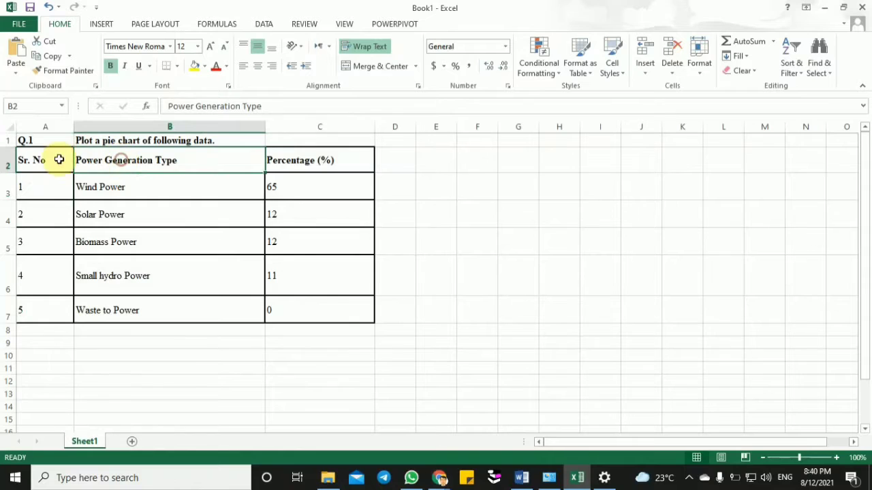
left_click_drag(57, 160, 171, 165)
left_click_drag(181, 197, 323, 306)
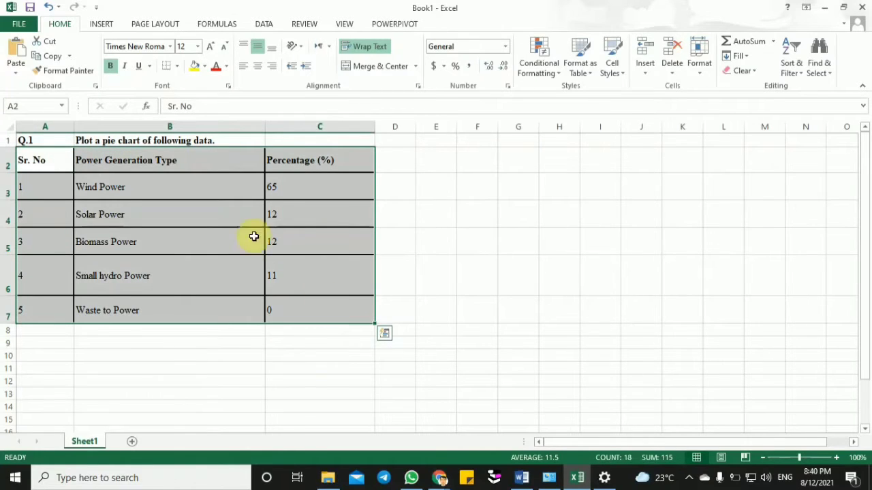
- Insert a doughnut chart from the power generation types and percentages in B2:C7 and place it beside the table
left_click_drag(196, 161, 299, 304)
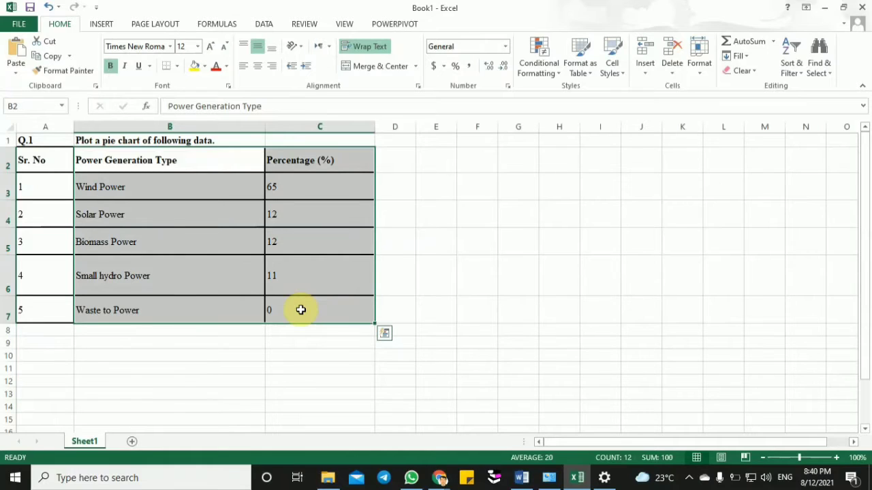
left_click(98, 27)
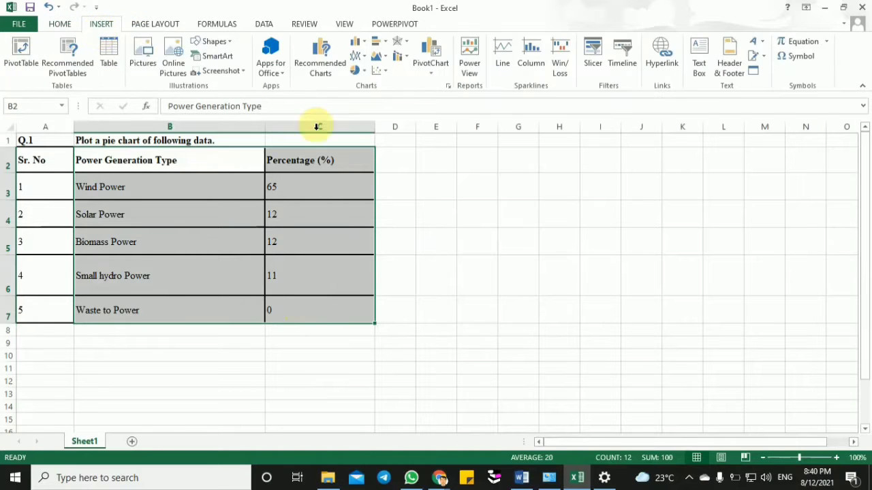
left_click(364, 73)
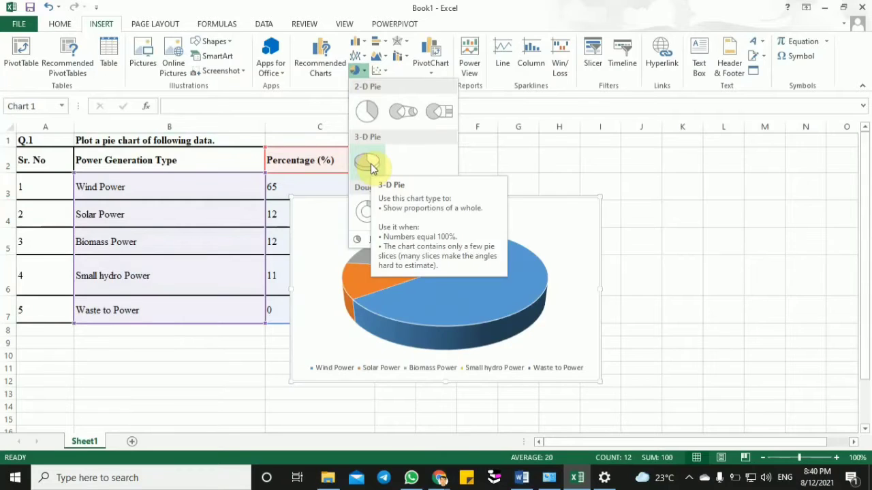
left_click(367, 211)
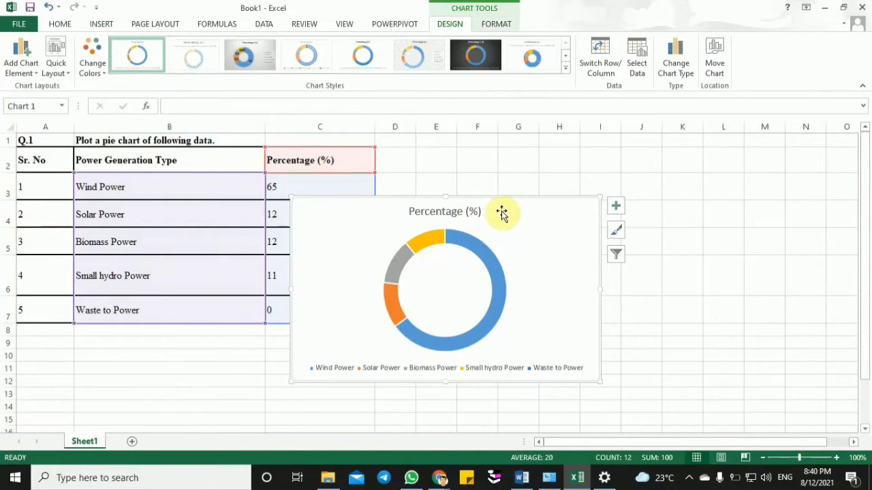
mouse_move(502, 214)
left_mouse_down()
mouse_move(670, 179)
mouse_move(645, 184)
left_mouse_up()
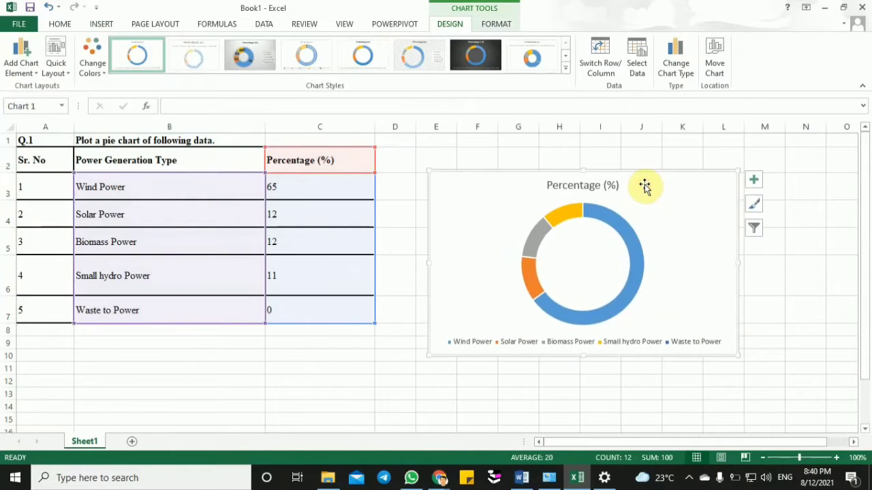
- Add data labels to the doughnut chart
left_click(758, 188)
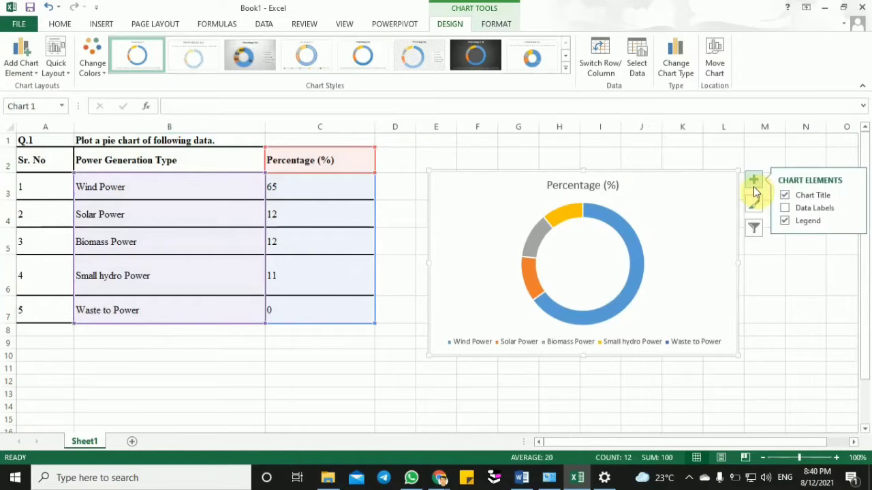
left_click(785, 209)
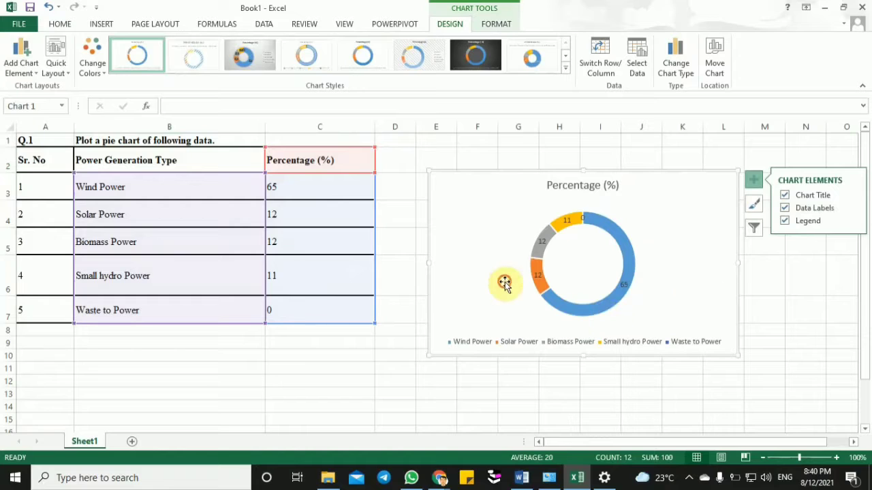
- Try several chart styles, settle on the first style in the gallery and shift the doughnut chart closer to the table
left_click(415, 57)
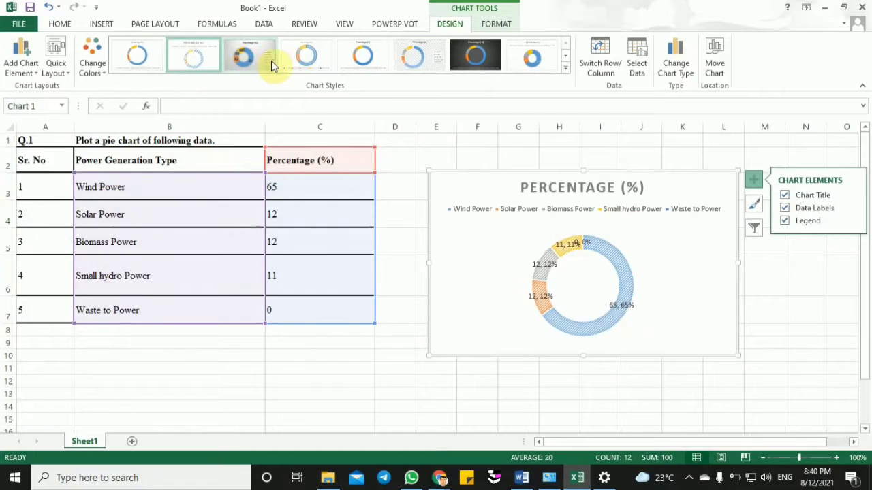
left_click(565, 67)
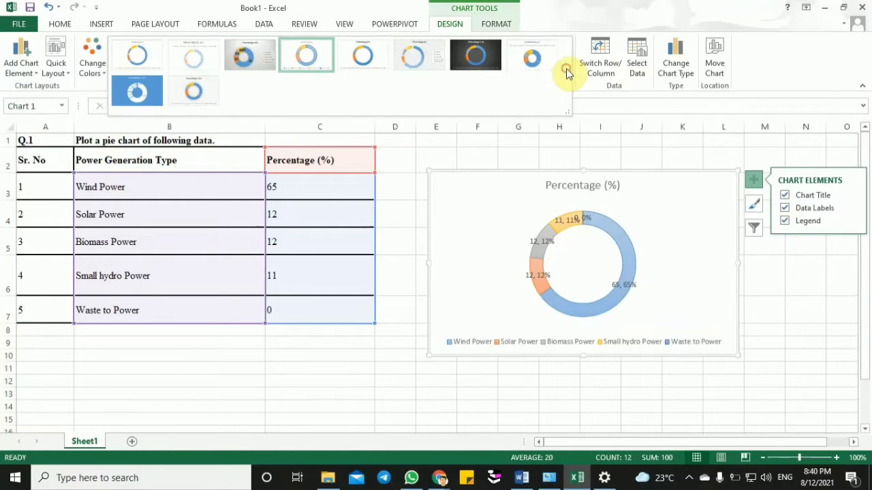
left_click(149, 59)
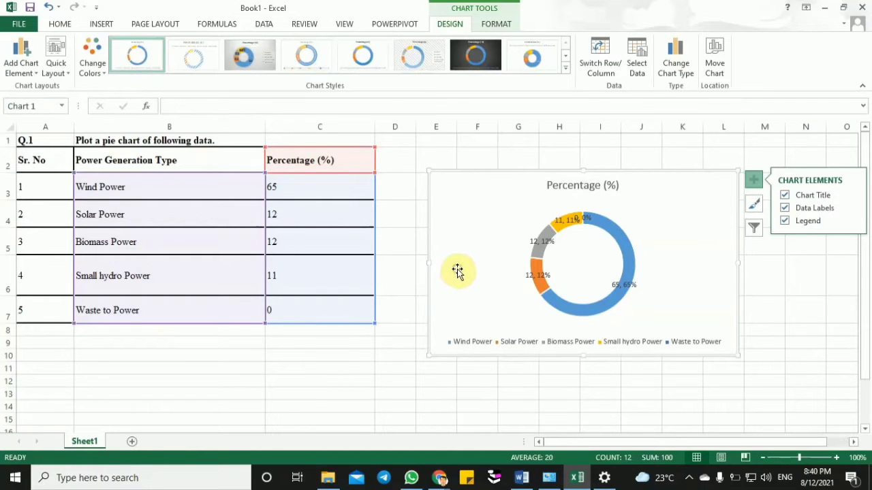
left_click_drag(453, 247, 432, 239)
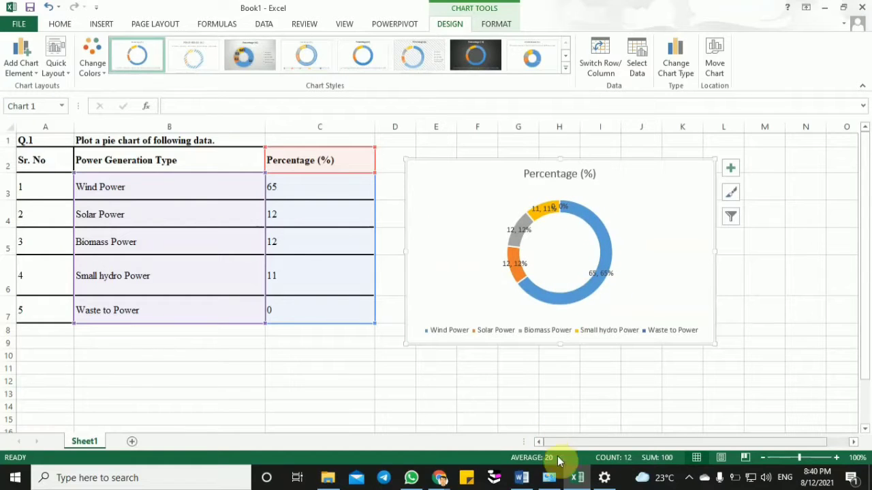
- Switch to the Google Meet call again, admit the person asking to join and go back to Excel
mouse_move(454, 479)
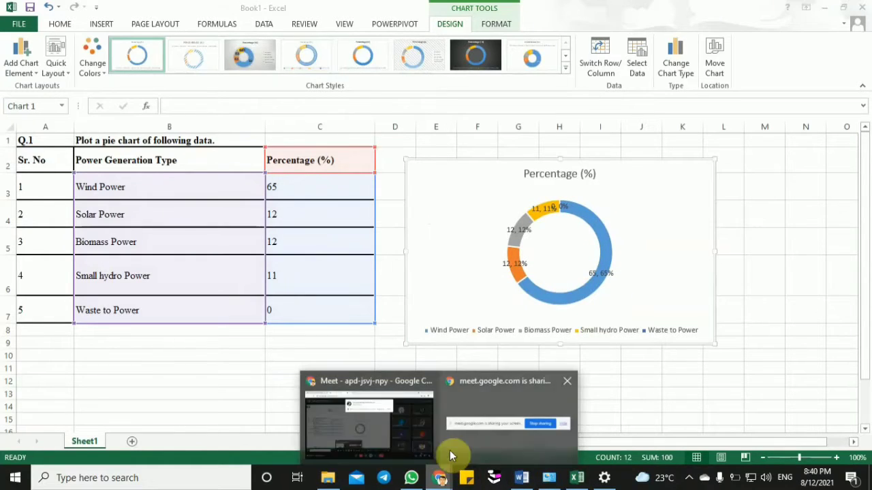
left_click(392, 436)
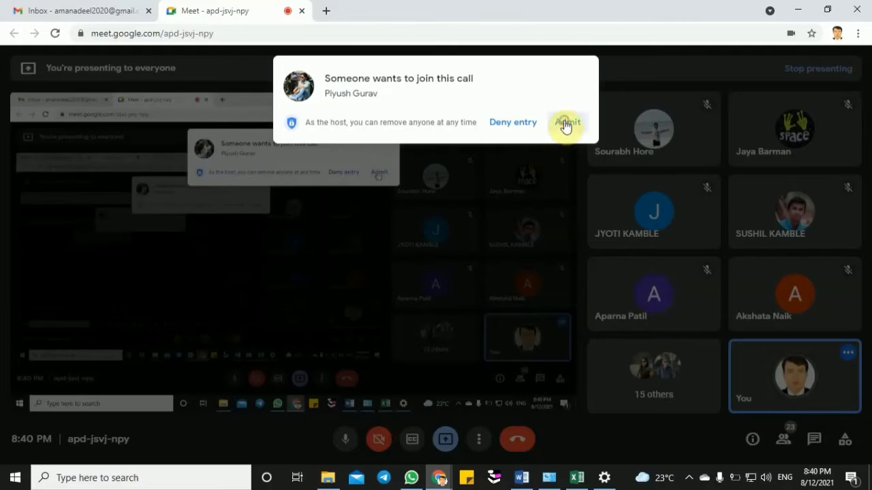
left_click(566, 123)
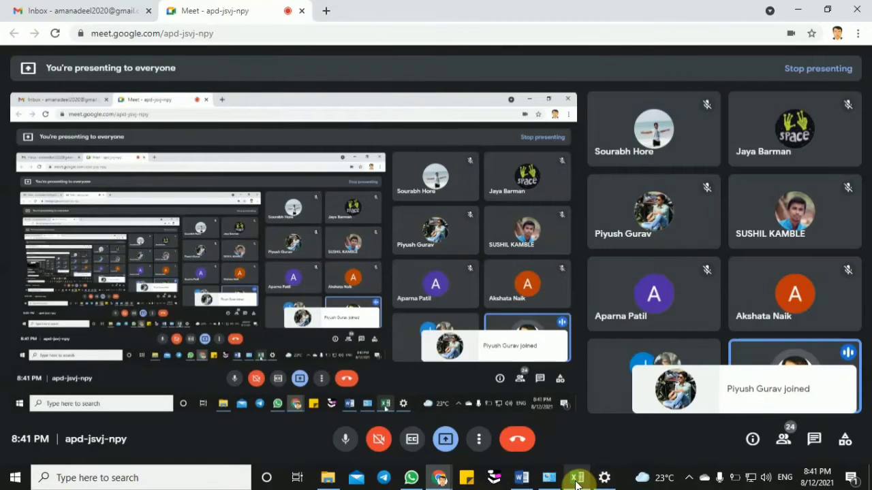
left_click(577, 478)
- Move the doughnut chart up and closer to the table, with its upper edge near the header row
left_click_drag(474, 232, 460, 217)
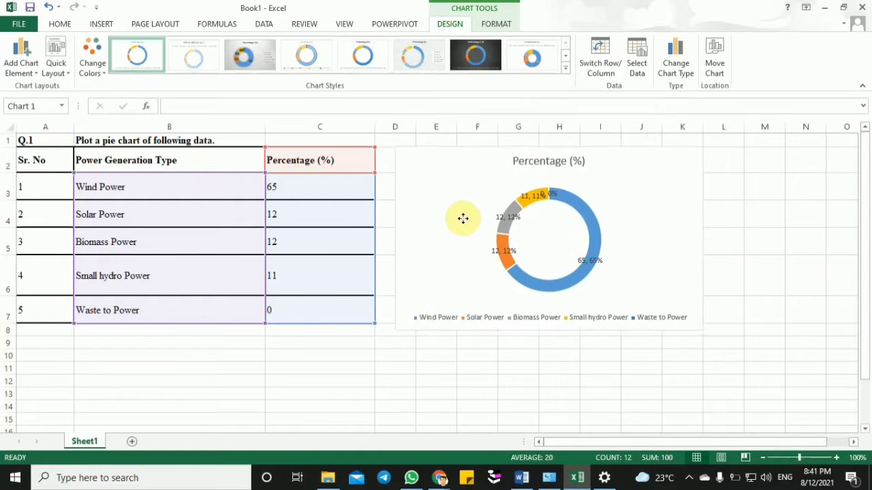
left_click_drag(327, 116, 267, 113)
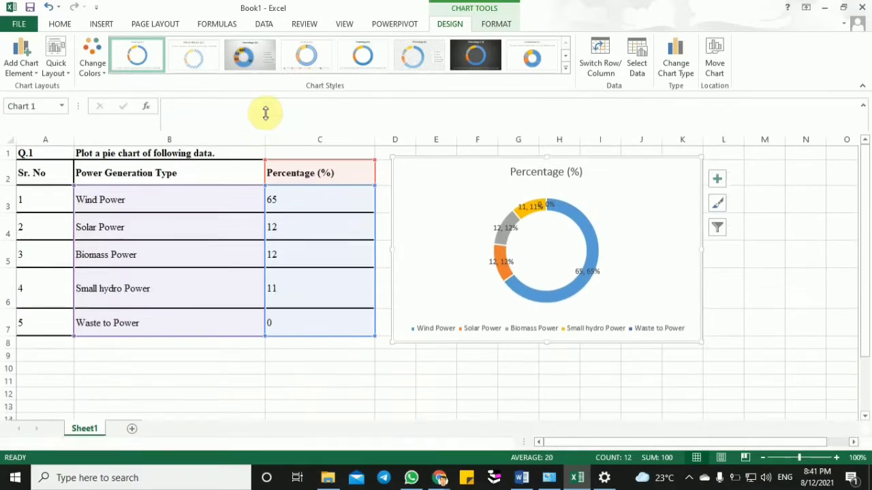
left_click(331, 195)
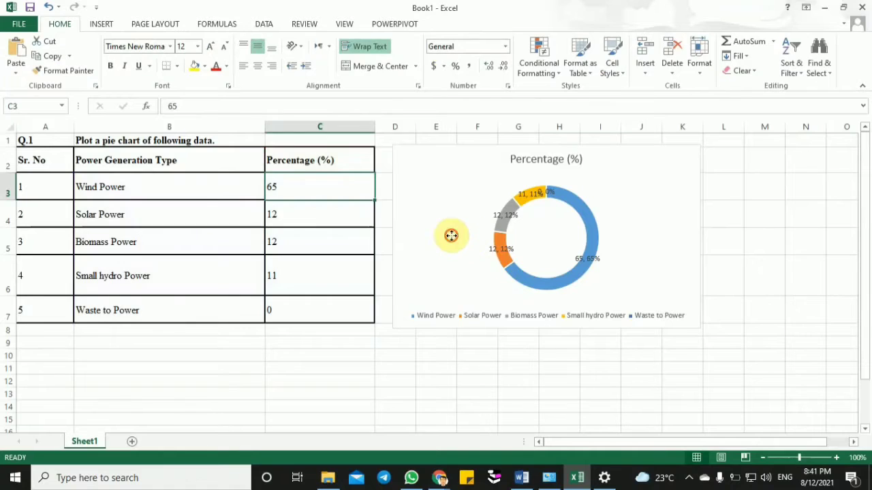
left_click(452, 237)
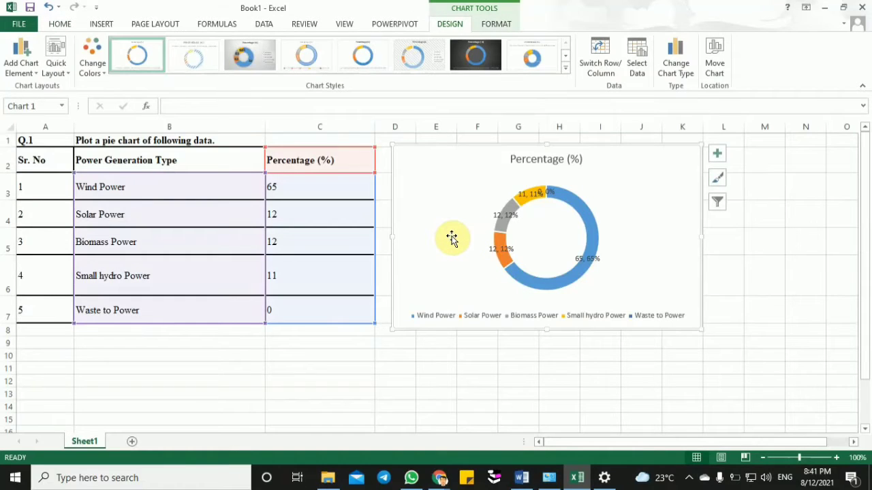
left_click_drag(619, 195, 616, 190)
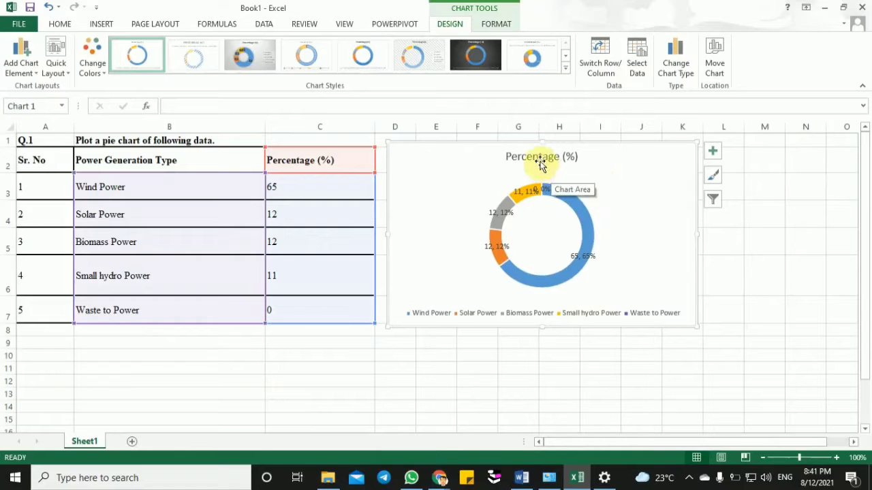
- Replace the doughnut chart's title with "power gen"
left_click(539, 159)
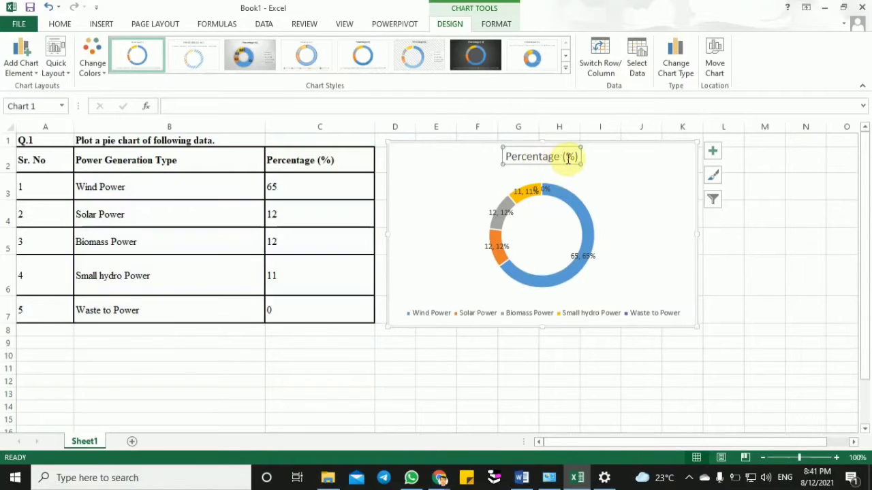
left_click_drag(578, 157, 506, 162)
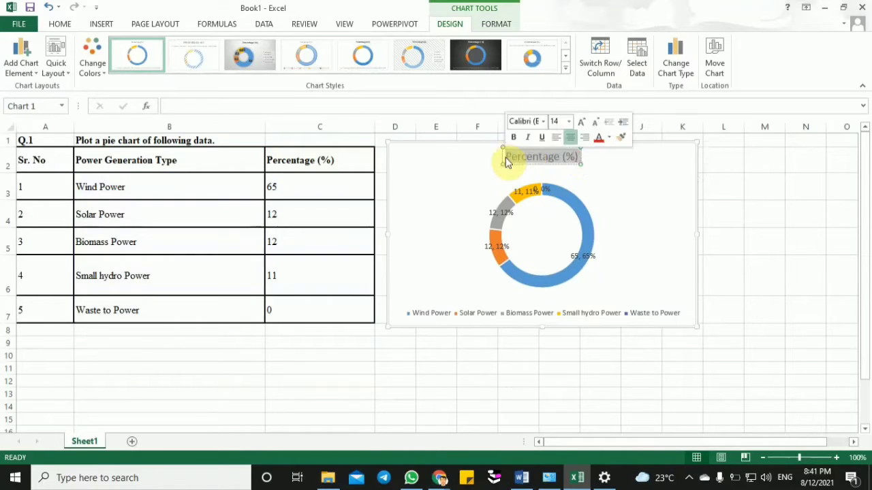
type("po")
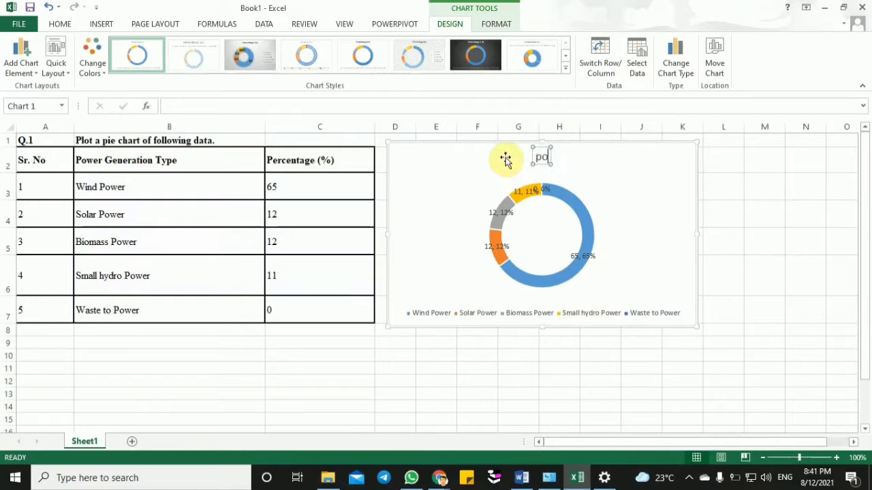
type("wer g")
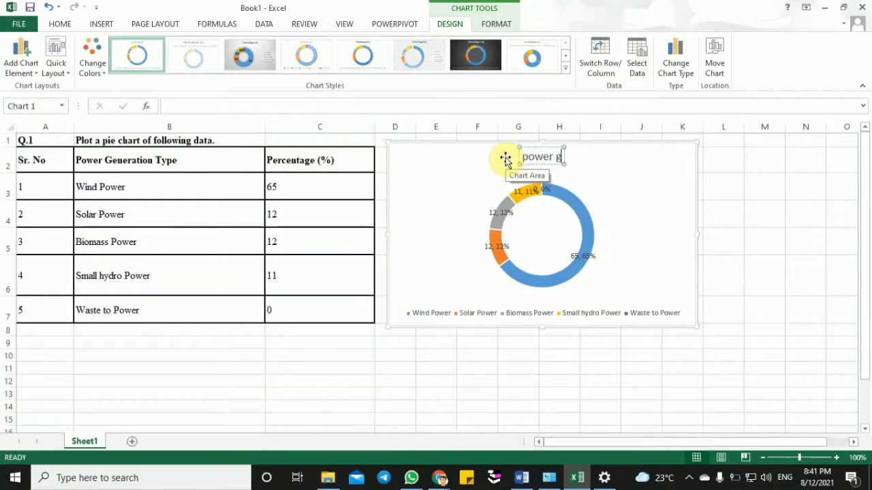
type("in")
key("BackSpace")
key("BackSpace")
type("e")
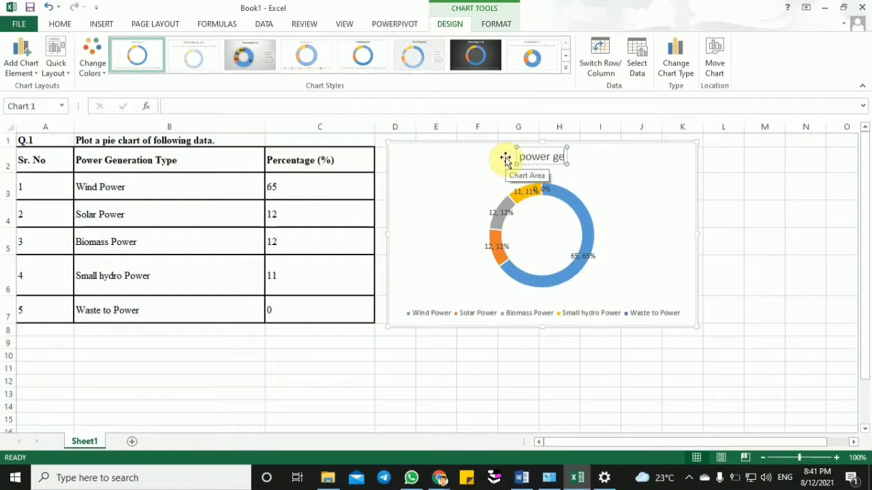
type("n")
left_click(638, 181)
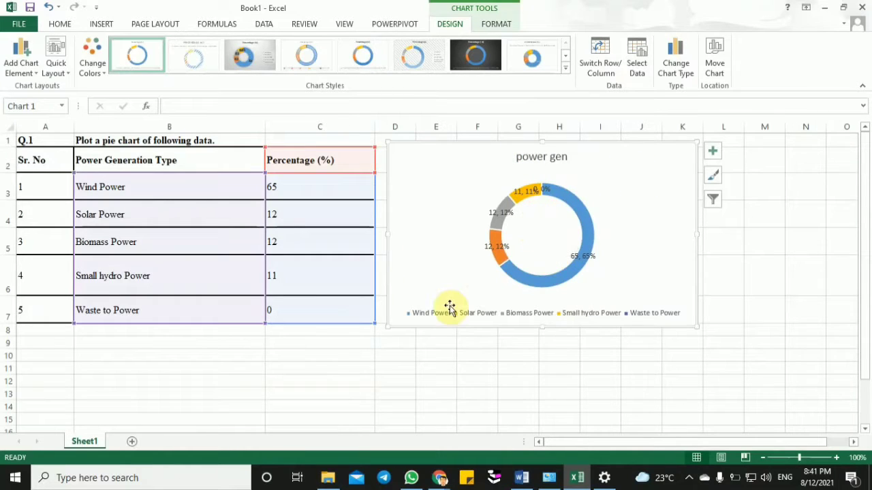
left_click(416, 313)
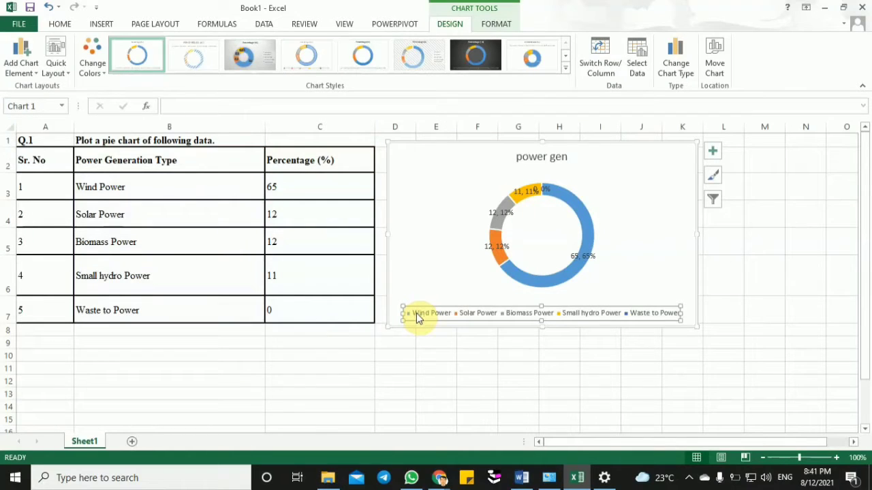
left_click(326, 189)
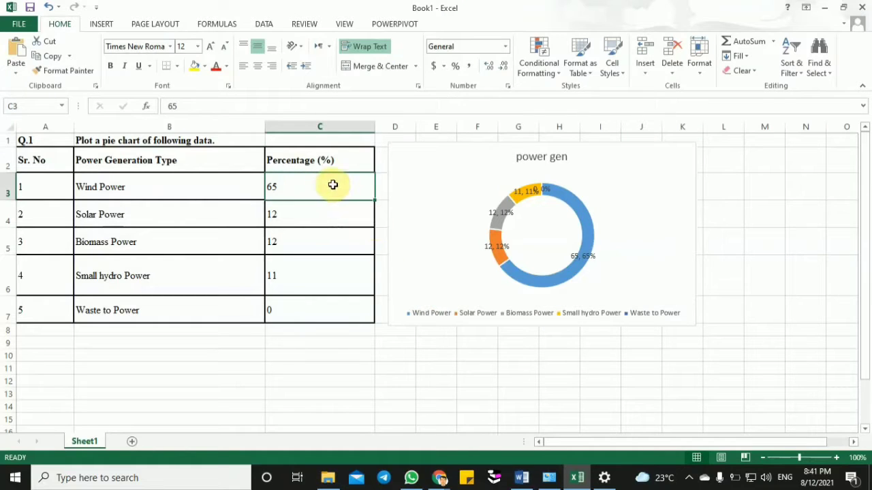
left_click(567, 279)
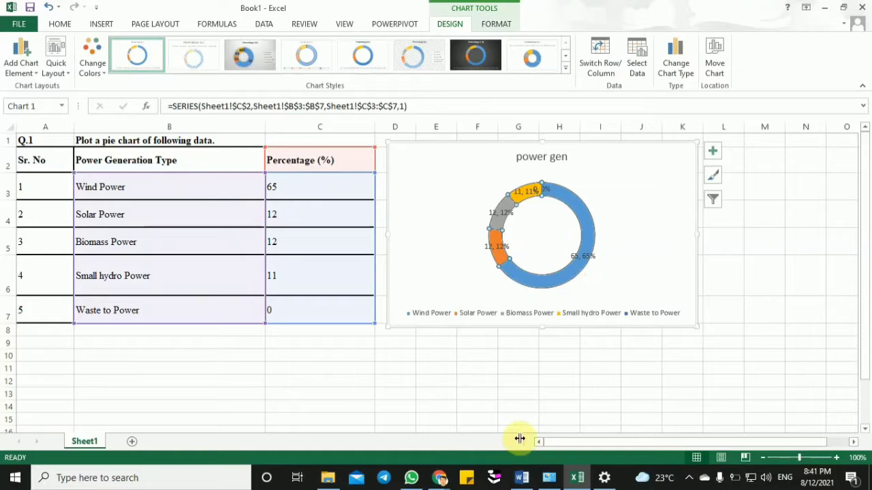
- Bring up the FlashBack Express 5 Recorder window to check the recording, minimize it and return to the worksheet
left_click(688, 478)
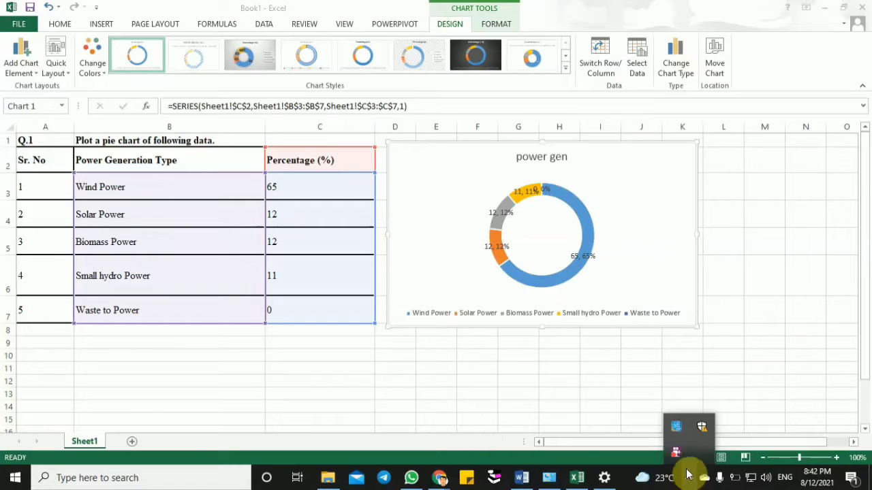
double_click(676, 454)
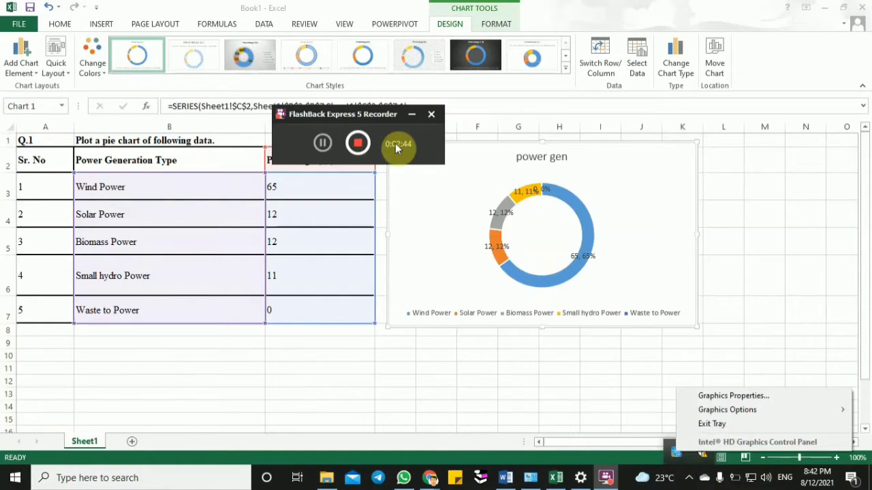
left_click(414, 114)
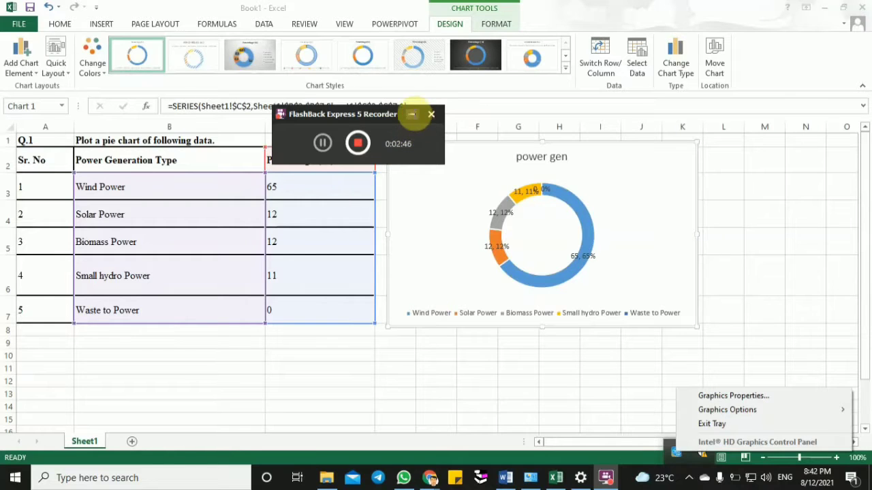
left_click(178, 353)
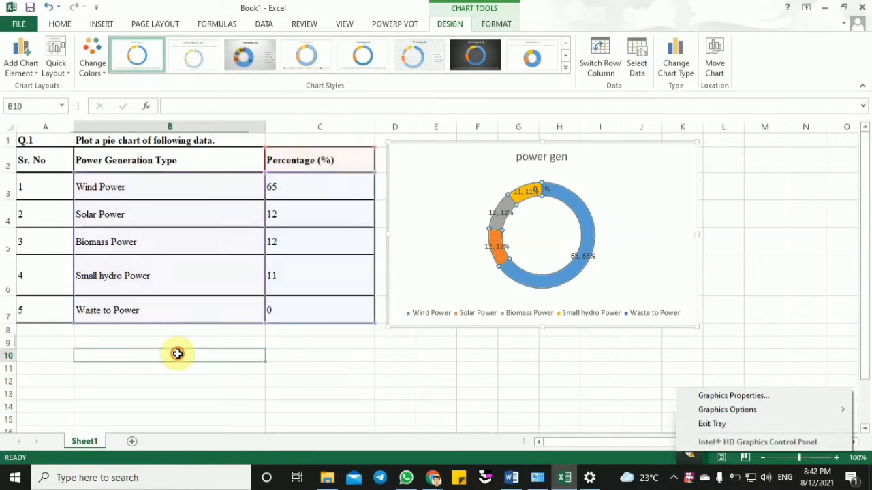
- Delete the doughnut chart from the sheet and deselect by choosing an empty cell
left_click(404, 147)
left_click(412, 152)
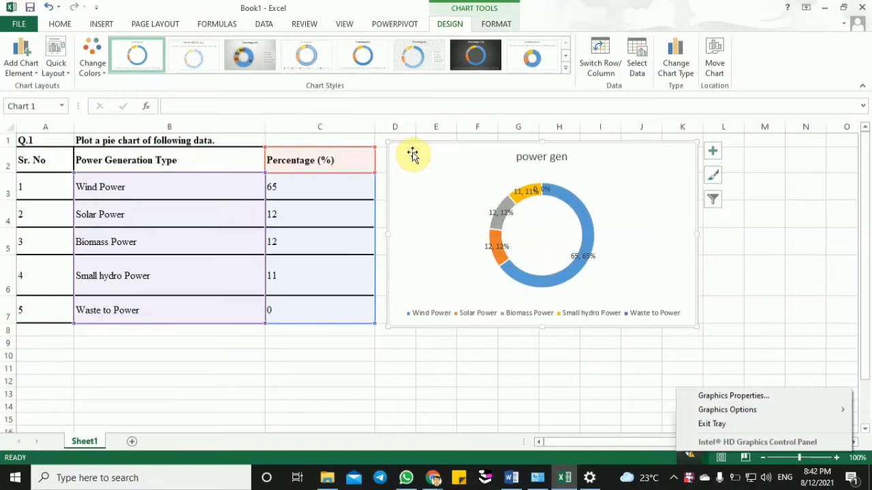
key("Delete")
left_click(148, 379)
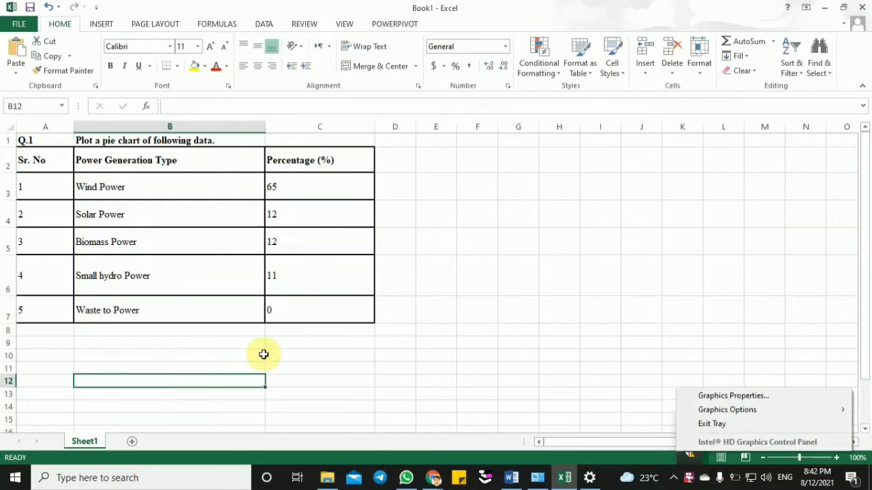
left_click(512, 299)
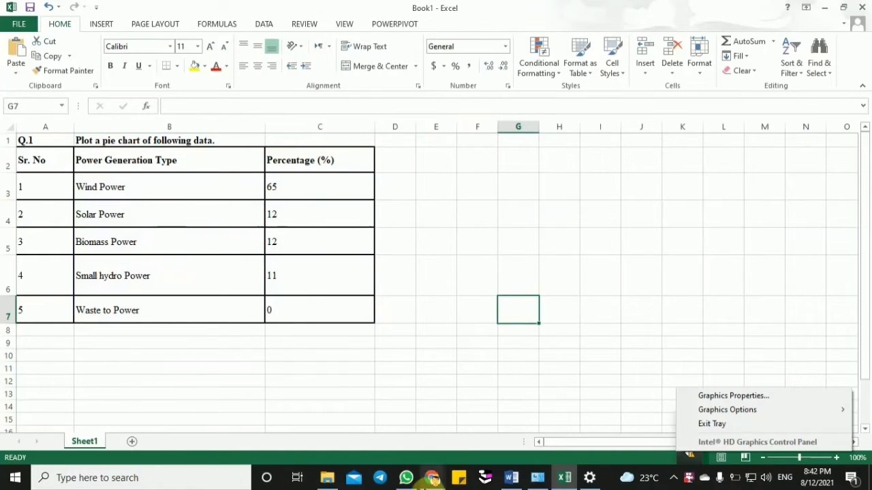
- Switch to the Google Meet call, admit everyone waiting to join and return to the Excel workbook
mouse_move(432, 480)
left_click(407, 430)
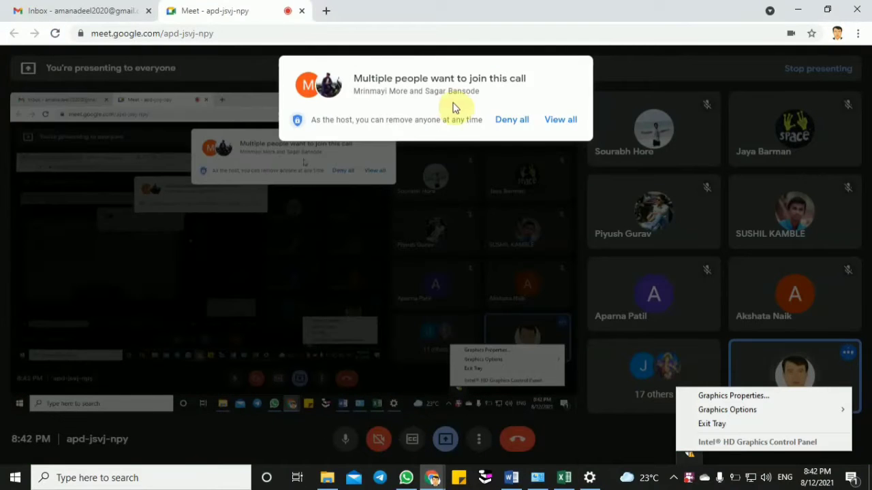
left_click(560, 119)
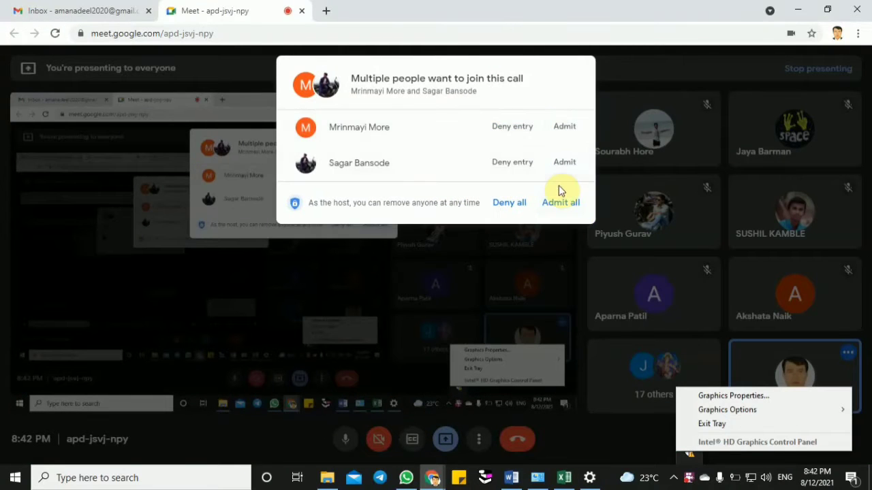
left_click(560, 203)
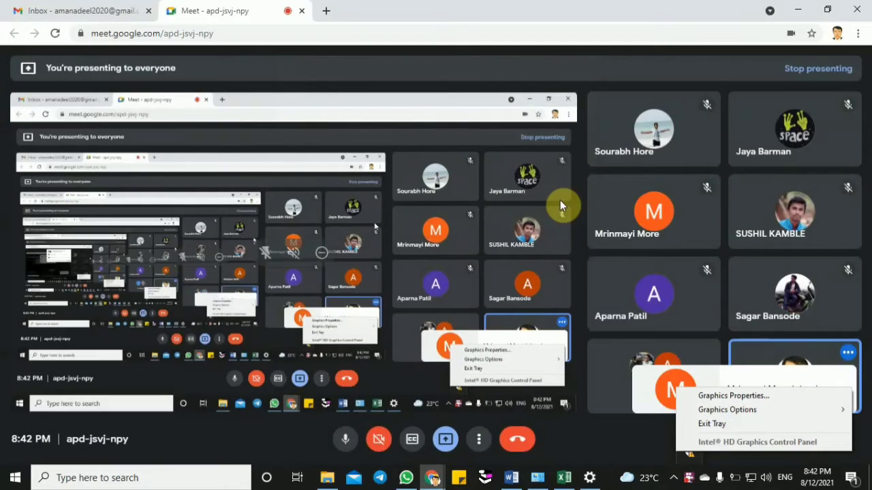
left_click(512, 478)
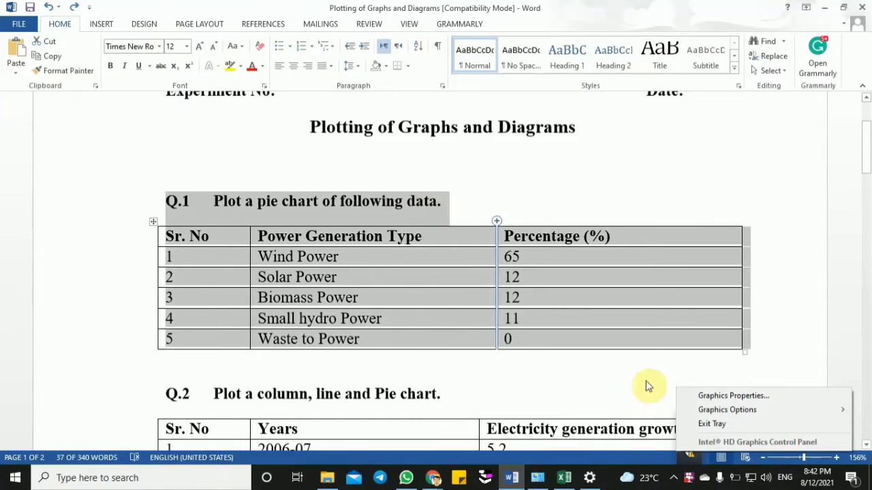
left_click(564, 478)
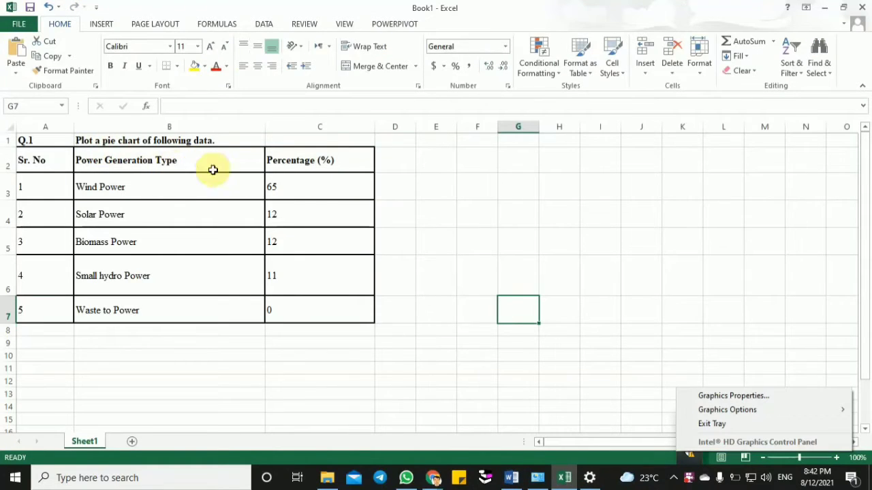
- Switch to the Windows microphone privacy settings, close that window and go back to an empty cell in Excel
left_click(587, 476)
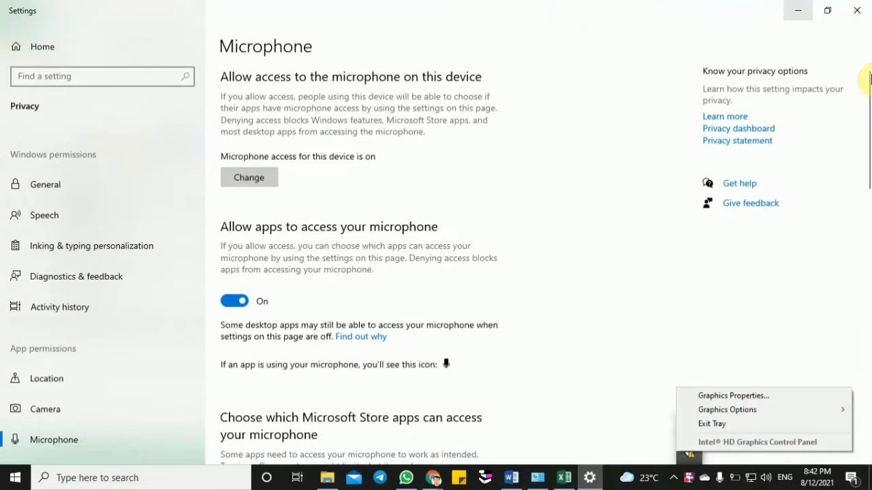
left_click(857, 12)
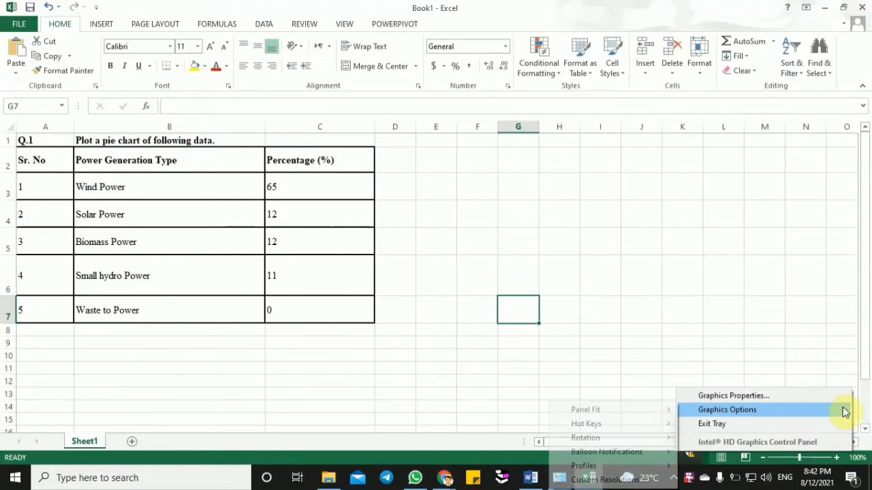
left_click(777, 297)
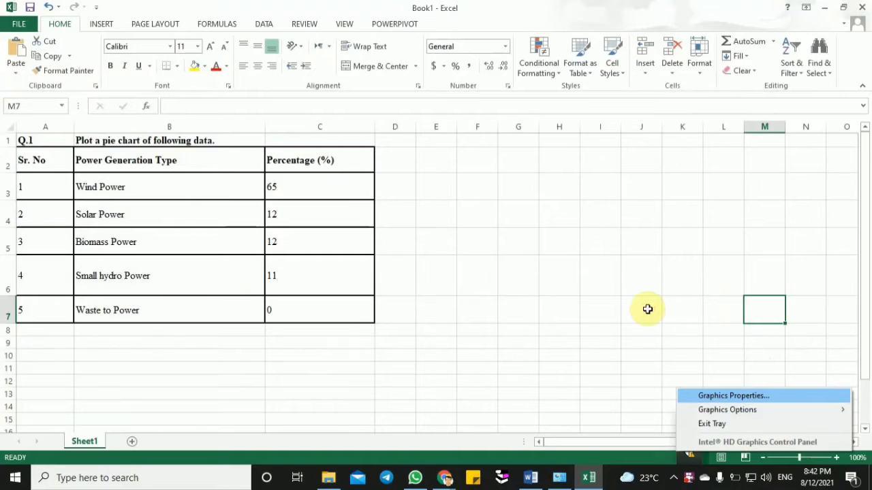
left_click(647, 308)
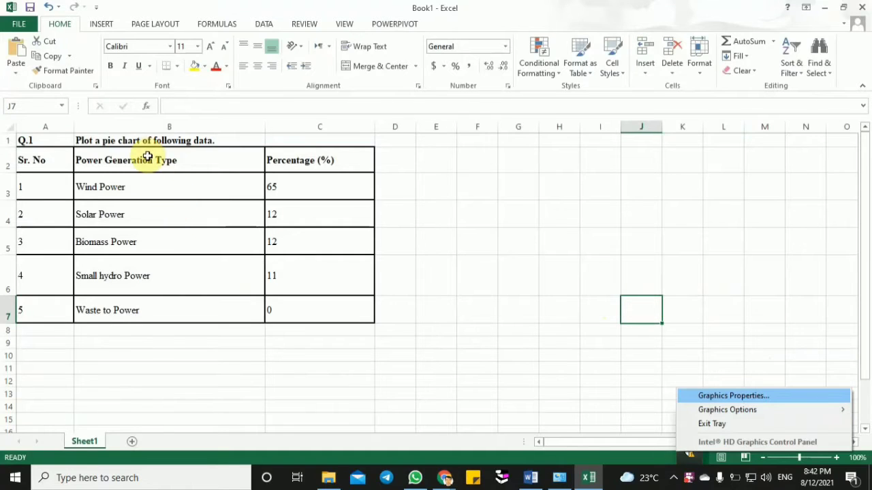
- Insert a 3-D pie chart from the Power Generation Type and Percentage (%) columns, range B2:C7
left_click_drag(148, 157, 279, 306)
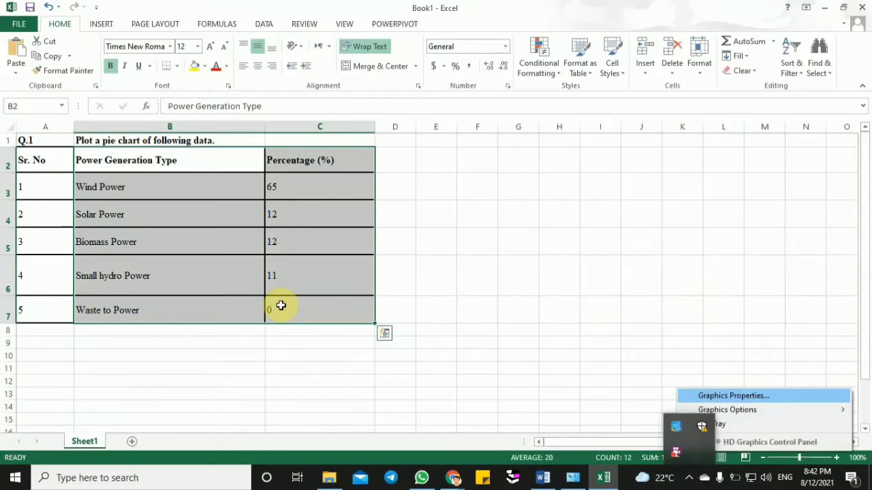
left_click_drag(60, 161, 307, 300)
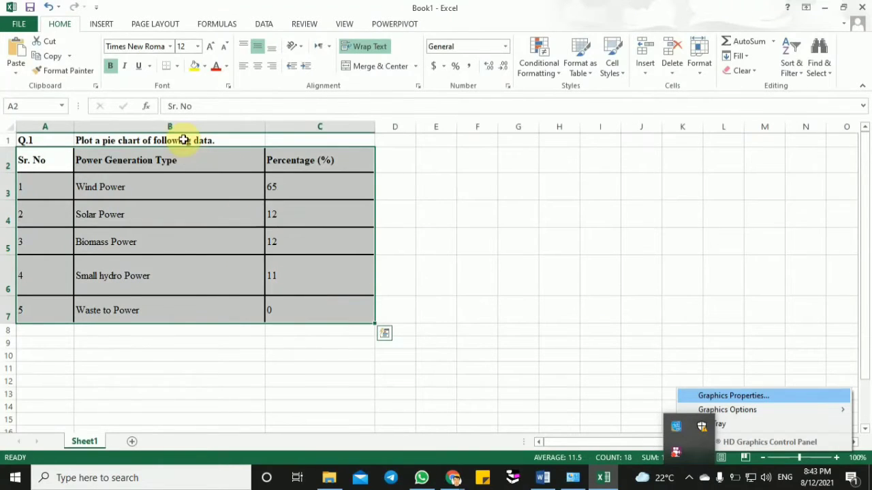
left_click_drag(191, 156, 325, 312)
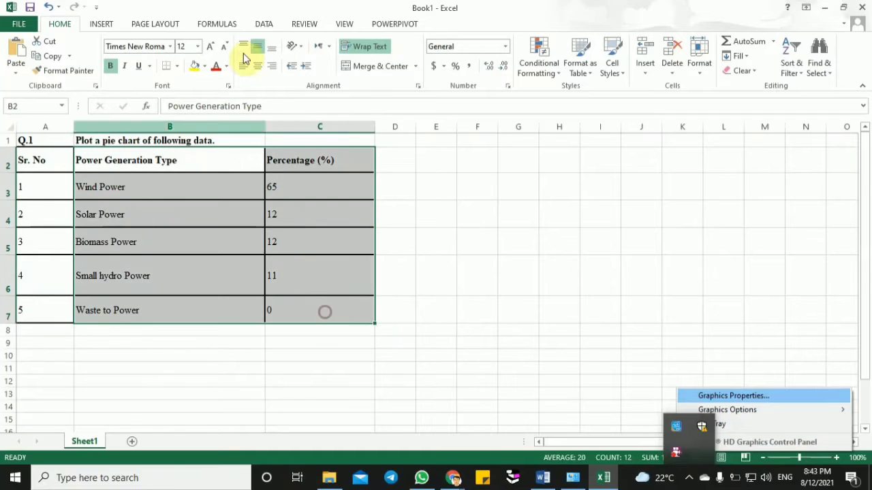
left_click(104, 26)
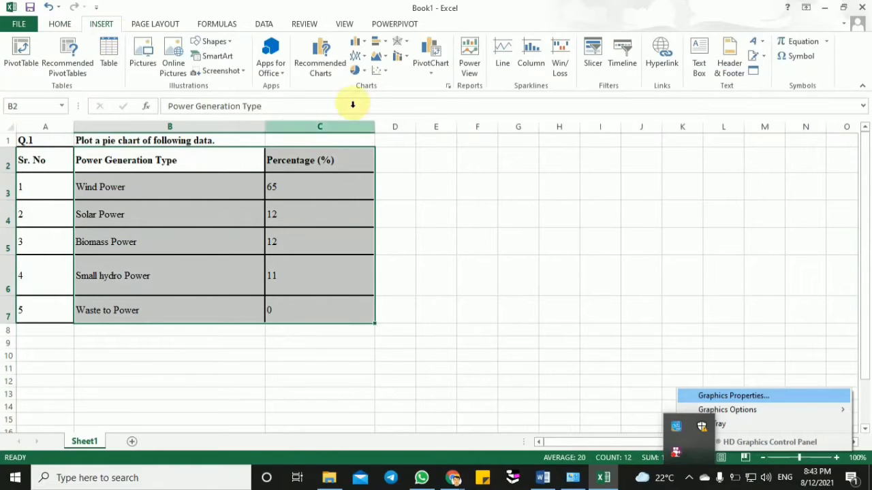
left_click(364, 74)
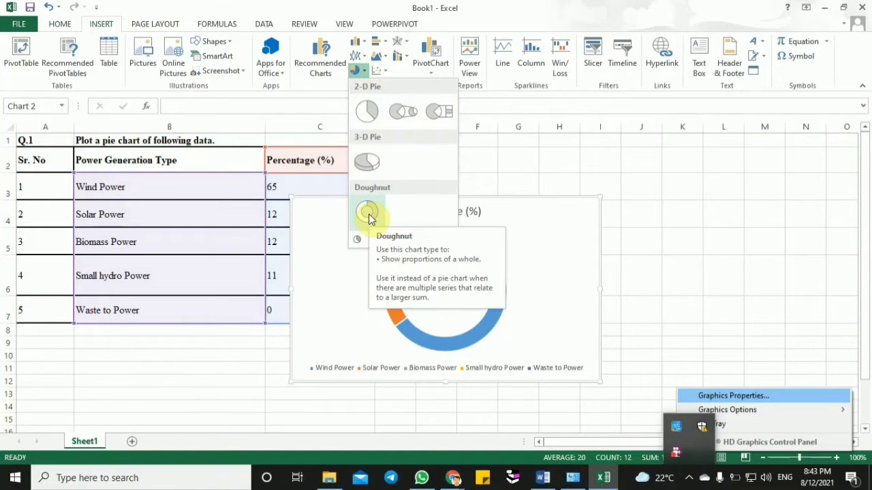
left_click(367, 161)
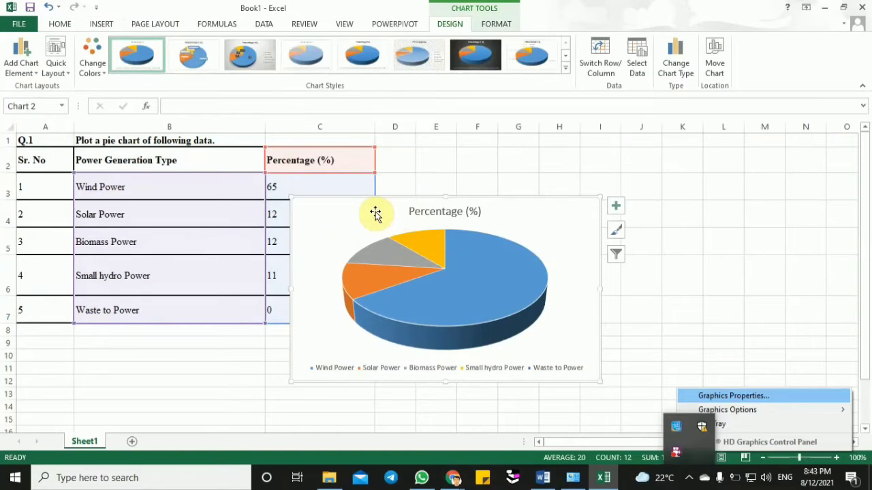
- Undo the accidental shift of the chart's data range and move the 3-D pie chart beside the table, level with the header row
left_click_drag(375, 214, 589, 184)
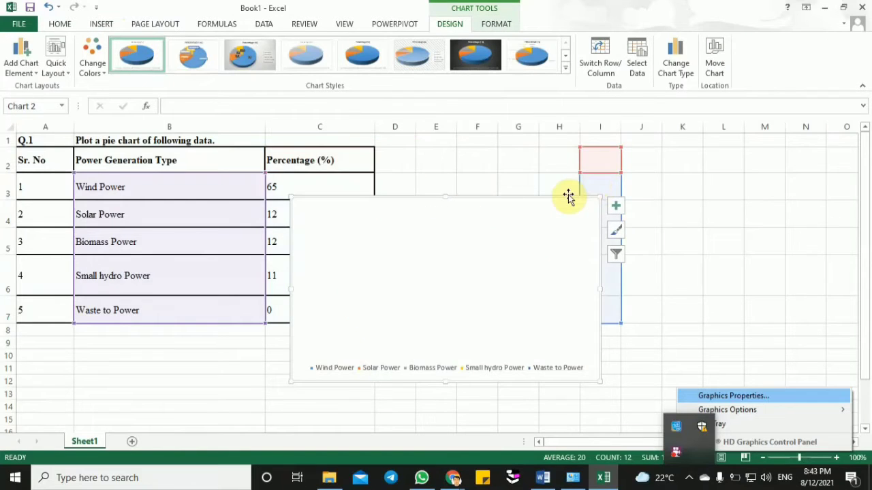
key("ctrl+z")
left_click_drag(513, 208, 640, 159)
left_click(626, 232)
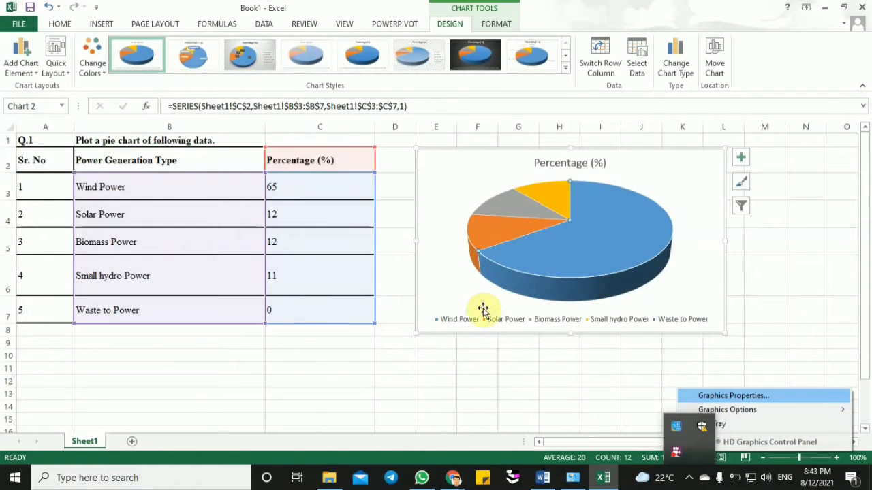
left_click(456, 323)
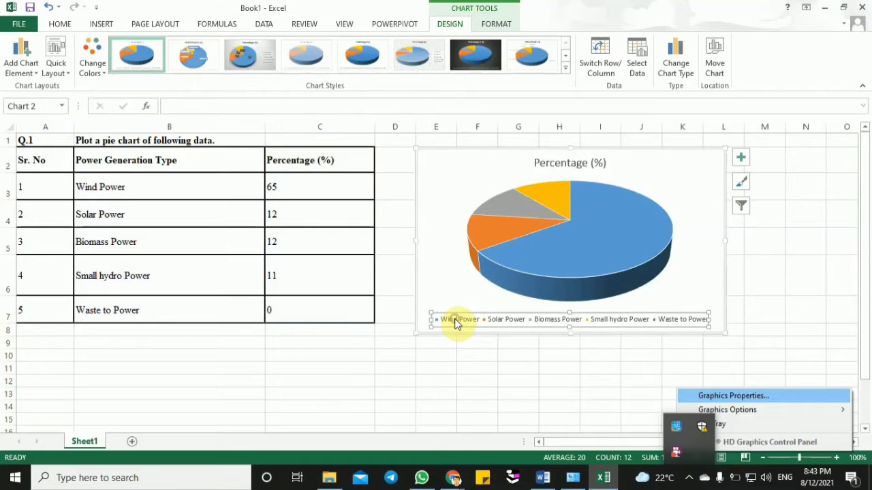
left_click(611, 261)
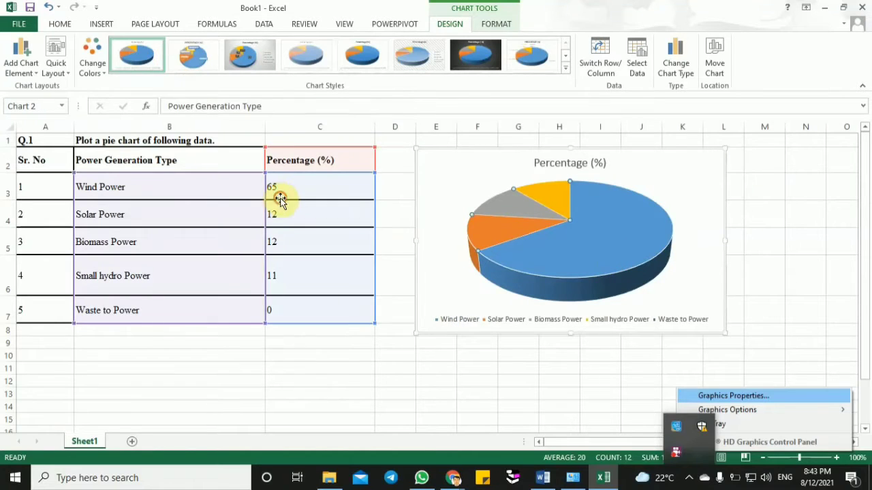
left_click(276, 194)
left_click(573, 249)
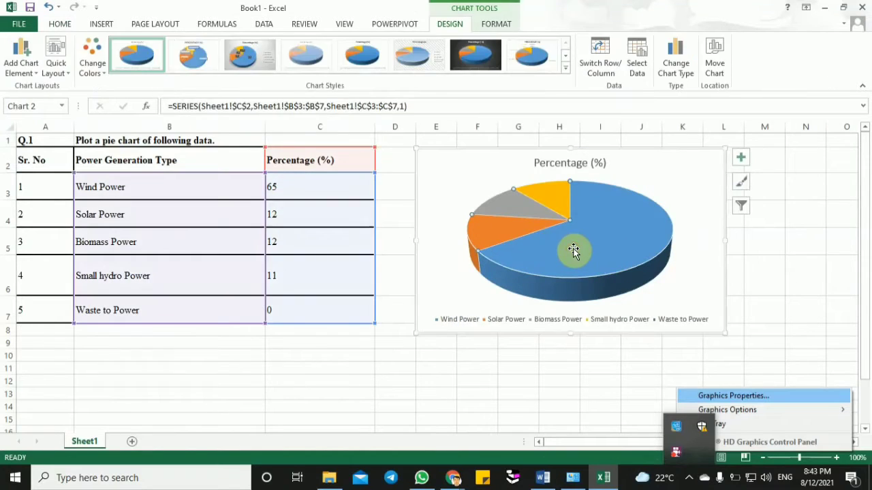
left_click(609, 247)
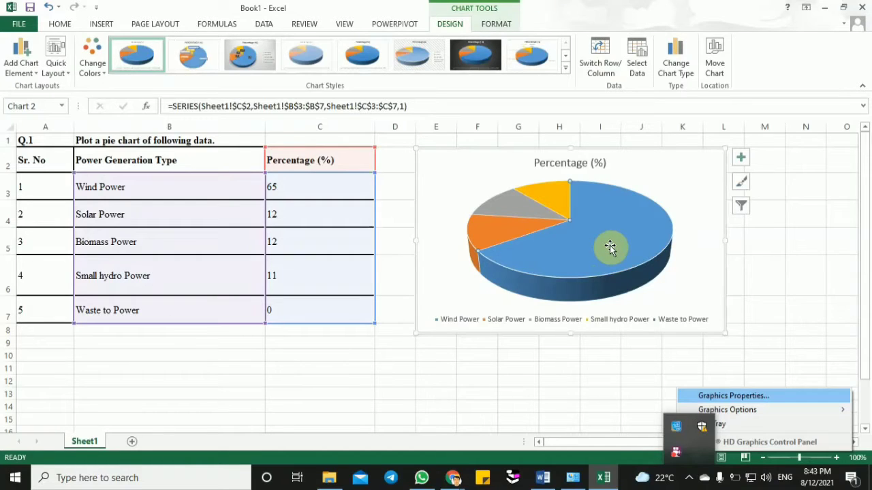
left_click(318, 161)
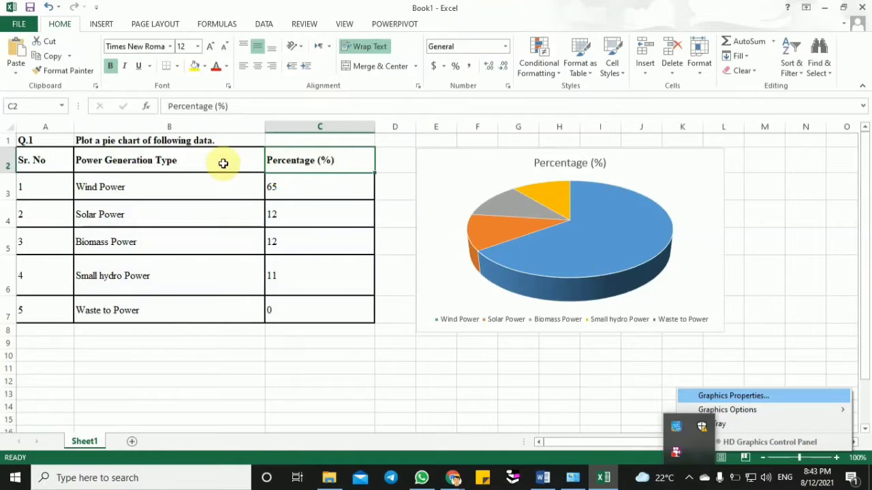
left_click_drag(223, 164, 311, 307)
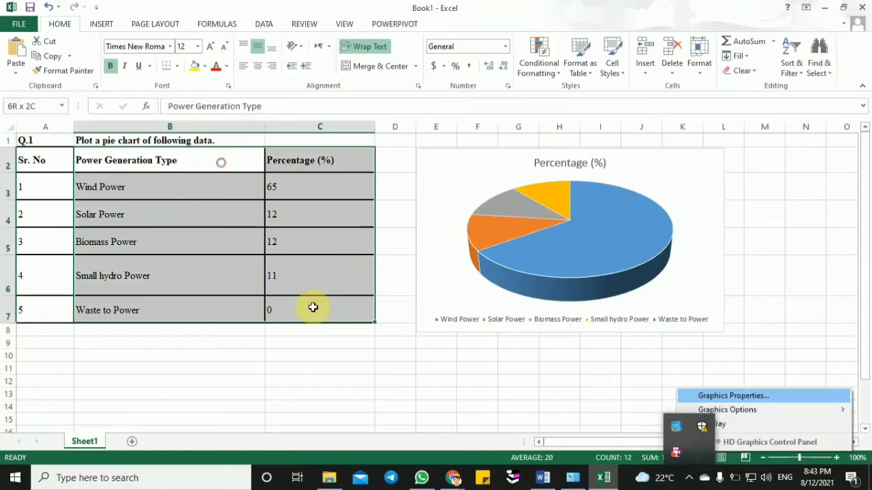
- Add data labels to the 3-D pie chart, keeping its chart title and legend
left_click(606, 246)
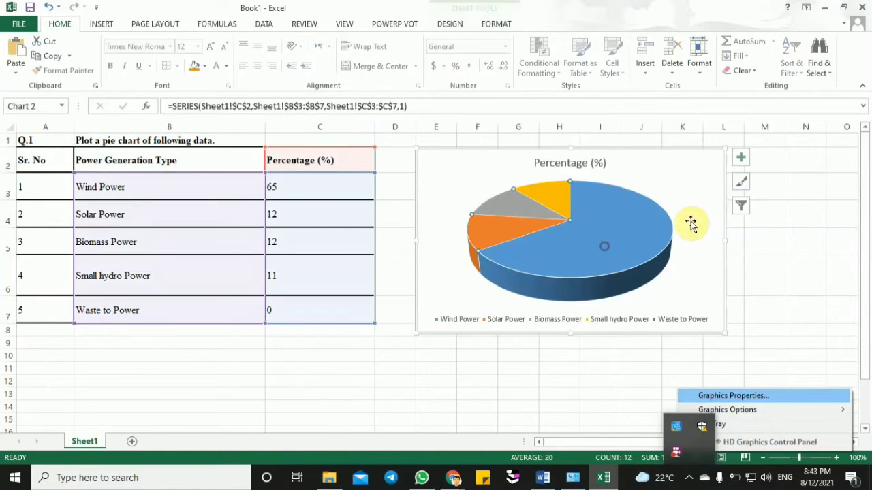
left_click(741, 158)
left_click(680, 178)
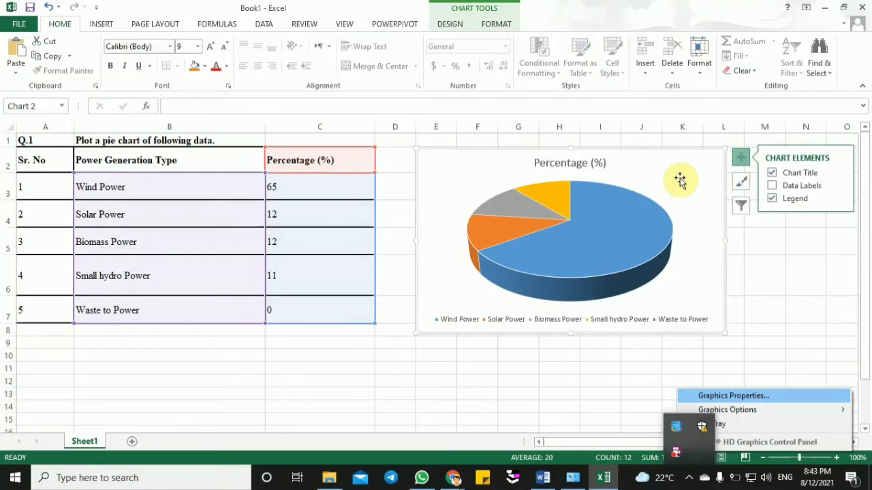
right_click(680, 180)
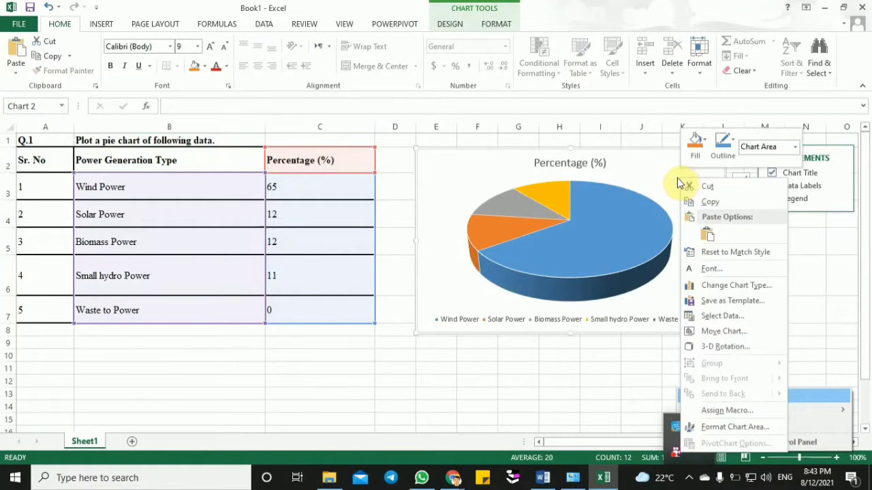
left_click(658, 171)
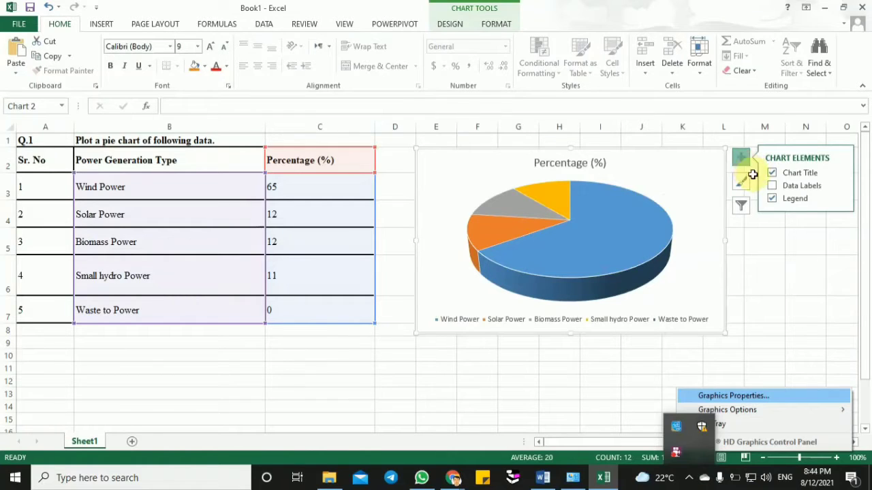
left_click(773, 188)
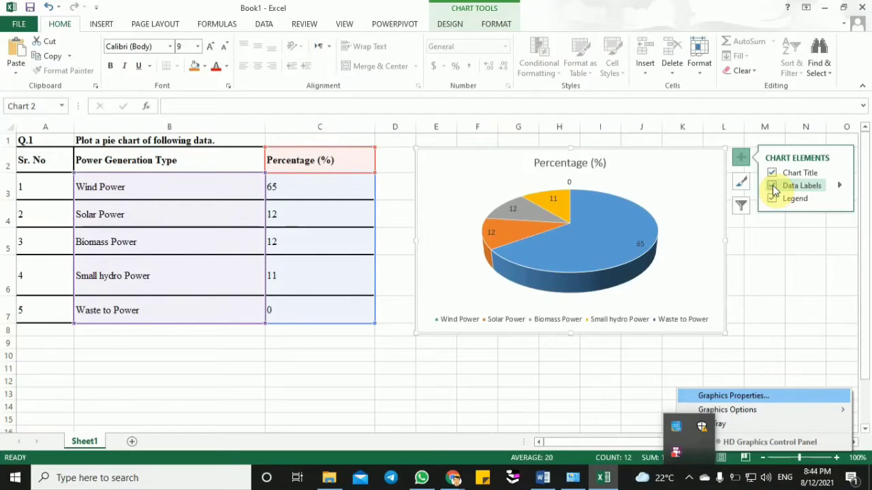
- Examine the 3-D pie chart's slices, data labels and legend colours at a larger zoom, ending in an empty cell below the chart
left_click(621, 256)
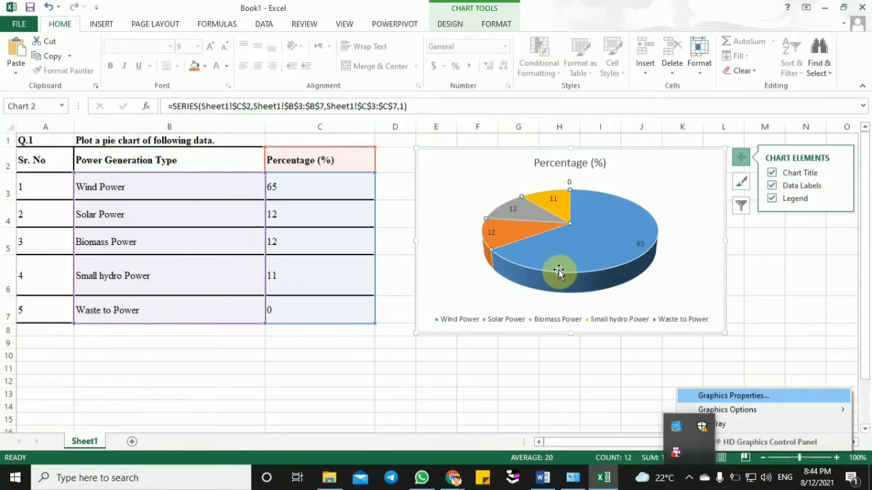
mouse_move(578, 262)
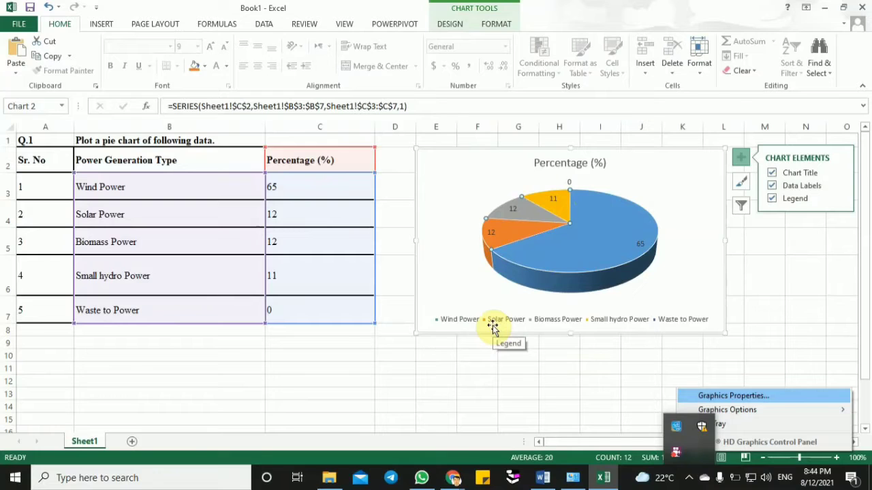
left_click(809, 457)
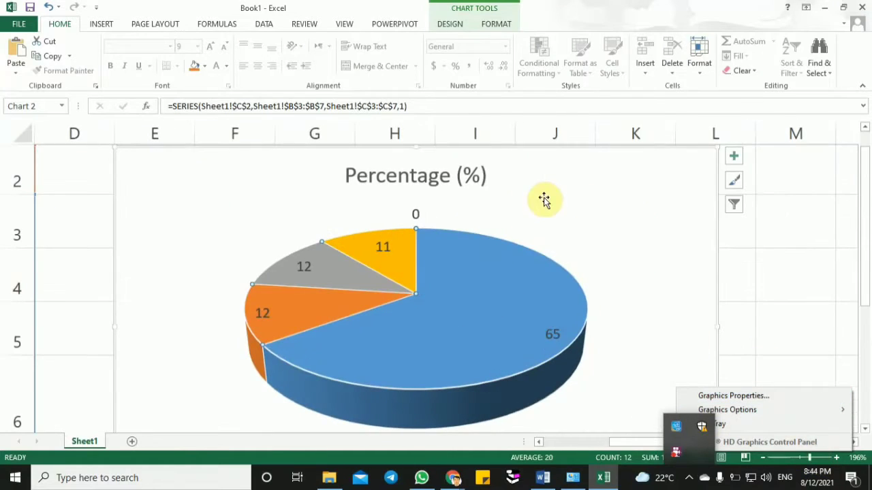
left_click(543, 158)
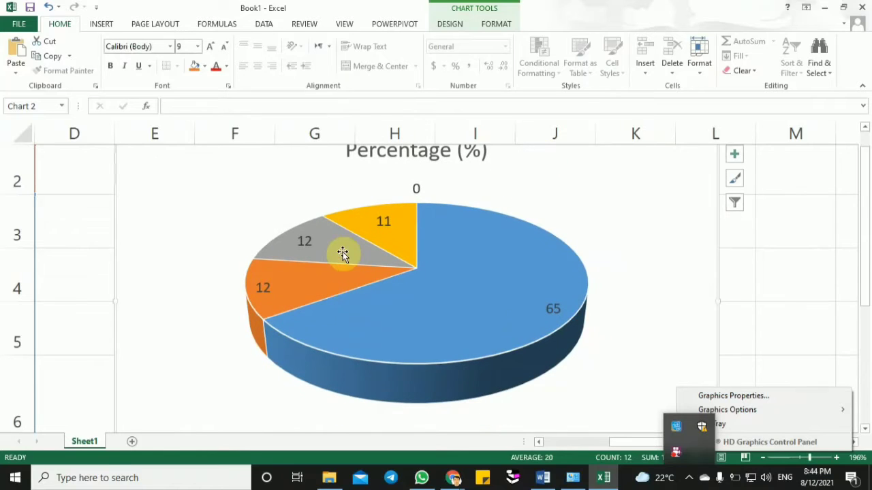
left_click(385, 243)
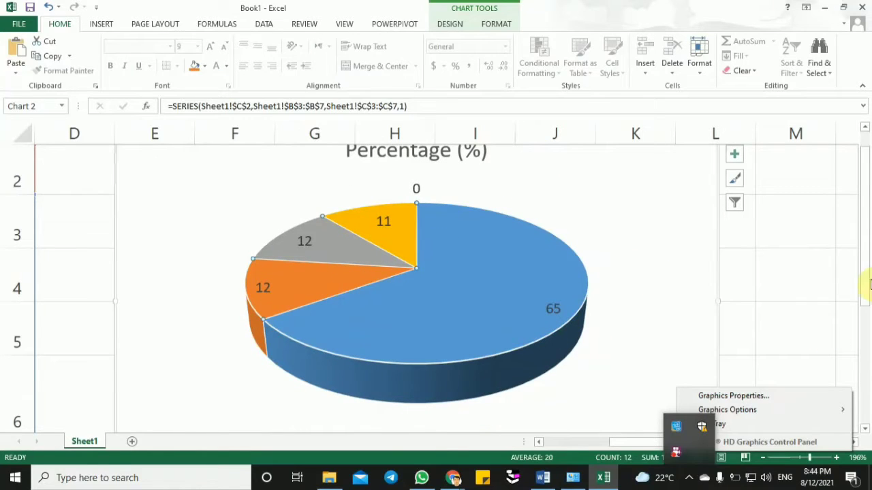
left_click_drag(866, 285, 863, 344)
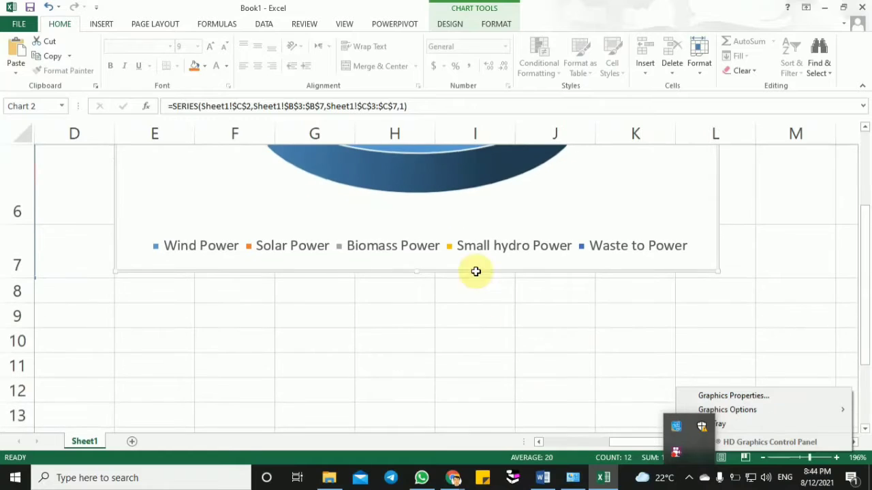
left_click(453, 249)
left_click(483, 250)
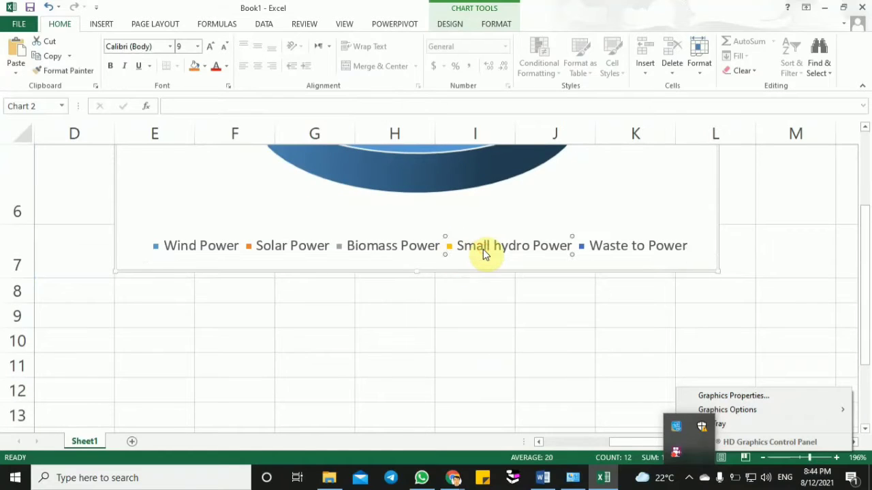
left_click(499, 331)
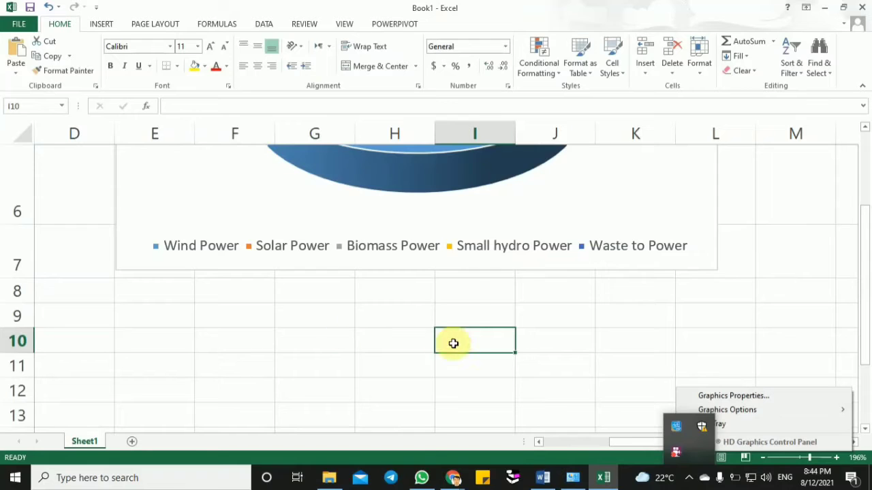
left_click_drag(809, 458, 790, 458)
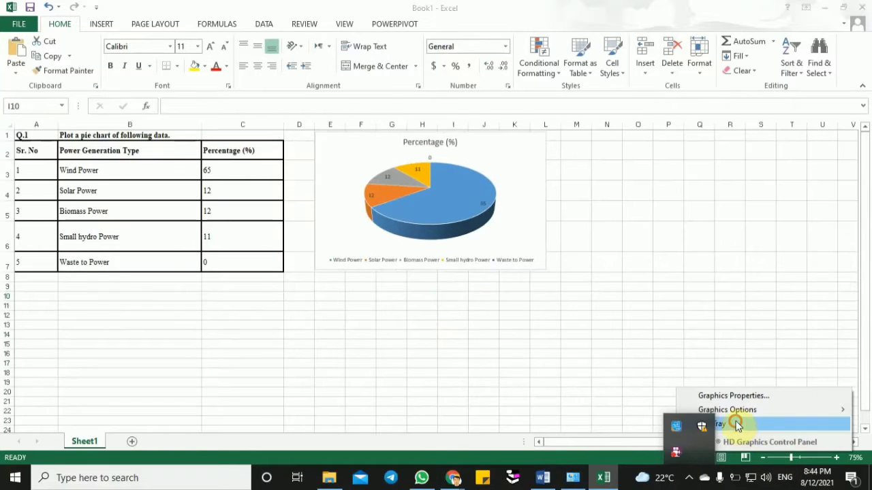
left_click(737, 425)
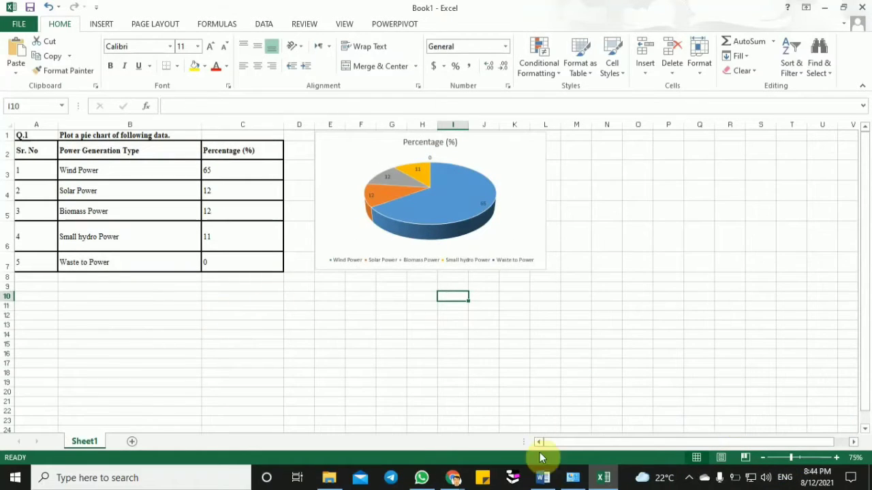
- Switch to the Word document Plotting of Graphs and Diagrams and copy the Q.2 heading with its electricity generation growth table
left_click(543, 477)
left_click(454, 374)
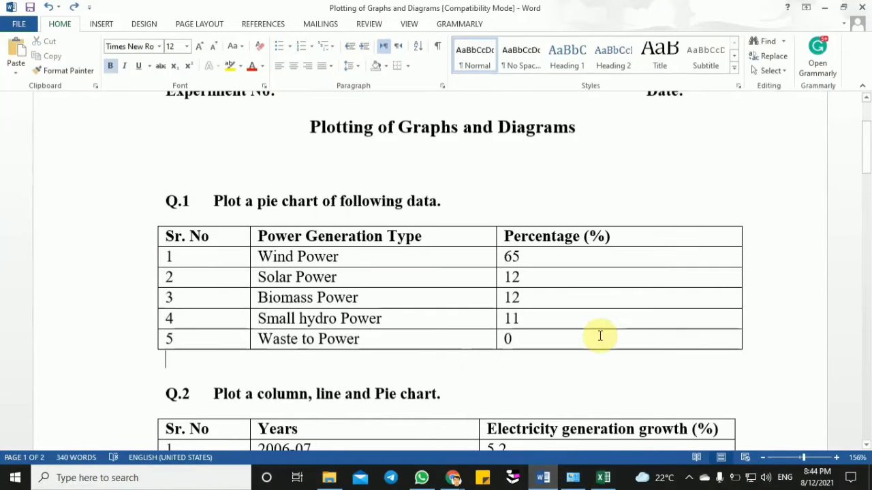
left_click_drag(865, 178, 865, 218)
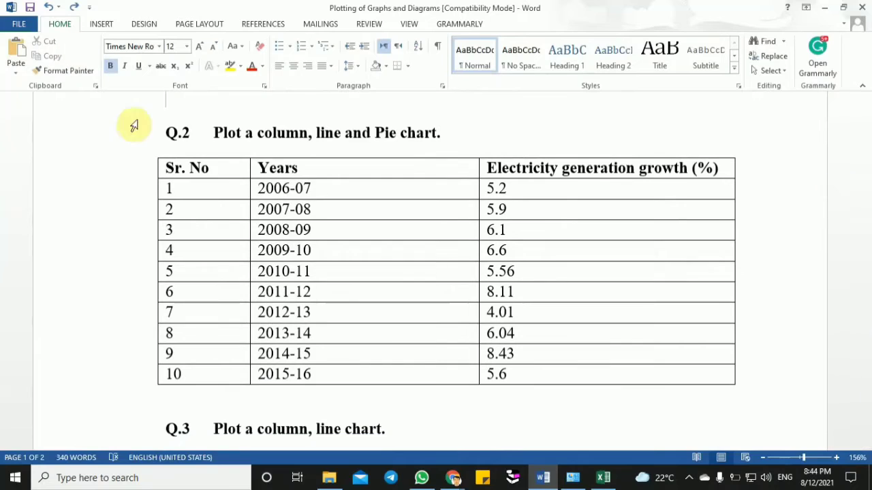
left_click_drag(167, 132, 511, 374)
key("ctrl+c")
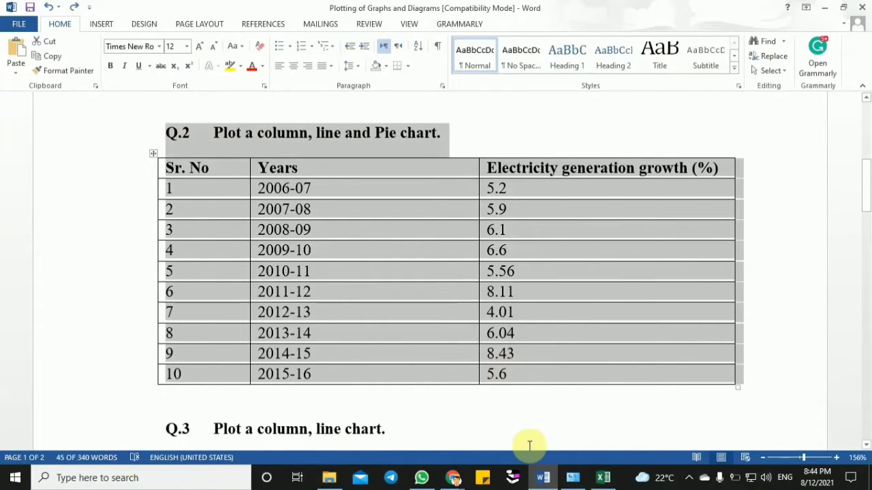
- Return to the Excel workbook and paste the Q.2 heading and table below the first table, starting at cell A11
left_click(603, 477)
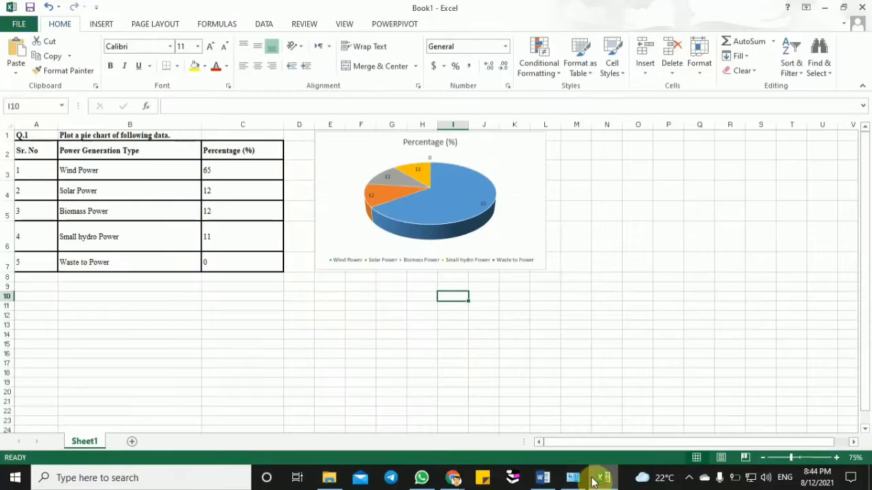
left_click(46, 306)
key("ctrl+v")
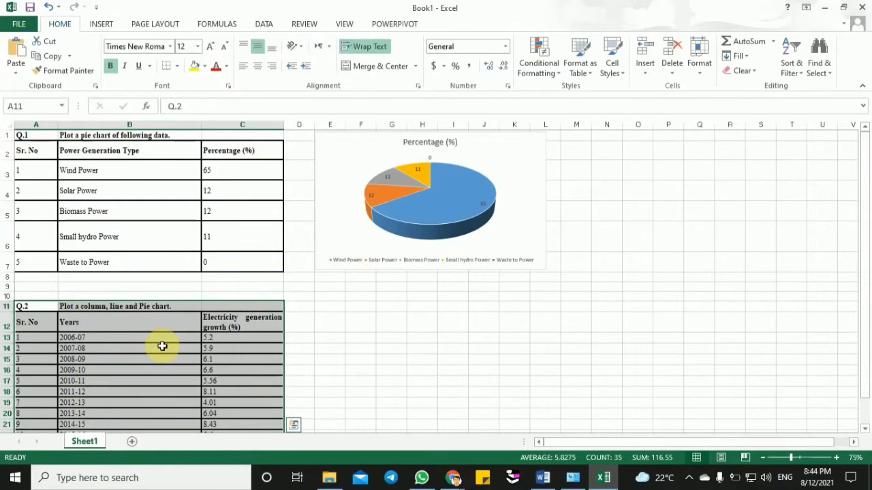
left_click(381, 371)
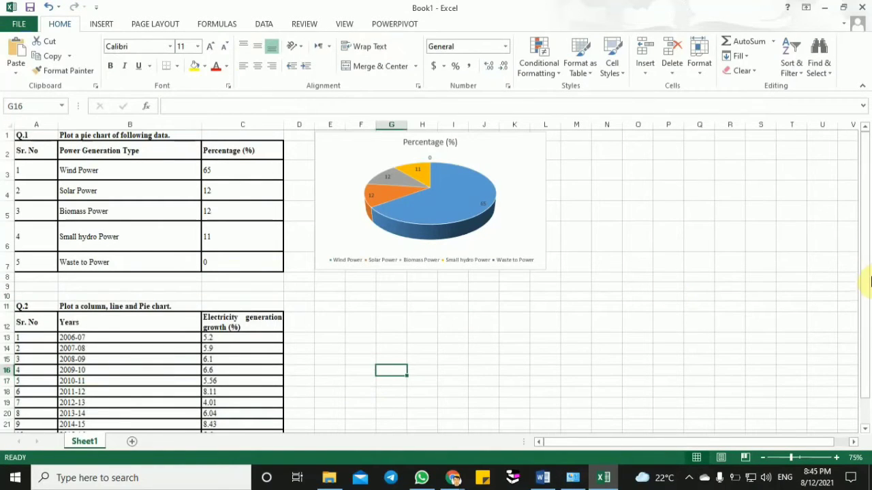
left_click_drag(866, 275, 868, 354)
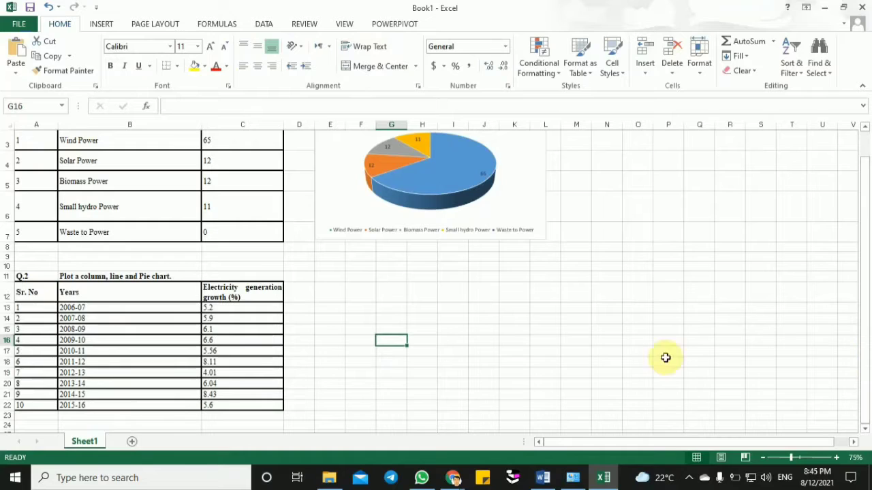
- Insert a 3-D Column chart from the Years and Electricity generation growth (%) columns, range B12:C22, and move it beside the Q.2 table
left_click(98, 275)
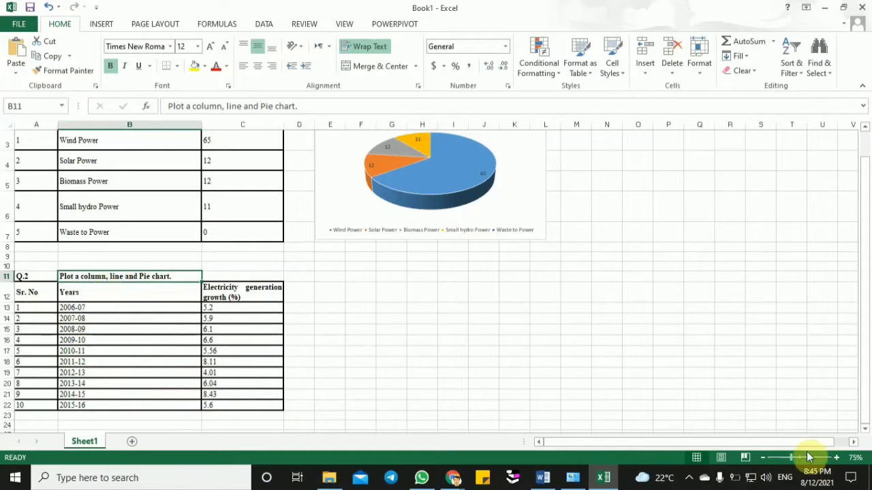
left_click_drag(791, 459, 799, 460)
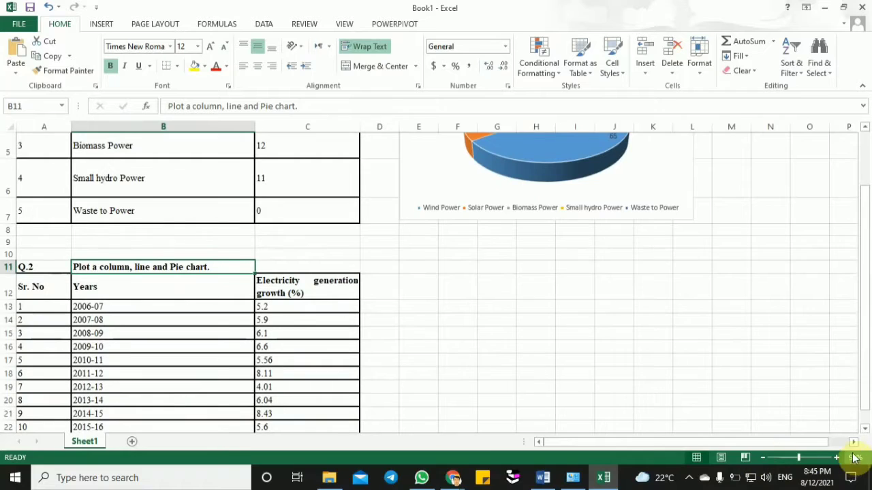
left_click_drag(866, 334, 867, 338)
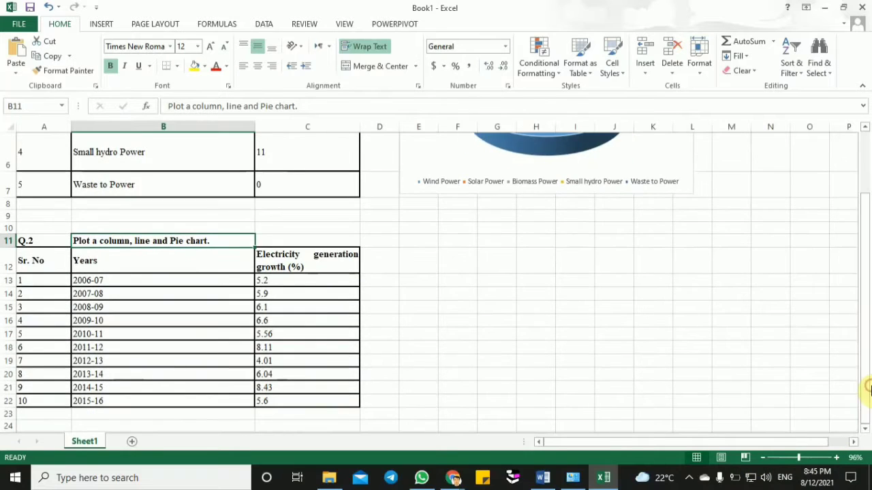
left_click(174, 270)
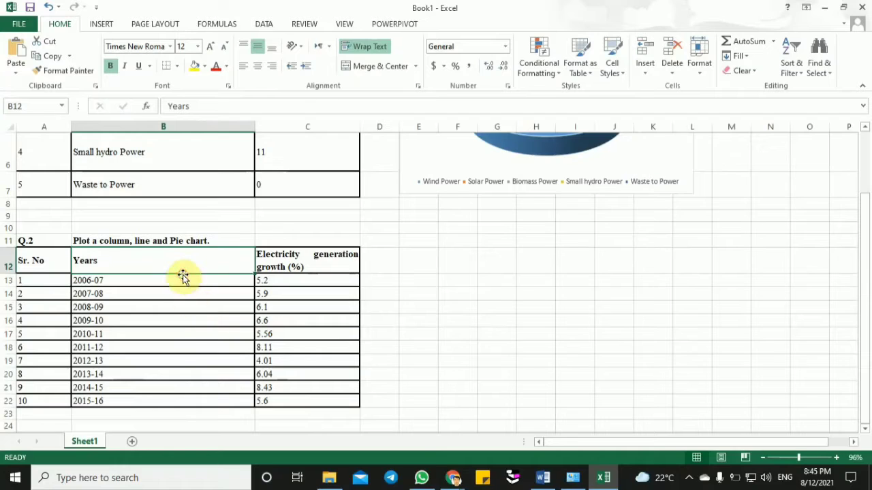
left_click_drag(150, 262, 275, 401)
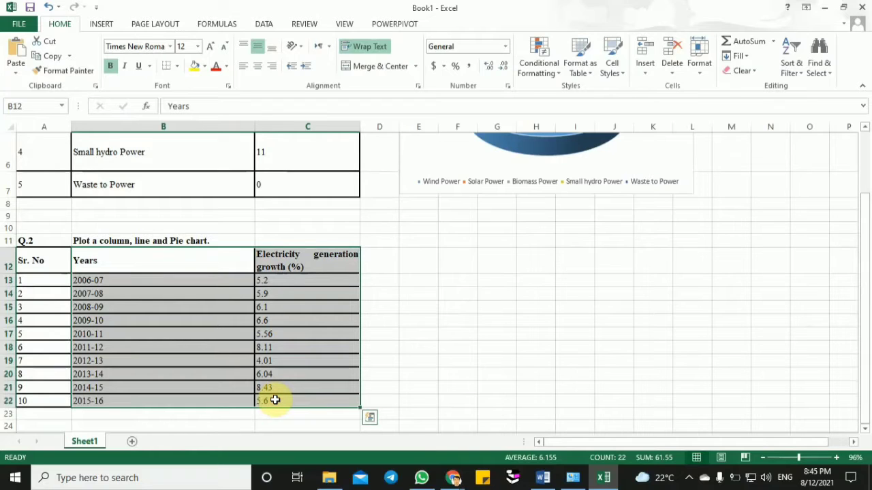
left_click(108, 24)
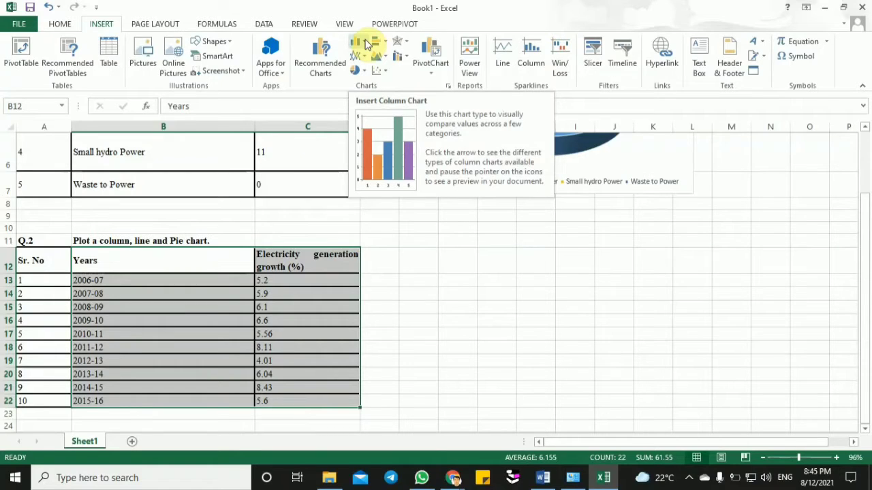
left_click(366, 45)
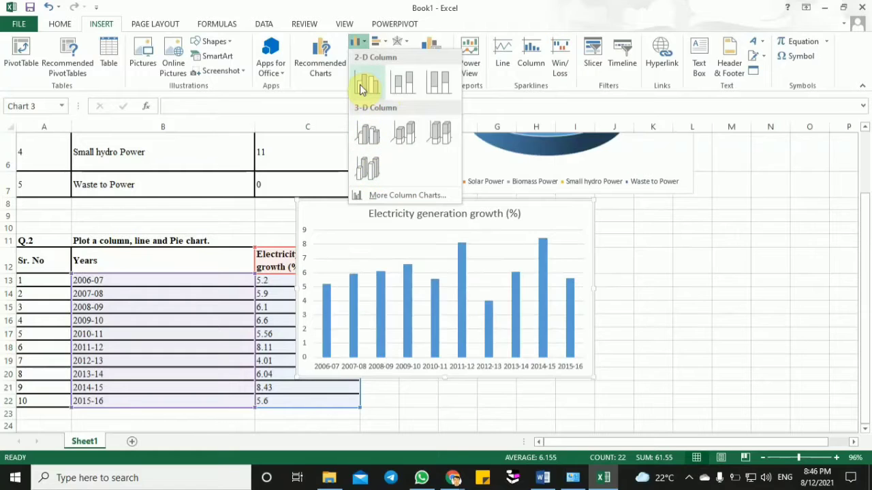
left_click(366, 169)
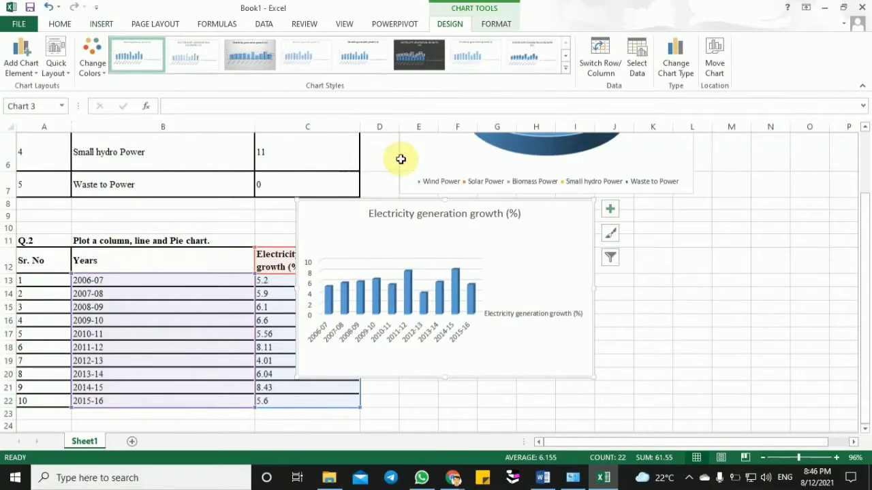
mouse_move(344, 214)
left_mouse_down()
mouse_move(476, 214)
mouse_move(529, 227)
mouse_move(467, 244)
left_mouse_up()
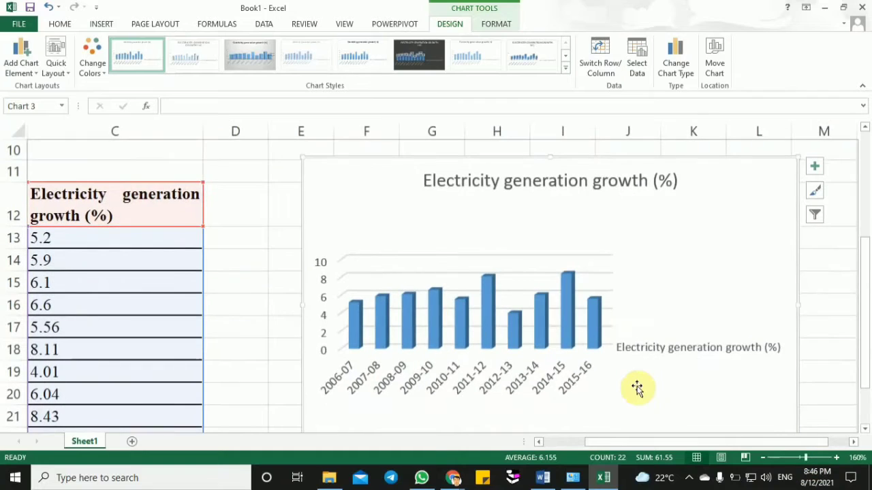
- Delete the series name label beside the 3-D column chart's bars and select the chart's data columns
left_click(637, 349)
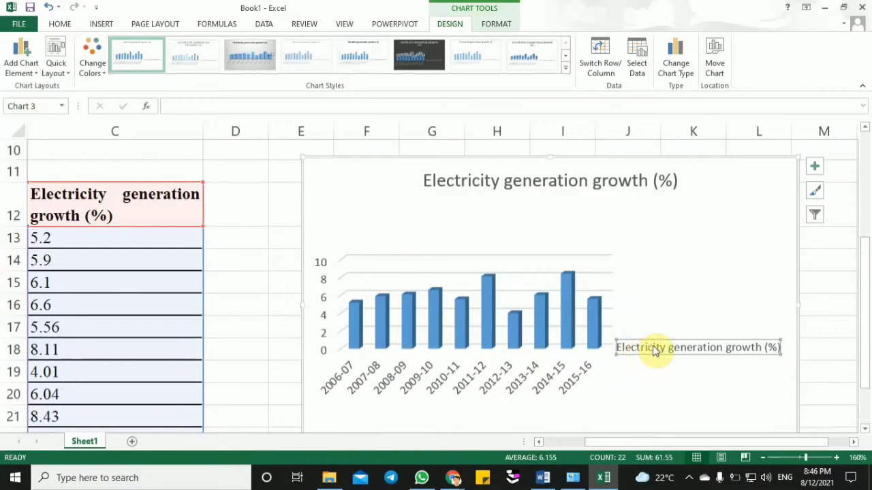
key("Delete")
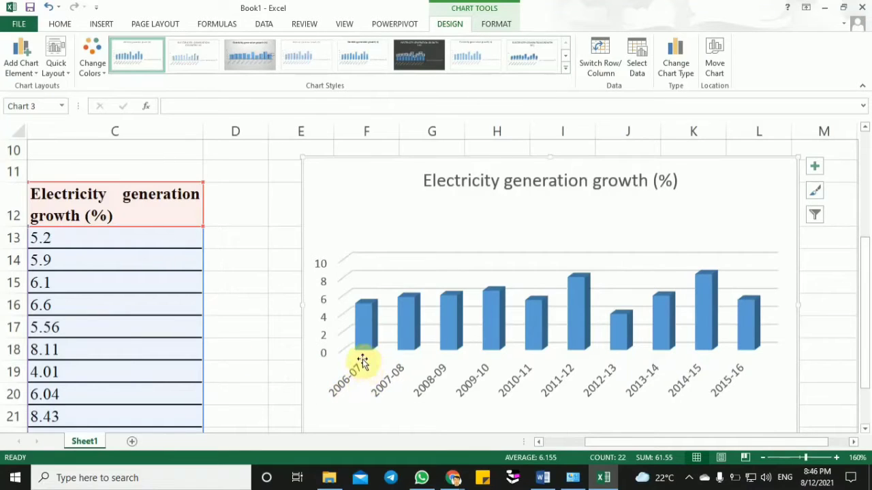
mouse_move(365, 315)
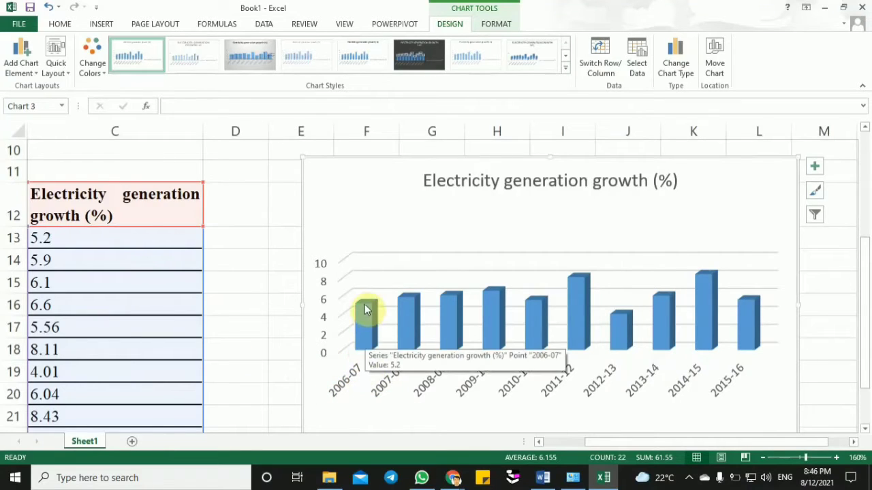
left_click(364, 305)
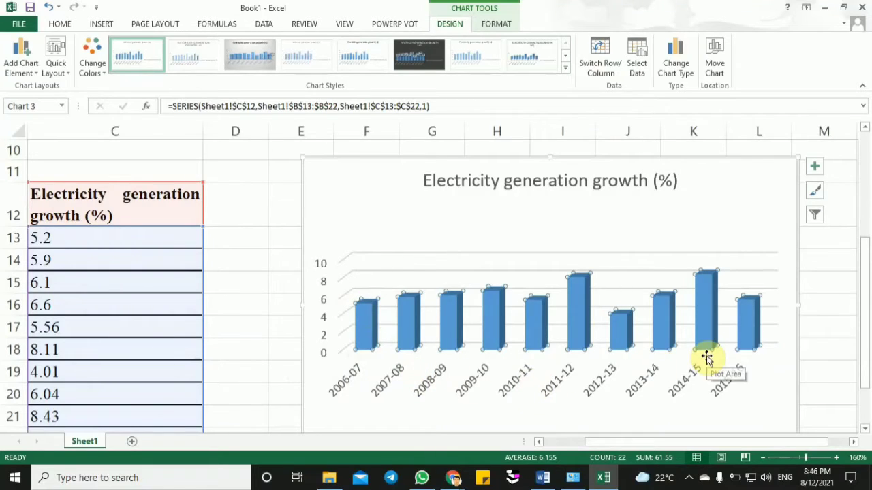
- Add axis titles to the column chart and set the horizontal axis title to "year"
left_click(813, 170)
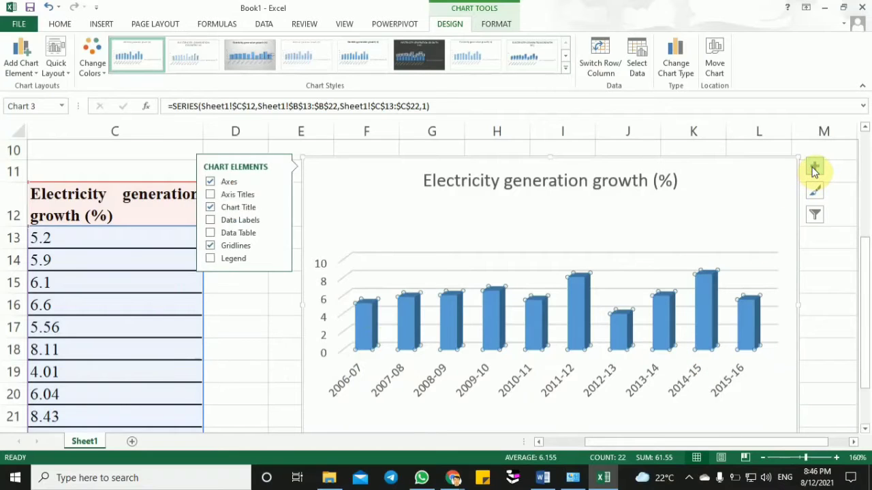
left_click(211, 194)
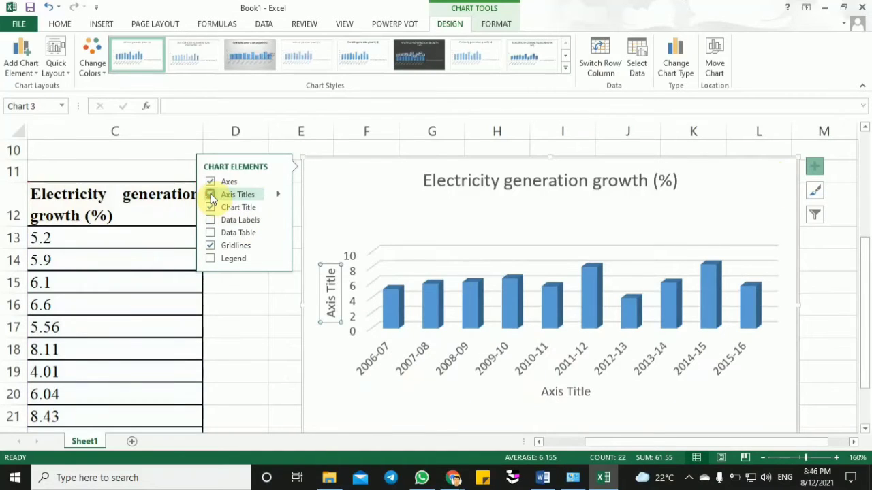
left_click(579, 391)
triple_click(580, 391)
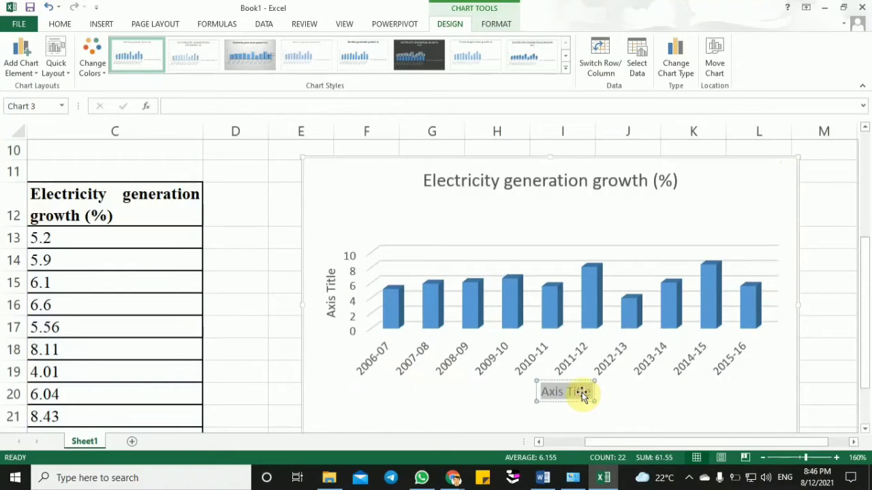
key("BackSpace")
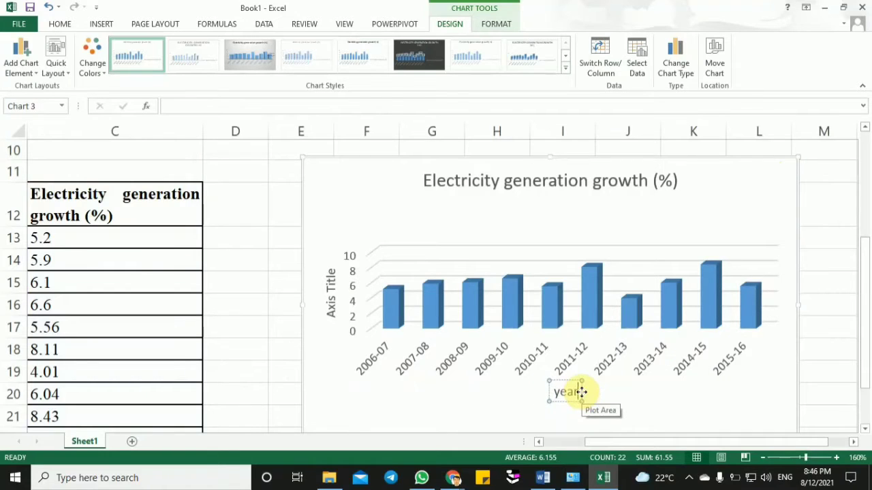
- Set the column chart's vertical axis title to "elec %" and close the title formatting options
left_click(326, 293)
double_click(328, 294)
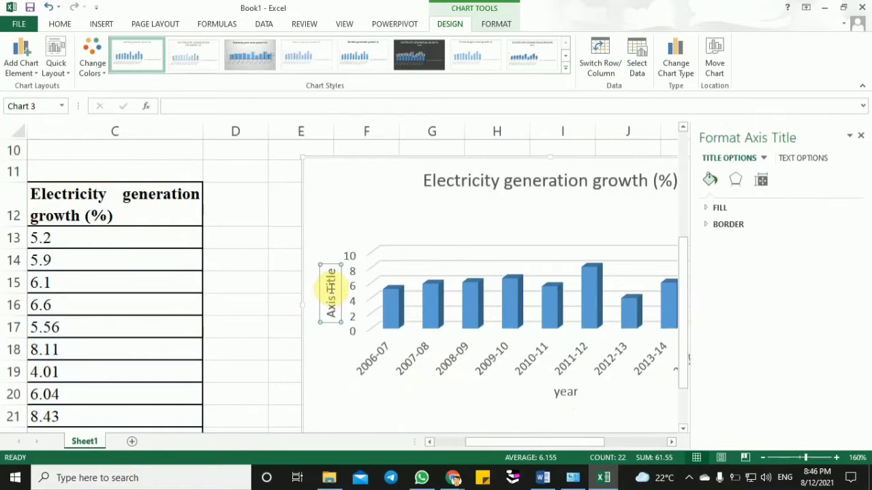
double_click(328, 291)
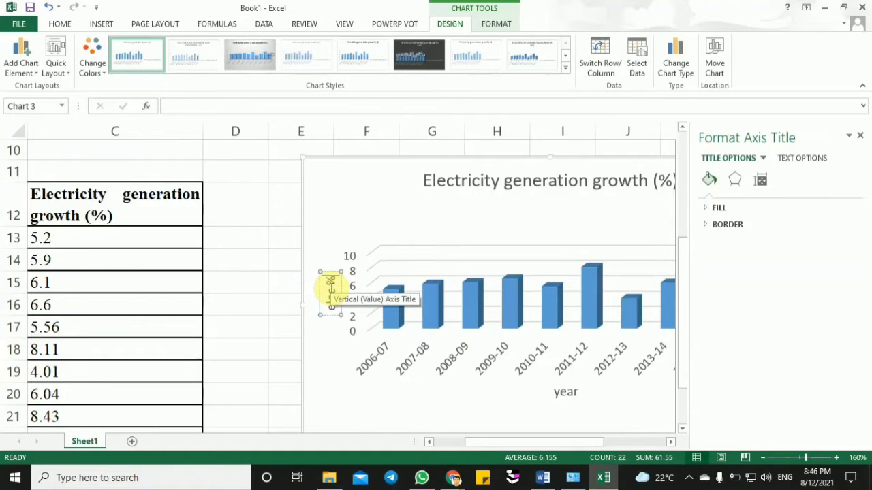
left_click(338, 203)
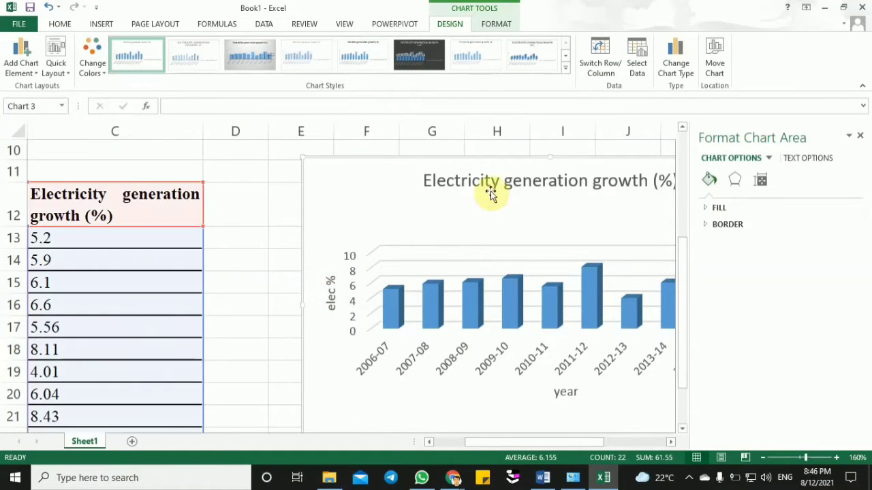
left_click(560, 183)
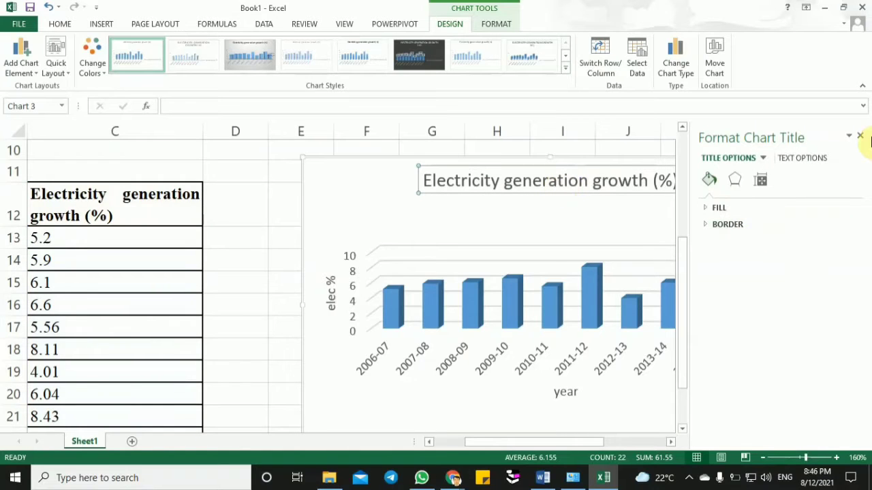
left_click(864, 137)
- Switch to the Google Meet call to admit the waiting participant, and return to the Excel workbook
left_click(453, 477)
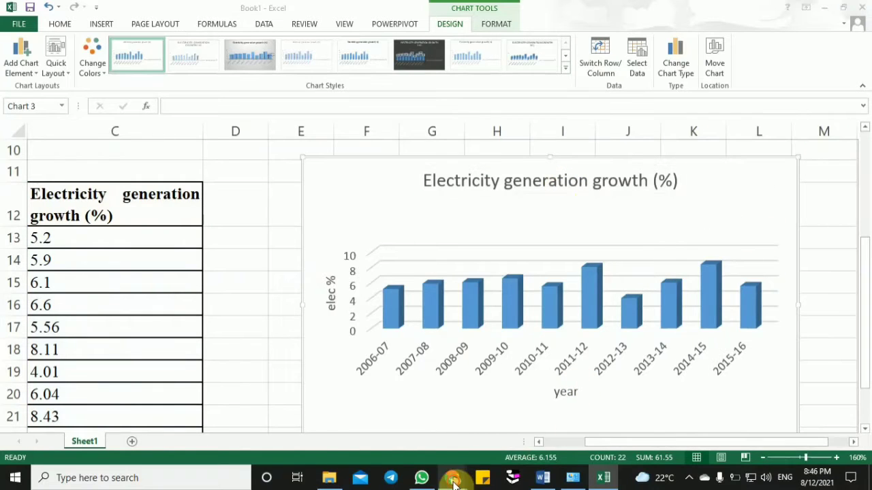
left_click(419, 435)
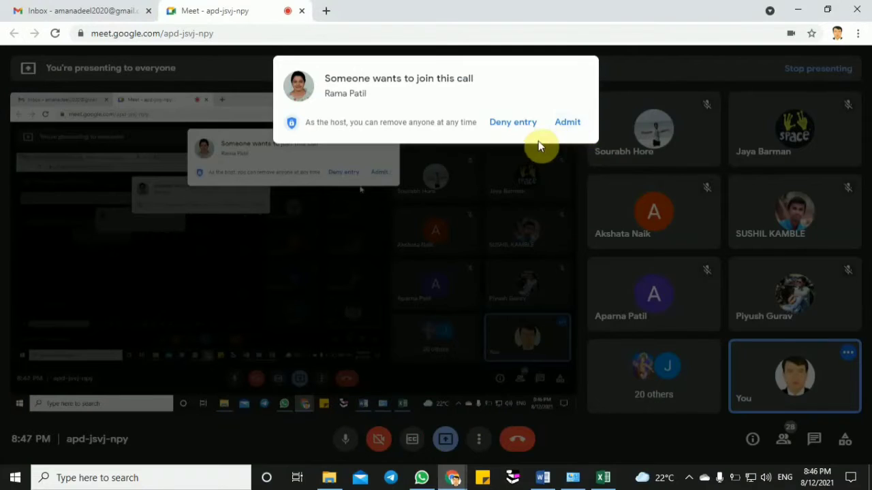
left_click(567, 124)
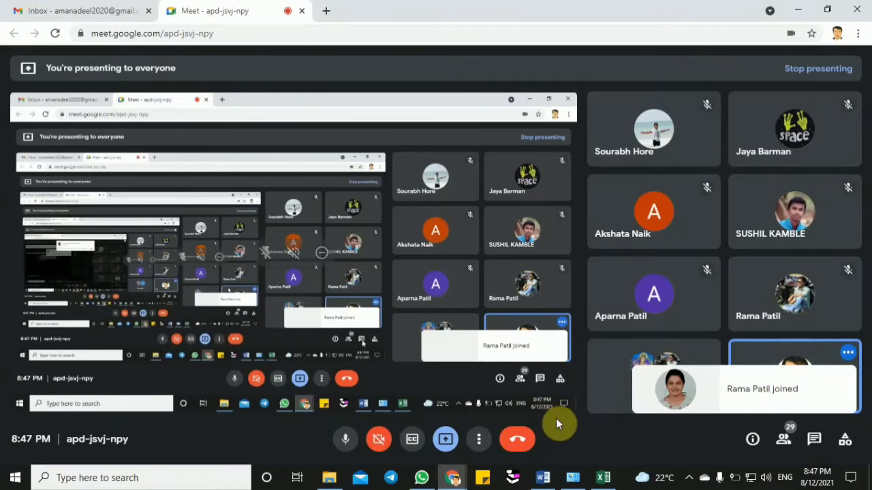
left_click(604, 479)
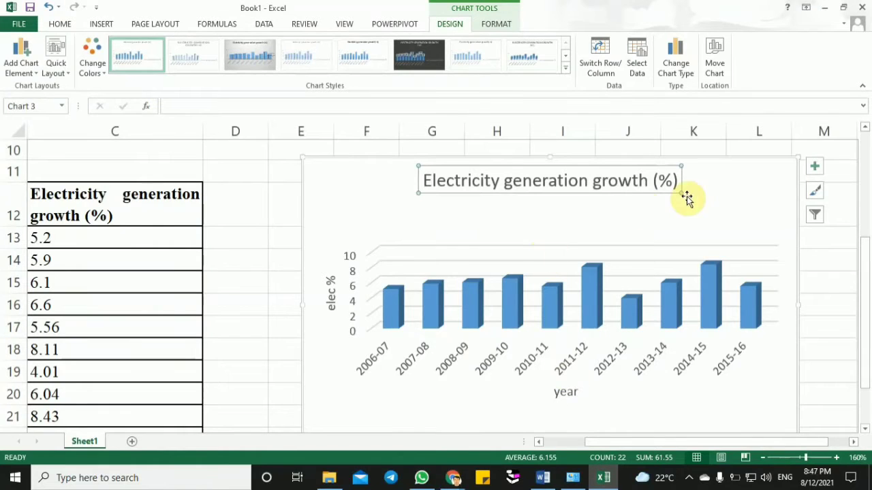
- Hide the column chart's title and show it again
left_click(813, 170)
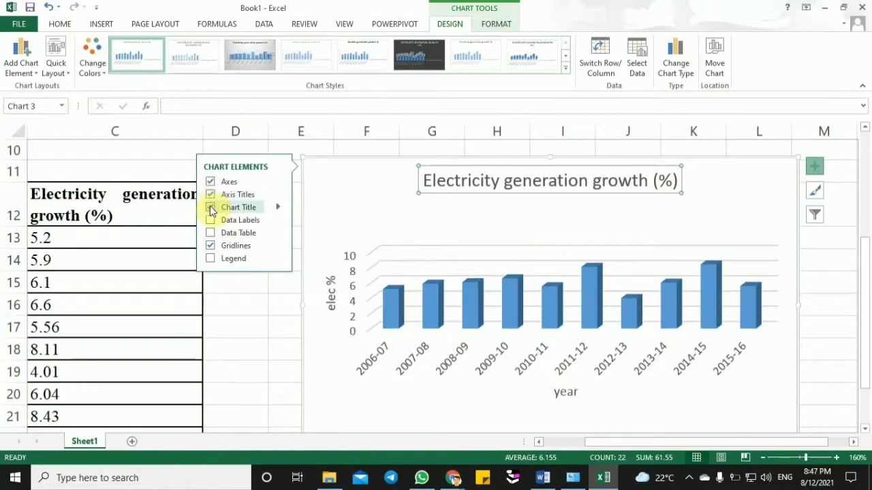
left_click(210, 208)
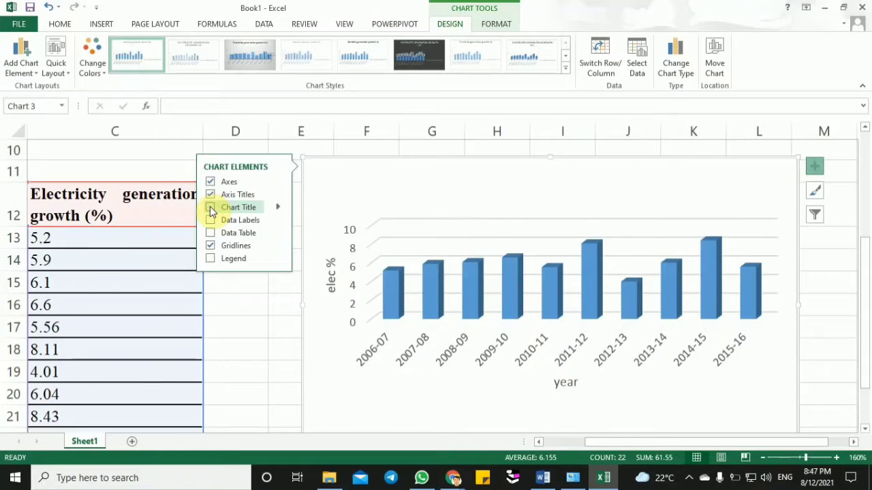
left_click(815, 166)
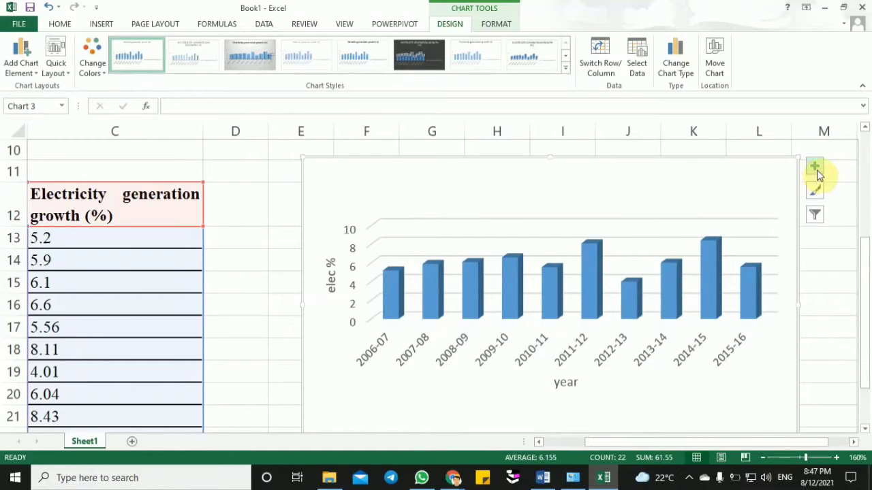
left_click(816, 169)
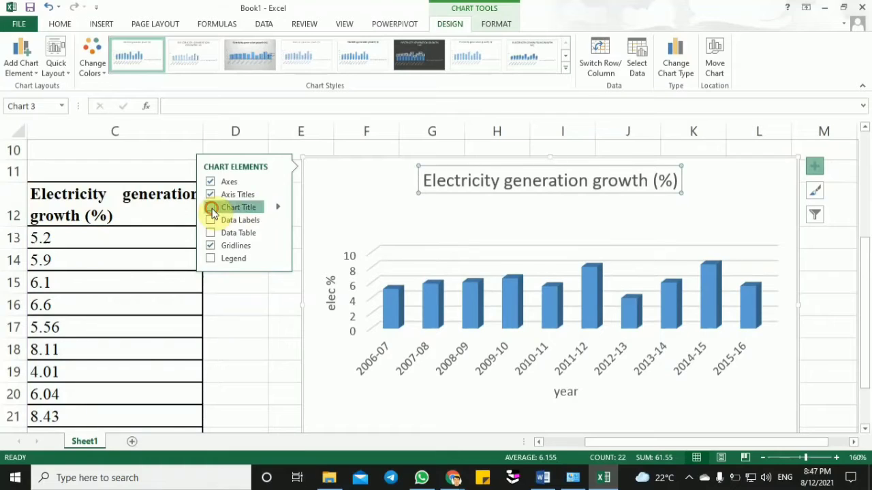
left_click(211, 208)
left_click(490, 180)
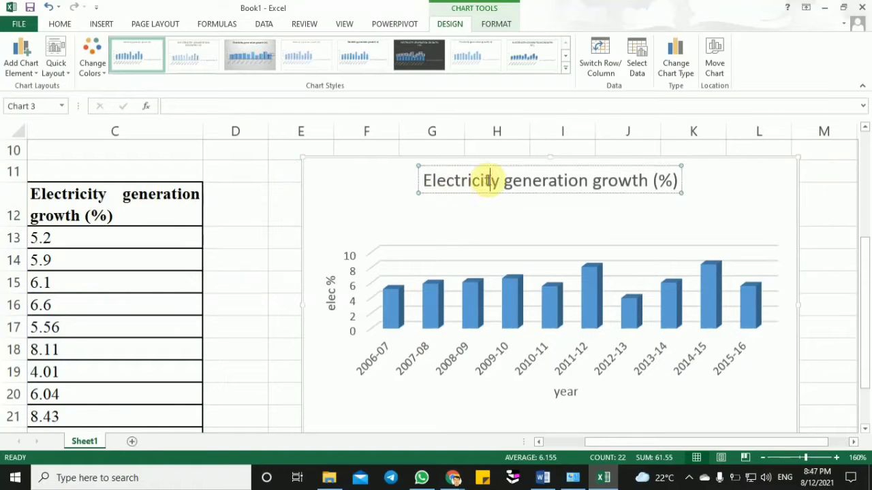
left_click_drag(365, 220, 314, 217)
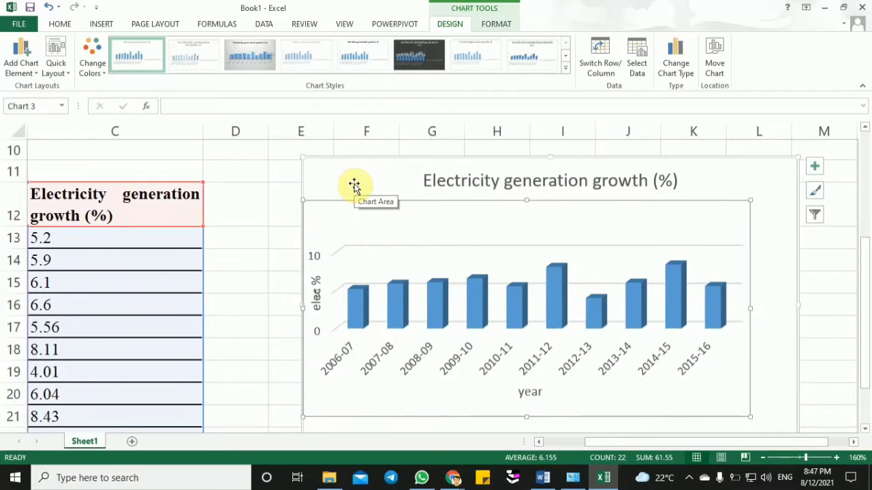
key("ctrl+z")
- Append "co" to the end of the column chart's title, Electricity generation growth (%)
left_click(496, 176)
left_click(529, 180)
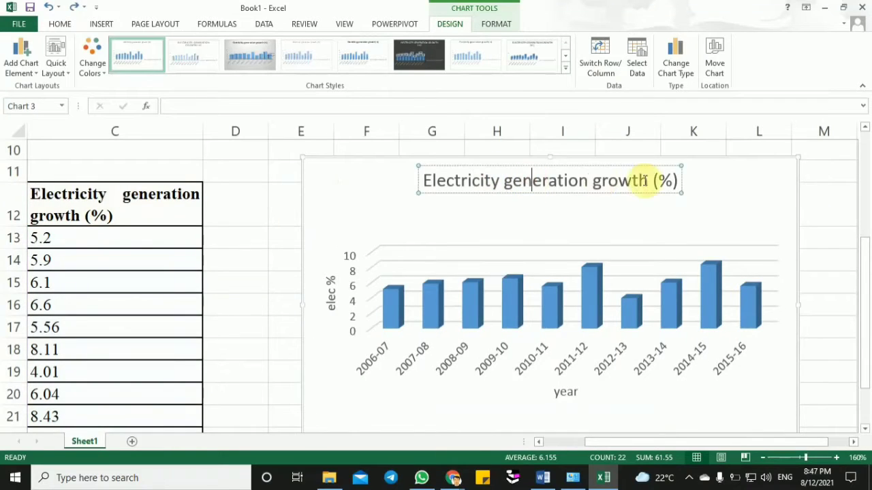
left_click(678, 181)
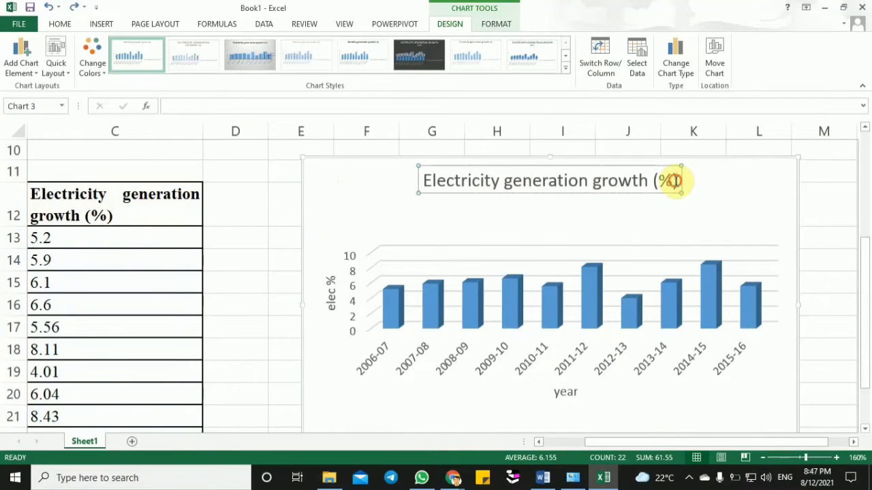
type("co")
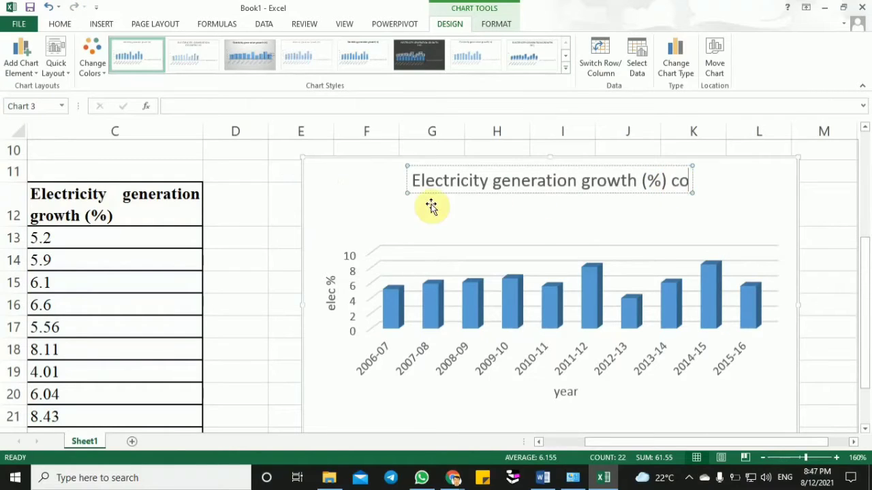
- Shrink the column chart to about six columns wide and move it directly beside the Q.2 table, starting in column D
left_click_drag(321, 175, 325, 269)
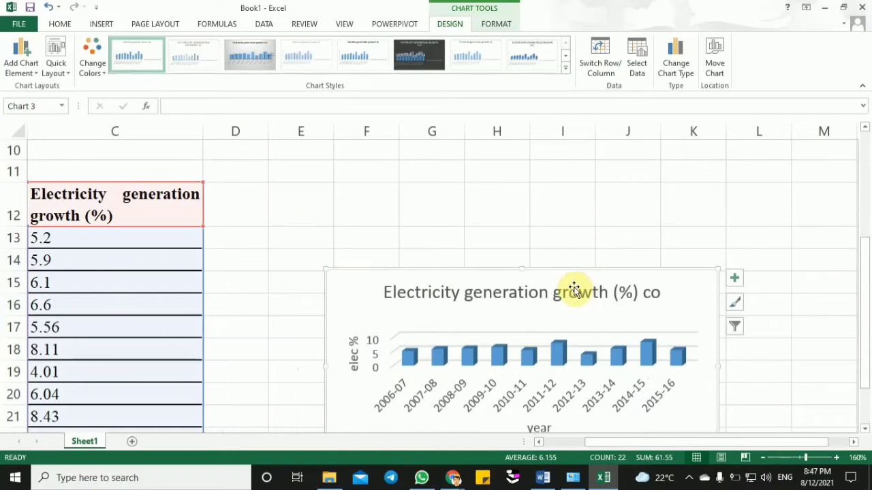
left_click_drag(565, 276, 448, 181)
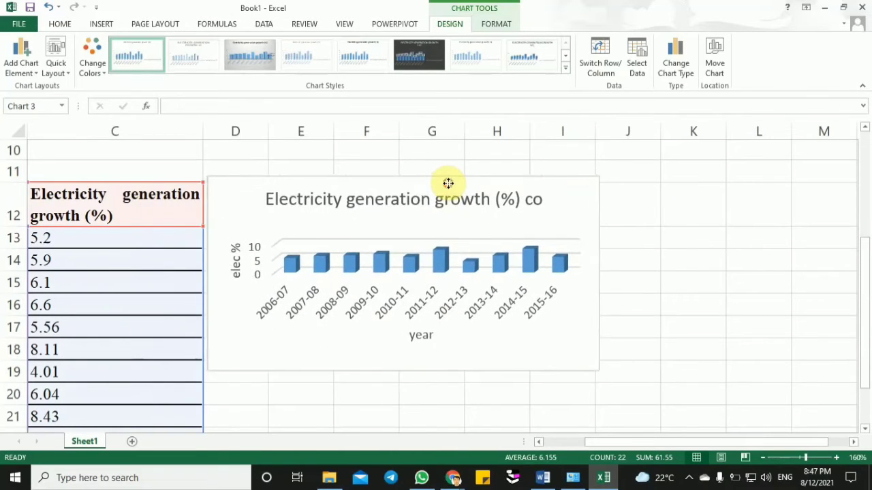
left_click(672, 278)
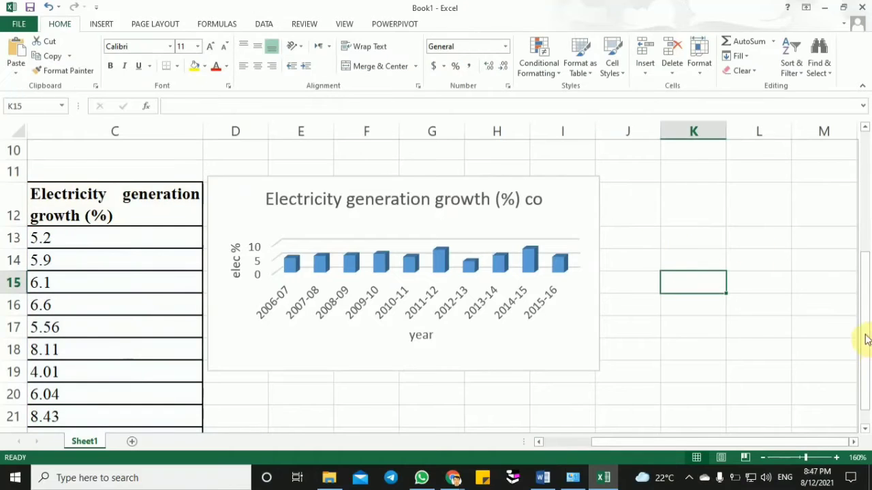
- Insert a 2-D Stacked Line with Markers chart from the Years and Electricity generation growth (%) columns, range B12:C22
scroll(865, 339, "down", 1)
left_click_drag(681, 442, 700, 446)
left_click(362, 375)
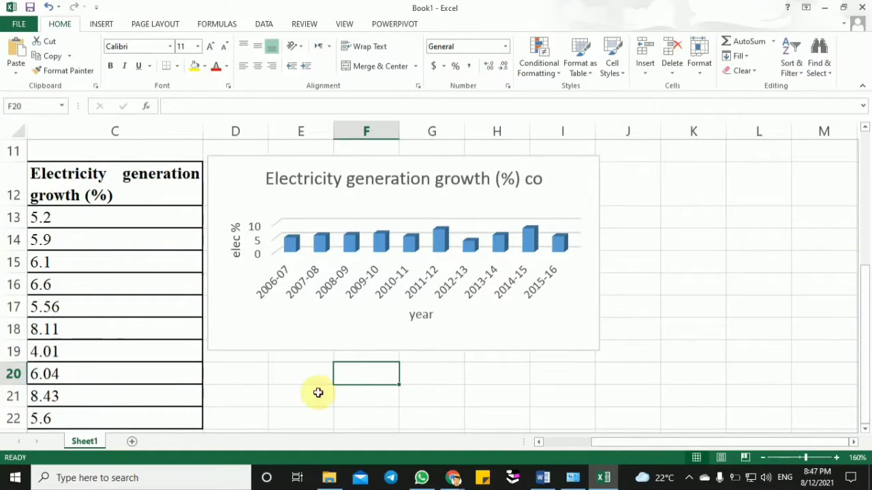
left_click_drag(645, 447, 538, 443)
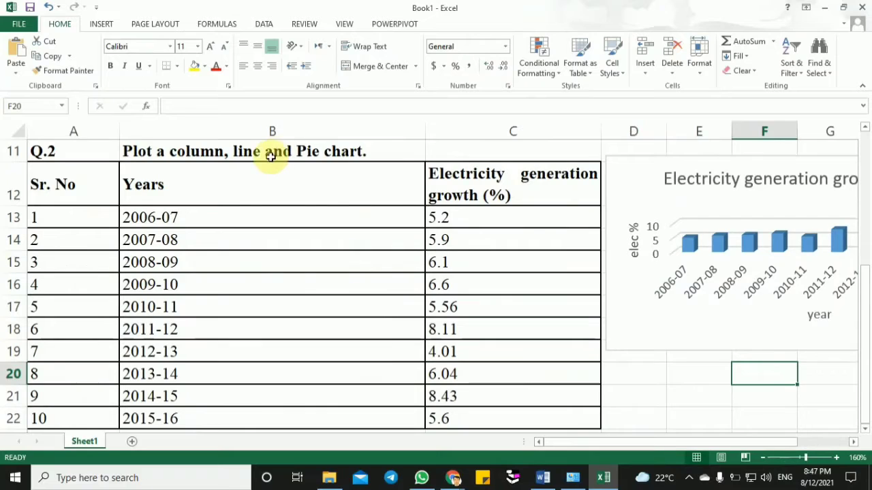
left_click_drag(239, 177, 473, 419)
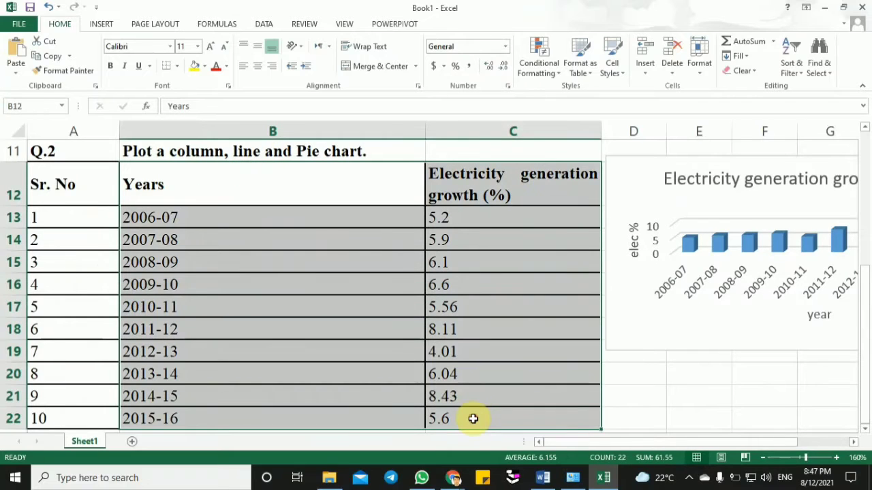
left_click(109, 26)
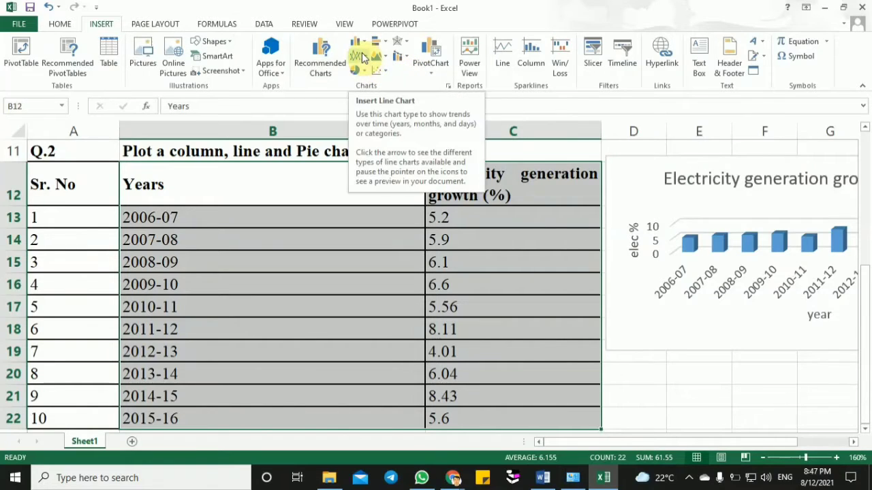
left_click(365, 59)
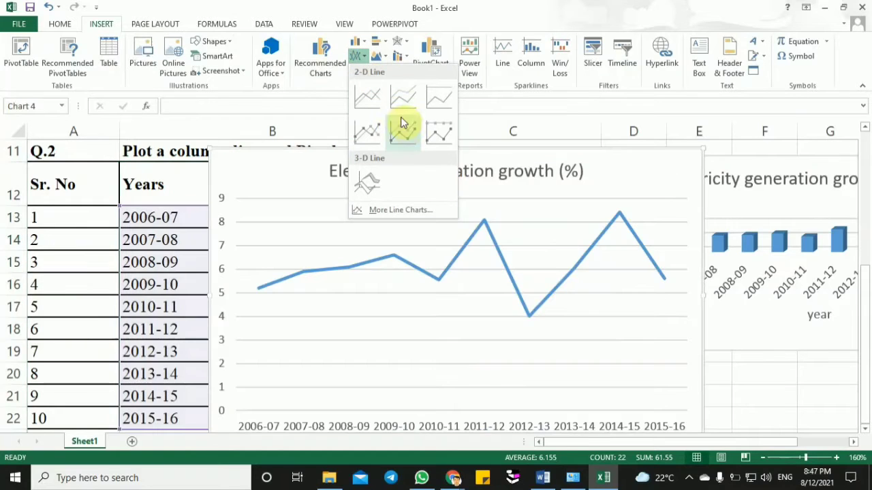
left_click(407, 130)
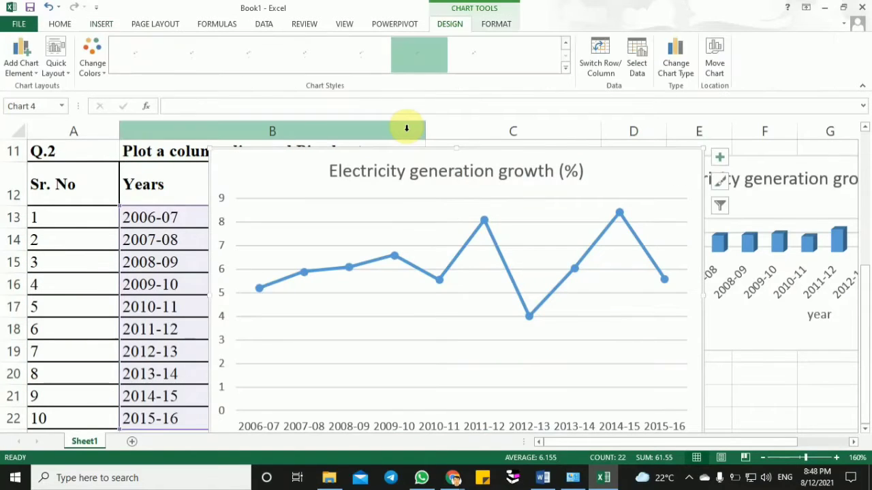
- Switch to the Google Meet call in Chrome, admit the participant waiting to join, and return to the Excel workbook
mouse_move(452, 477)
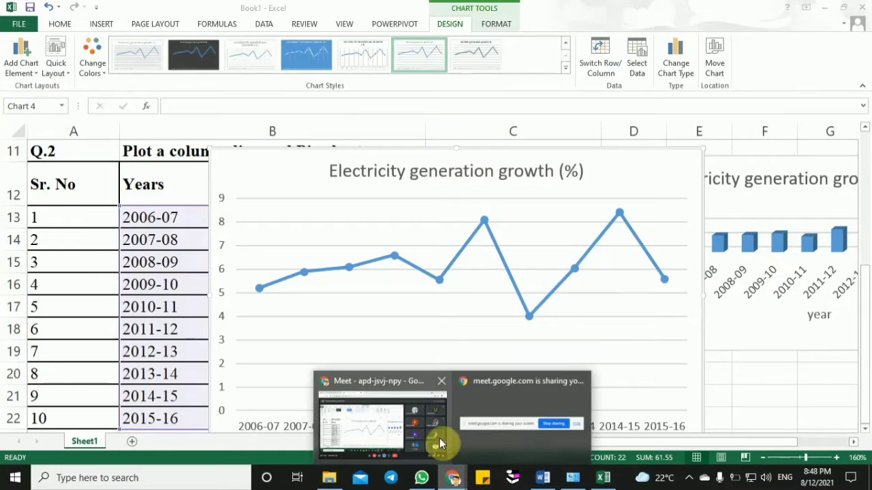
left_click(411, 410)
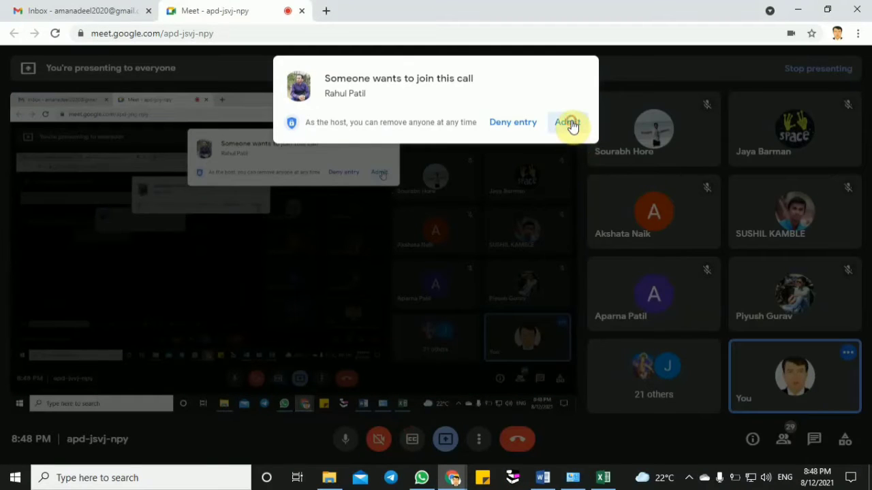
left_click(570, 123)
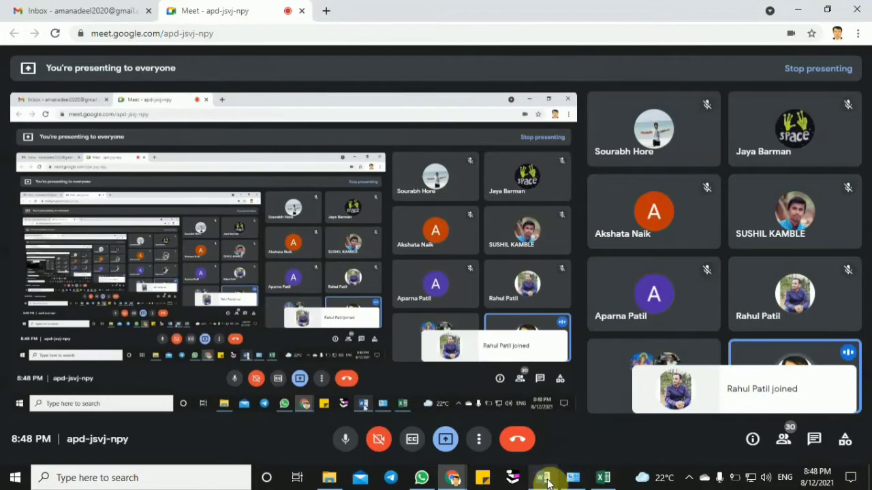
left_click(603, 477)
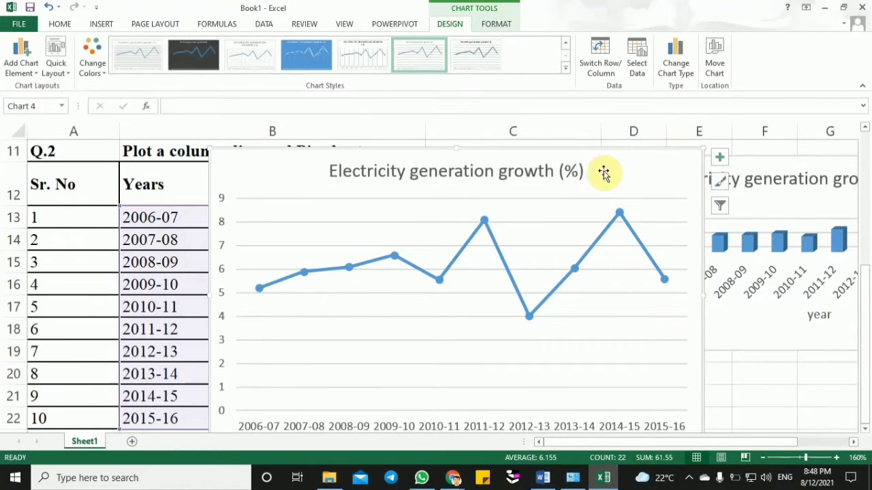
- Move the line chart up so that its upper edge sits at row 8
left_click_drag(613, 170, 635, 133)
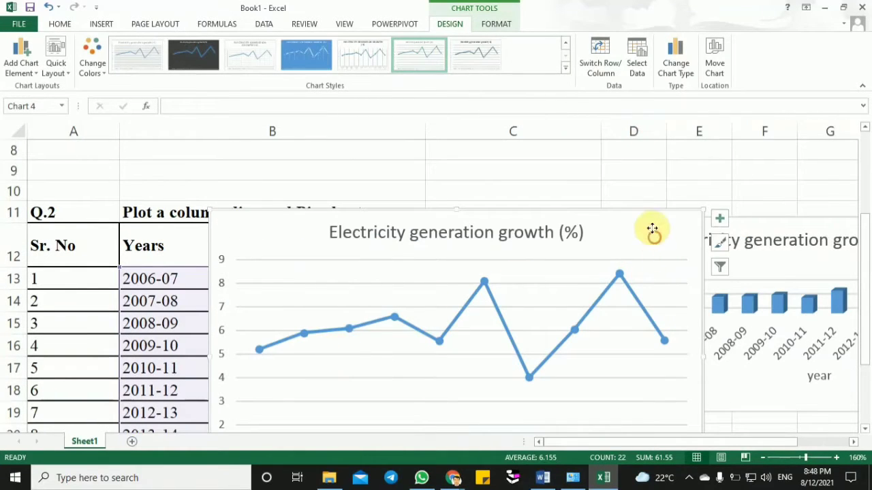
left_click_drag(654, 233, 642, 171)
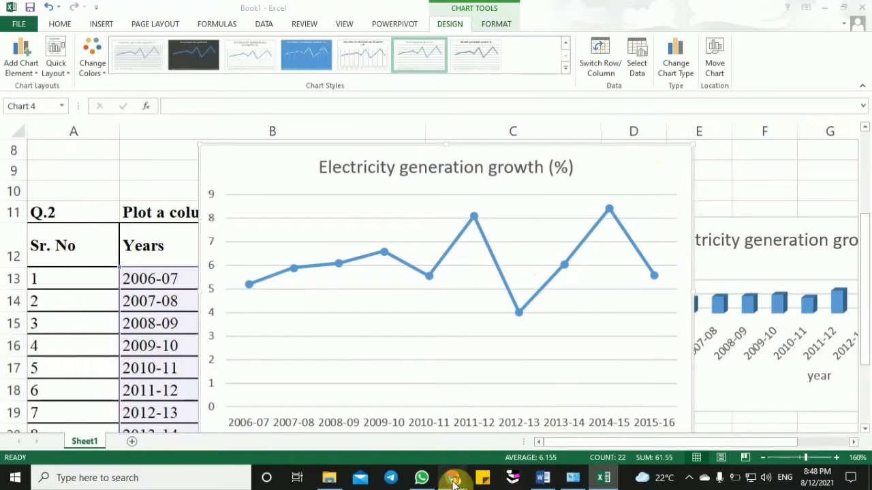
- Go back to the Google Meet call, admit another waiting participant, and switch to Excel again
mouse_move(453, 481)
left_click(413, 432)
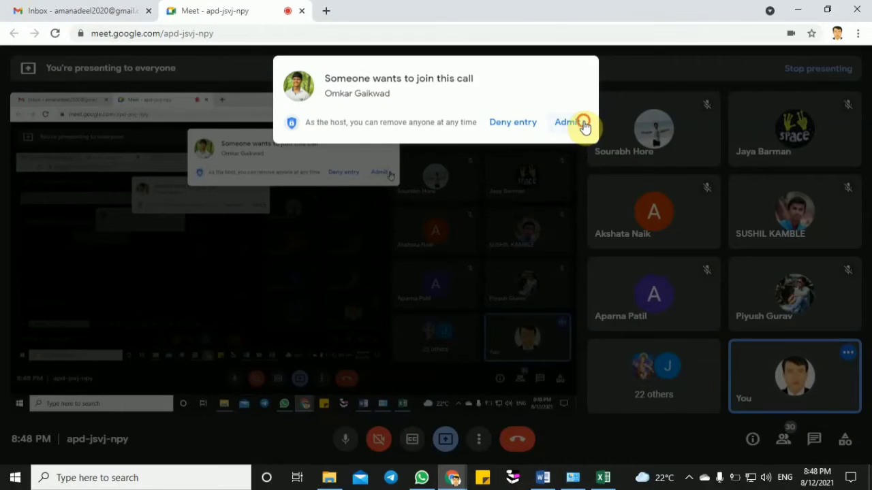
left_click(584, 126)
left_click(602, 479)
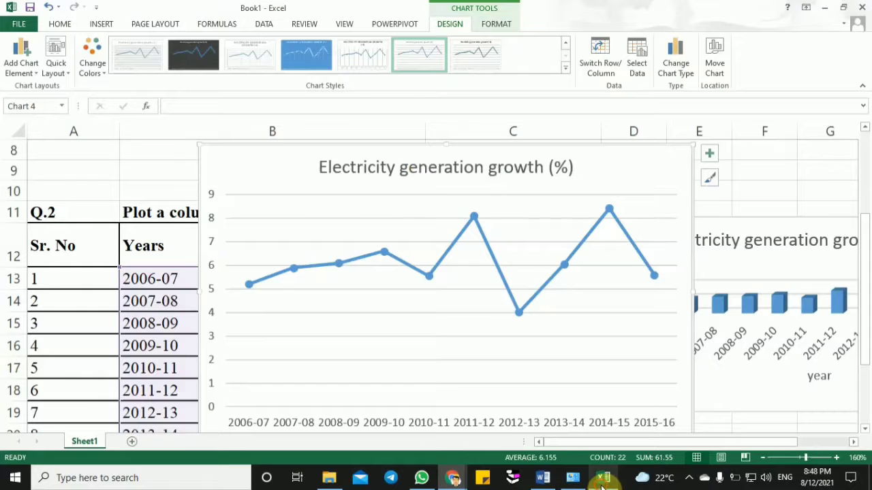
- Move the line chart clear of the Q.2 table to the empty area beside the column chart, starting at about column K
left_click_drag(598, 165, 600, 473)
left_click(639, 241)
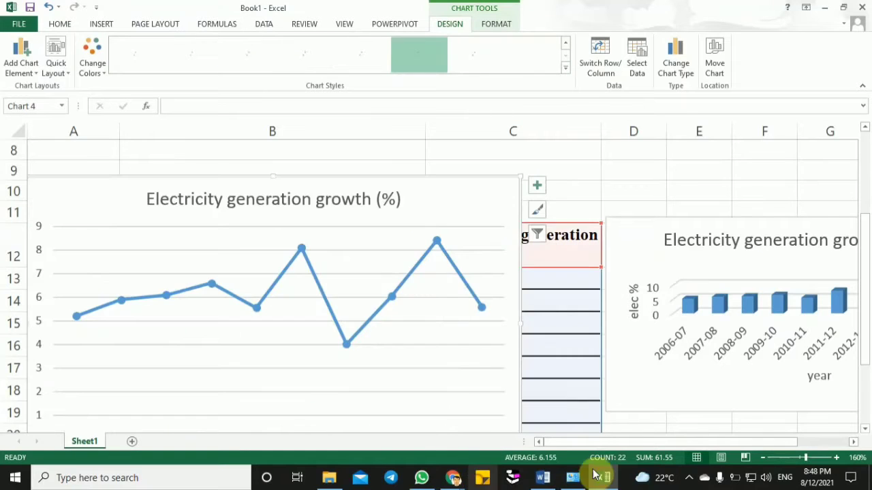
left_click(788, 458)
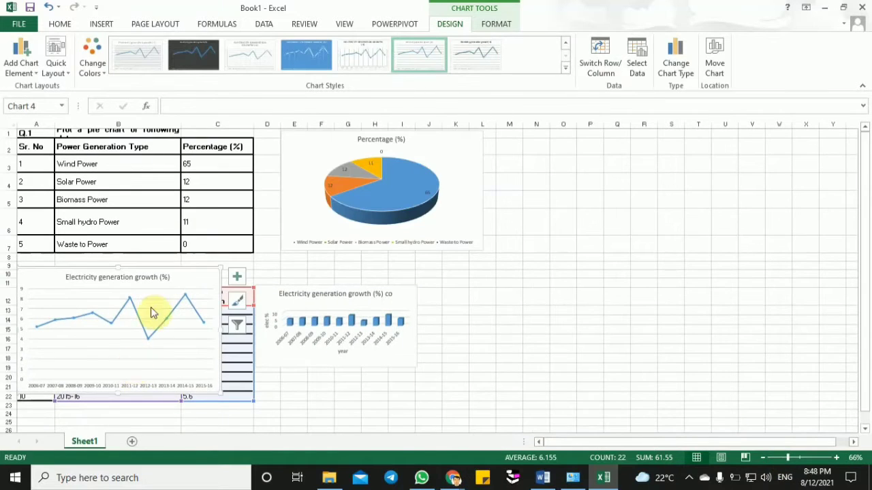
left_click_drag(199, 279, 636, 278)
left_click(145, 277)
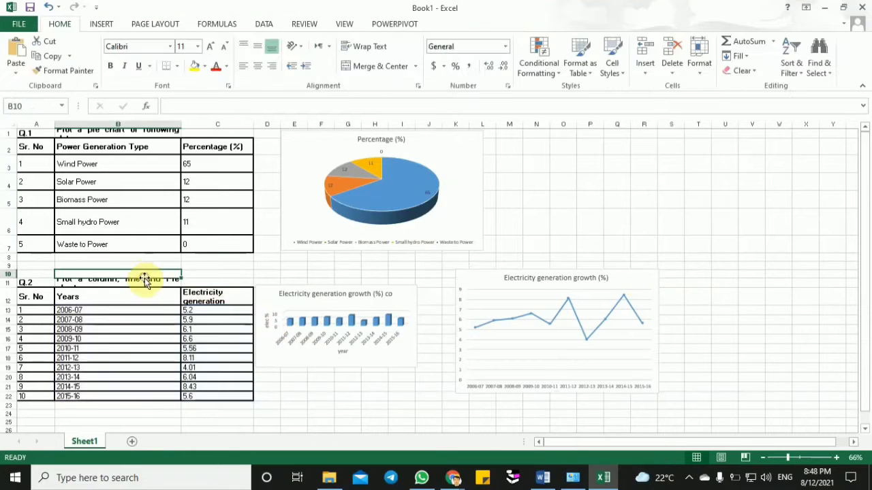
- Insert a 3-D Pie chart from the Q.2 data in B12:C22 and place it below the column and line charts
left_click(299, 366)
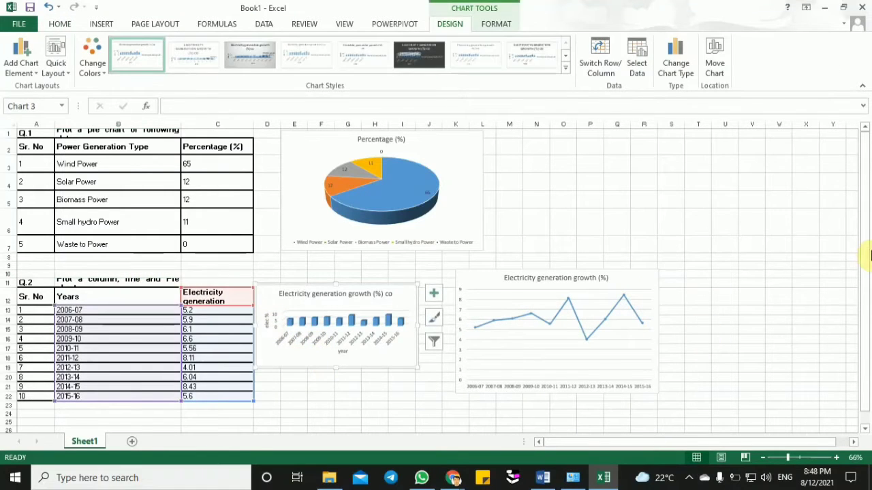
left_click_drag(865, 252, 868, 327)
left_click(141, 416)
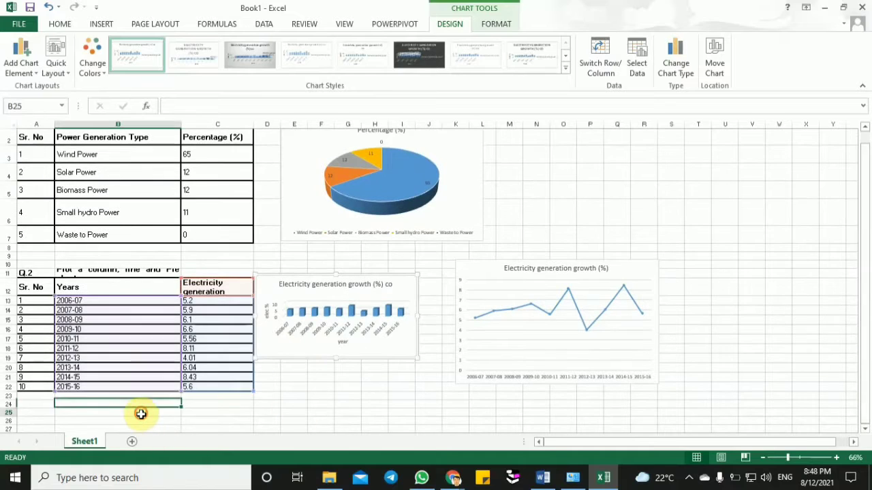
key("Down")
key("Down")
key("Down")
key("Down")
key("Down")
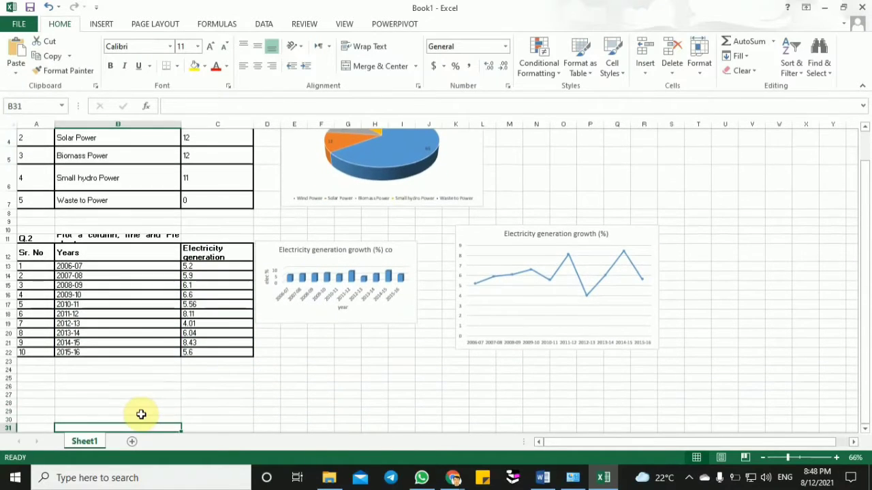
left_click_drag(120, 253, 211, 355)
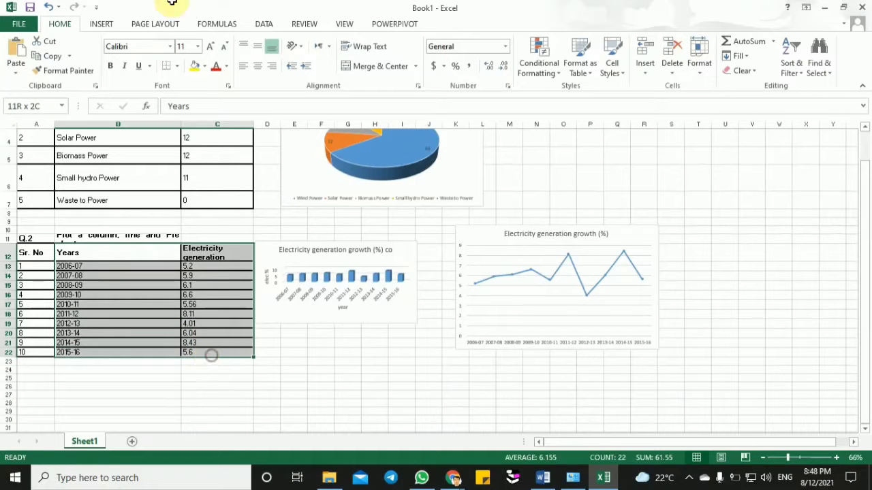
left_click(102, 25)
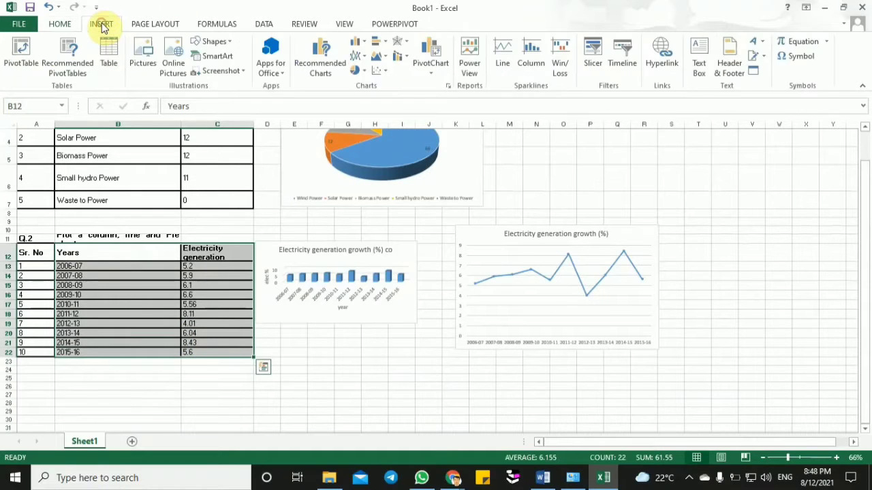
left_click(357, 71)
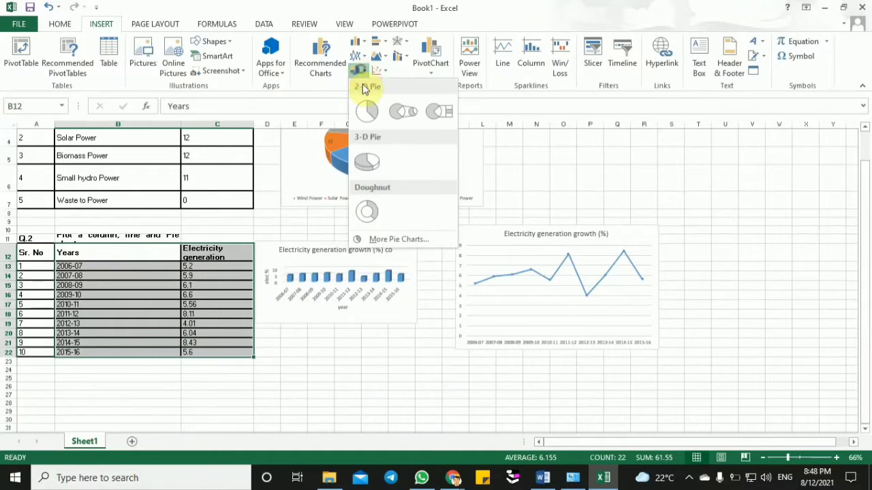
left_click(367, 163)
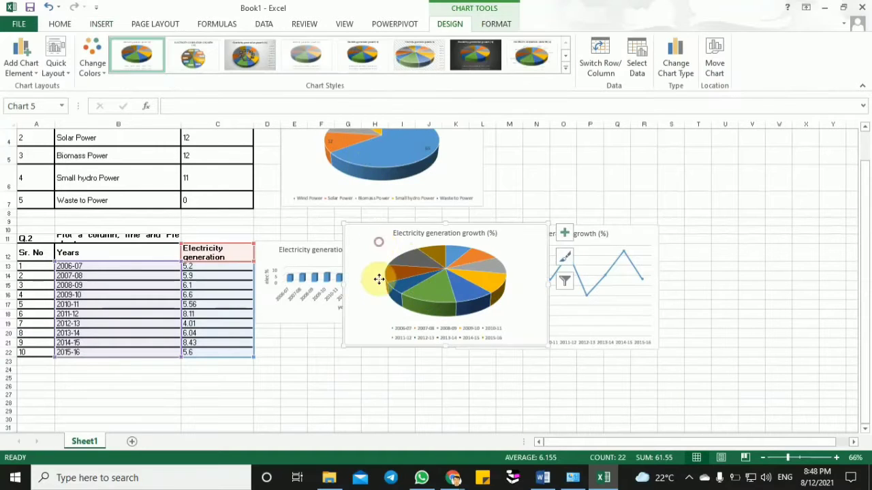
left_click_drag(379, 279, 370, 364)
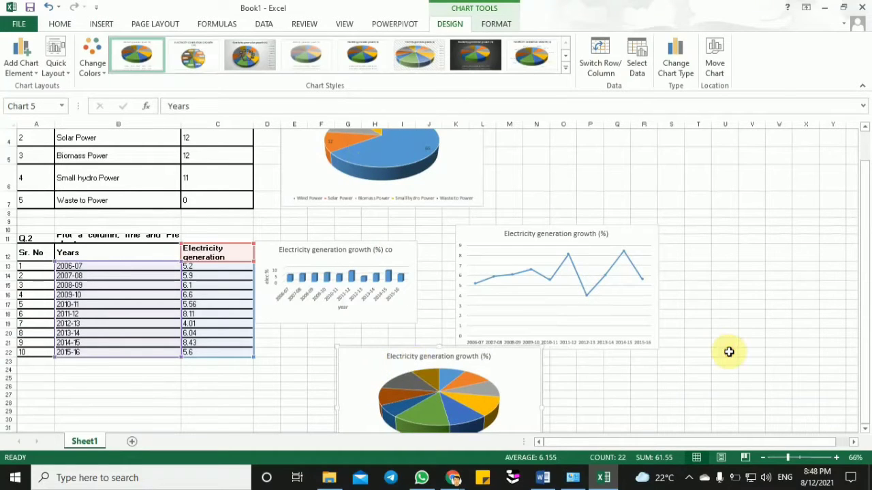
left_click(729, 351)
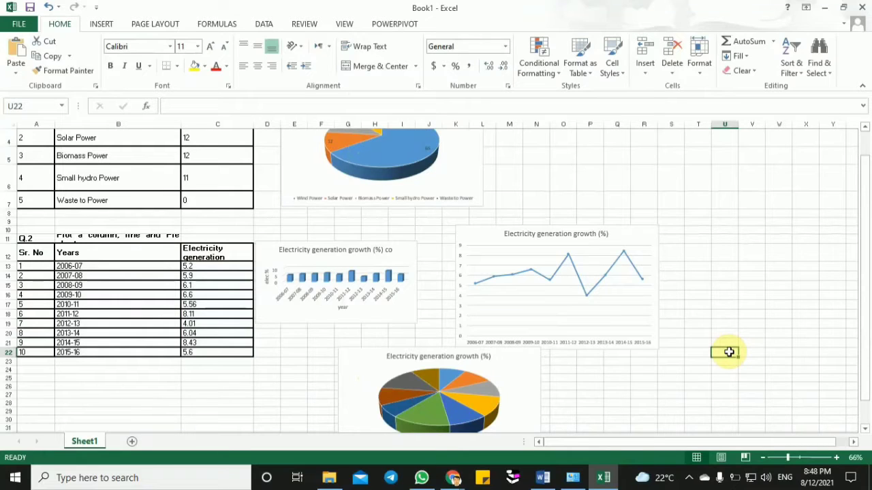
- Look over the column, line and pie charts of Q.2 and select cell B30 in the empty area below the table
left_click(790, 457)
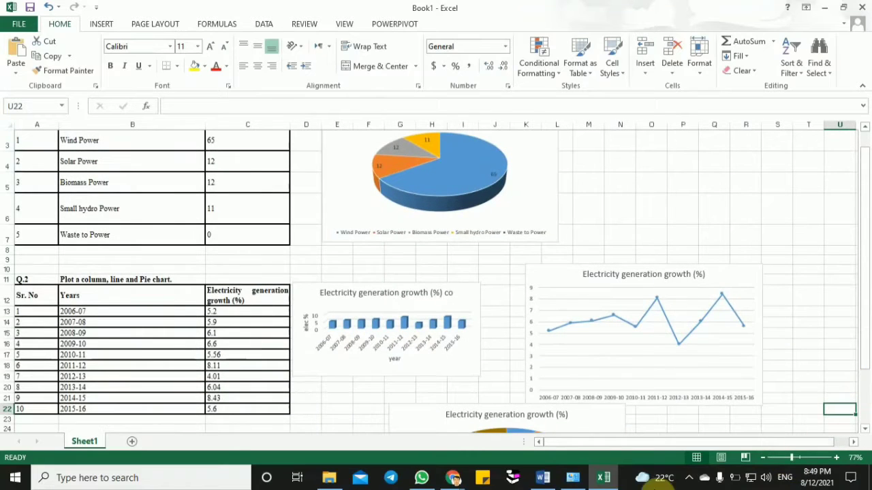
left_click_drag(609, 442, 644, 443)
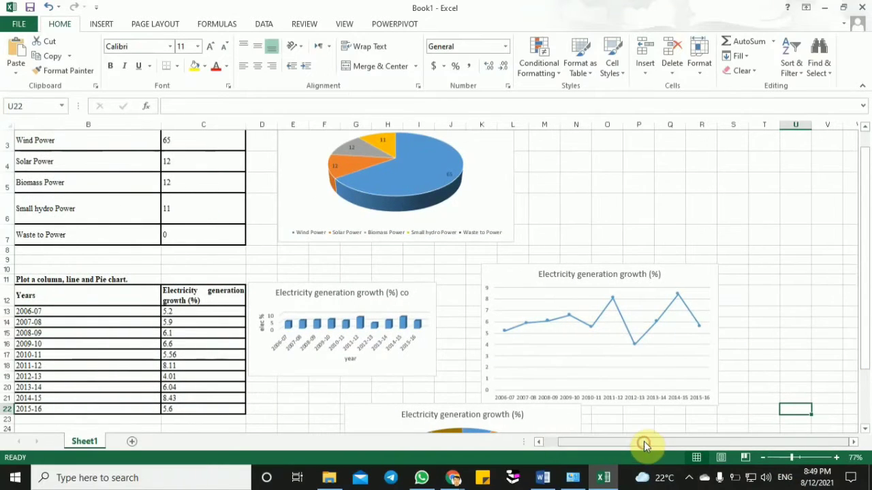
left_click_drag(865, 284, 866, 358)
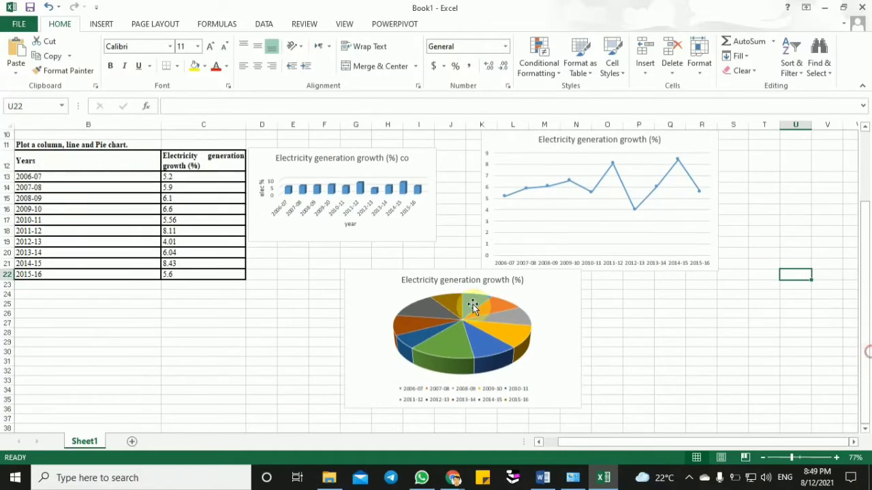
left_click(118, 354)
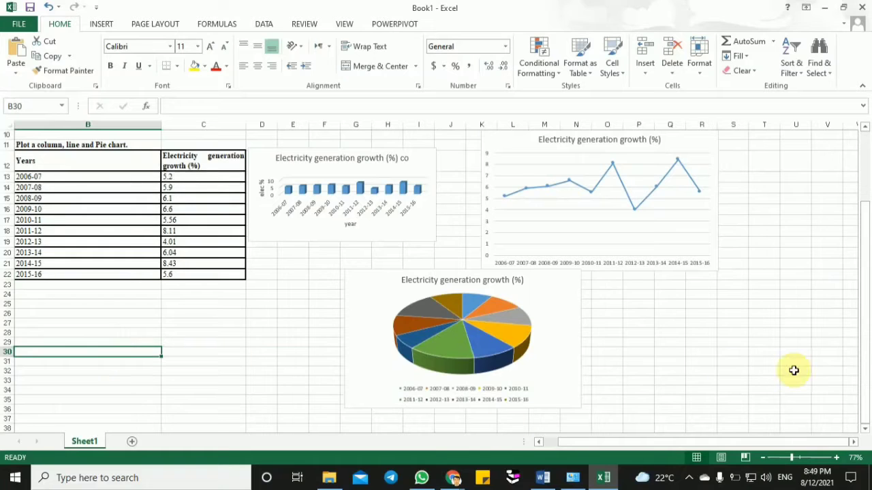
left_click_drag(791, 457, 800, 457)
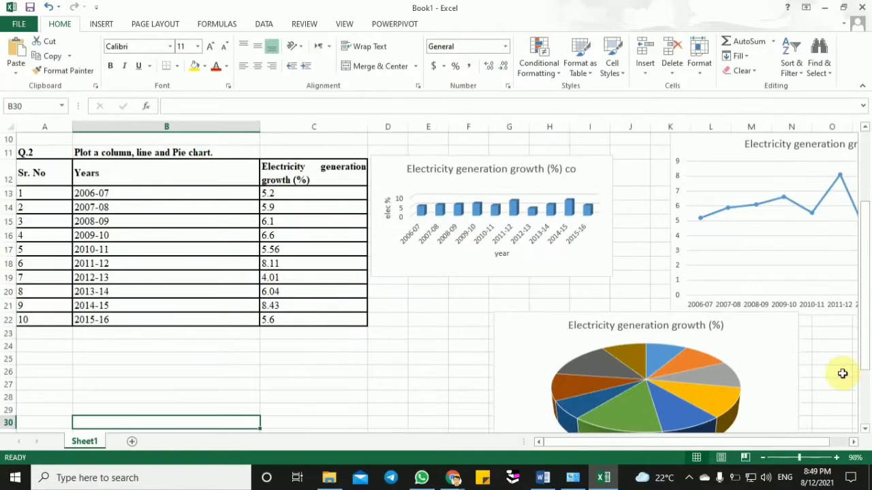
left_click_drag(611, 443, 681, 446)
left_click_drag(869, 279, 869, 339)
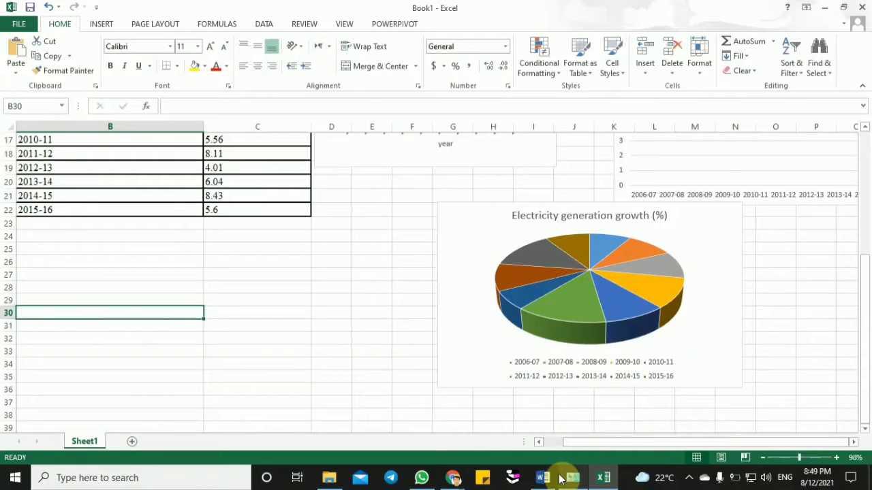
- Switch to the Word document and examine Q.3, its requested chart types and its monthly Bears, Dolphins and Whales table
mouse_move(419, 479)
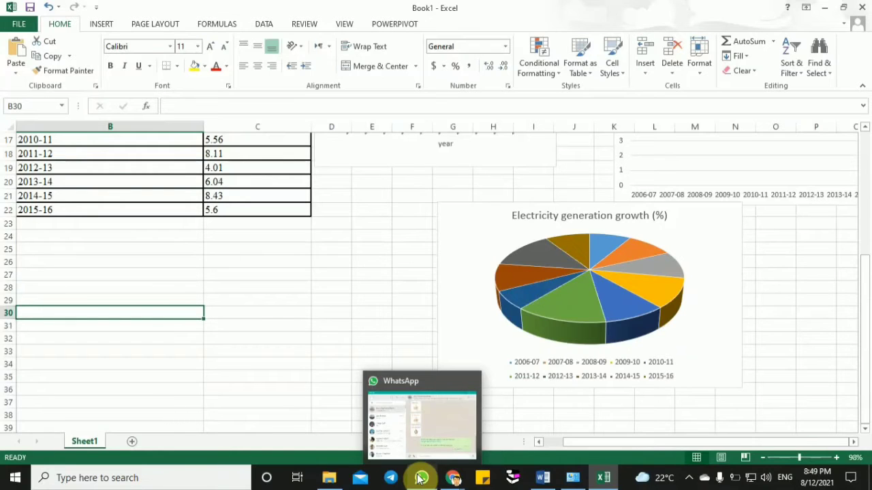
left_click(543, 478)
left_click(393, 252)
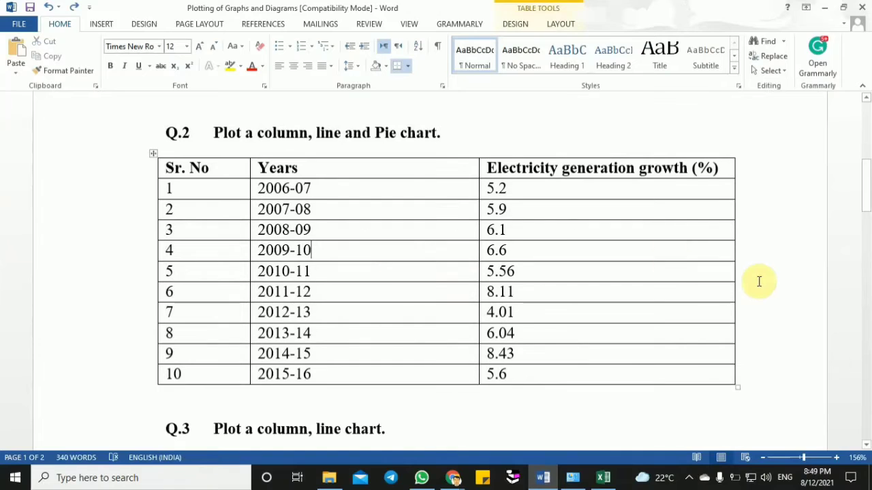
left_click(865, 444)
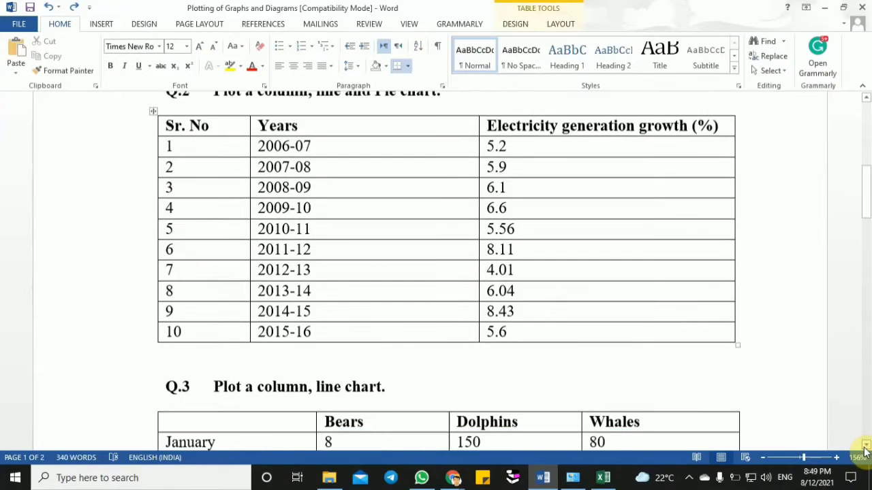
left_click(865, 445)
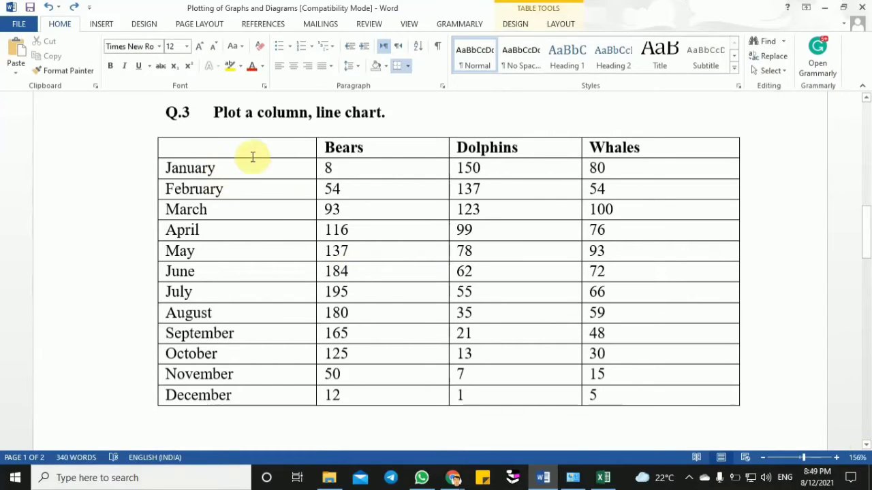
left_click(275, 114)
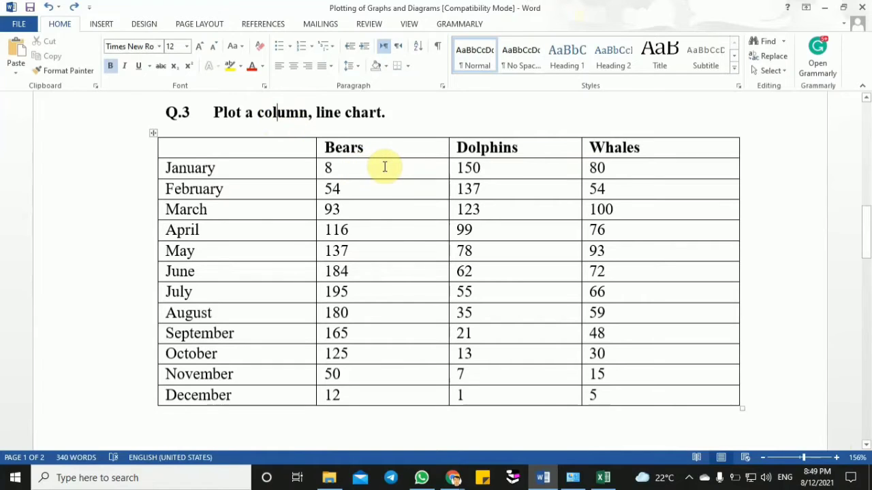
mouse_move(381, 143)
left_mouse_down()
mouse_move(574, 184)
mouse_move(654, 235)
mouse_move(652, 340)
left_mouse_up()
left_click(384, 142)
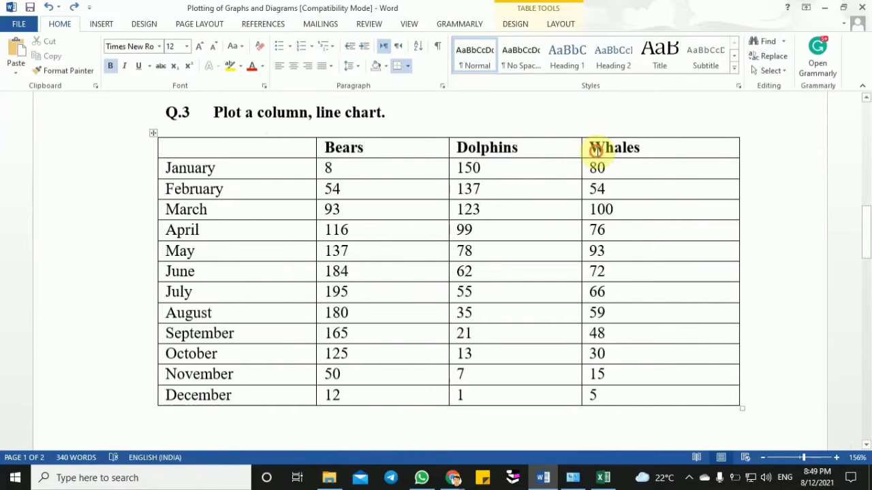
- Copy the Q.3 heading and its whole table from Word and paste them into the Excel sheet at cell B30
left_click_drag(167, 112, 620, 404)
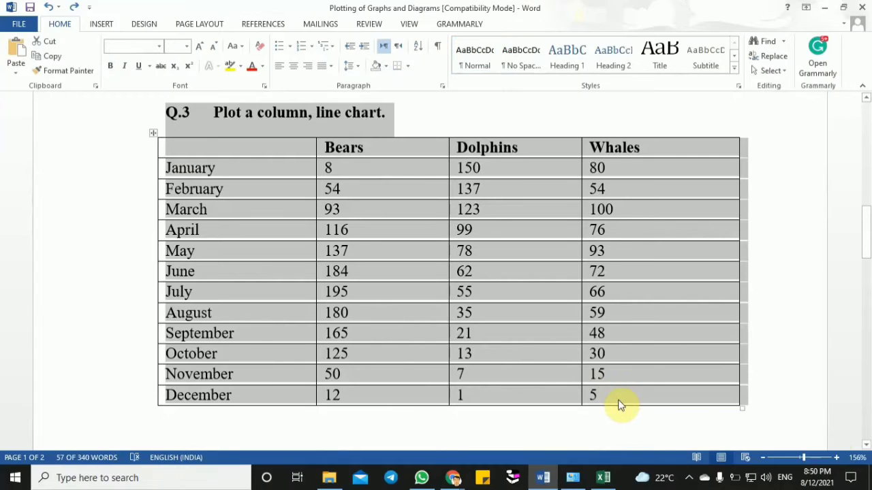
left_click(602, 478)
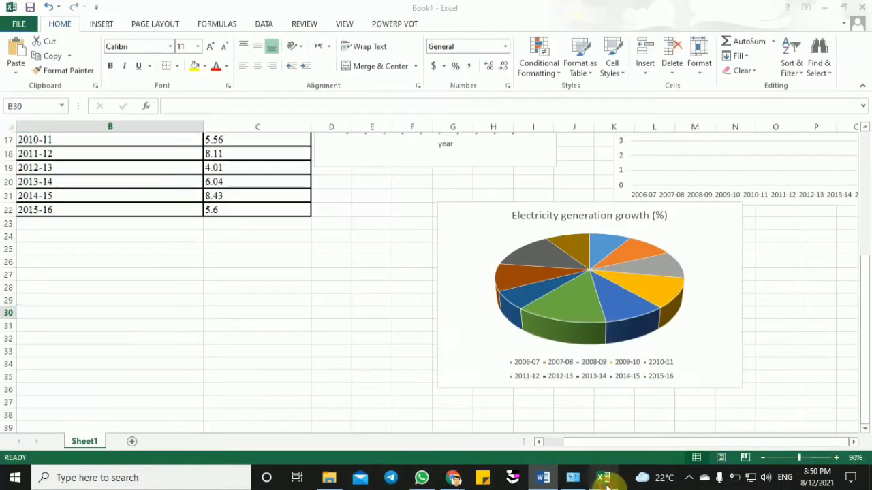
left_click_drag(867, 291, 866, 326)
key("ctrl+v")
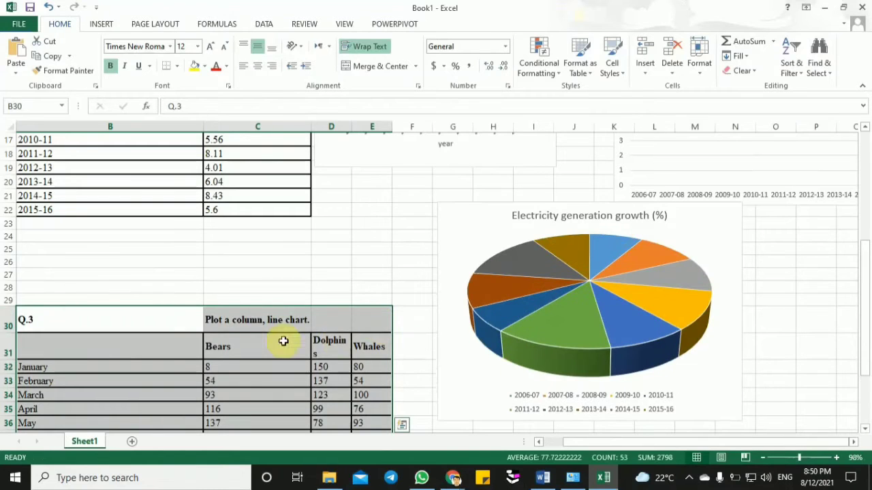
- Shrink the Q.2 Electricity generation growth pie chart so that it takes up less space beside the tables
left_click(423, 356)
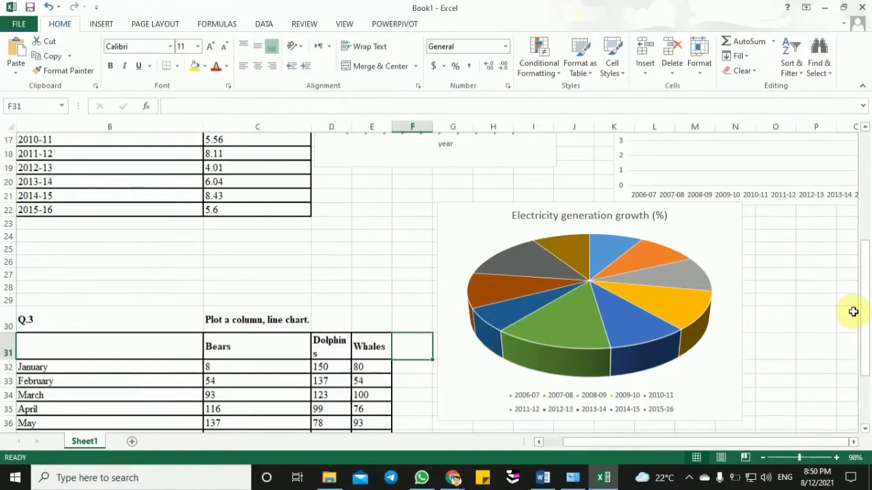
left_click(724, 361)
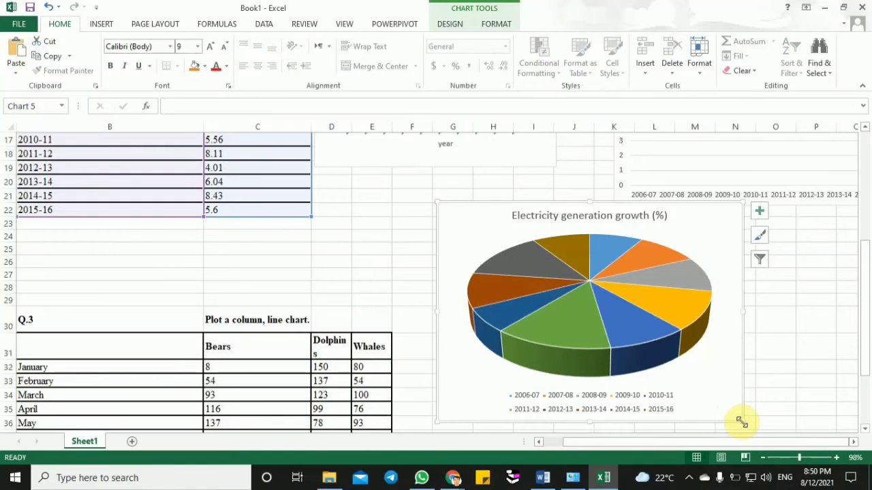
left_click_drag(741, 423, 683, 352)
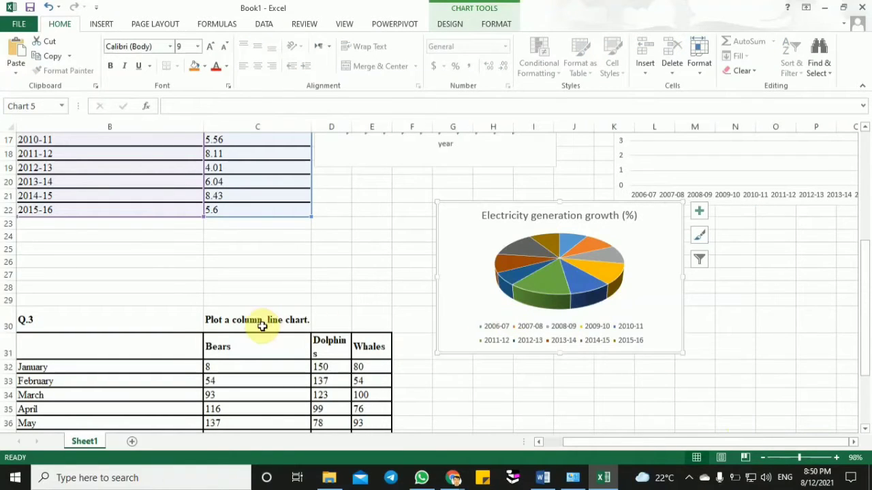
- Insert a 2-D clustered column chart from the Q.3 data in B31:E43 and place it beside the table, below the pie chart
left_click(250, 323)
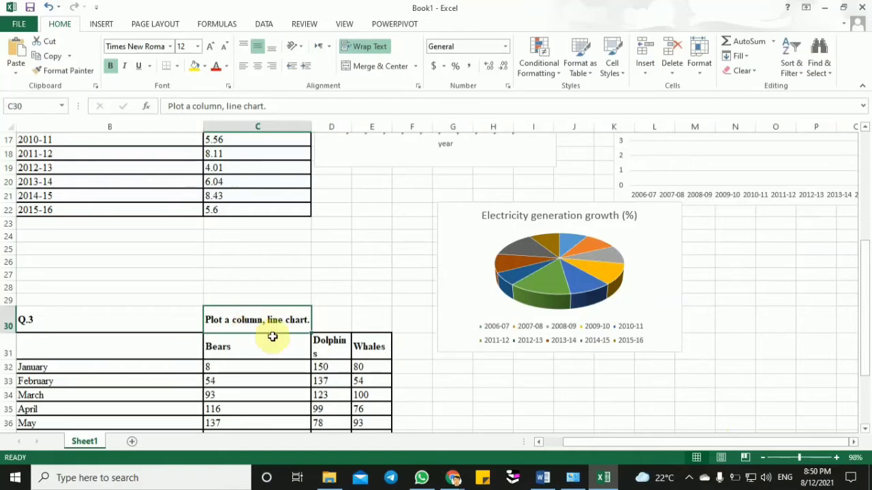
left_click_drag(869, 313, 869, 371)
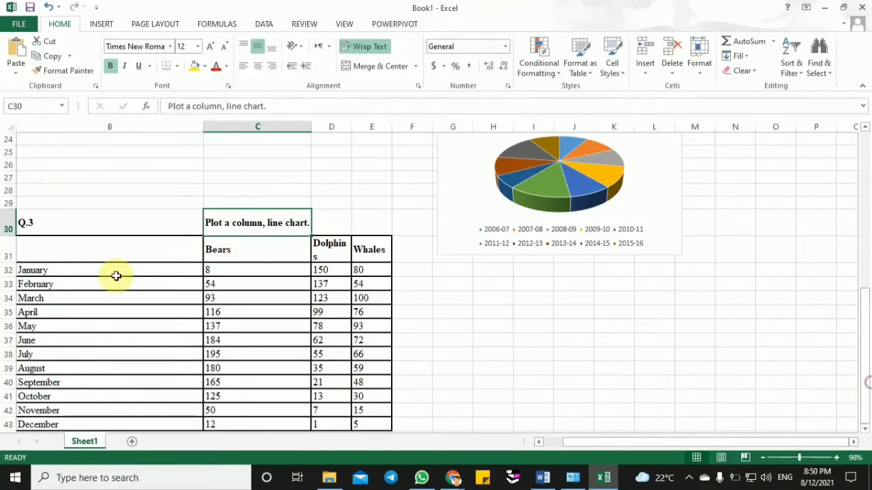
left_click_drag(79, 250, 375, 420)
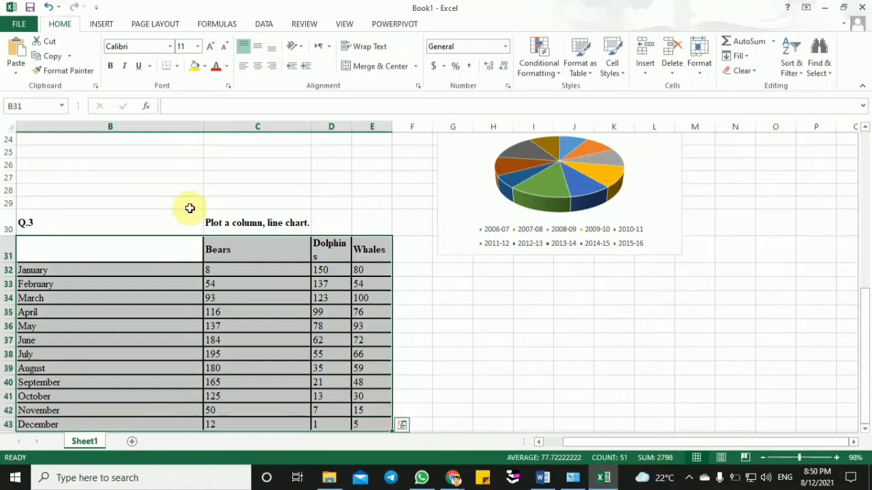
left_click(103, 24)
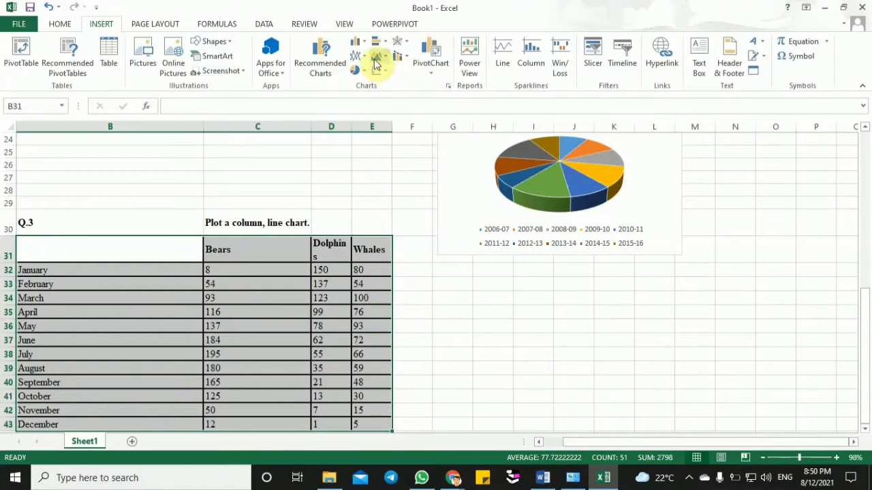
left_click(356, 42)
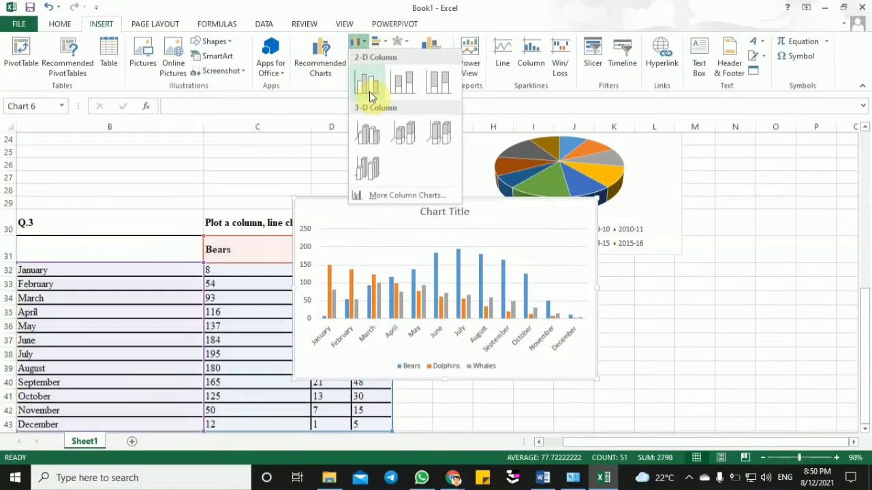
left_click(369, 91)
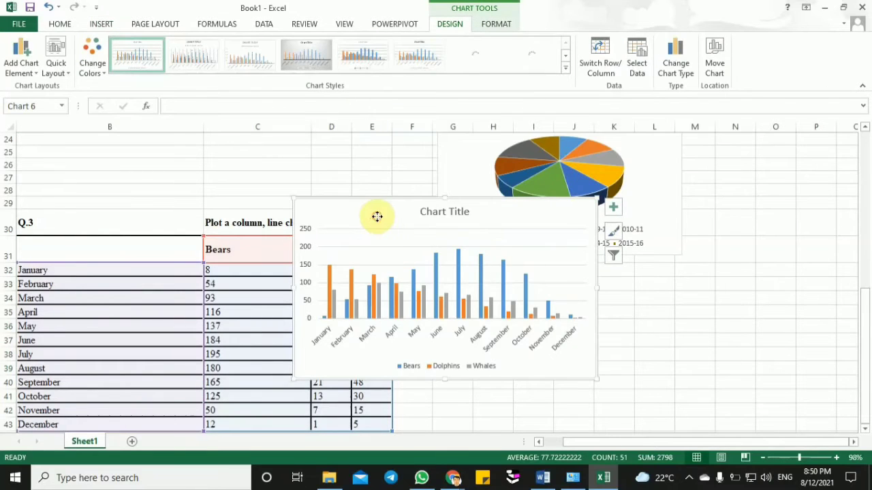
left_click_drag(376, 216, 497, 297)
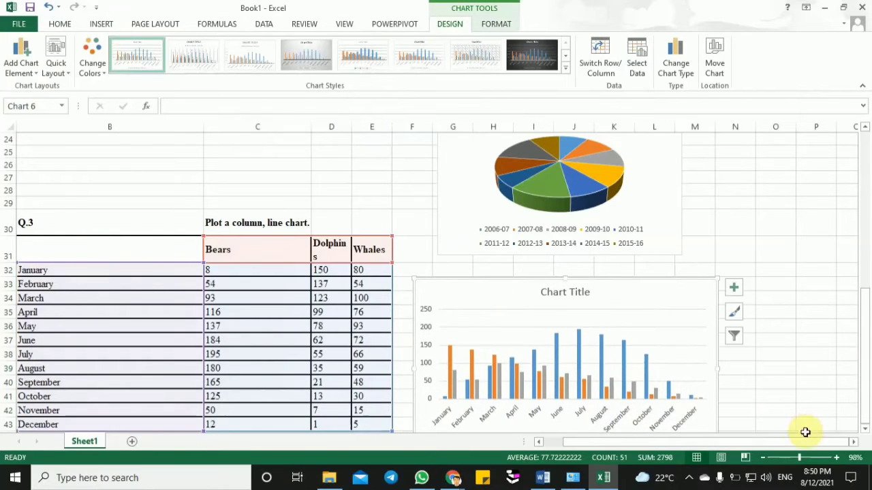
- Replace the Q.3 column chart's title with "bears, whalse.d"
scroll(817, 461, "up", 5, "ctrl")
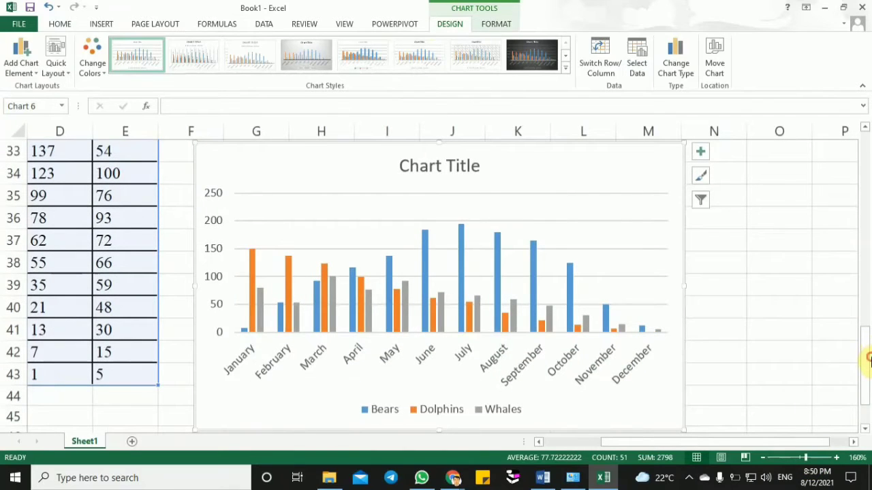
left_click(461, 166)
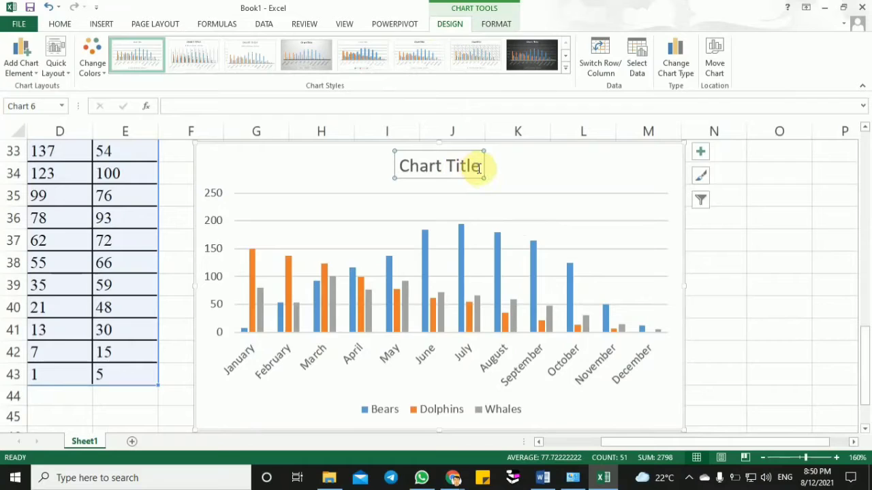
left_click_drag(479, 168, 418, 167)
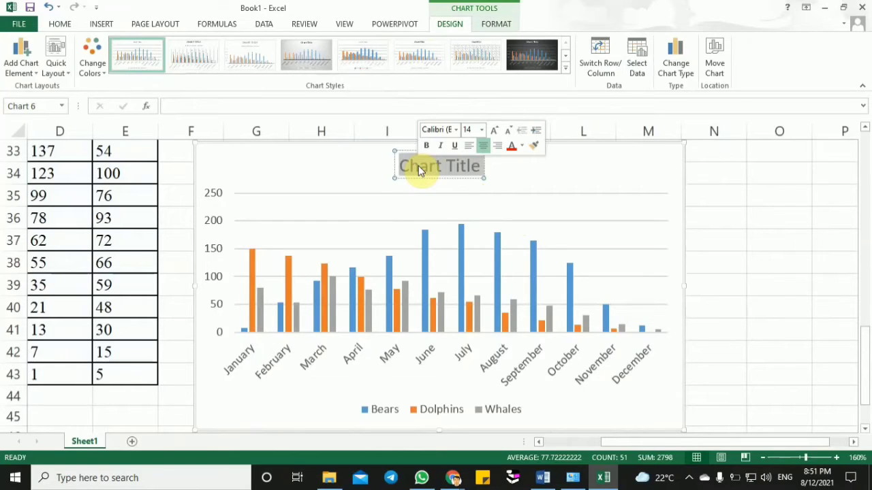
type("bear")
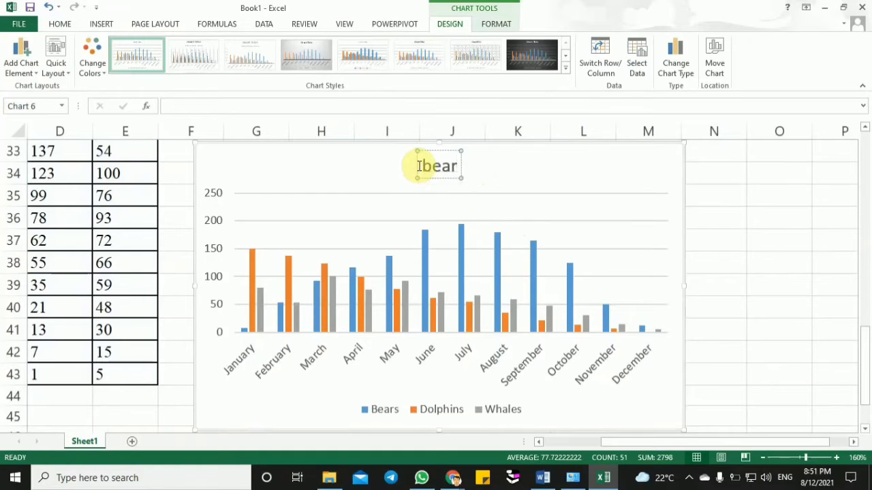
type("s whalse")
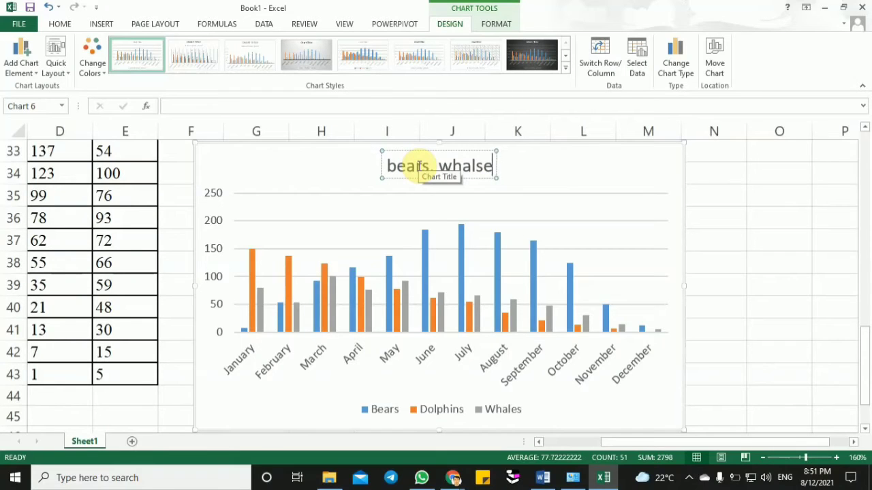
type(".d")
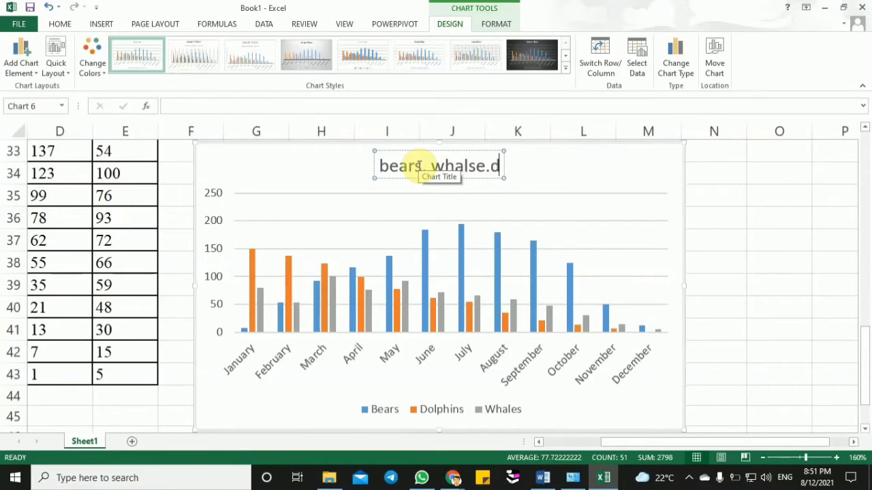
left_click(419, 165)
type(",")
left_click(288, 170)
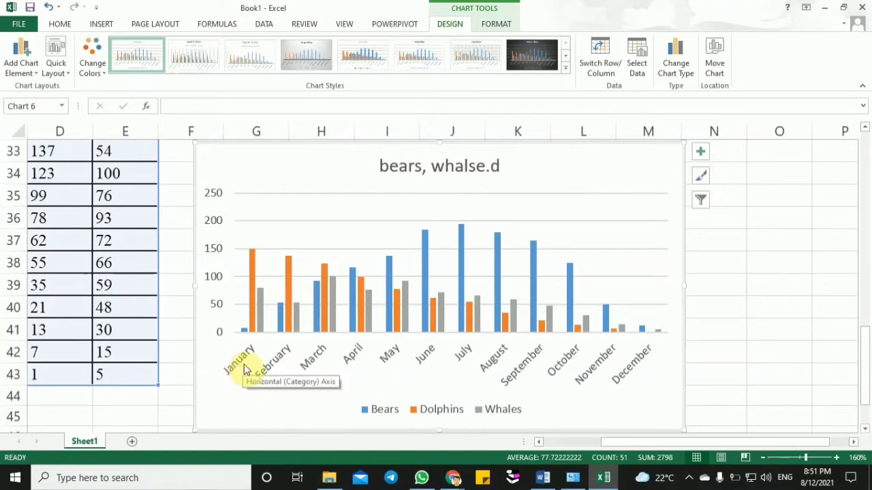
- Fill the Dolphins series of the Q.3 column chart with the standard colour yellow
left_click(432, 413)
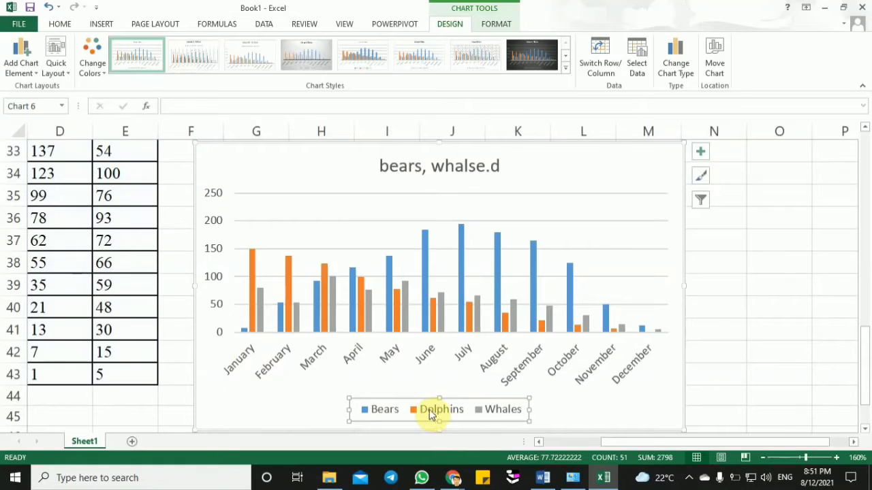
left_click(396, 307)
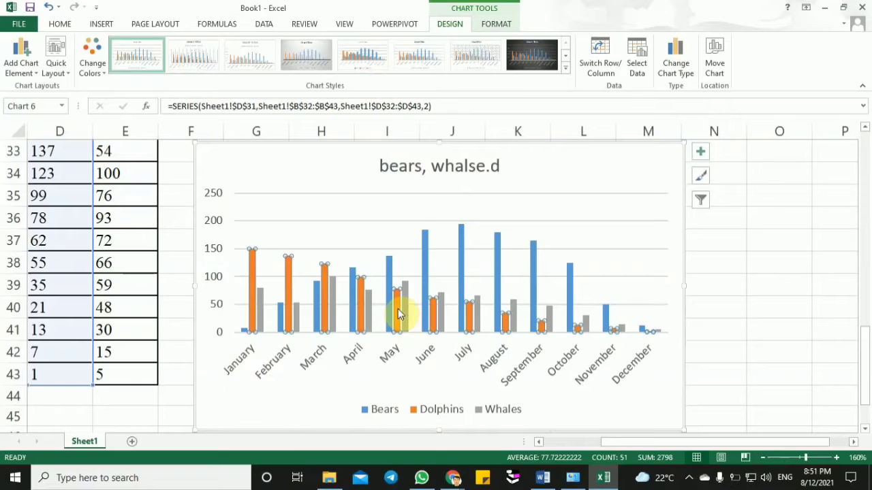
left_click(398, 308)
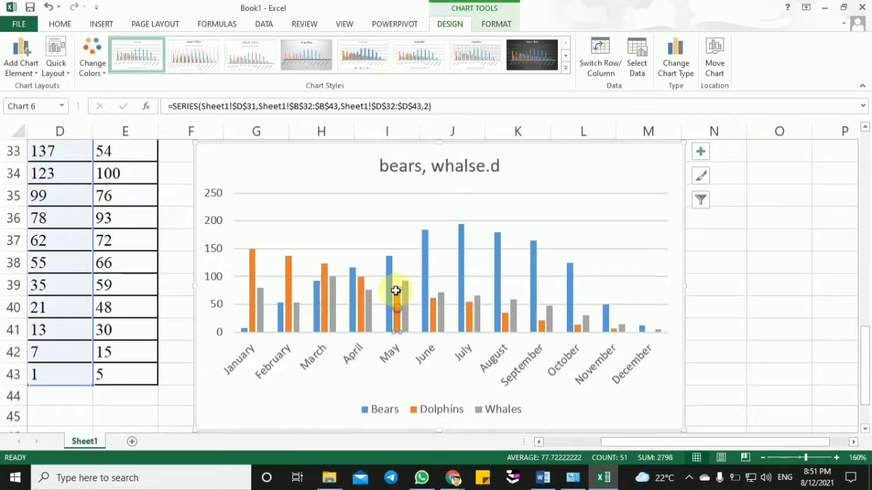
left_click(362, 299)
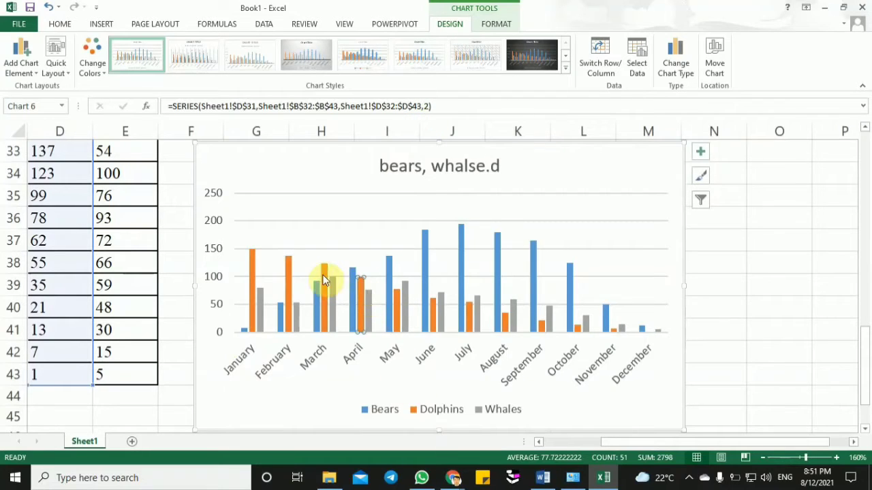
left_click(307, 214)
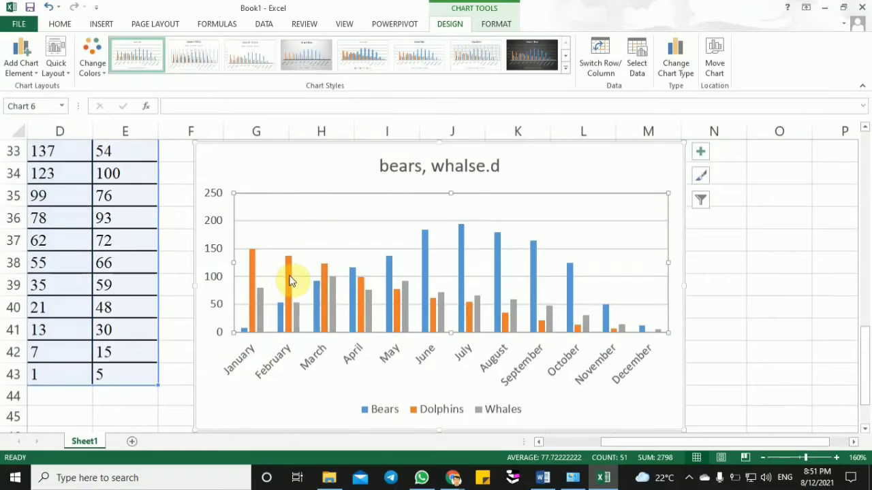
left_click(290, 278)
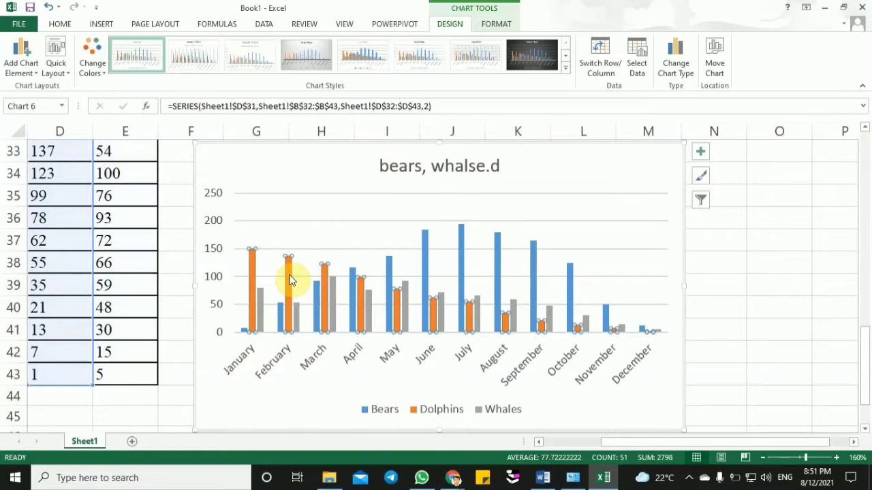
left_click(505, 28)
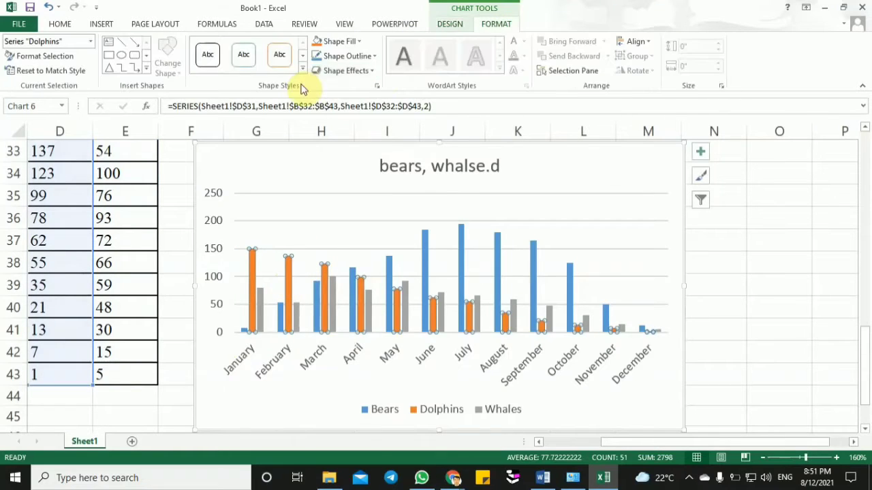
left_click(357, 42)
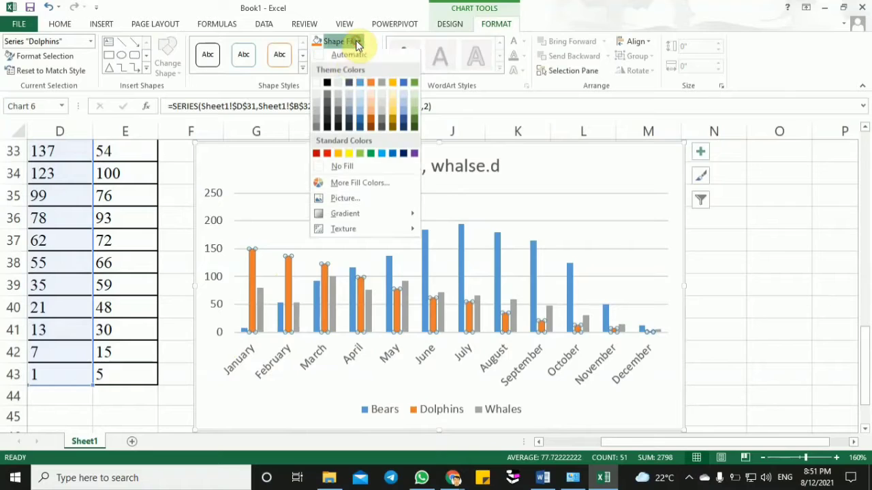
left_click(350, 157)
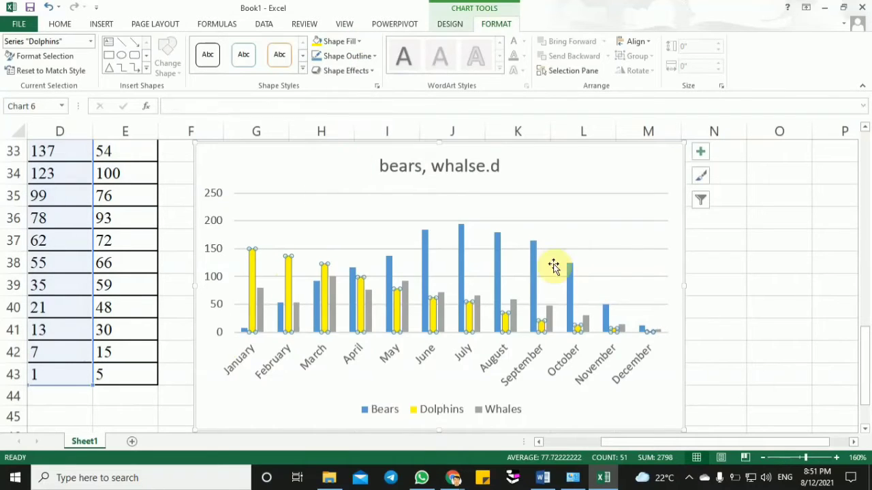
left_click(632, 277)
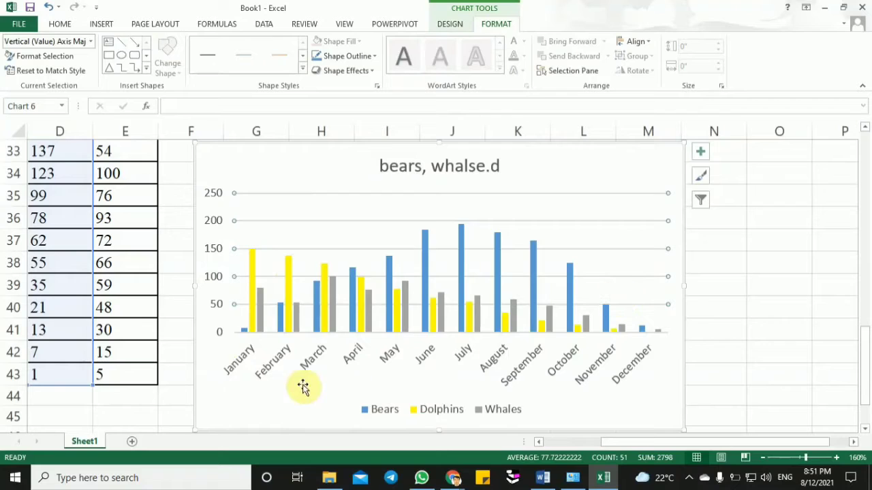
- Examine the column chart's legend, month axis and the Dolphins and Whales columns
left_click(424, 408)
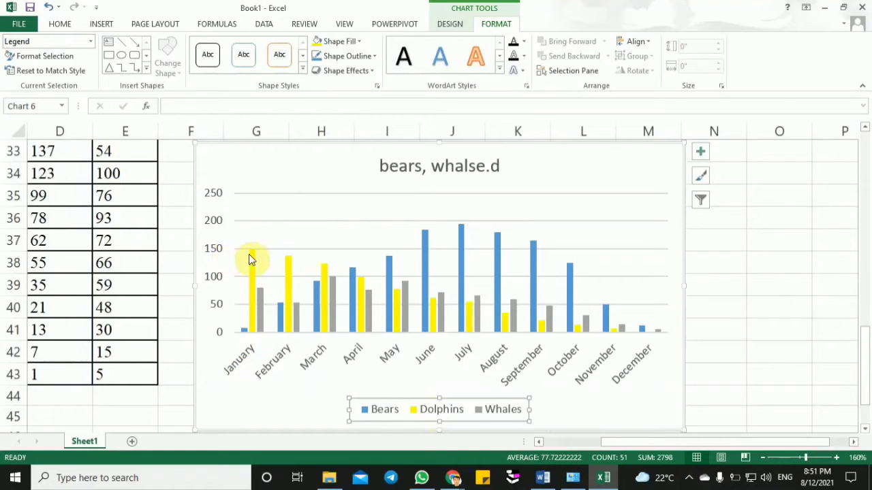
mouse_move(250, 260)
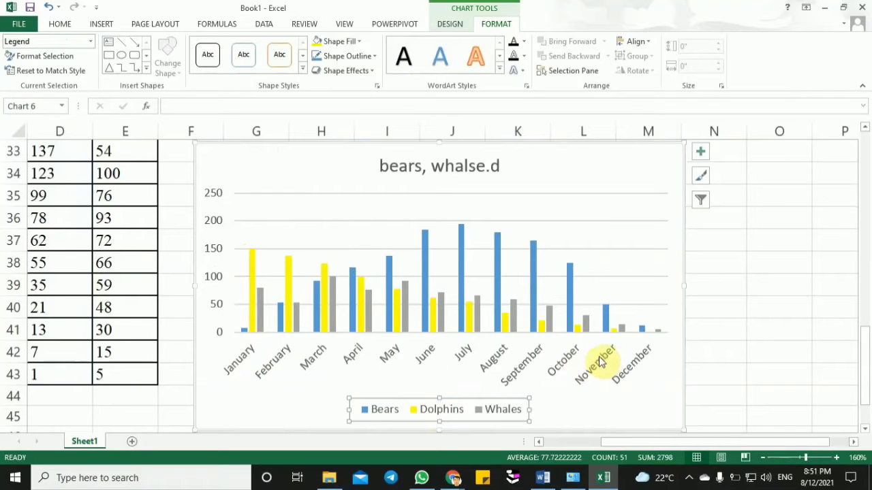
left_click(523, 373)
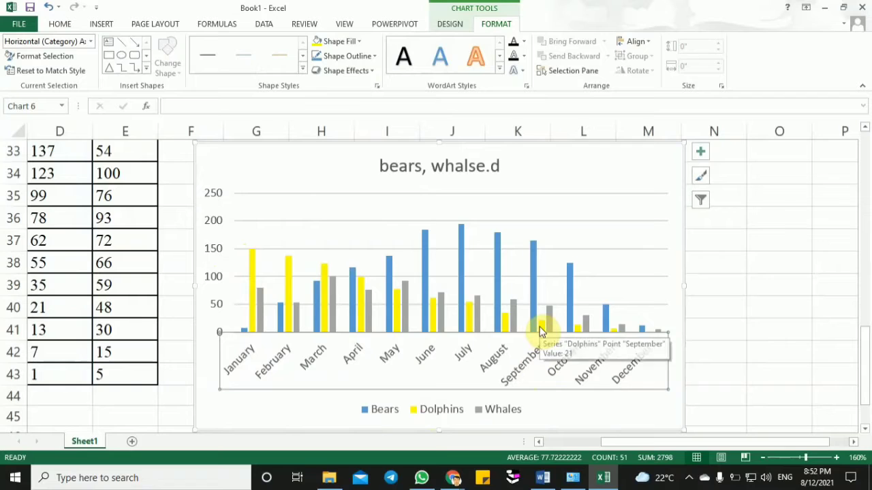
left_click(482, 411)
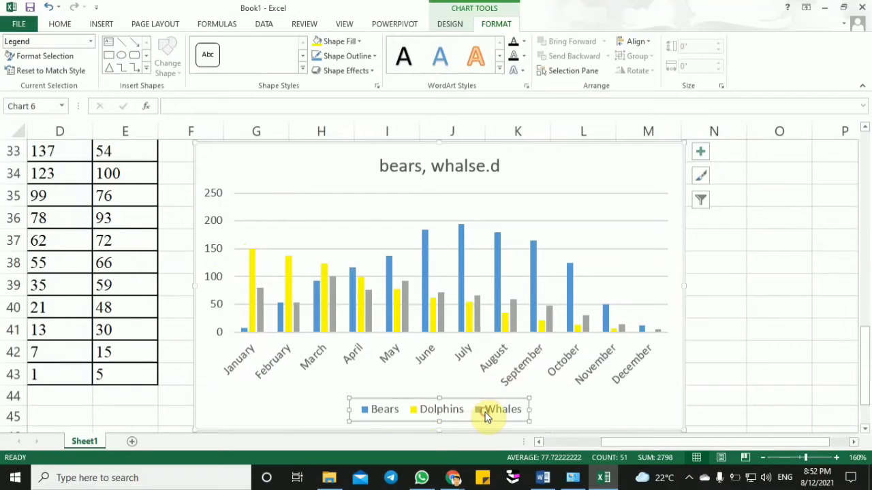
left_click(366, 328)
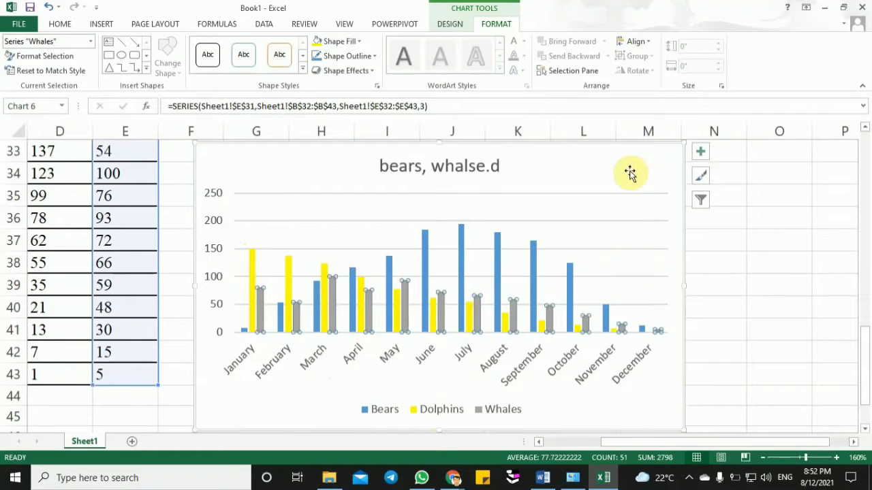
- Shrink the Q.3 column chart and keep it right beside the Whales column of the table
left_click_drag(628, 171, 688, 151)
double_click(688, 151)
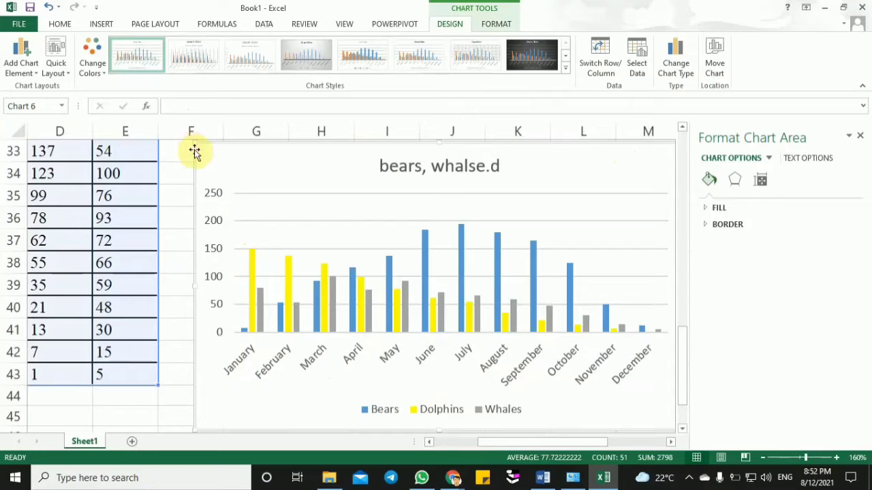
mouse_move(194, 143)
left_mouse_down()
mouse_move(296, 230)
mouse_move(190, 154)
left_mouse_up()
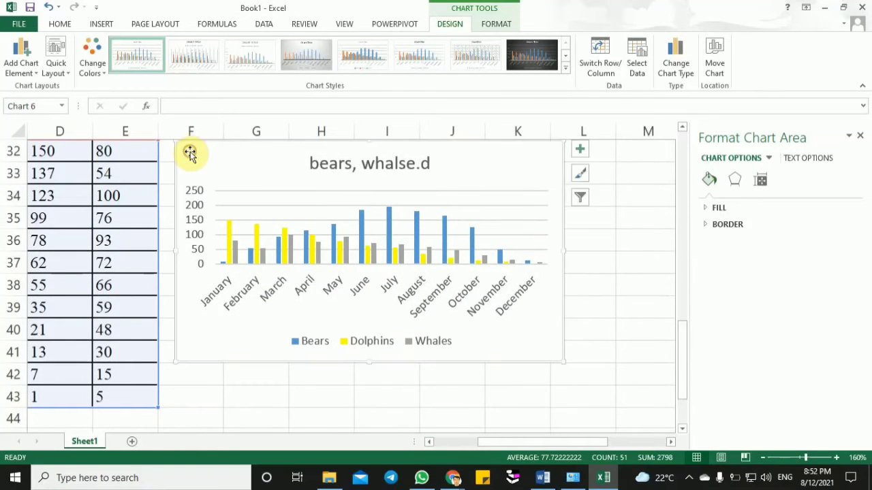
- Change the Q.3 column chart to a 2-D stacked line chart with markers and shift it slightly down against the Whales column
left_click(101, 24)
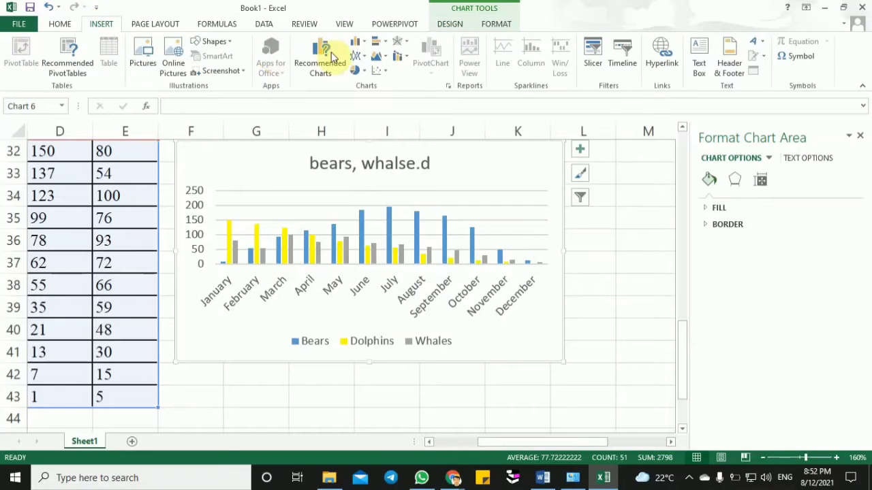
left_click(361, 58)
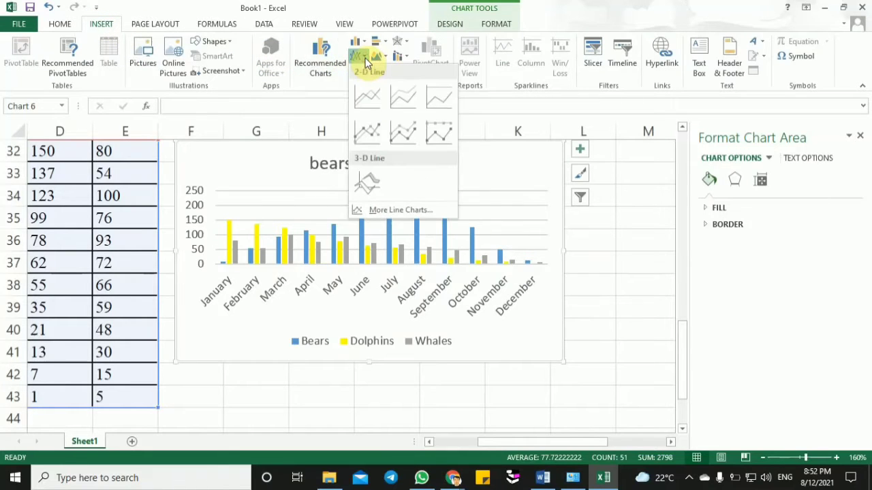
left_click(411, 135)
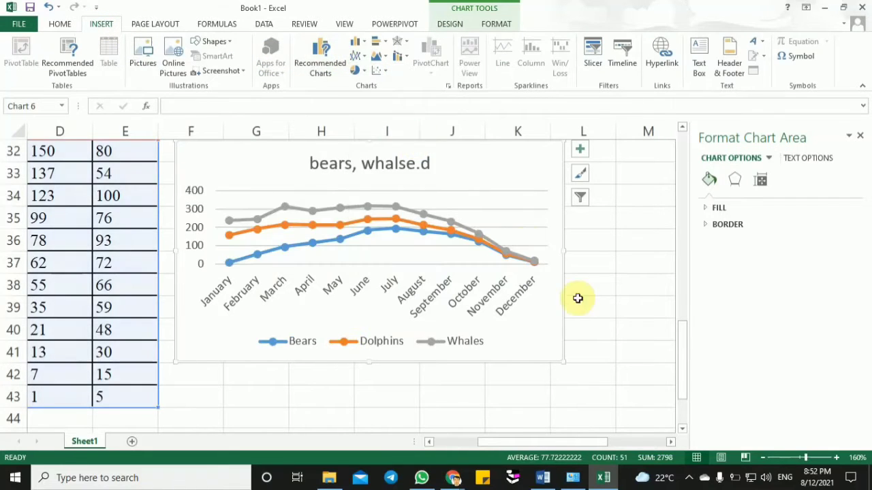
left_click_drag(480, 192, 465, 214)
- Review the Q.3 table and its chart instruction in the sheet and compare them with the Word document
left_click_drag(684, 339, 690, 360)
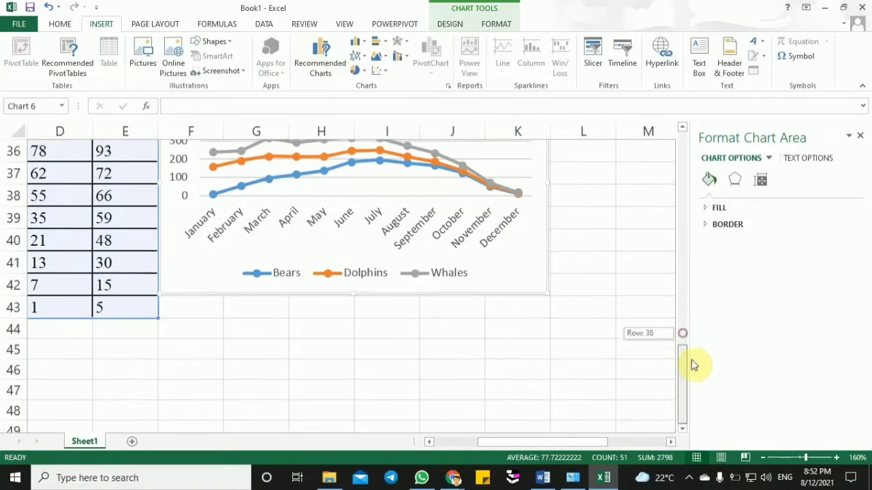
left_click_drag(531, 442, 510, 441)
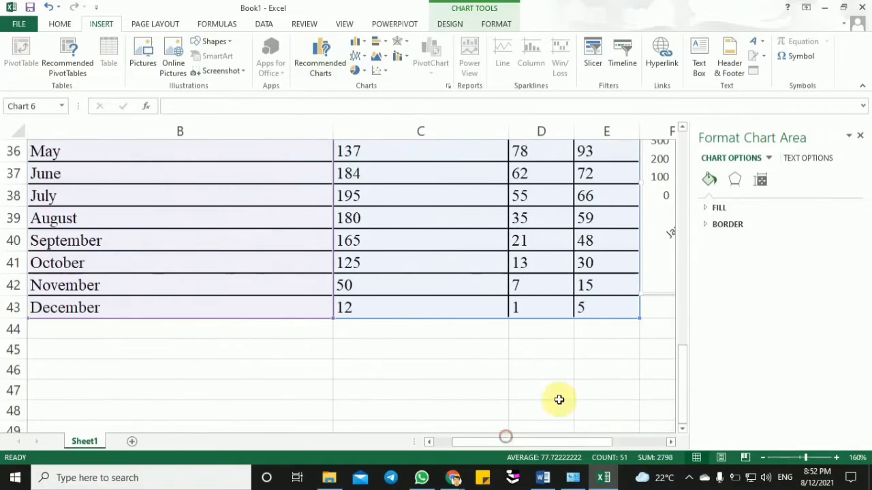
left_click(685, 271)
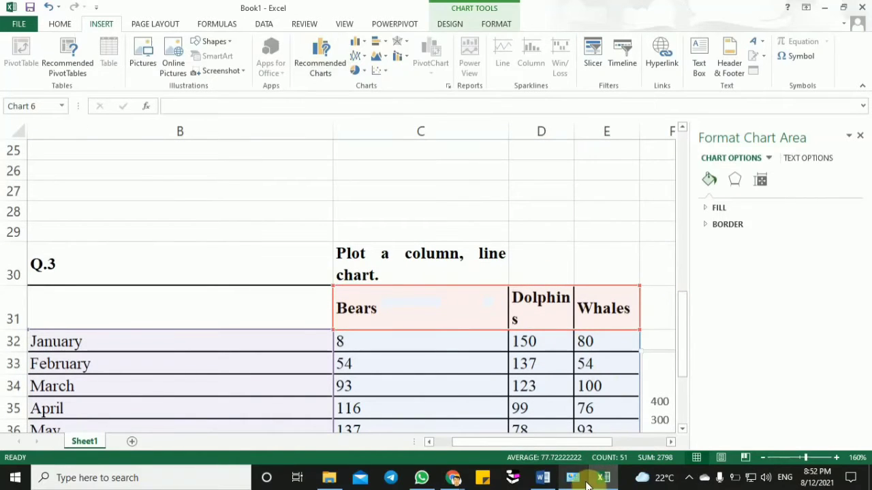
left_click(600, 450)
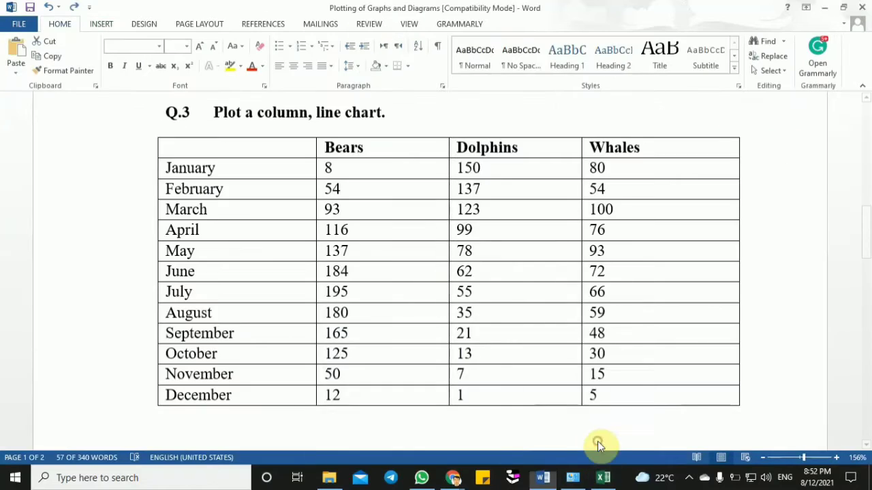
left_click(602, 478)
left_click(603, 478)
left_click(603, 478)
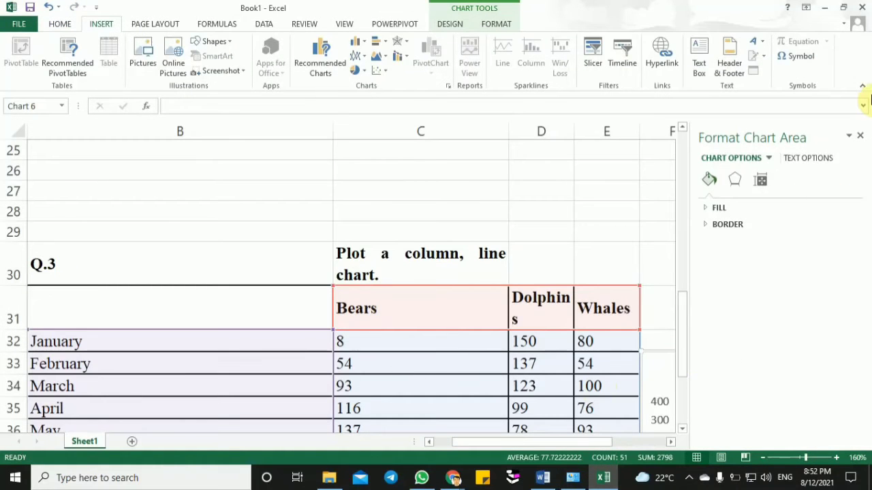
- Close the Format Chart Area pane and move the Q.3 line chart slightly away from the table so it starts midway across column F
left_click(861, 136)
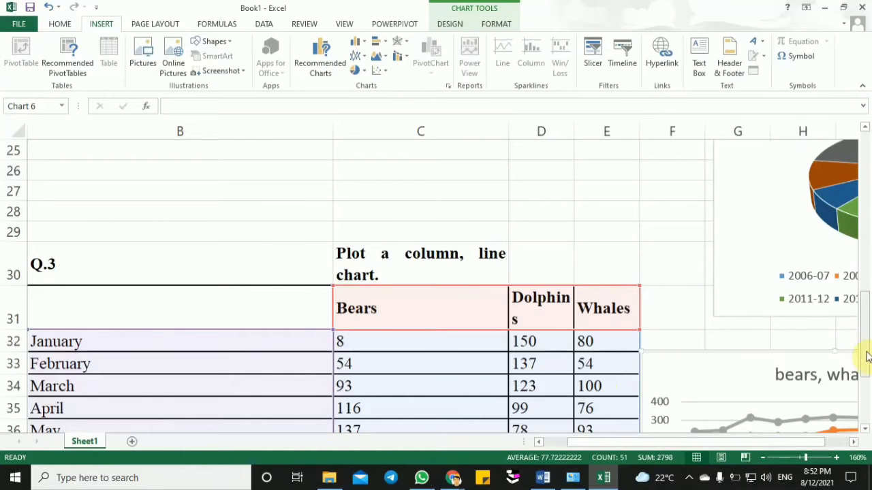
left_click_drag(866, 357, 869, 408)
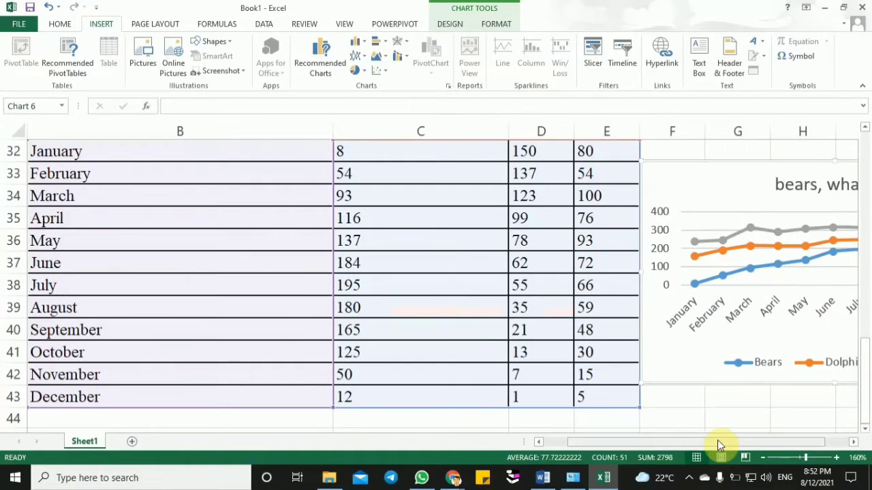
left_click_drag(717, 442, 756, 440)
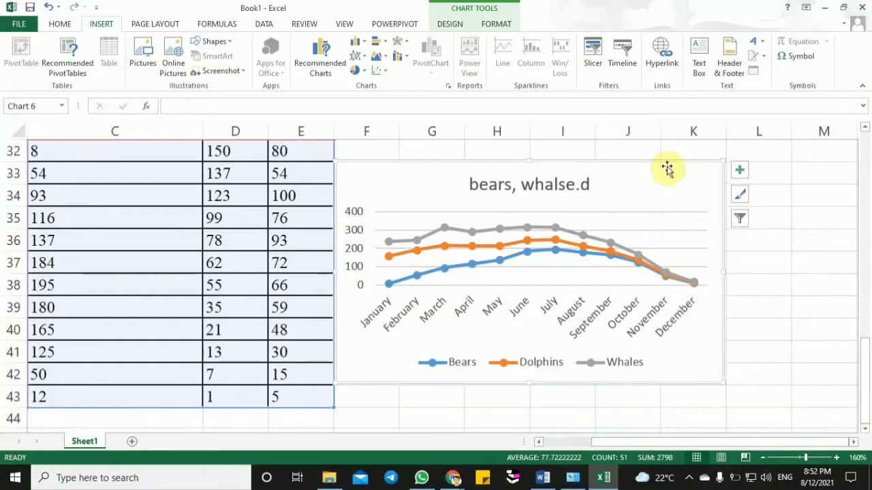
left_click_drag(668, 170, 695, 175)
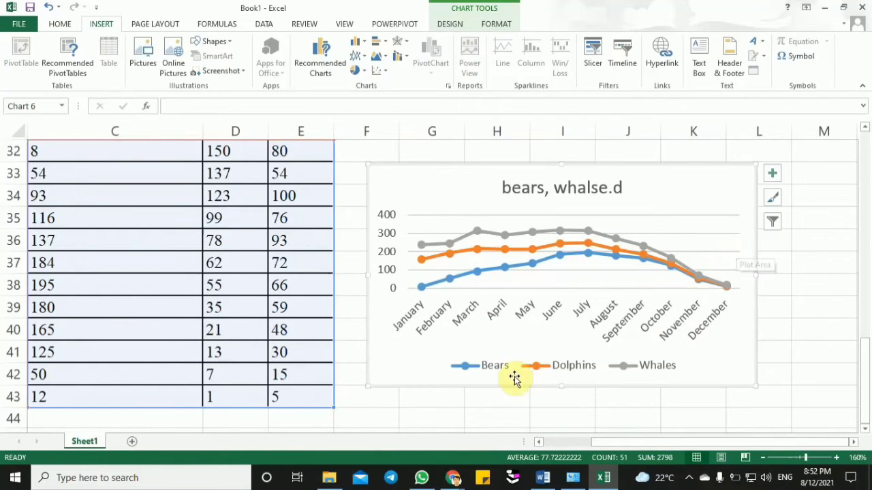
- Select the Whales series of the Q.3 line chart and fill its markers with yellow
left_click(545, 365)
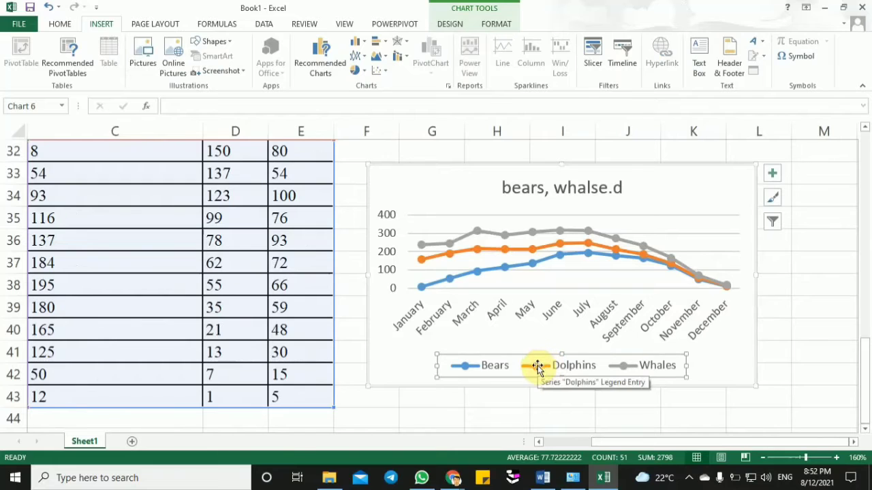
left_click(470, 369)
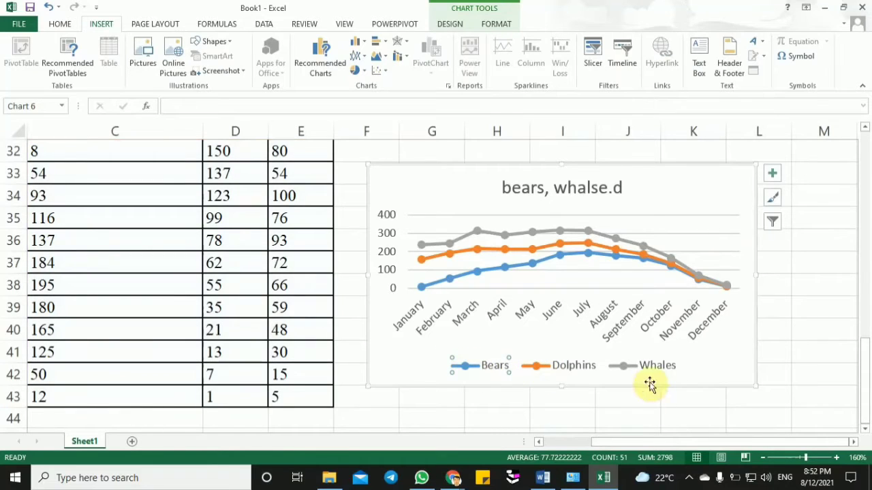
left_click(557, 231)
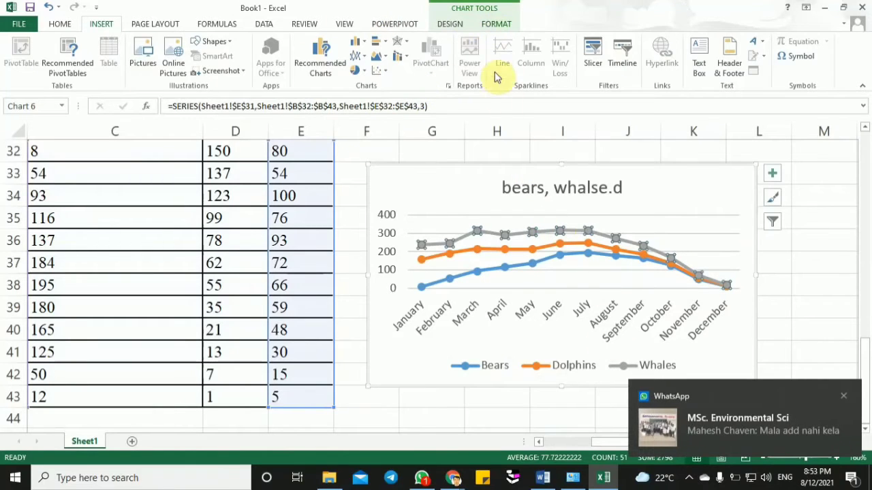
left_click(492, 25)
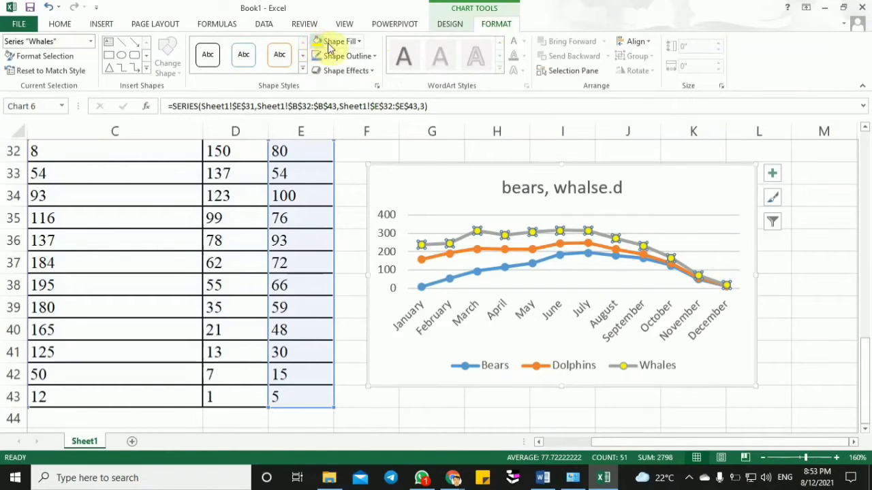
- Apply the third preset chart style, with plain lines and a gradient plot area, to the Q.3 line chart and deselect it
left_click(444, 24)
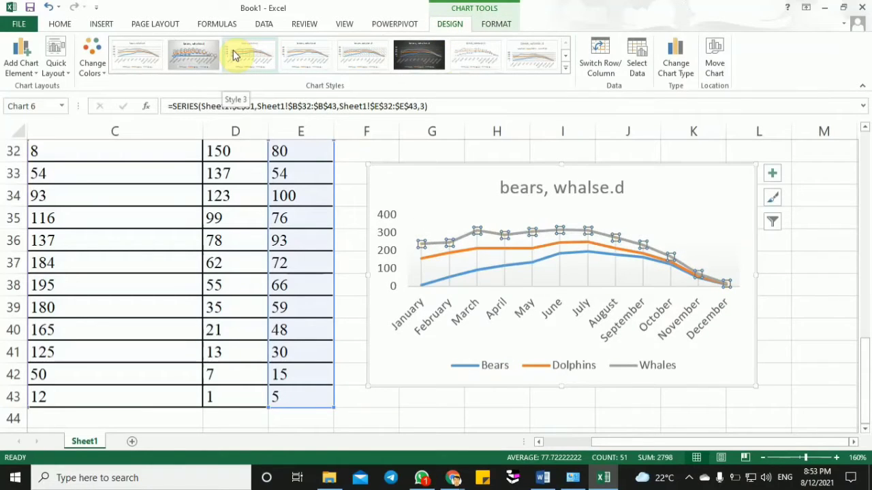
left_click(346, 353)
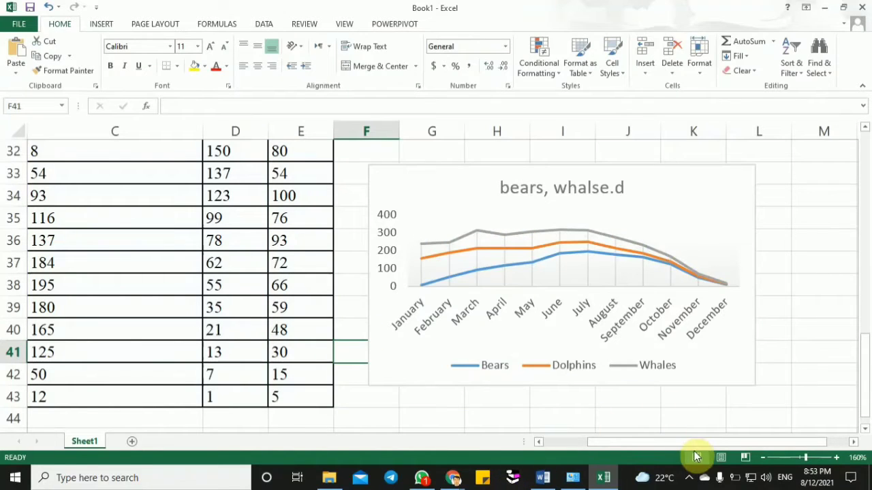
- Read the new WhatsApp group message and check the Google Meet window in Chrome
left_click_drag(687, 445, 627, 446)
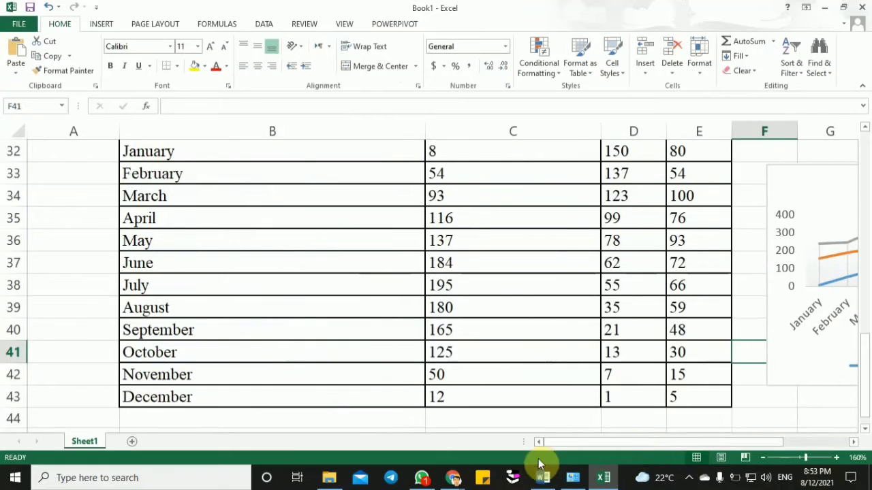
left_click(423, 478)
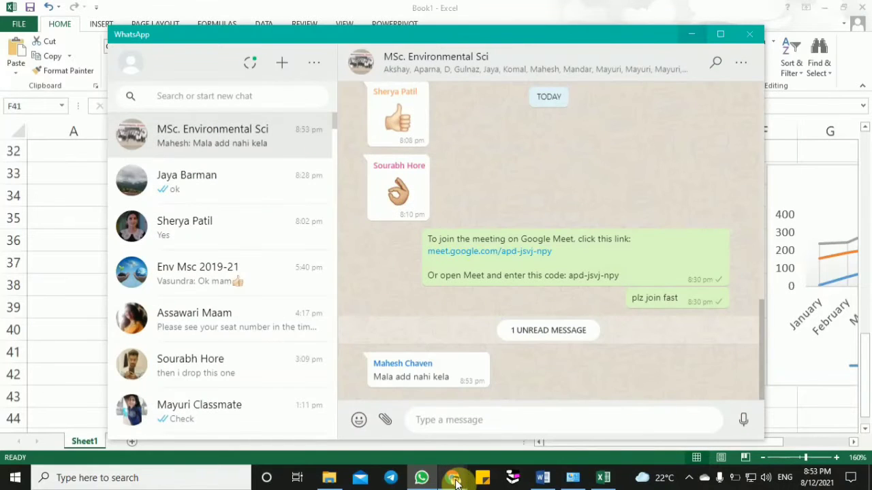
mouse_move(453, 480)
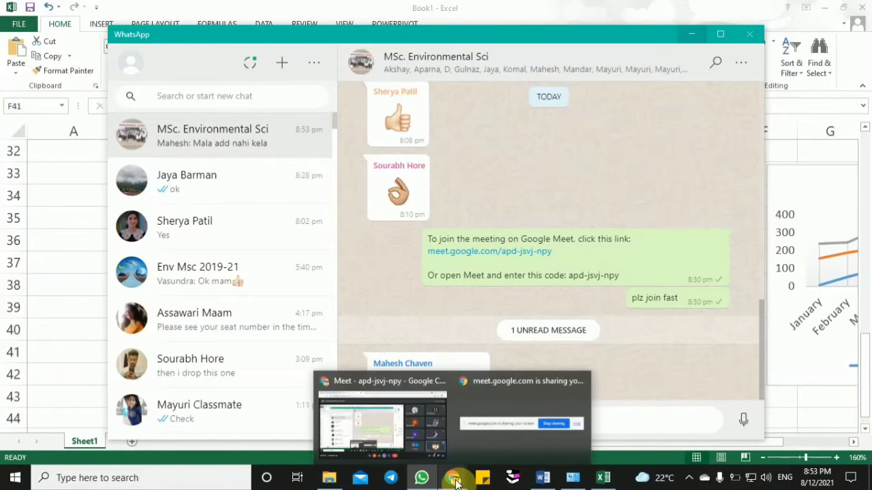
left_click(414, 435)
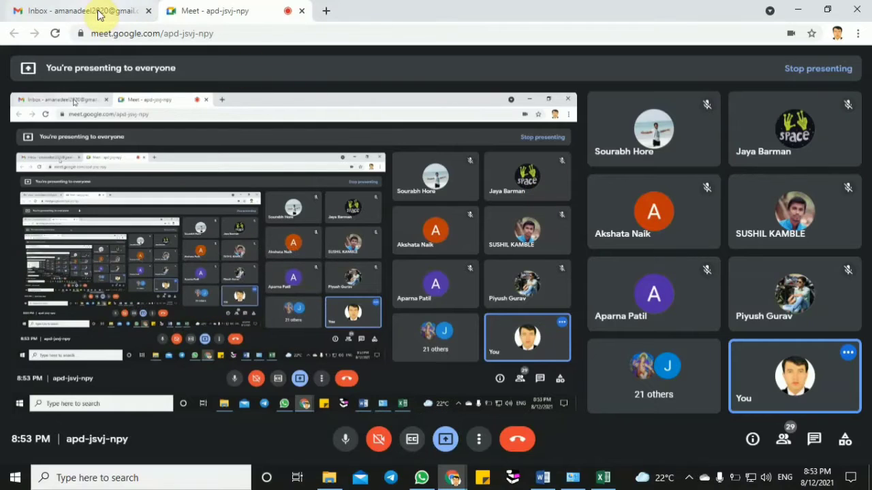
- Switch to Word and copy the Q.4 heading "Plot a Line and area chart." together with its population table
left_click(543, 477)
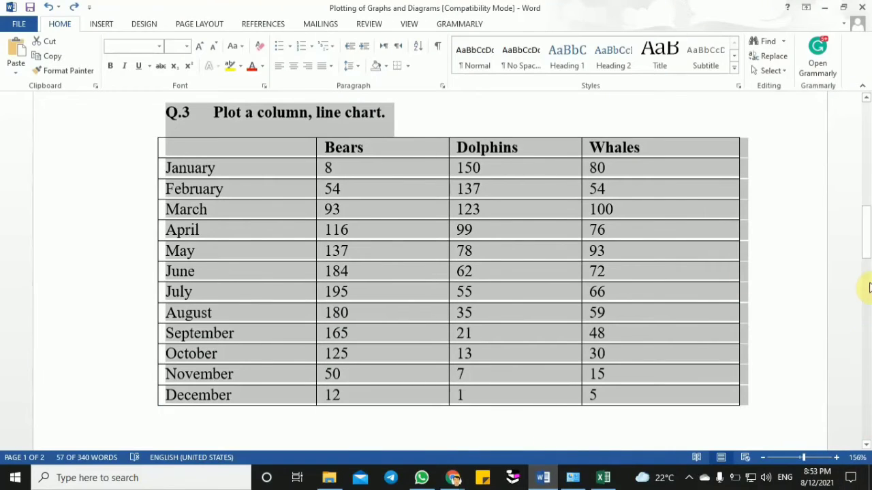
left_click_drag(867, 246, 866, 324)
left_click(180, 141)
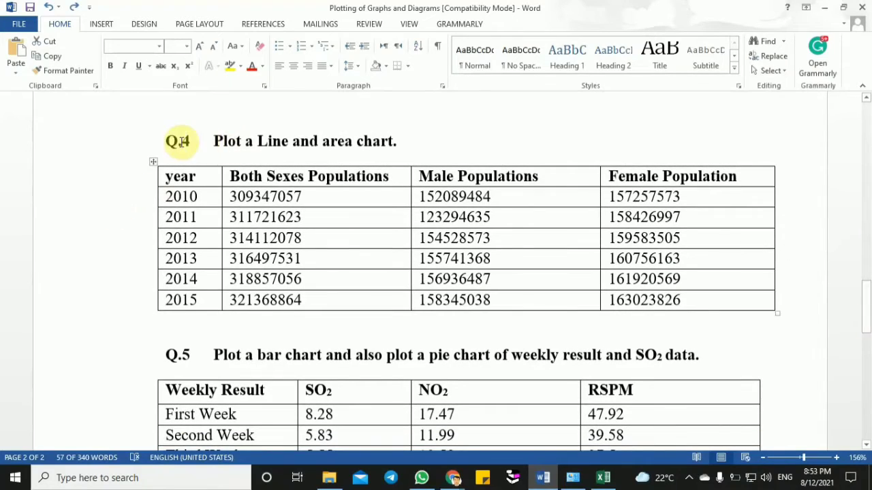
left_click_drag(167, 141, 686, 312)
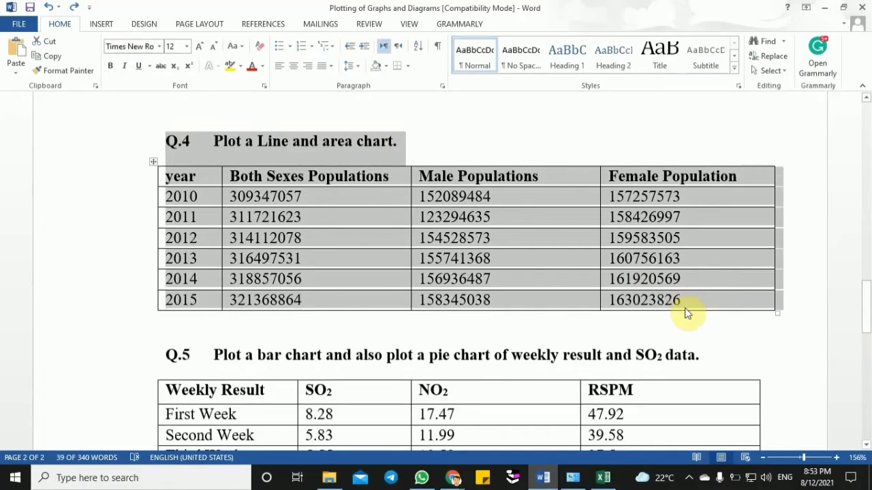
- Switch to Excel and paste the Q.4 heading and population table at cell B45, below the Q.3 table
left_click(603, 477)
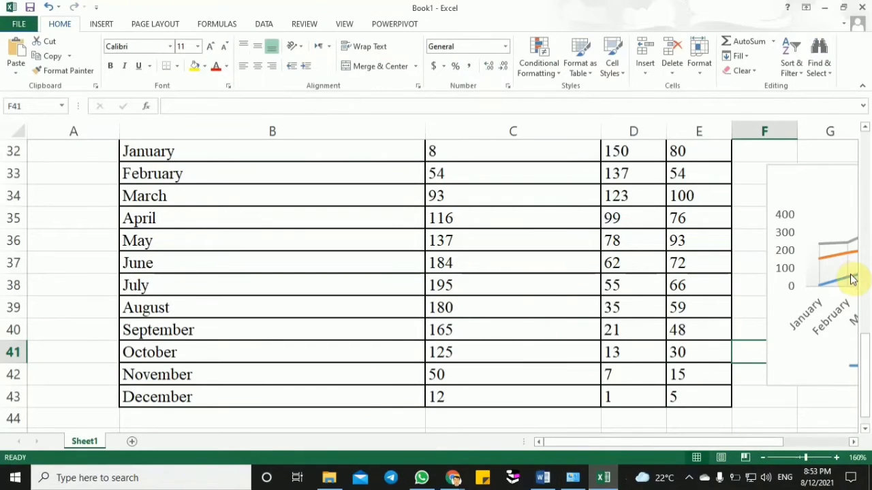
left_click_drag(865, 346, 866, 352)
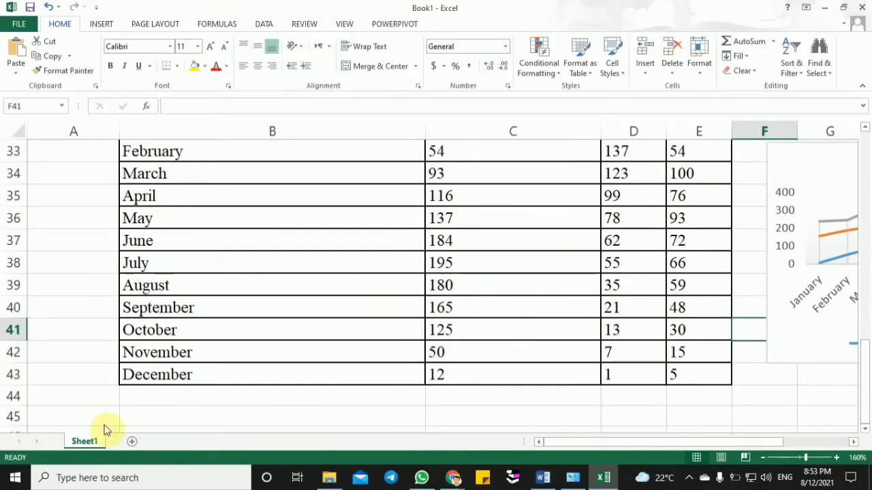
left_click(140, 414)
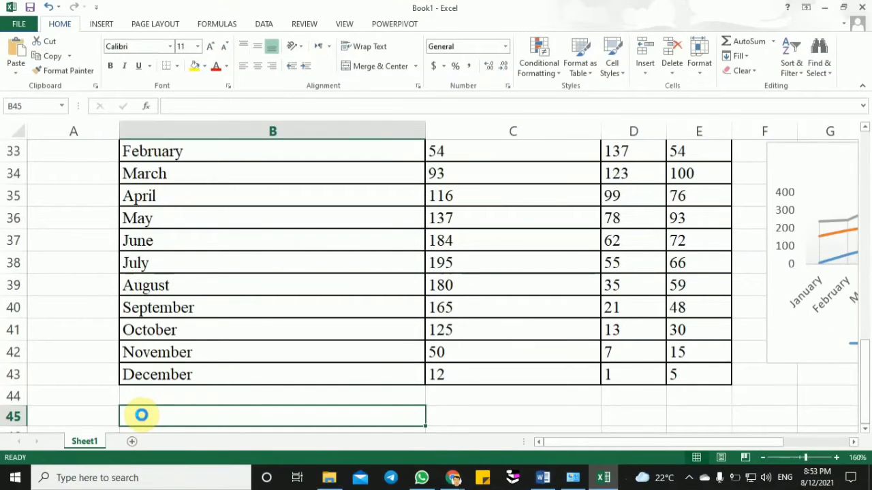
key("ctrl+v")
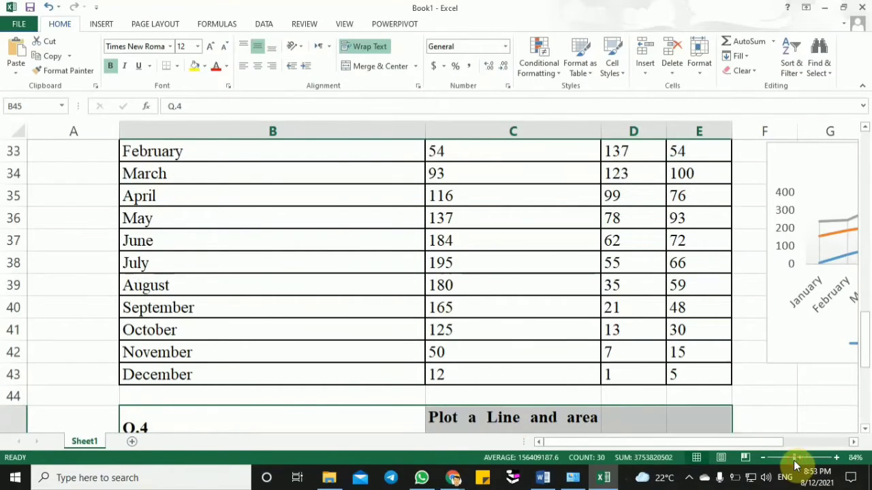
left_click(795, 461)
left_click(492, 329)
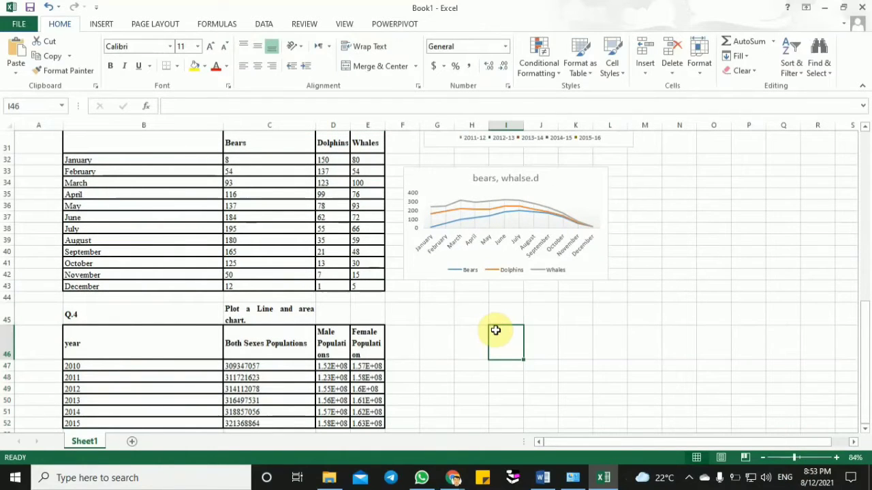
left_click_drag(861, 338, 869, 368)
left_click(436, 343)
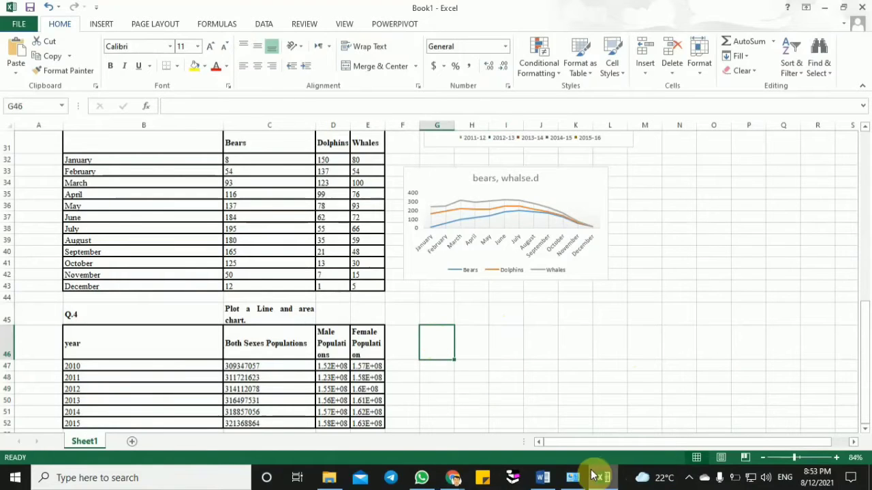
left_click(508, 335)
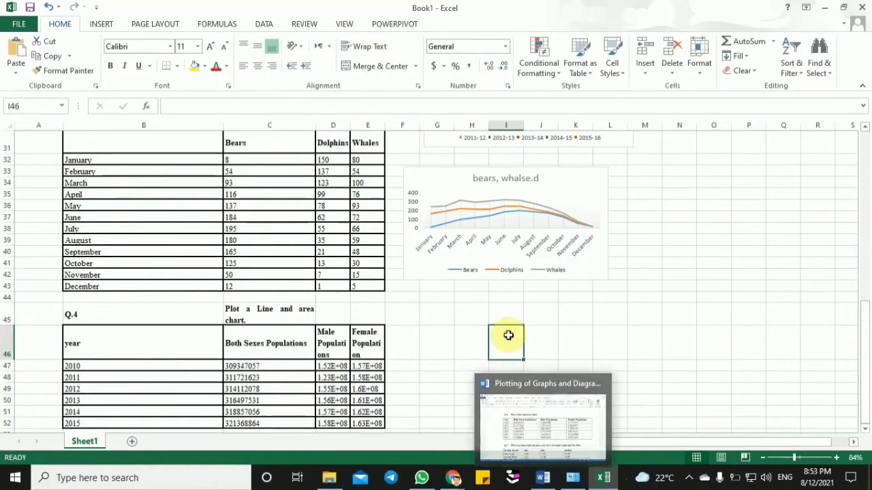
left_click(435, 335)
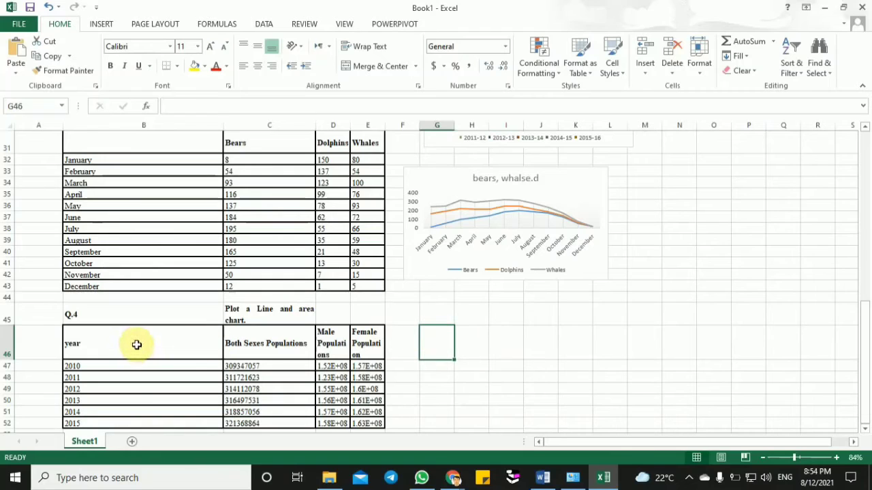
left_click_drag(145, 342, 361, 393)
left_click(361, 391)
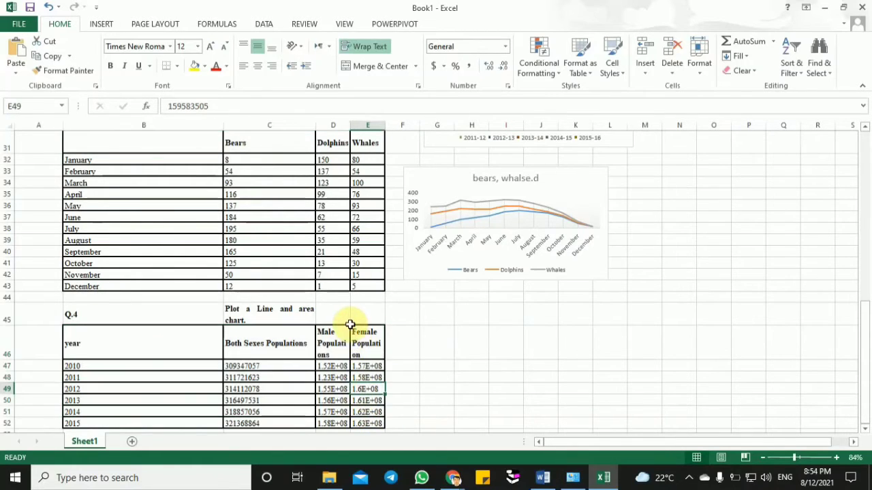
left_click(348, 317)
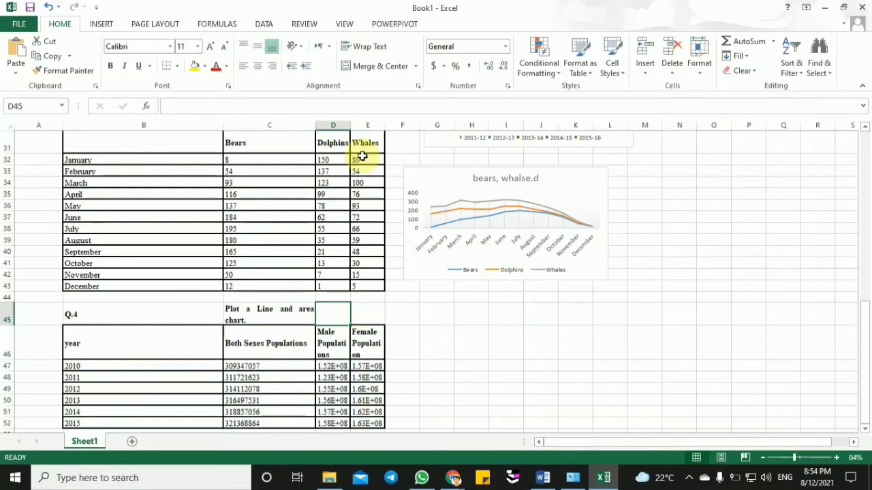
- Widen columns D and E so the Male Populations and Female Population headings and values fit on one line
left_click_drag(351, 125, 389, 160)
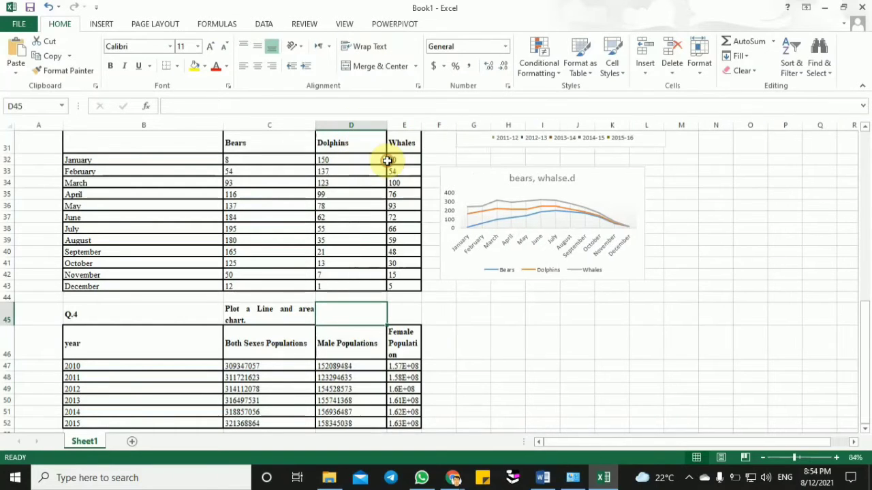
left_click_drag(420, 127, 457, 174)
left_click(395, 346)
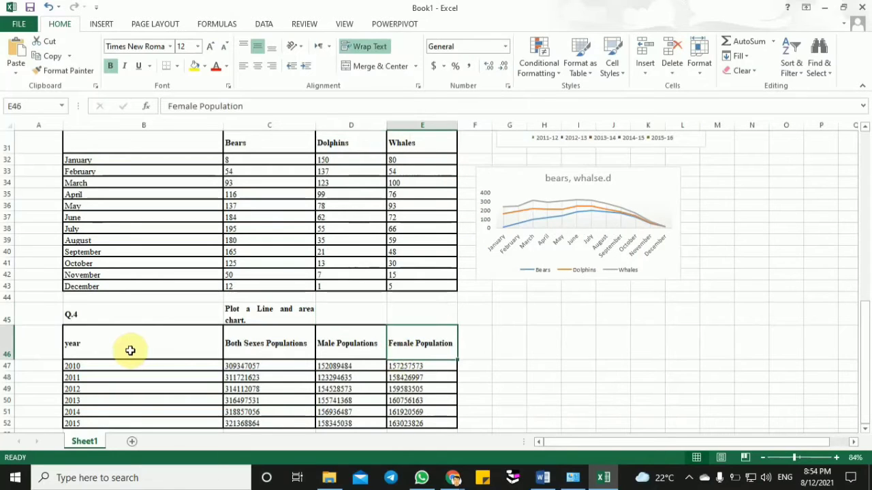
- Insert a 3-D area chart from the Q.4 population table B46:E52 and place it beside the table, below the Q.3 line chart
left_click_drag(130, 350, 421, 424)
left_click(102, 23)
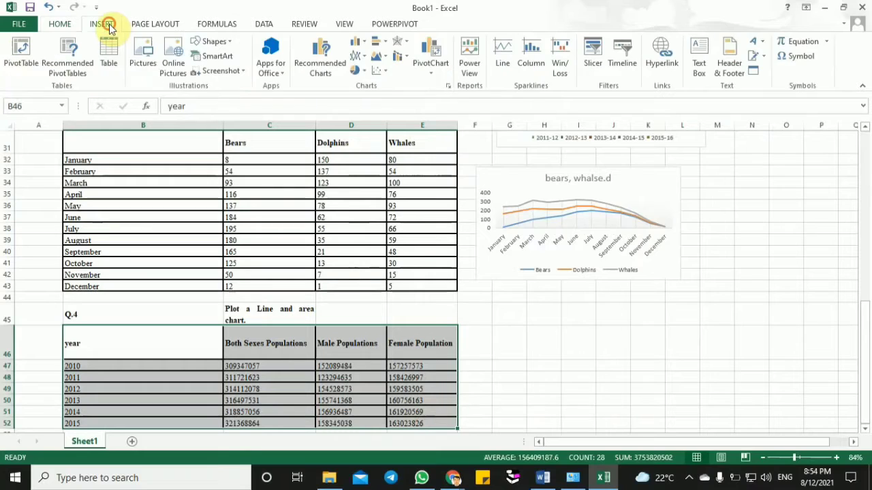
left_click(359, 57)
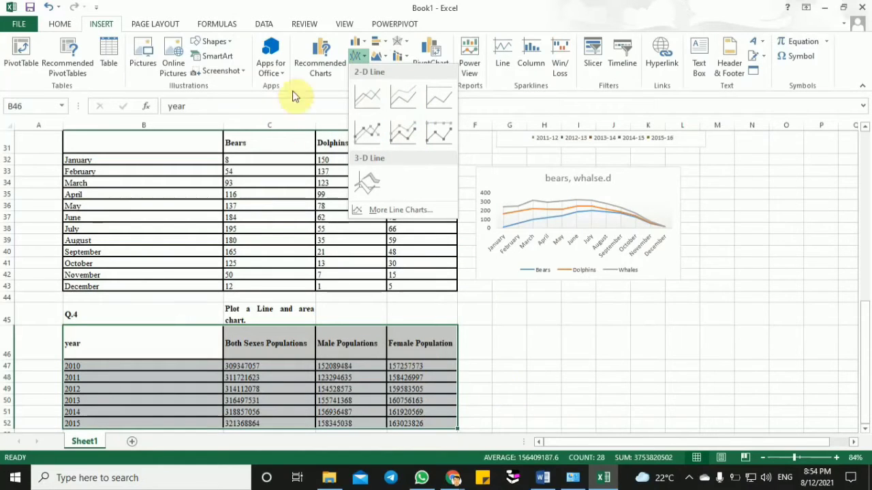
left_click(382, 56)
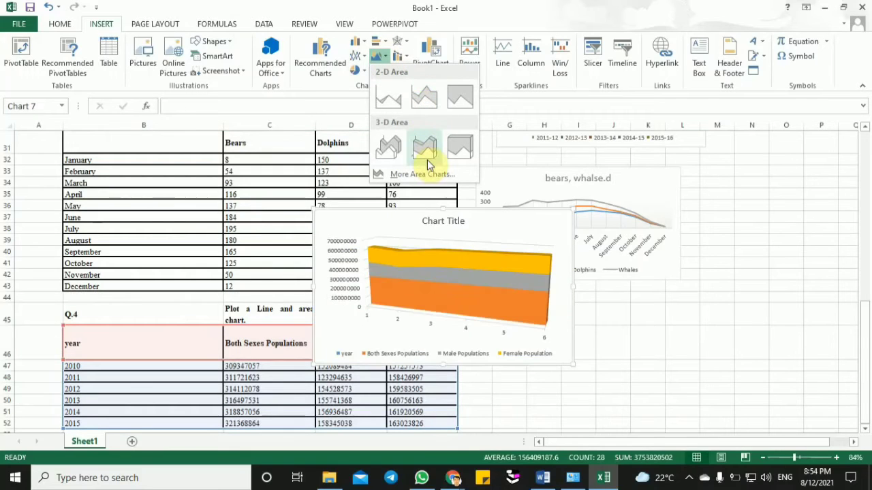
left_click(388, 149)
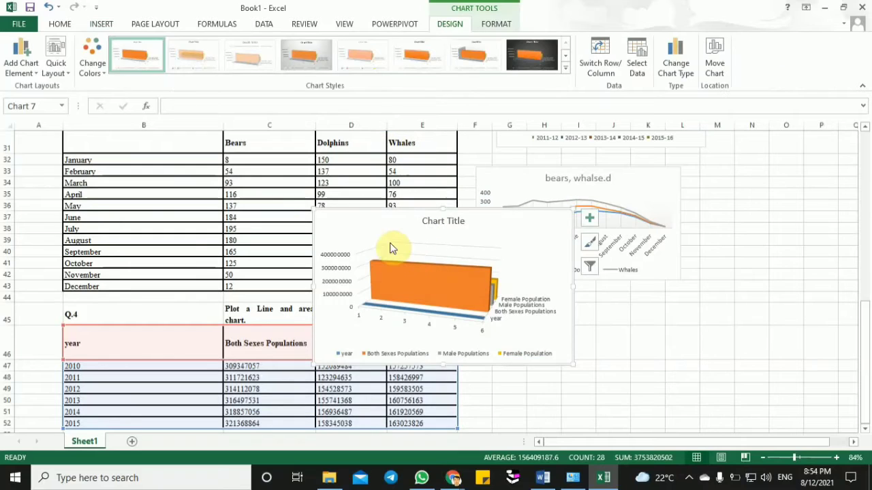
left_click_drag(366, 222, 525, 325)
- Examine the Q.4 area chart's plot area, legend, horizontal axis, title and series axis labels
left_click_drag(867, 347, 867, 347)
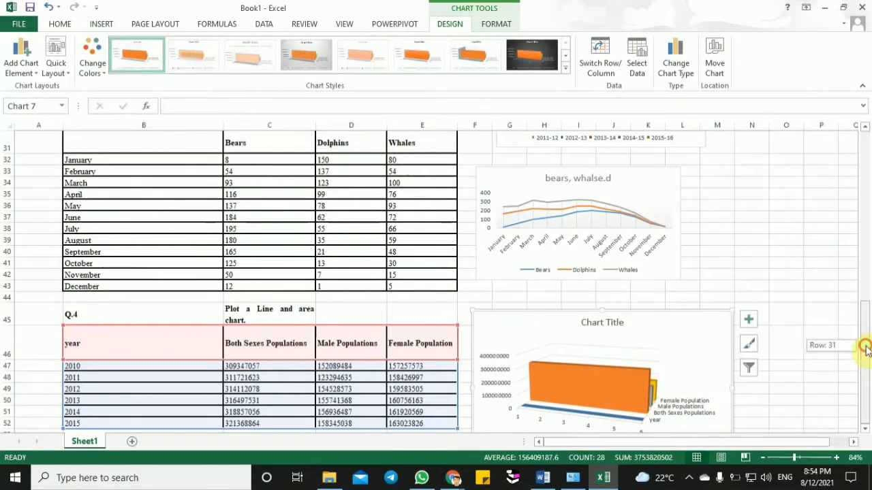
left_click_drag(794, 458, 802, 458)
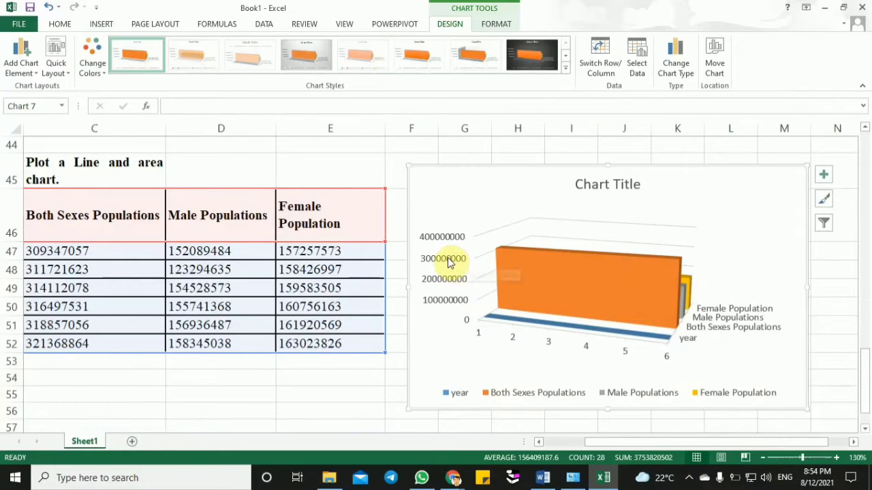
left_click(765, 215)
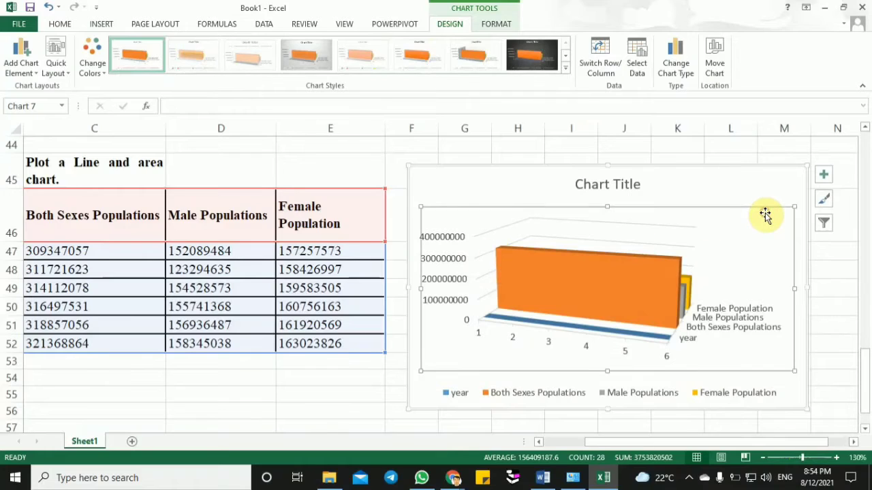
left_click(764, 186)
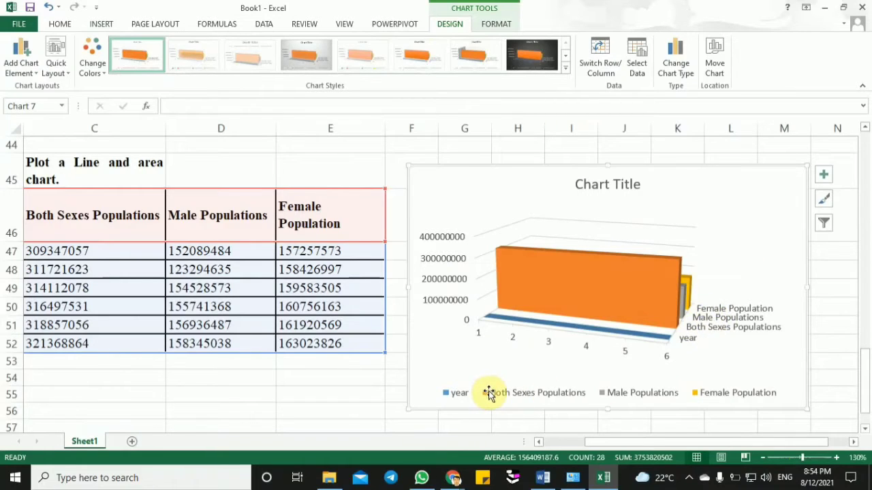
left_click(448, 395)
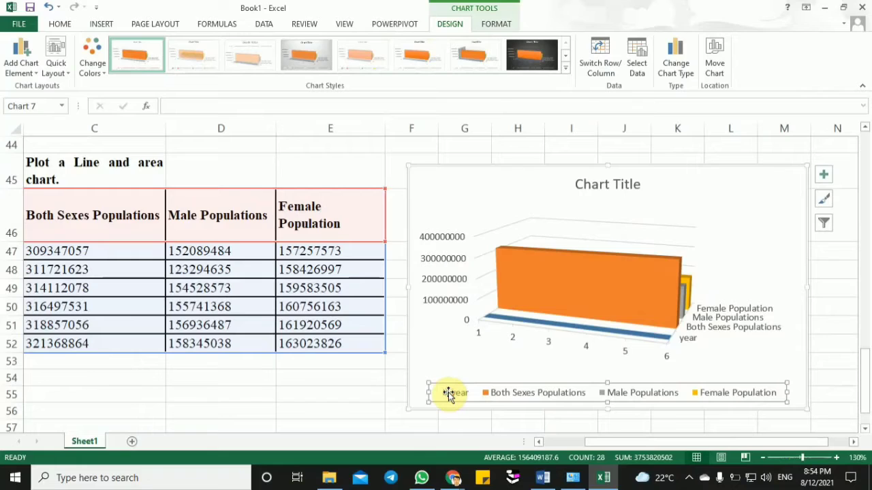
left_click(474, 332)
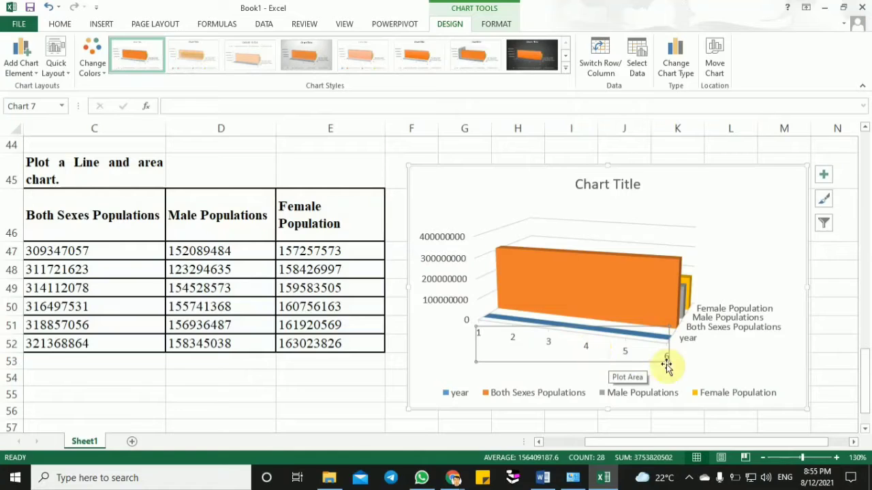
left_click(712, 360)
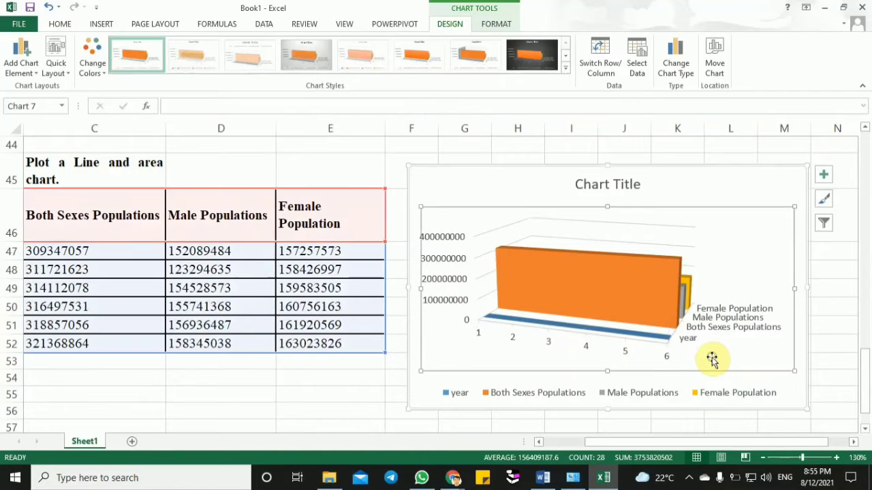
left_click(680, 185)
left_click(632, 184)
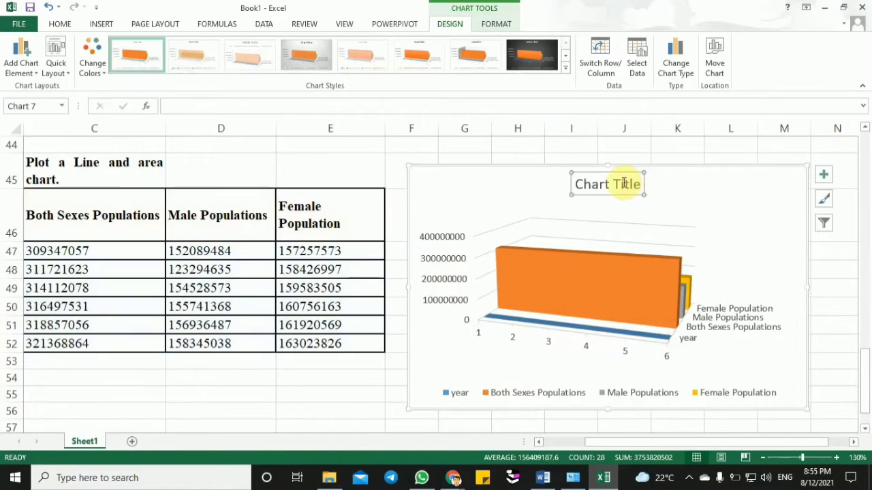
left_click(622, 182)
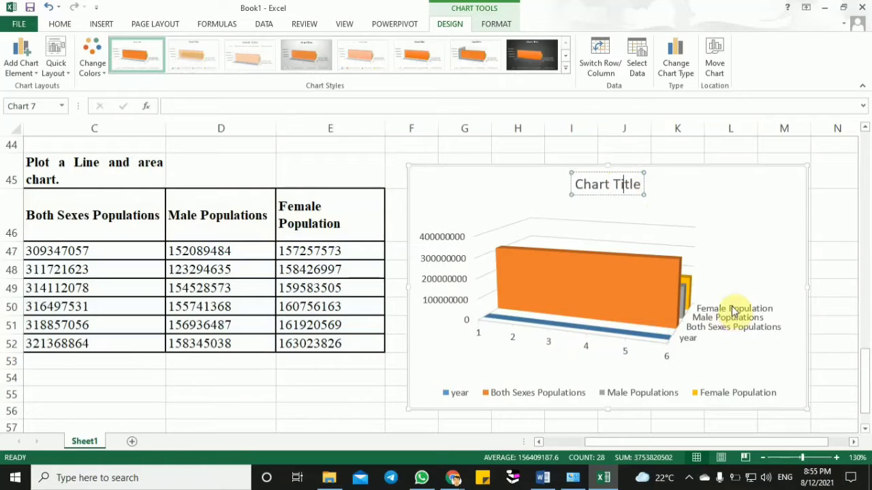
left_click(732, 310)
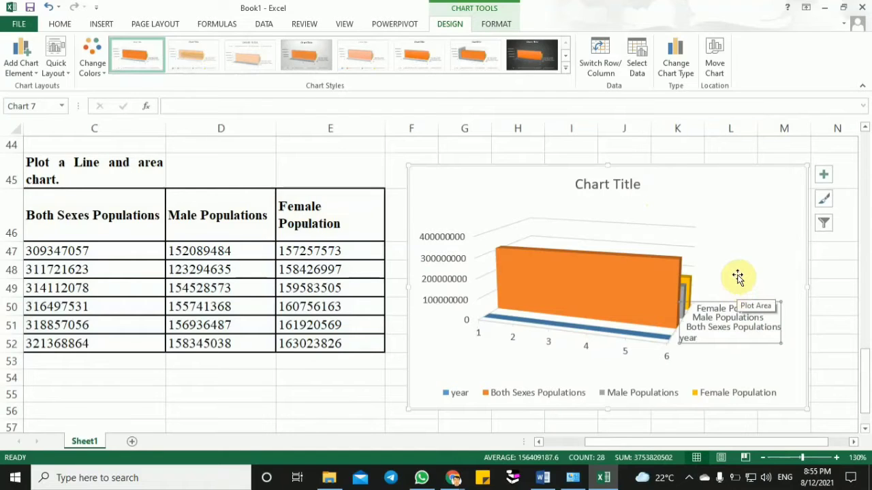
- Set the Q.4 area chart's horizontal axis labels to the years in B47:B52 through its data source
left_click(568, 344)
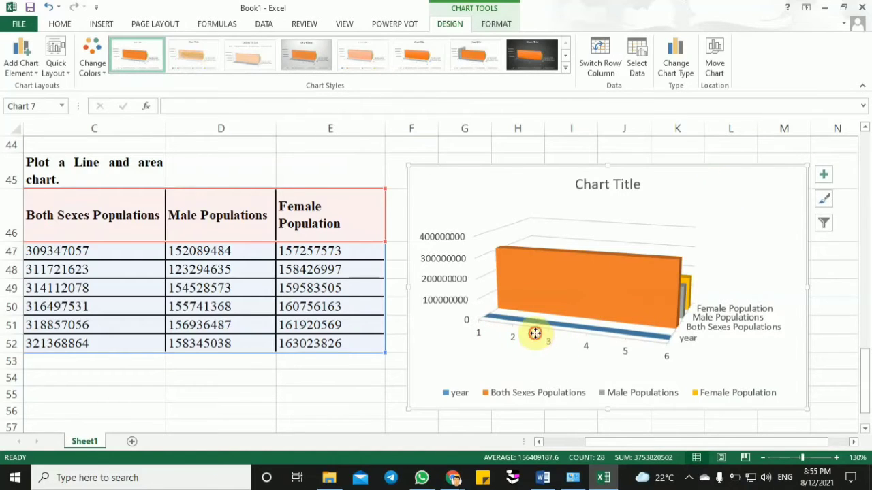
left_click(475, 332)
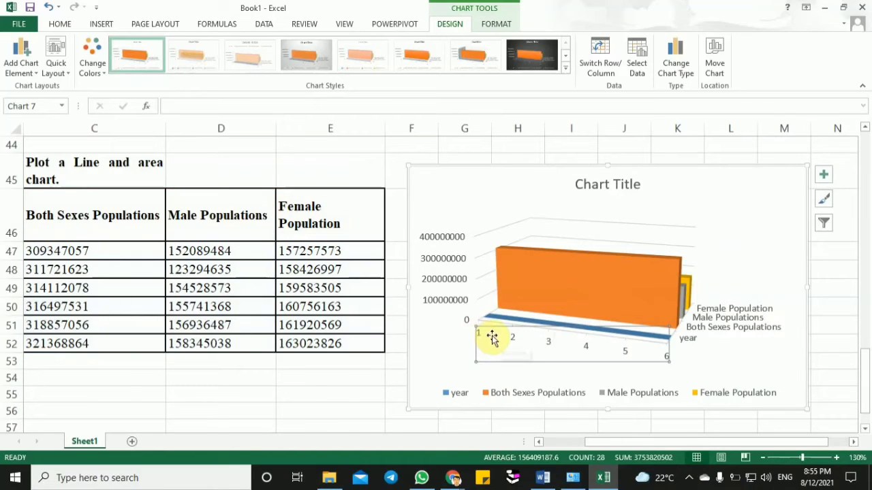
right_click(492, 339)
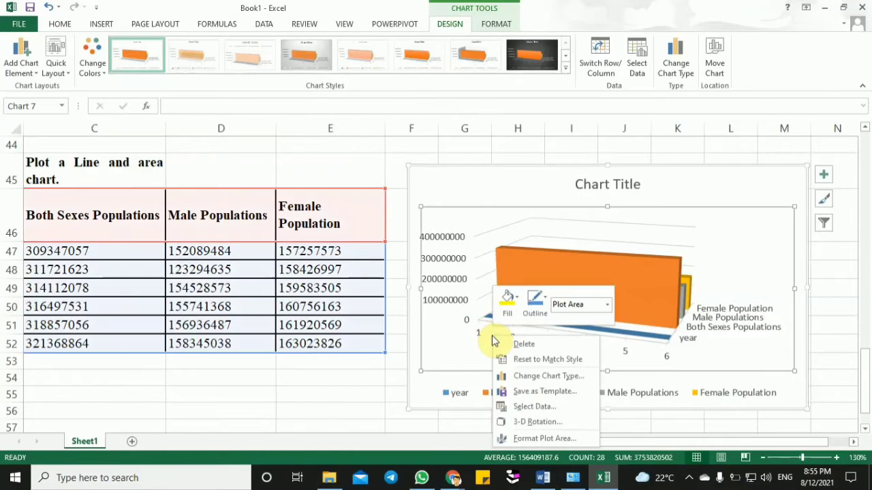
left_click(554, 406)
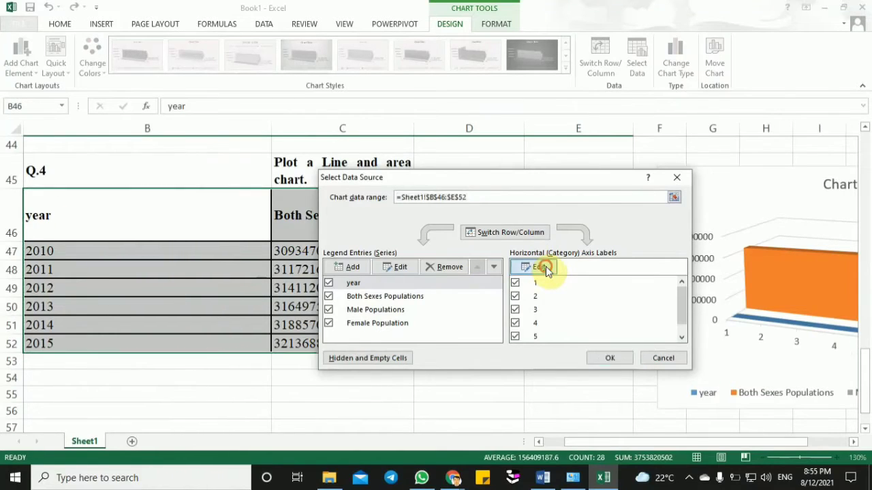
left_click(546, 266)
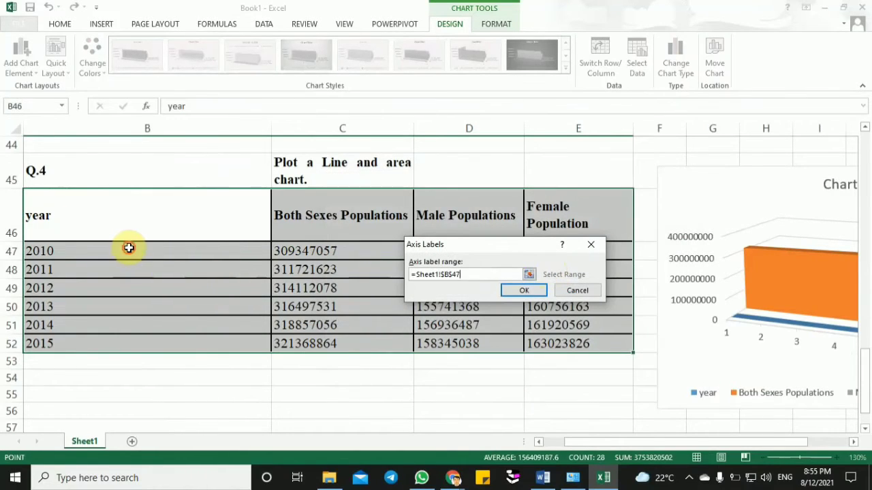
left_click_drag(129, 248, 127, 340)
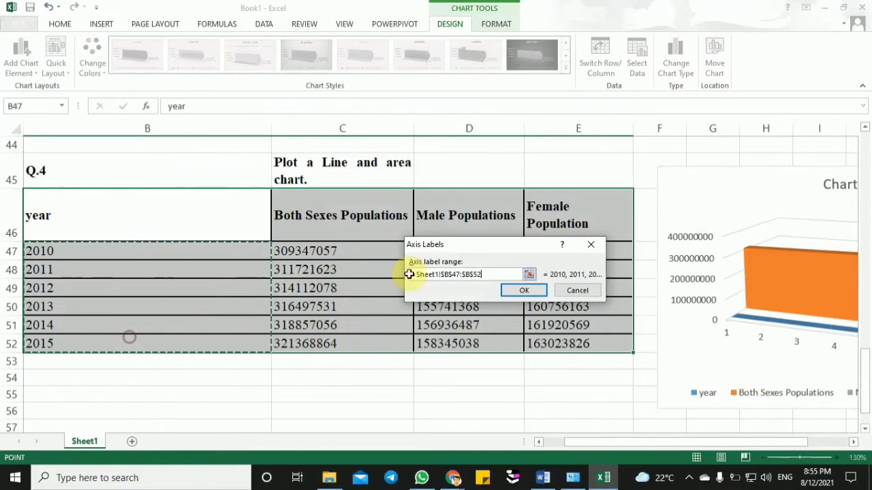
left_click(523, 292)
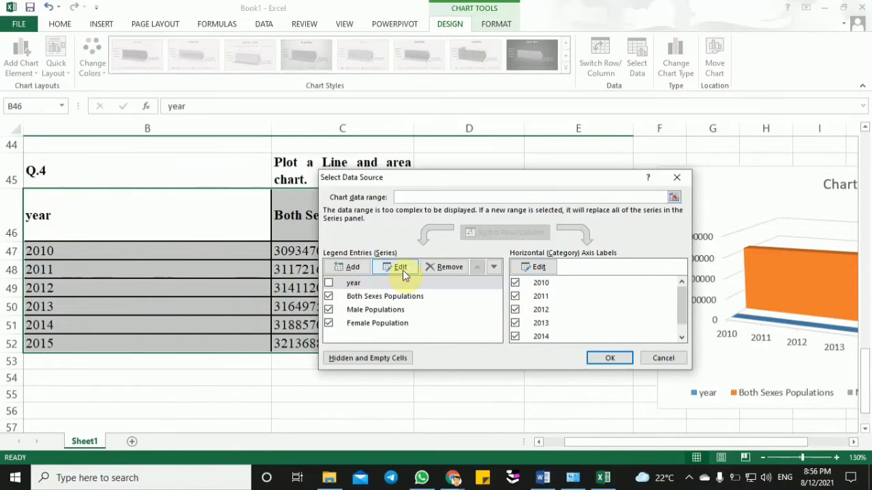
- Remove the year series from the Q.4 area chart and apply the data source changes
left_click(329, 282)
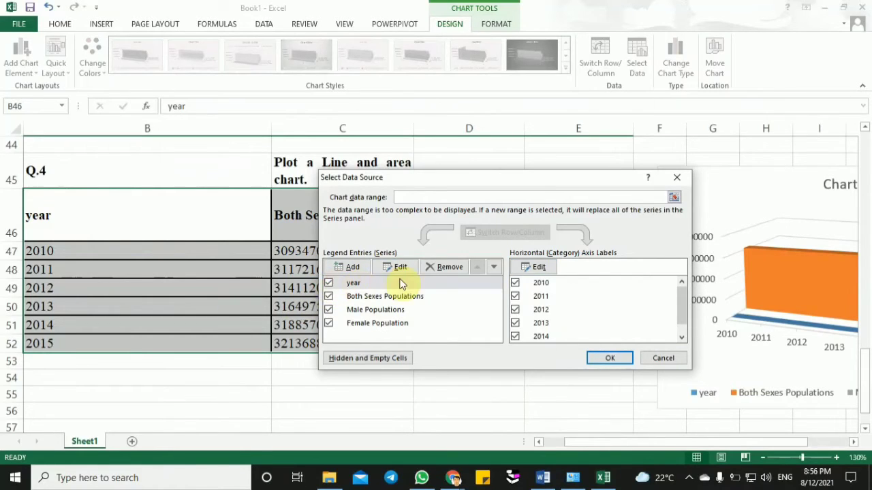
left_click(447, 267)
left_click(609, 358)
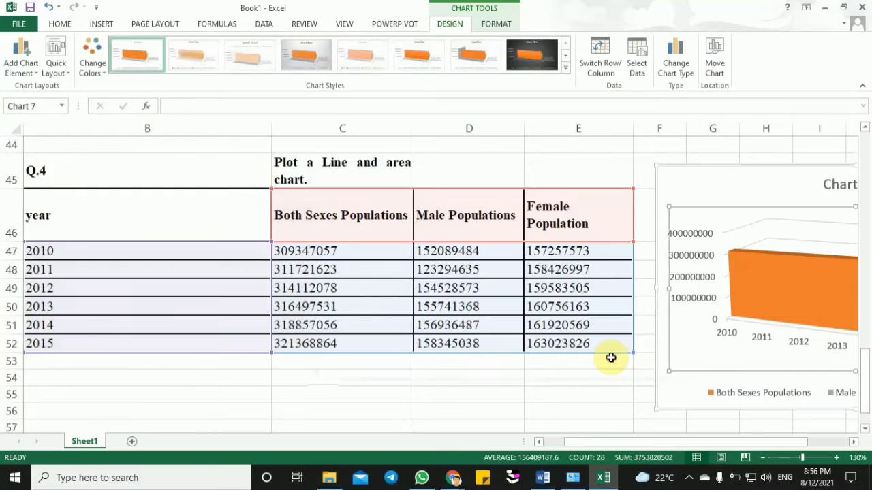
- Move the area chart over the Q.4 table and inspect its plot area and year axis
left_click_drag(497, 186, 303, 165)
left_click(325, 342)
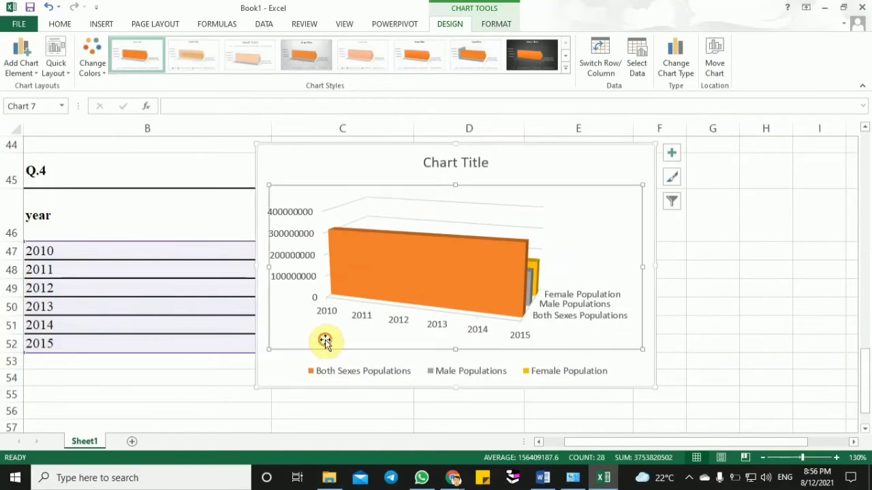
left_click(287, 363)
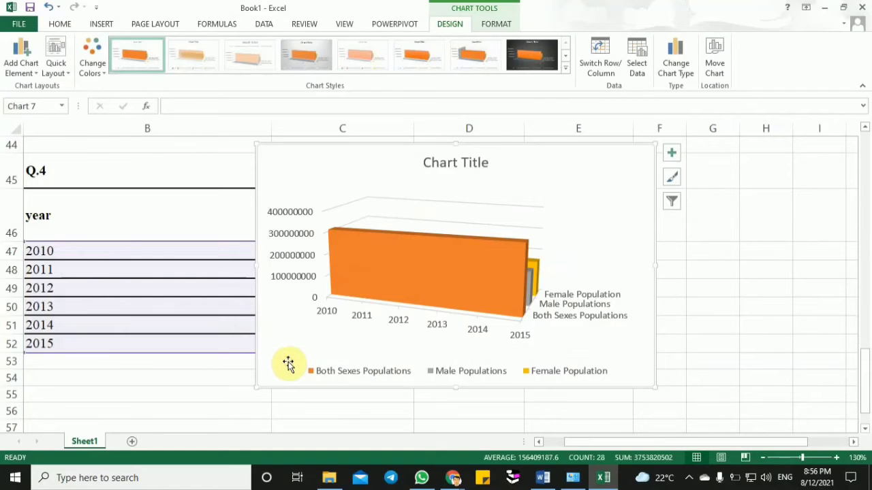
left_click(335, 320)
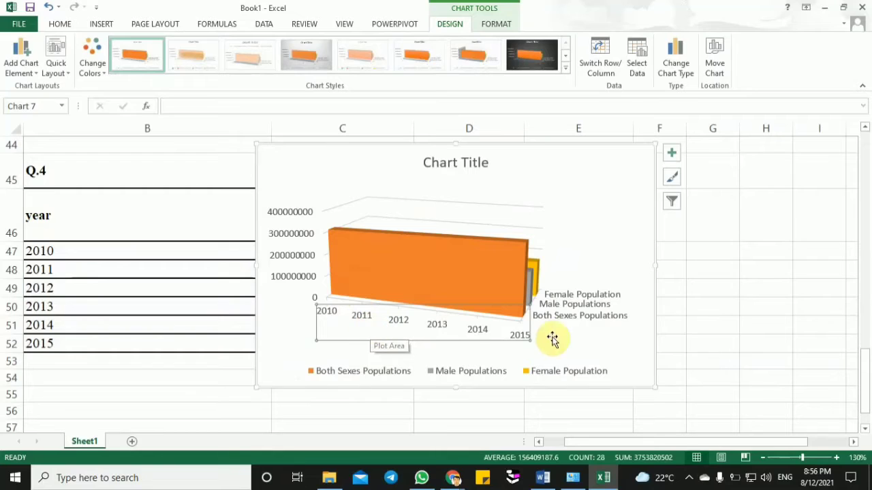
left_click(623, 208)
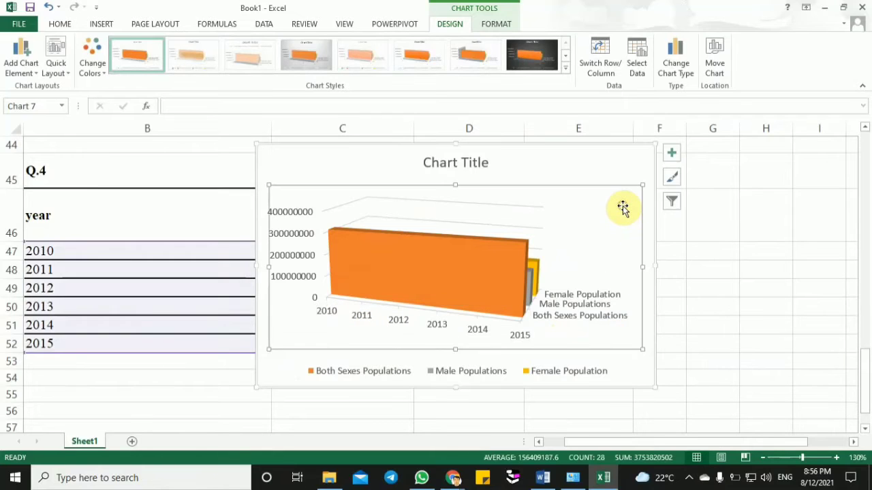
left_click(616, 168)
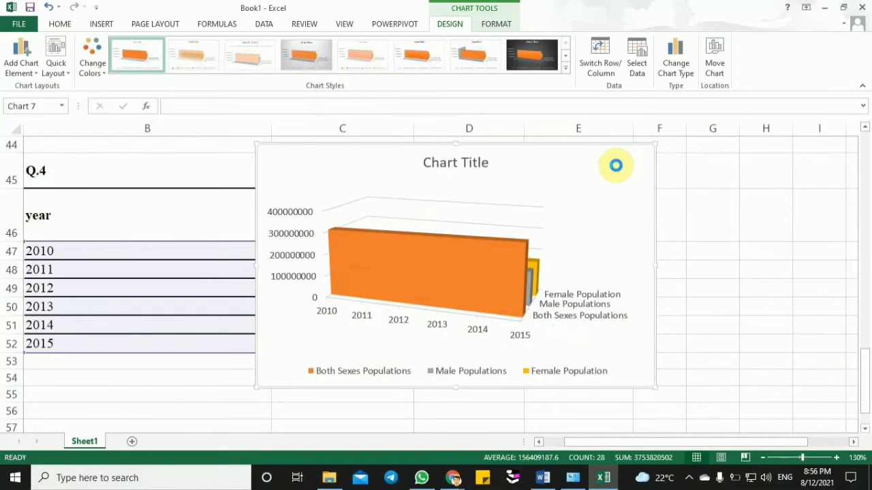
- Leave the save screen without saving and move the area chart off the table's Both Sexes Populations column
key("ctrl+s")
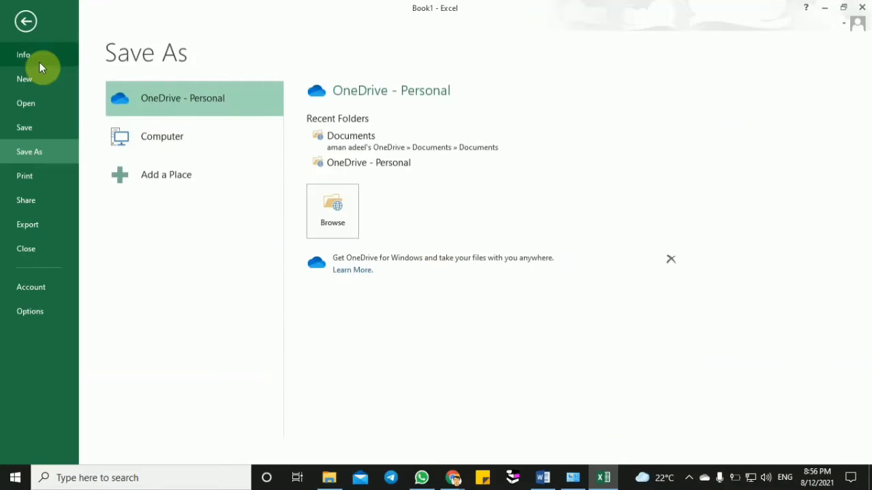
left_click(26, 21)
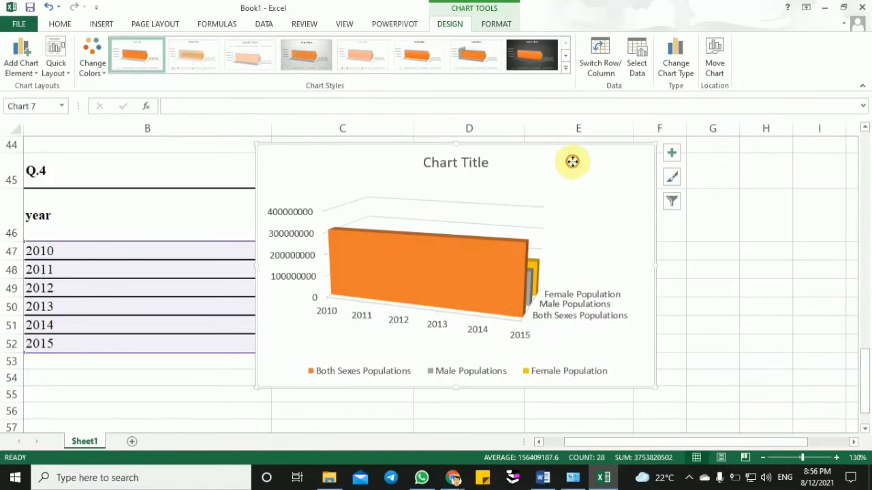
left_click_drag(572, 162, 778, 180)
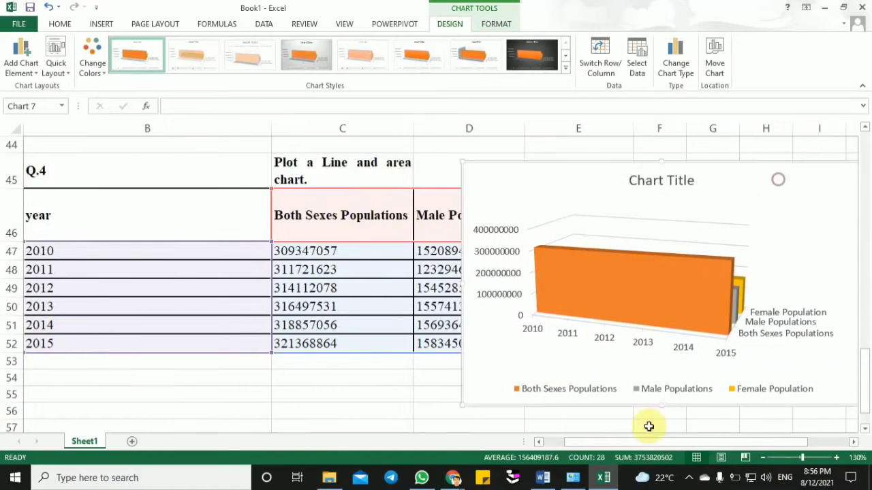
- Switch to Word and read the Q.4 and Q.5 chart instructions
left_click(542, 477)
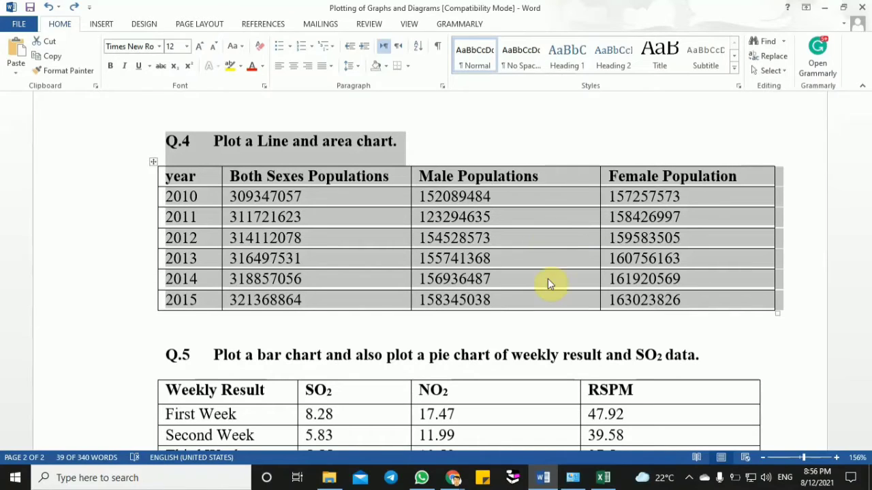
mouse_move(604, 480)
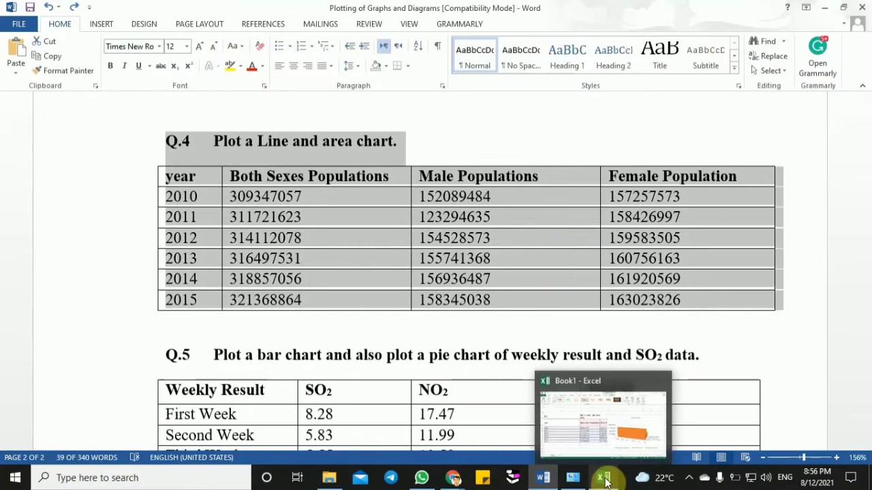
- Switch to Excel and delete the existing Q.4 area chart from the sheet
left_click(604, 480)
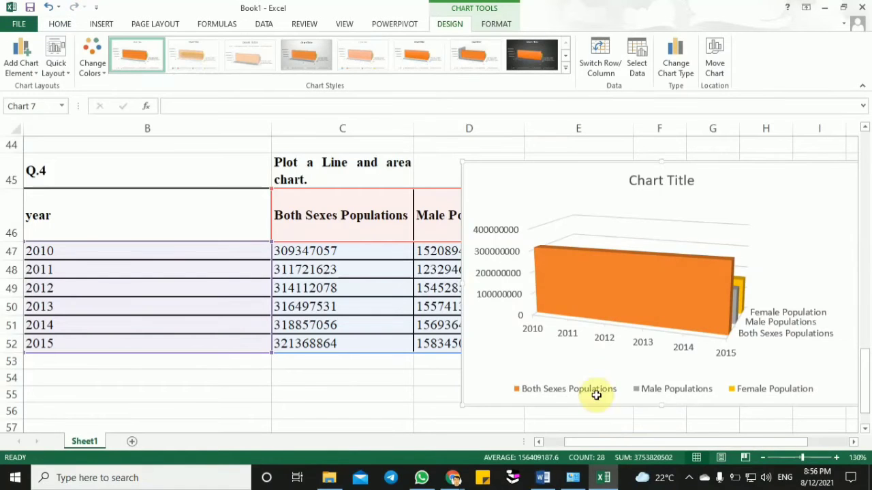
left_click_drag(511, 179, 510, 182)
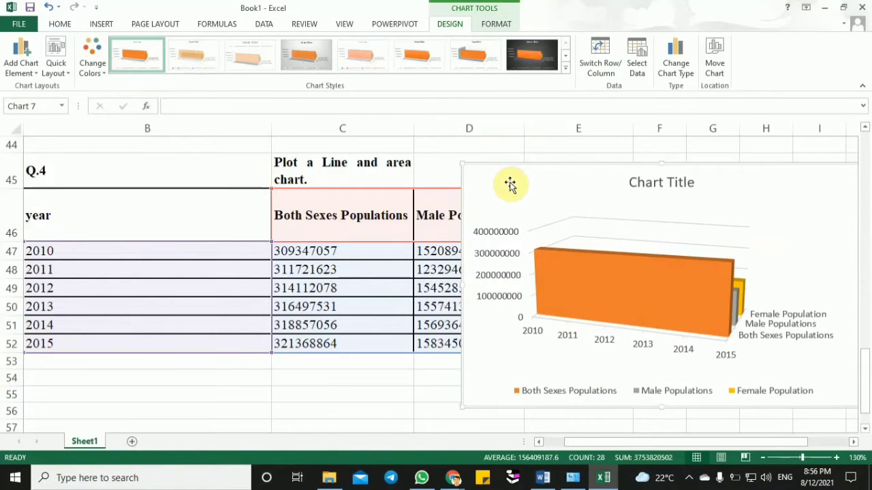
key("BackSpace")
key("BackSpace")
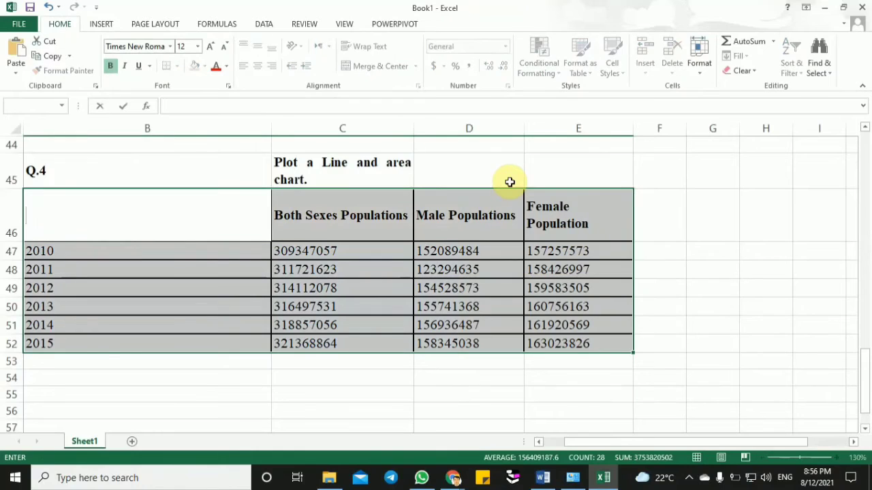
- Re-enter the heading "year" in cell B46 of the Q.4 table
left_click(149, 371)
left_click(151, 203)
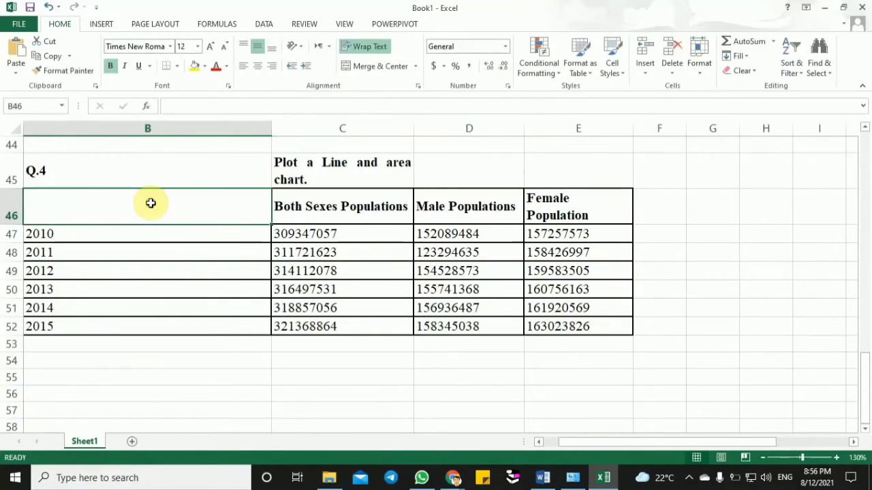
type("yea")
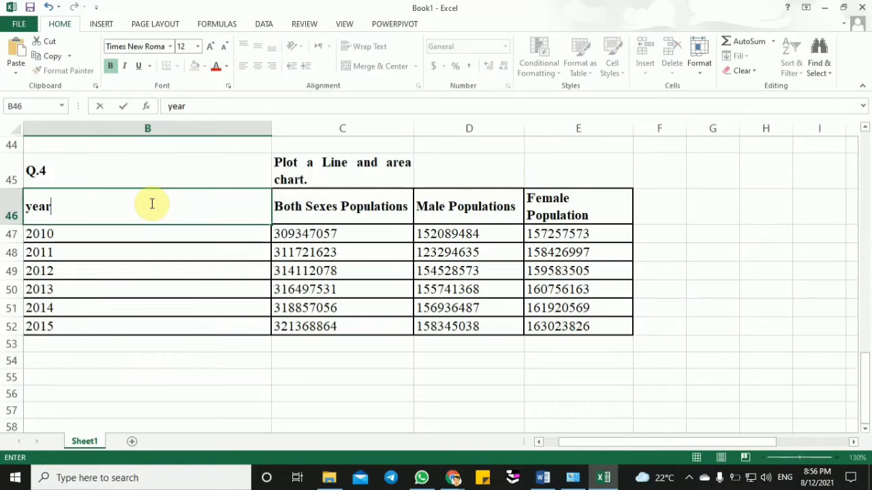
type("r")
left_click(142, 371)
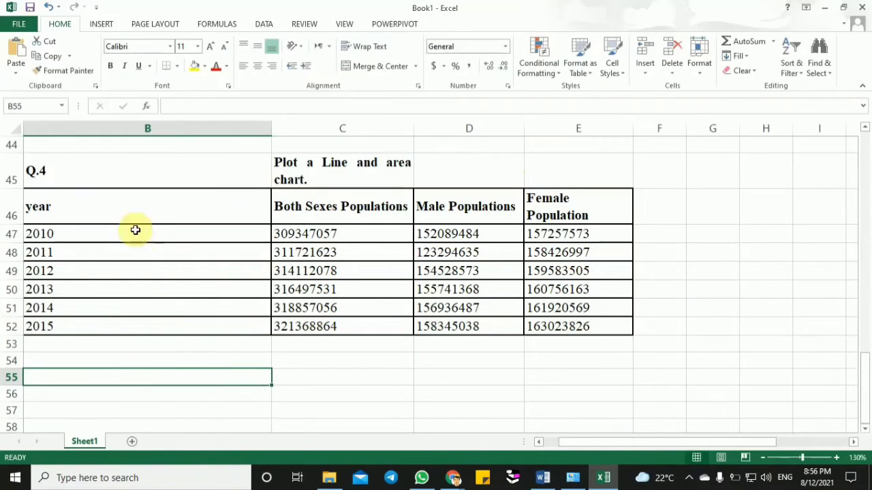
- Insert a 3-D area chart from the whole Q.4 population table, B46:E52, including the year column
left_click(321, 171)
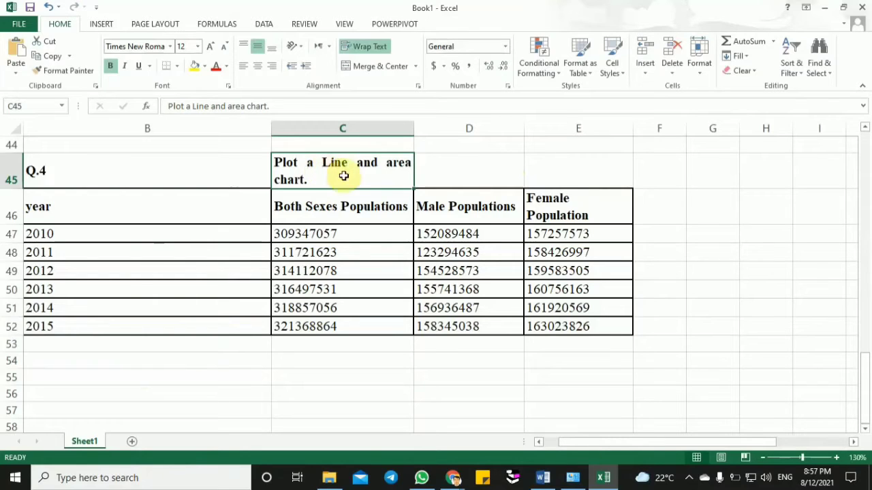
left_click_drag(222, 214, 582, 326)
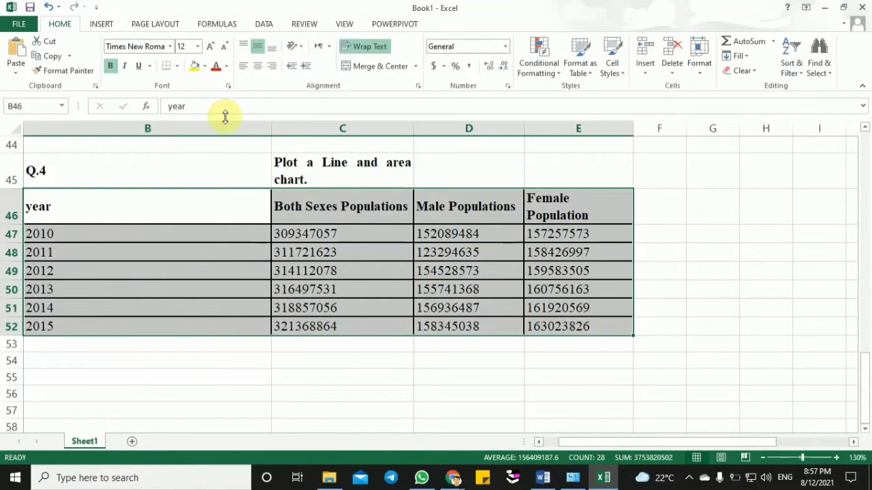
left_click(103, 24)
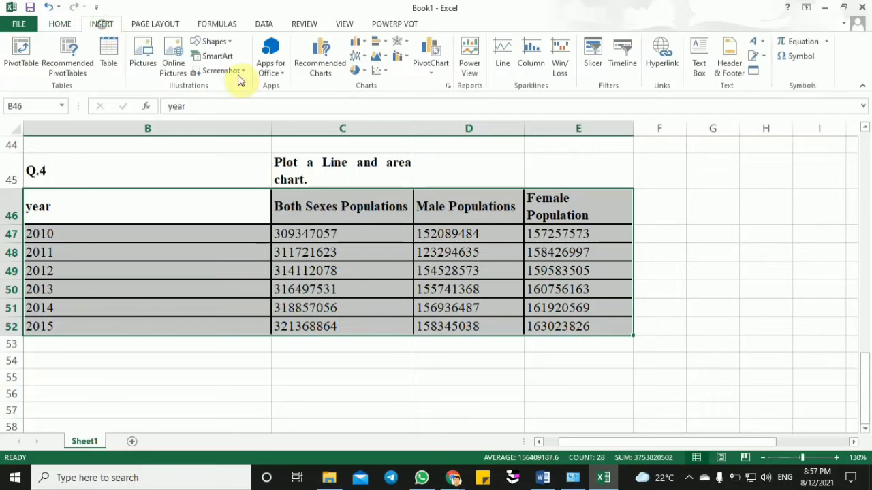
left_click(386, 57)
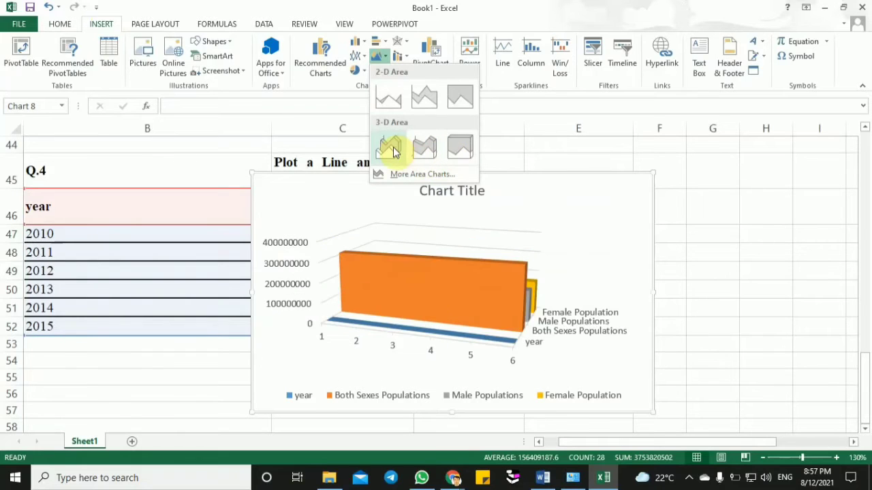
left_click(394, 151)
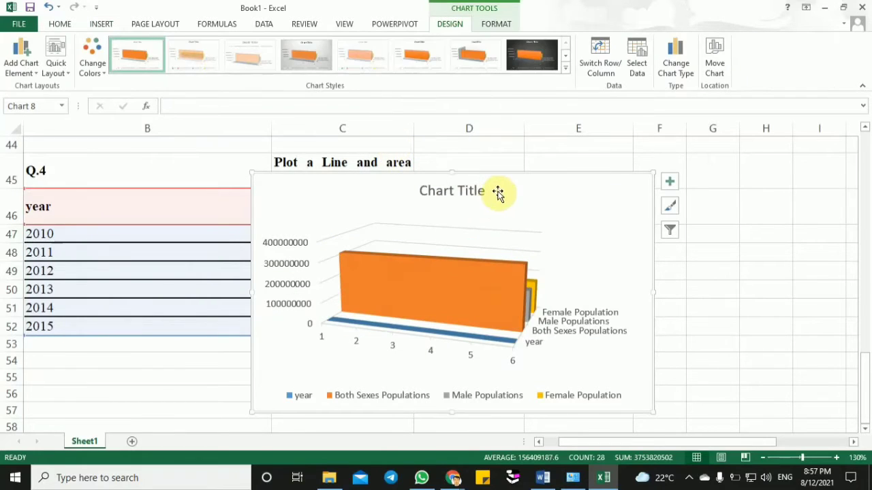
- Inspect the new area chart's chart area, plot area and legend
left_click(551, 179)
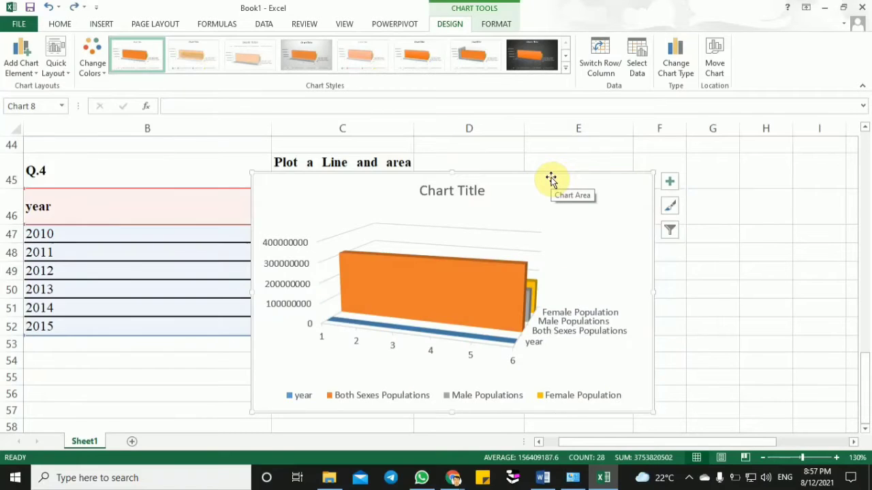
left_click(619, 238)
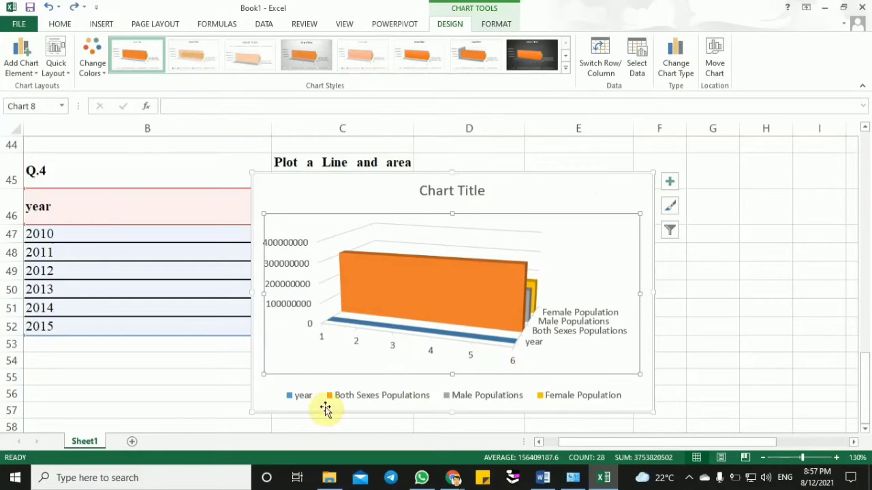
left_click(297, 397)
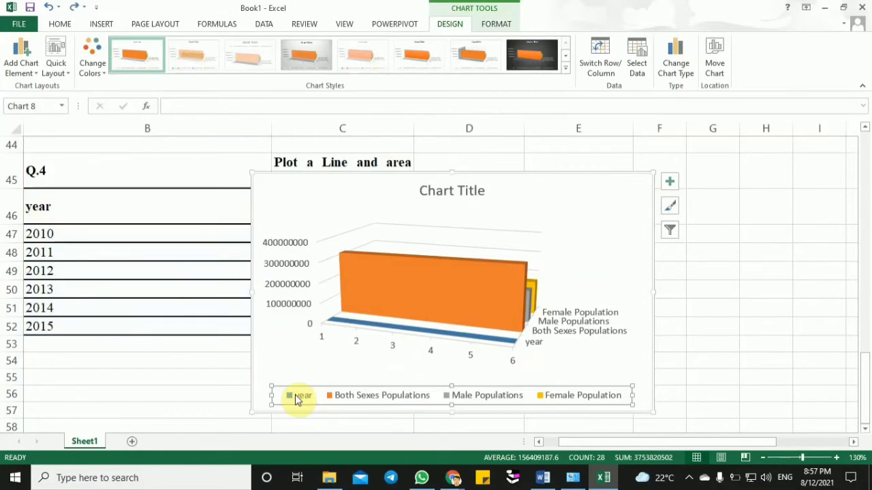
- Switch to the Google Meet call in Chrome, admit the waiting participant and return to Excel
left_click(452, 478)
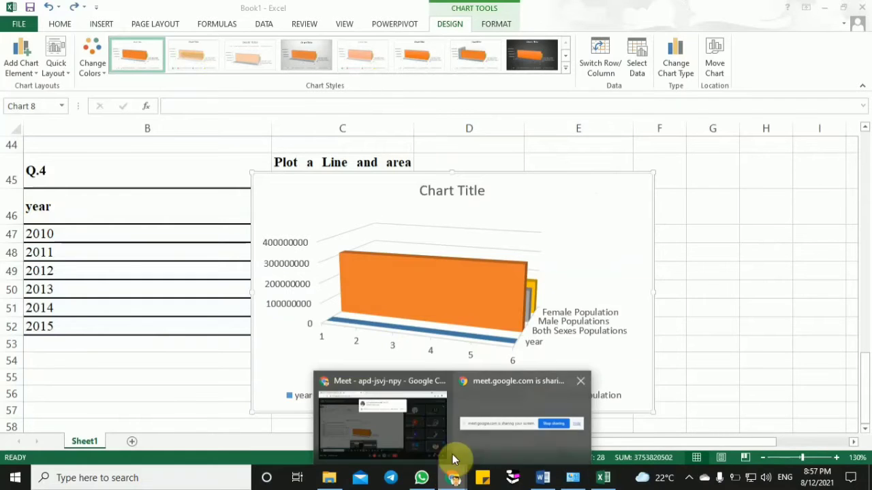
left_click(402, 417)
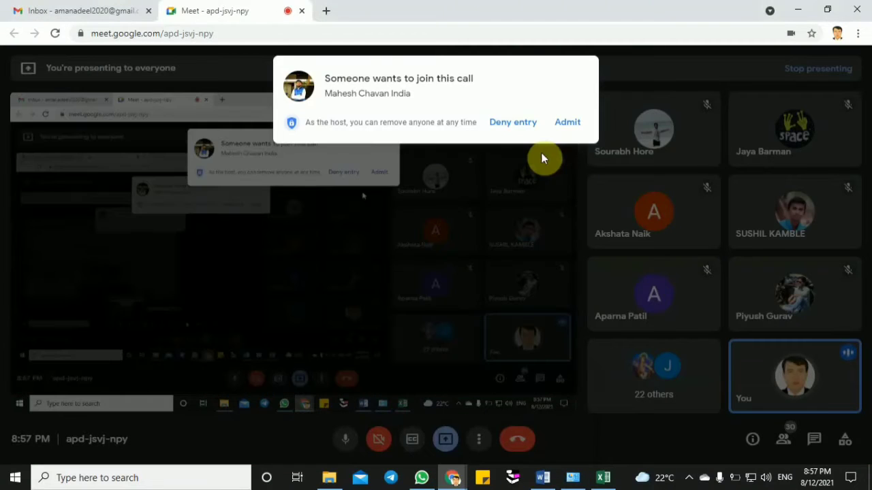
left_click(572, 126)
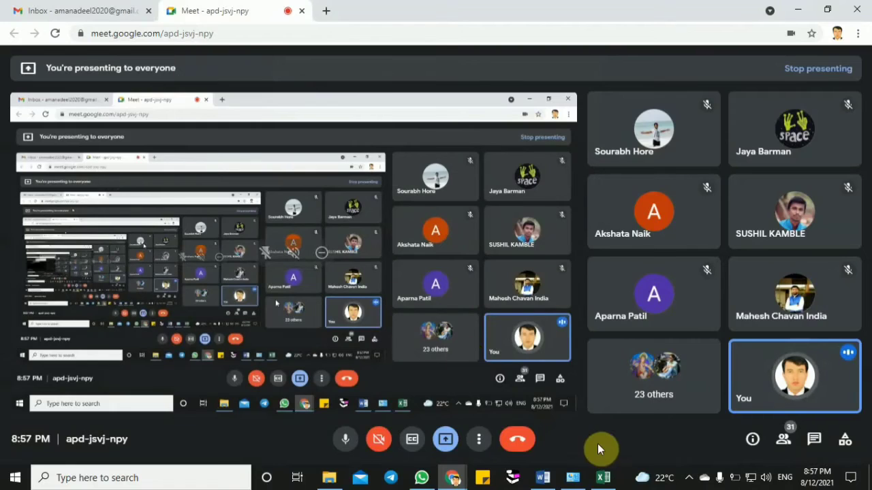
left_click(602, 479)
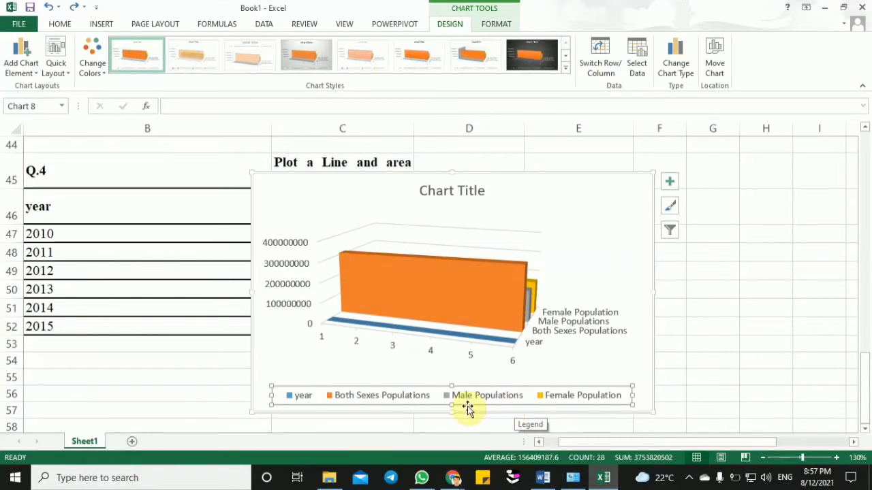
- Examine the area chart's legend entries for Both Sexes Populations, Male Populations and Female Population
left_click(399, 401)
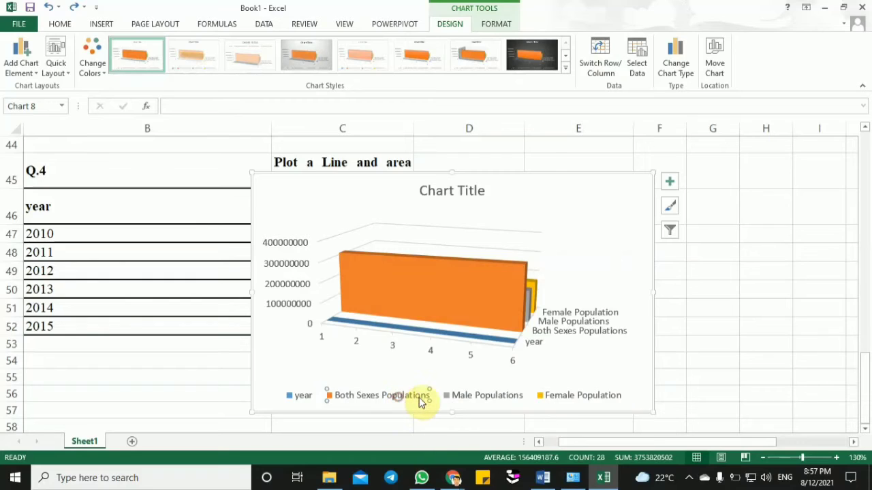
left_click(458, 396)
left_click(561, 398)
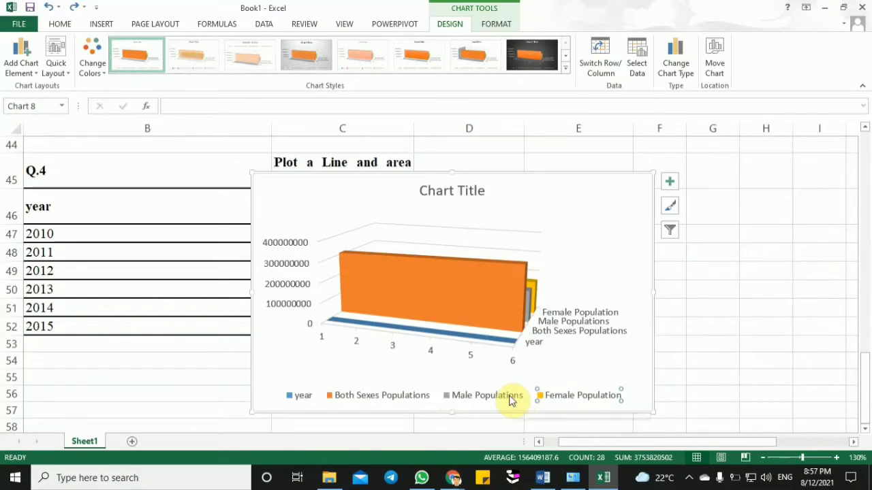
left_click(569, 401)
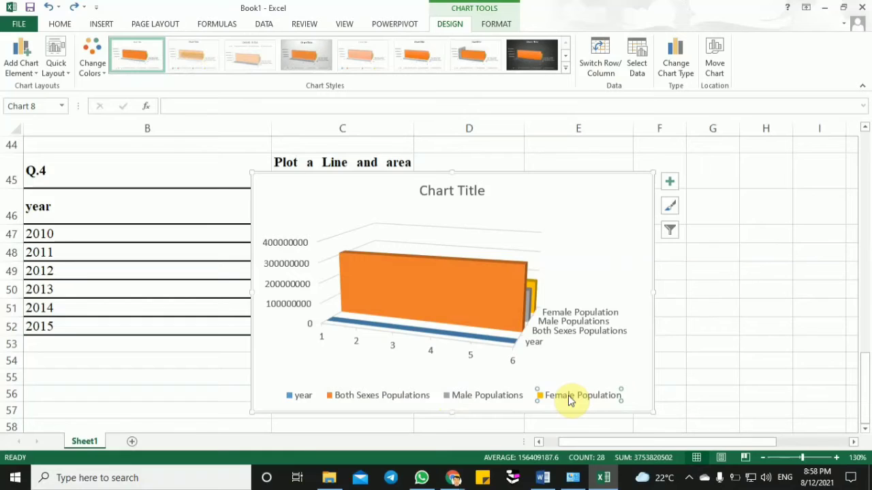
- Compare the table's year values with the area chart's horizontal axis labels and plot area
left_click(51, 316)
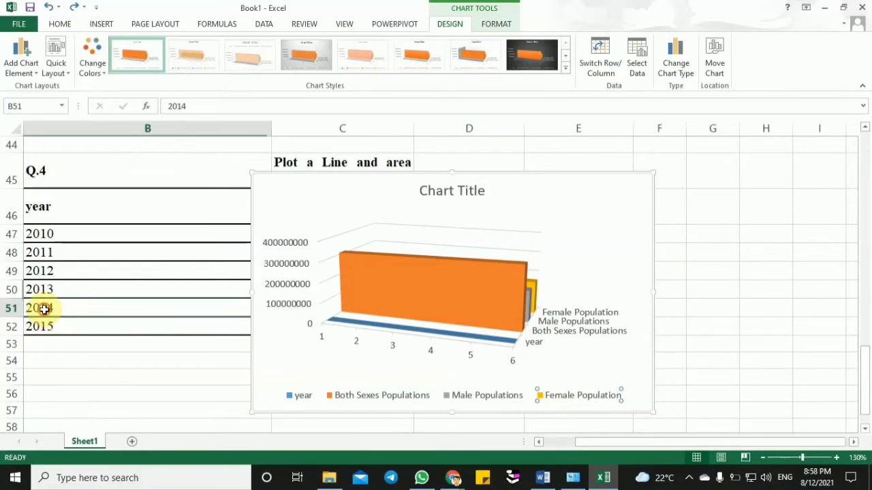
left_click(324, 340)
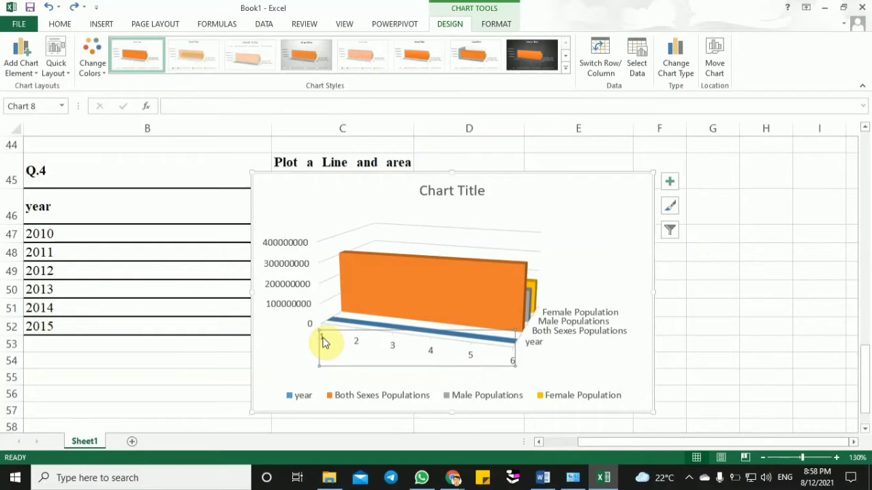
left_click(281, 355)
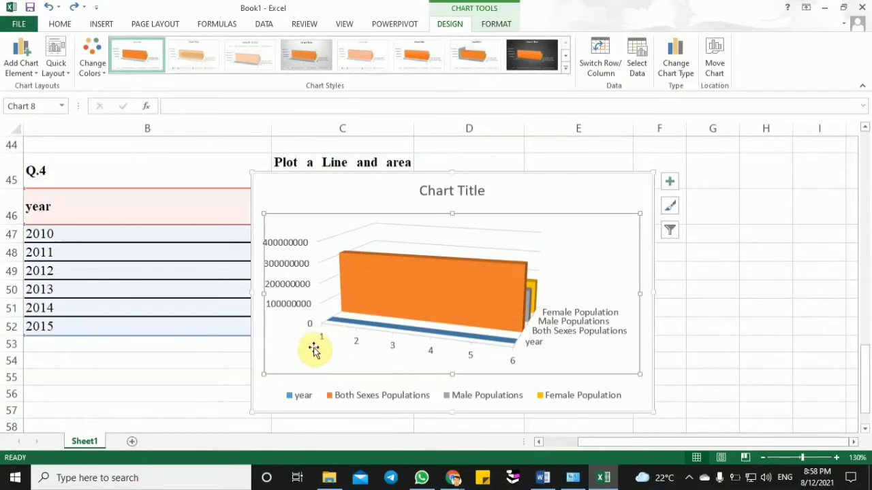
left_click(323, 338)
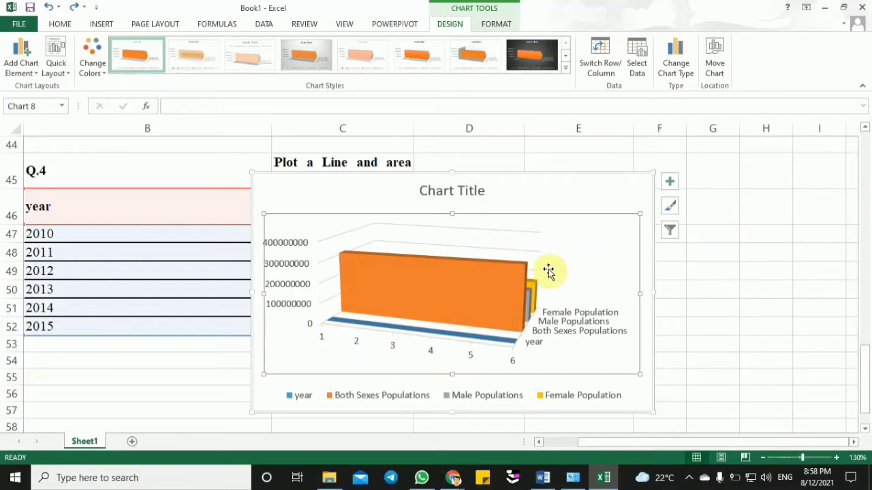
left_click(549, 201)
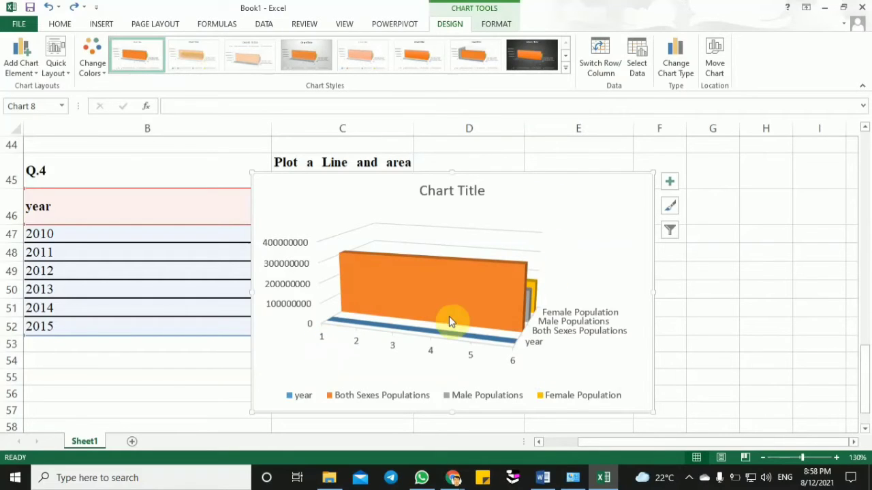
left_click(402, 352)
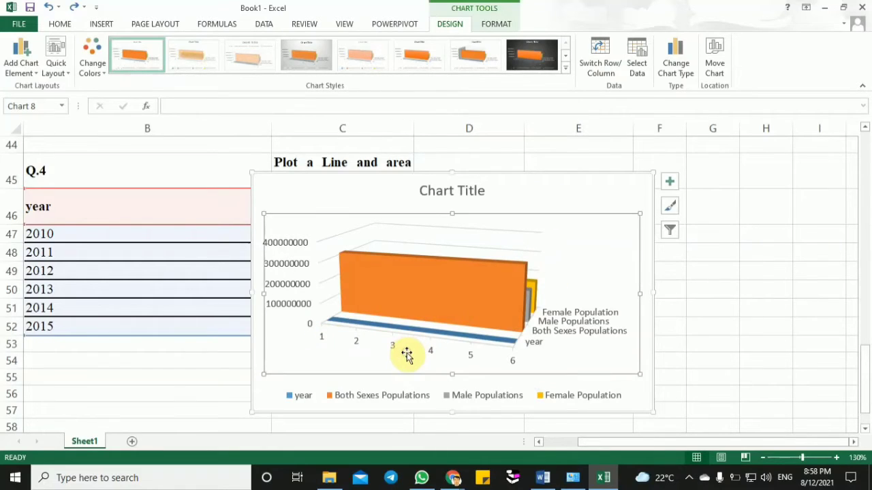
- Set the area chart's horizontal axis labels to the years in Sheet1 cells B47:B52
right_click(320, 341)
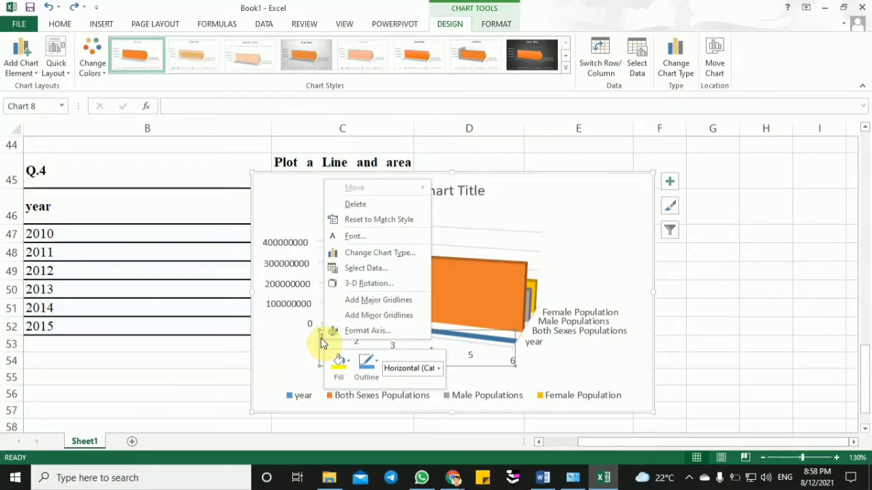
left_click(380, 269)
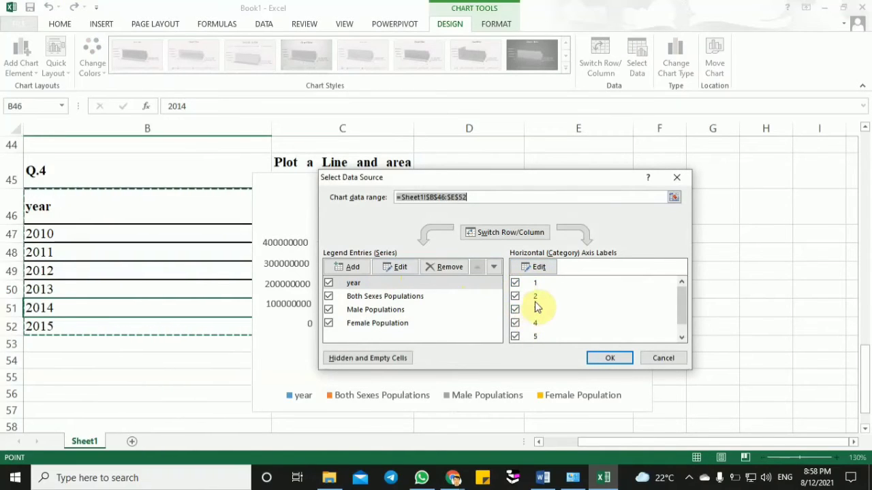
left_click(547, 270)
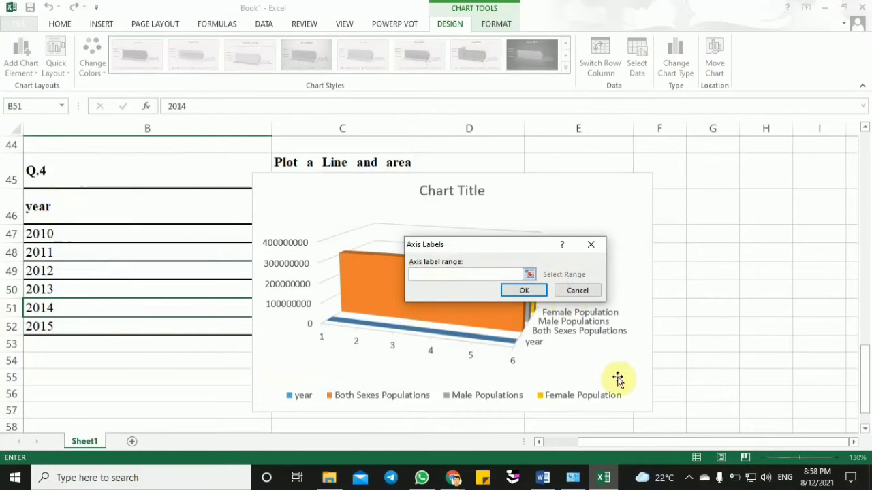
left_click_drag(629, 445, 577, 444)
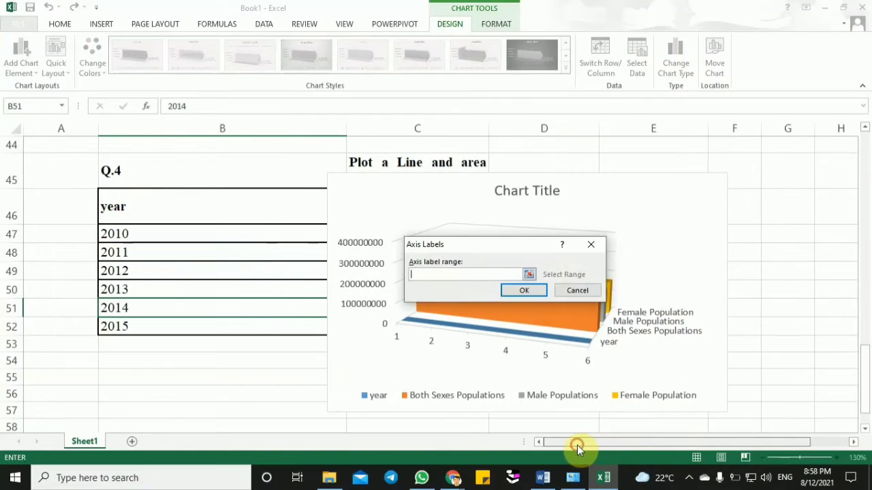
left_click_drag(211, 234, 211, 319)
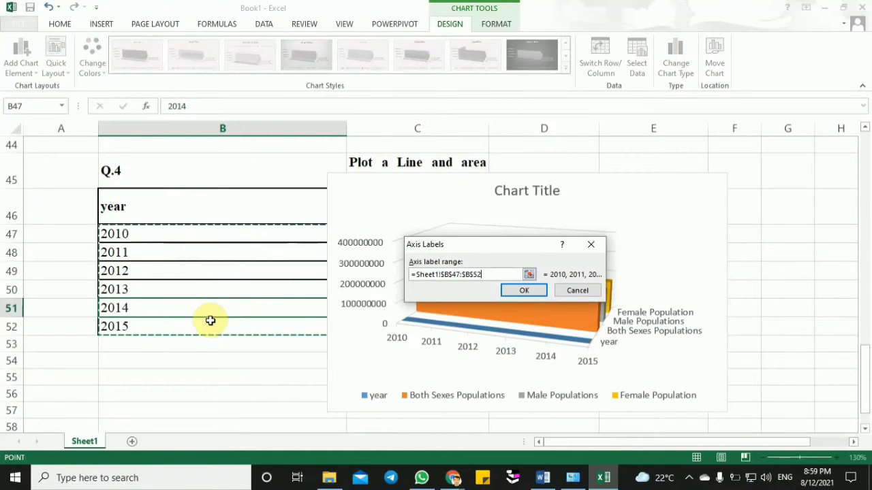
left_click(516, 289)
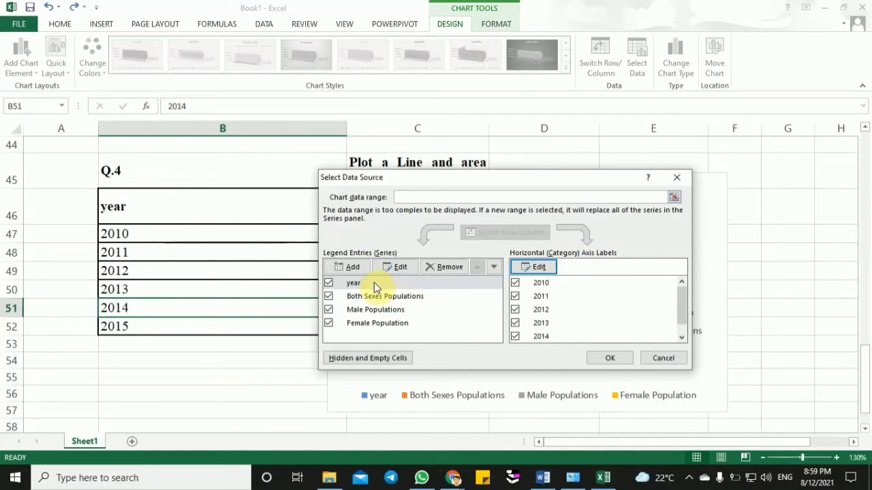
- Remove the year series from the area chart's data source and apply the change
left_click(454, 268)
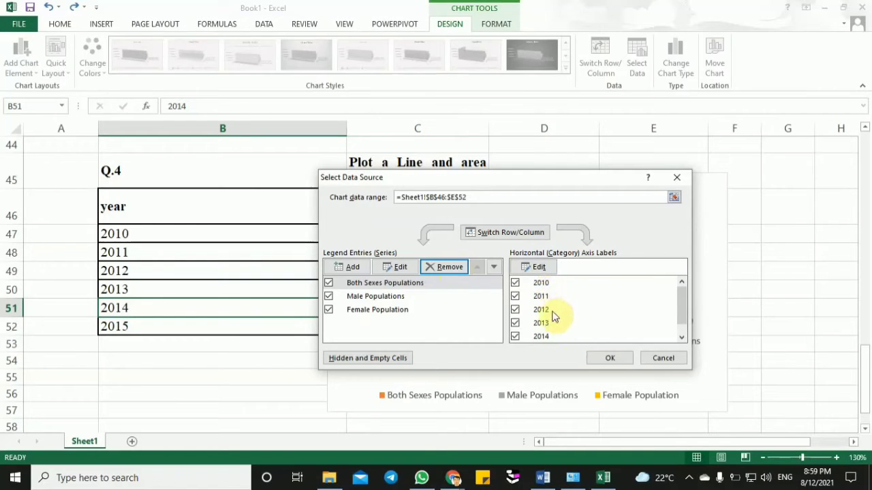
left_click(608, 359)
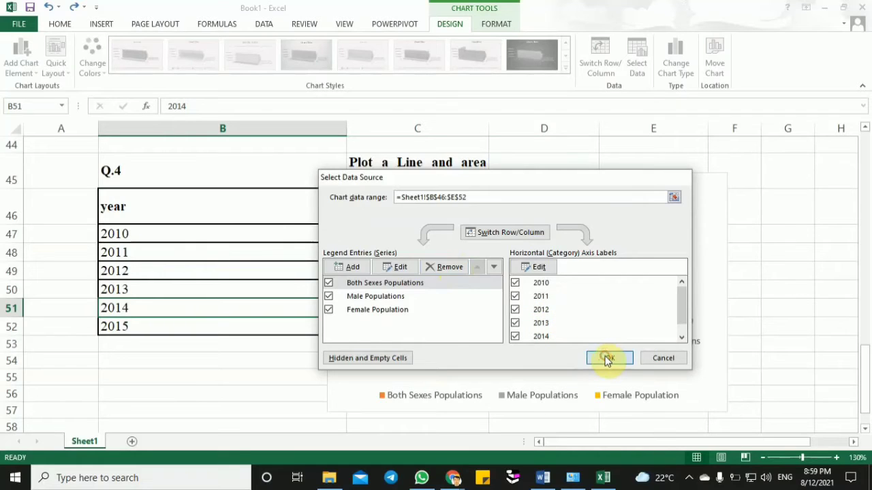
left_click(356, 353)
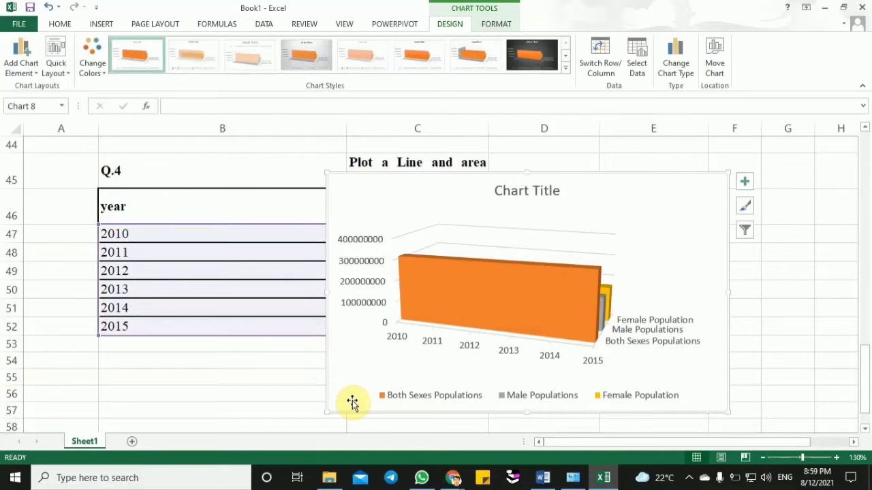
- Try yellow and orange fills on the Both Sexes Populations series and settle on standard red
left_click(549, 308)
left_click(496, 25)
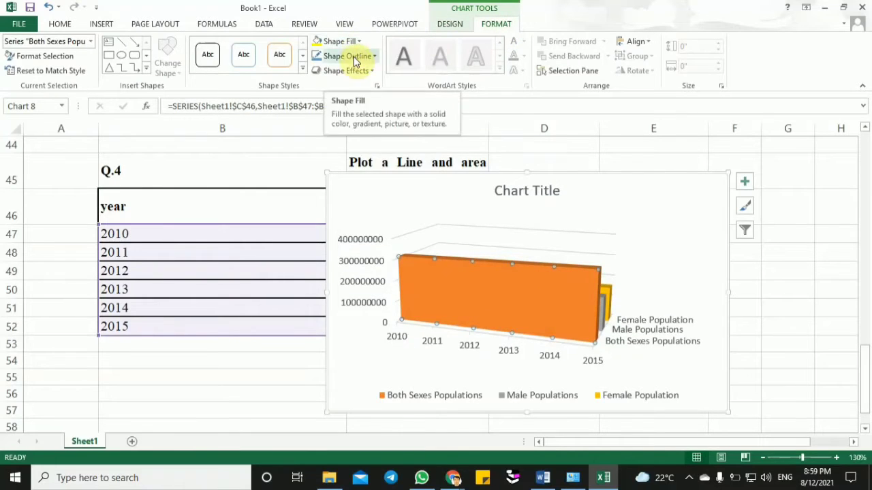
left_click(314, 43)
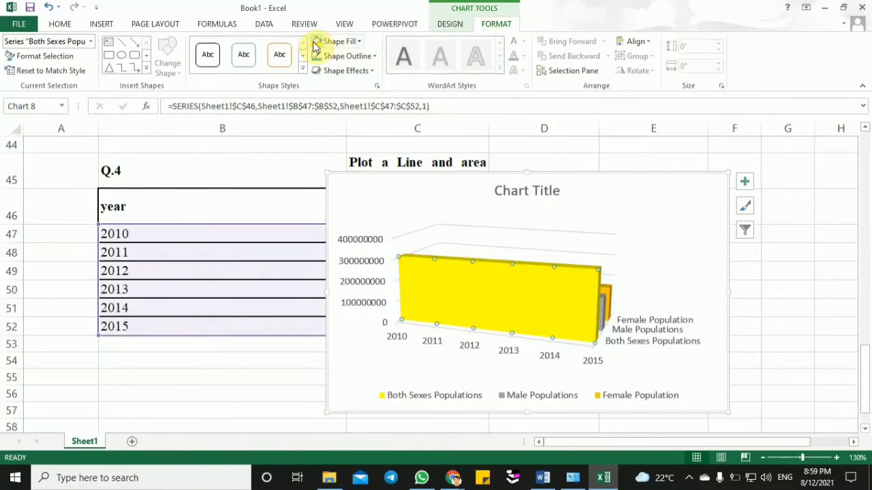
left_click(359, 42)
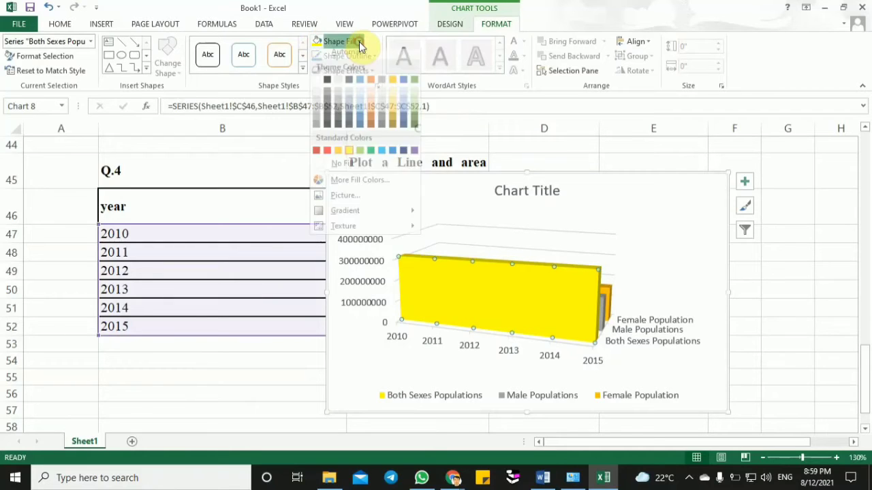
left_click(337, 156)
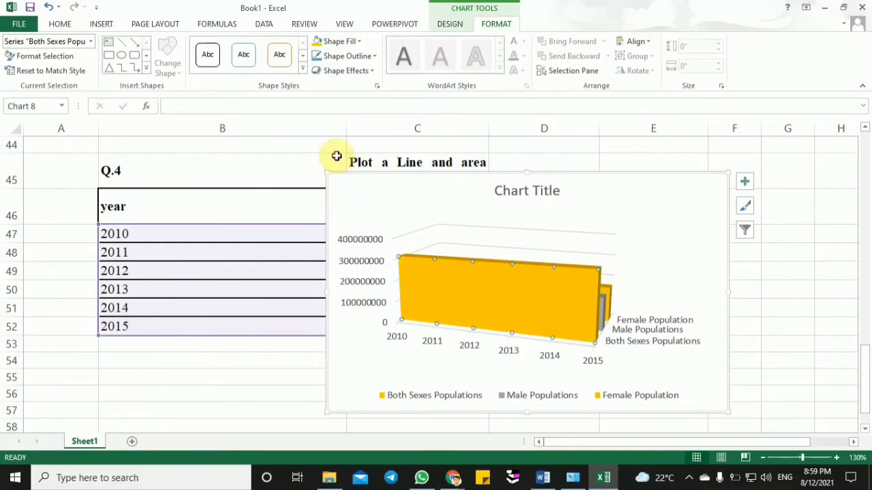
left_click(357, 42)
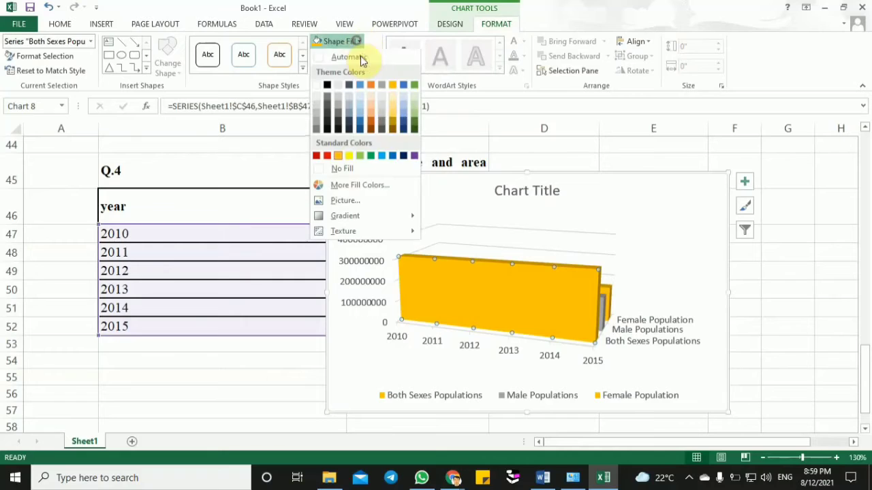
left_click(316, 156)
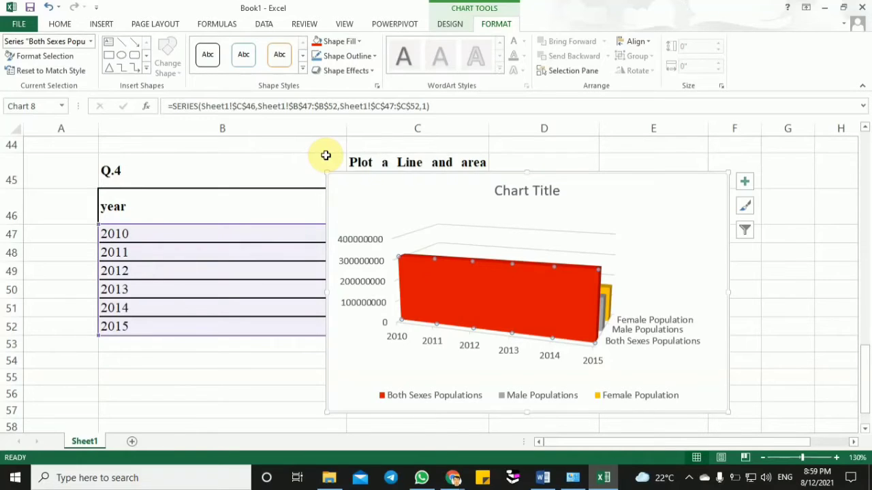
- Inspect the area chart's vertical value axis and plot area
left_click(357, 268)
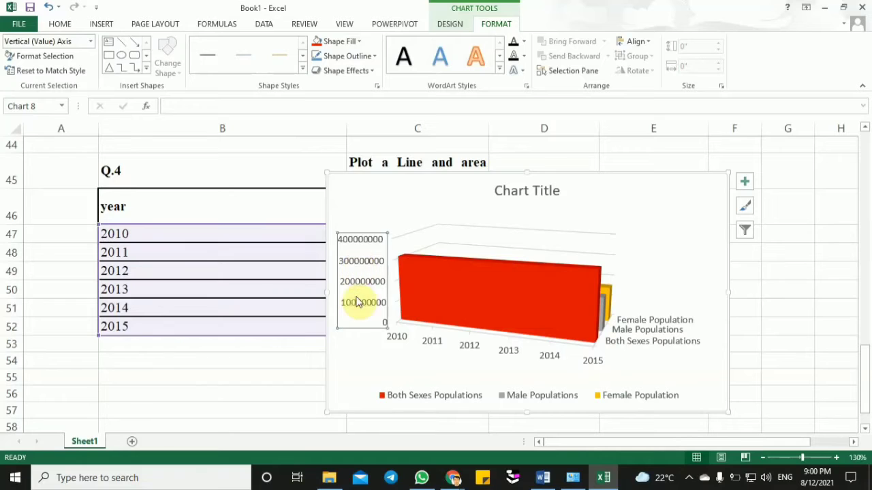
left_click(358, 376)
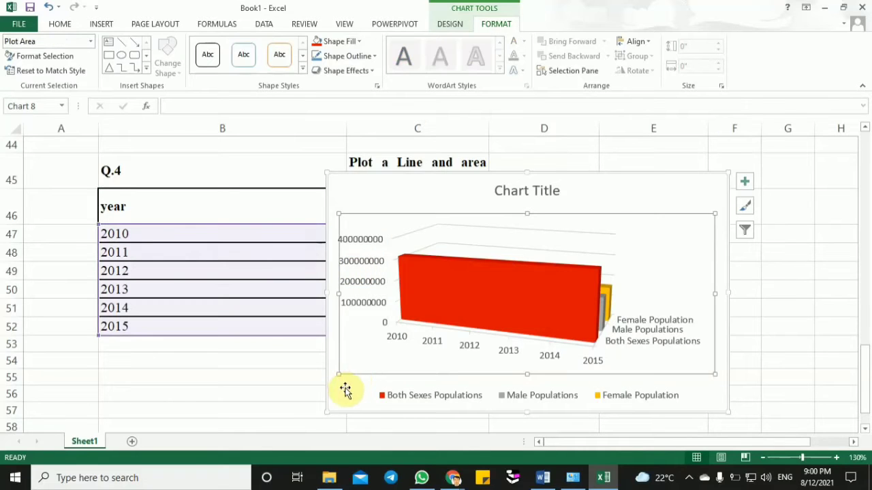
left_click(344, 386)
- Switch to the Word exercise document, admit the waiting participant in the Google Meet call in Chrome, and return to Excel
left_click(543, 480)
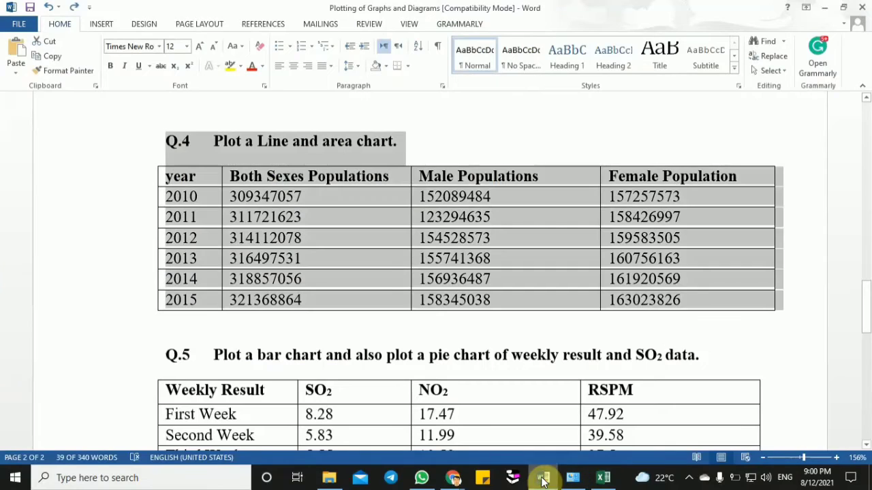
left_click(466, 353)
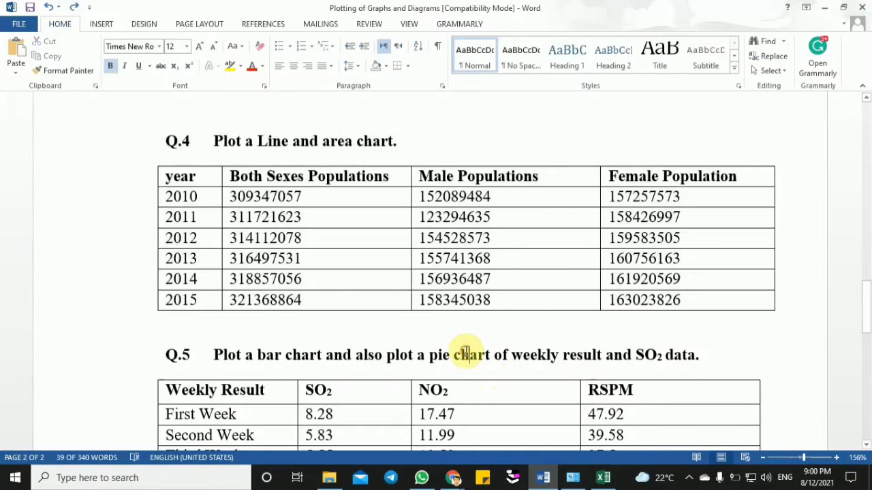
mouse_move(453, 479)
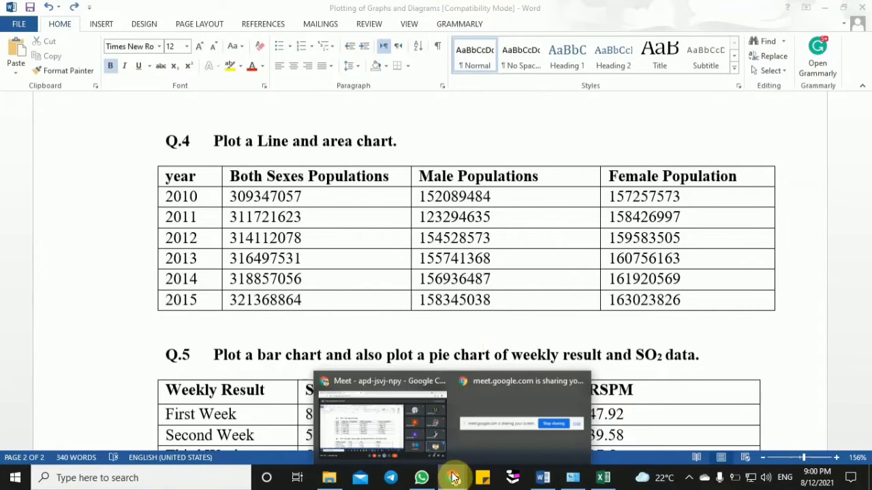
left_click(420, 429)
left_click(569, 123)
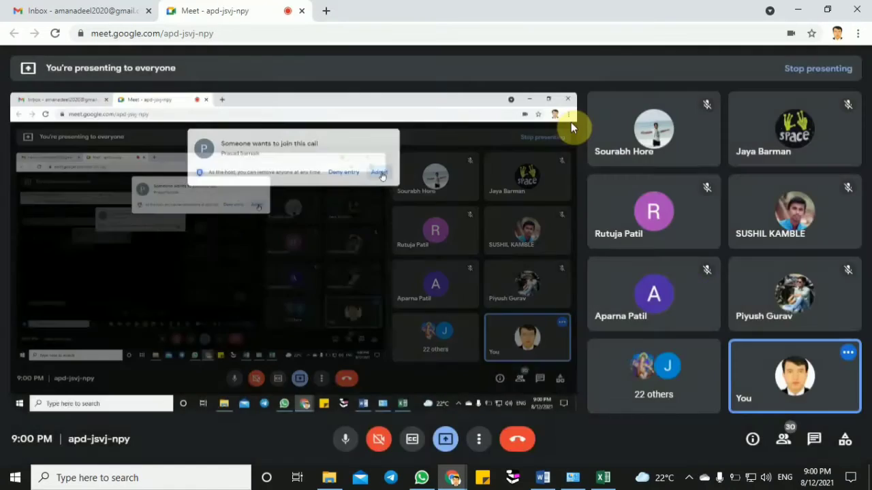
left_click(604, 471)
- Shrink the area chart in height and width to uncover the Q.4 table's header and first rows
left_click(773, 289)
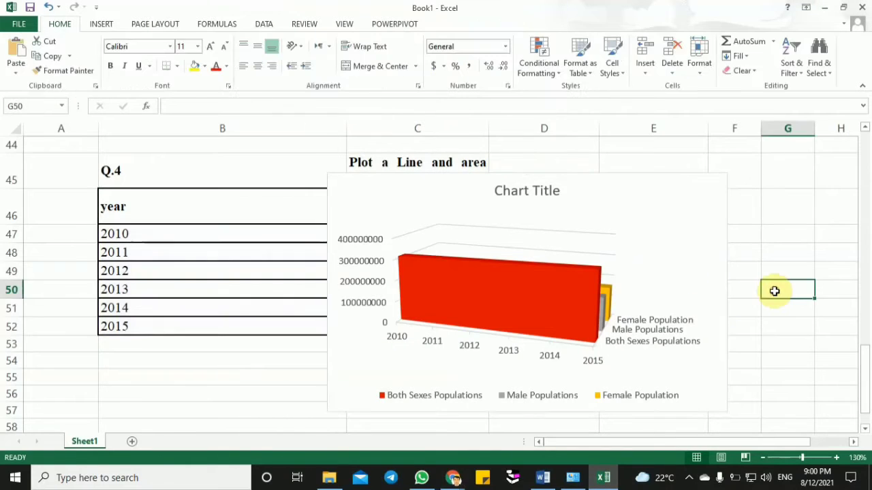
left_click(696, 191)
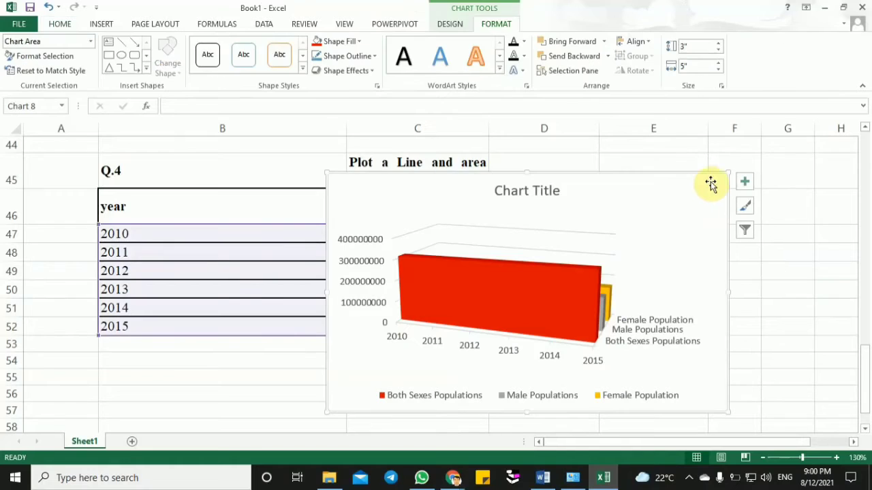
left_click_drag(728, 172, 686, 272)
left_click(214, 409)
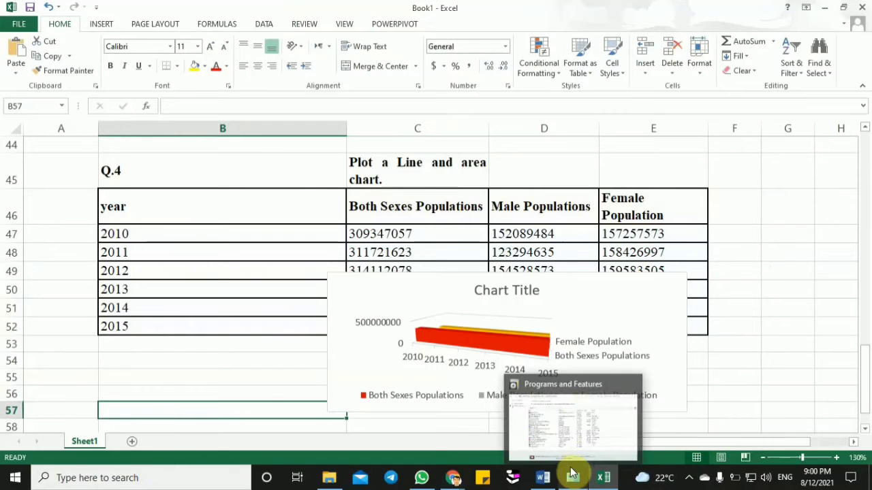
- Switch to the Word exercise document and copy the Q.5 heading together with its weekly result table
left_click(544, 479)
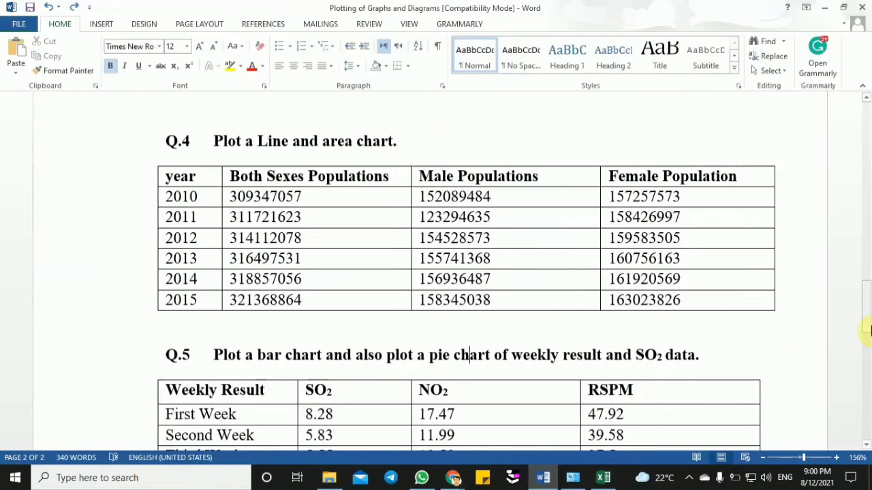
left_click_drag(864, 312, 867, 344)
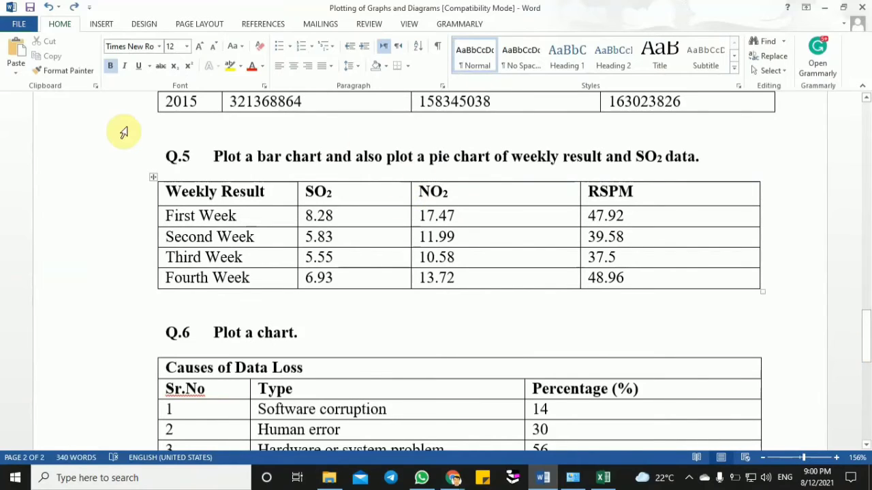
left_click_drag(164, 157, 606, 283)
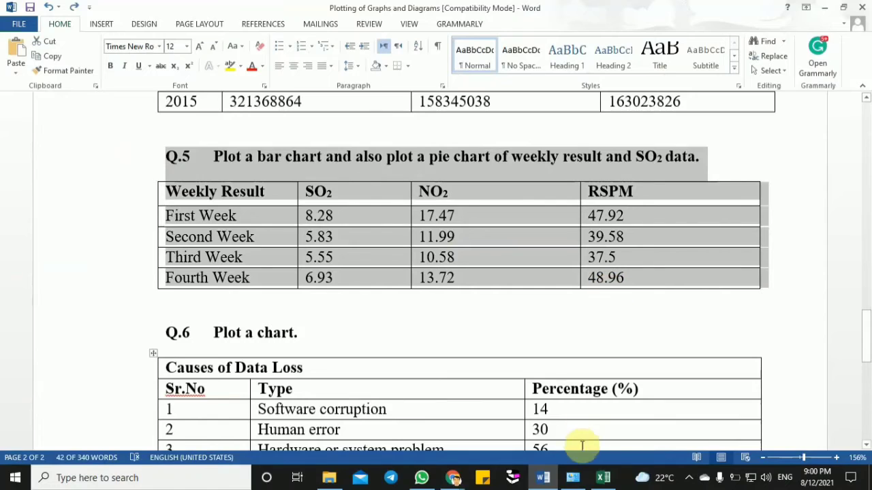
- Return to the Excel workbook and paste the Q.5 heading and table at cell B58, below the Q.4 area chart
left_click(603, 477)
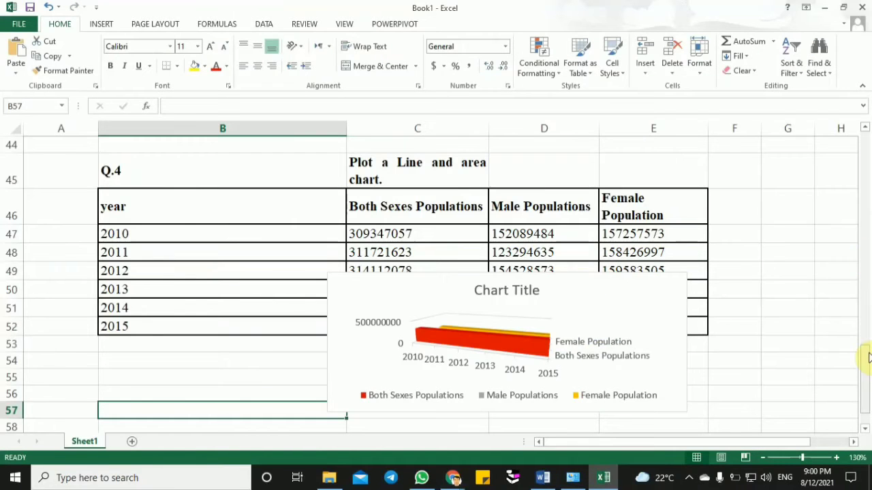
left_click_drag(866, 358, 866, 371)
left_click(199, 378)
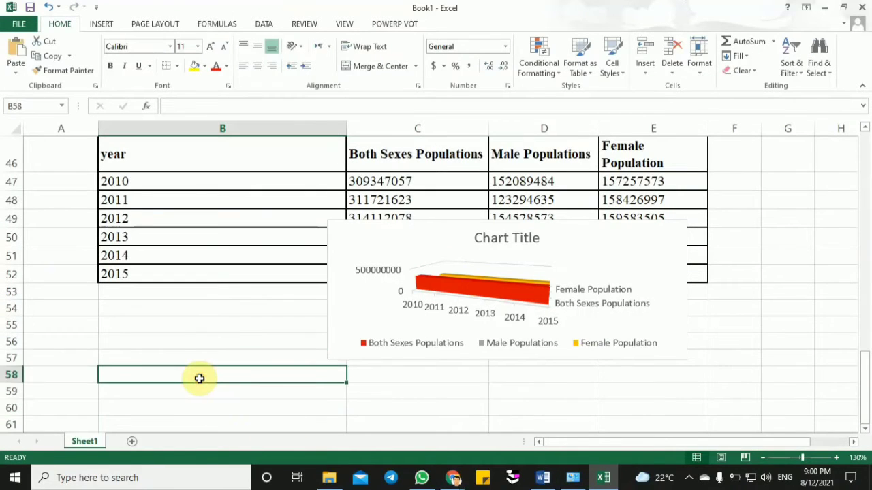
key("ctrl+v")
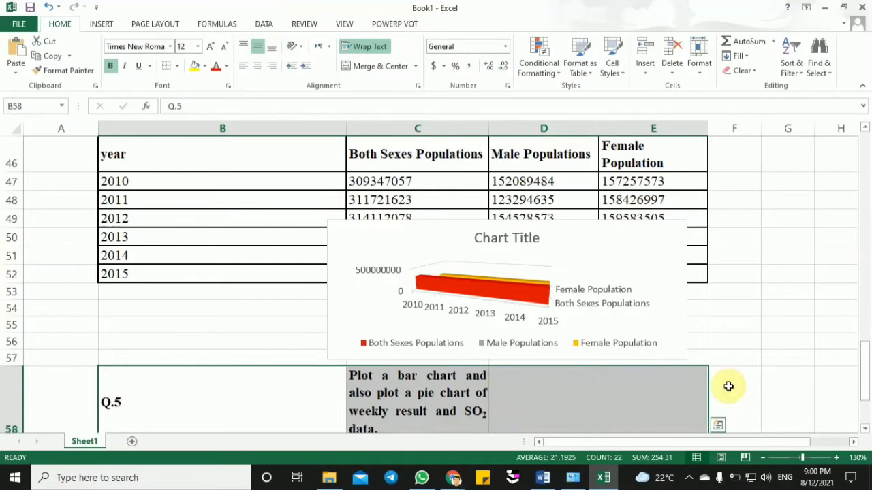
left_click(727, 386)
left_click_drag(863, 371, 863, 381)
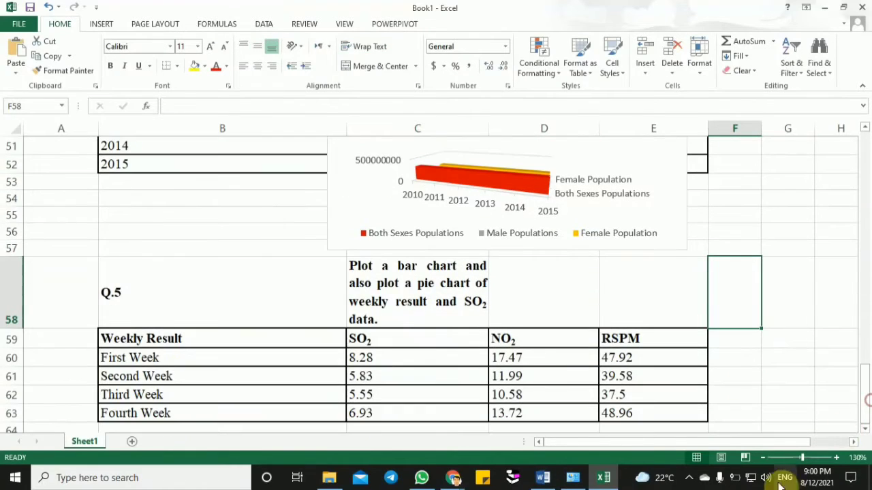
- Insert a 2-D clustered bar chart from the weekly result table B59:E63 and place it beside the table, starting around column F
left_click_drag(802, 458, 792, 460)
left_click(228, 354)
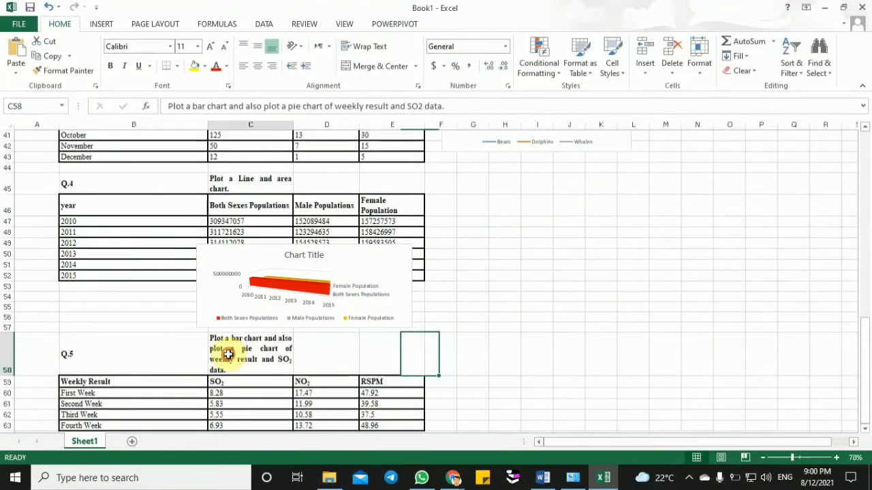
left_click(863, 352)
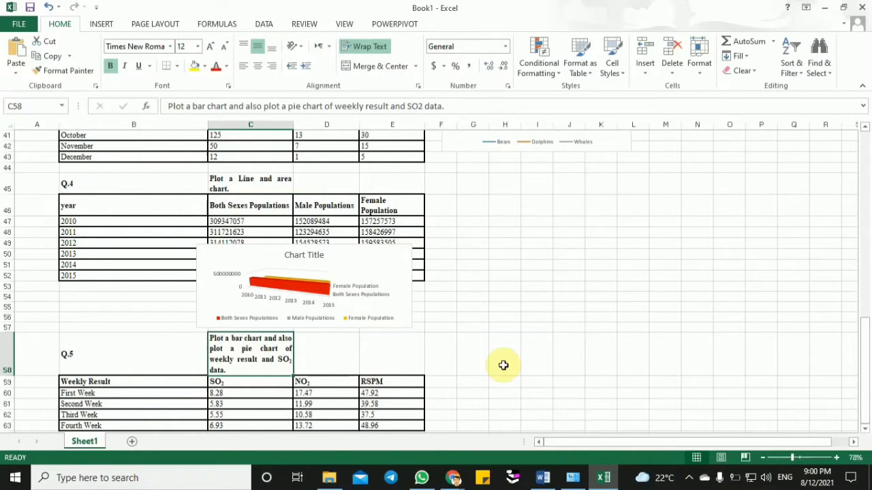
left_click(491, 366)
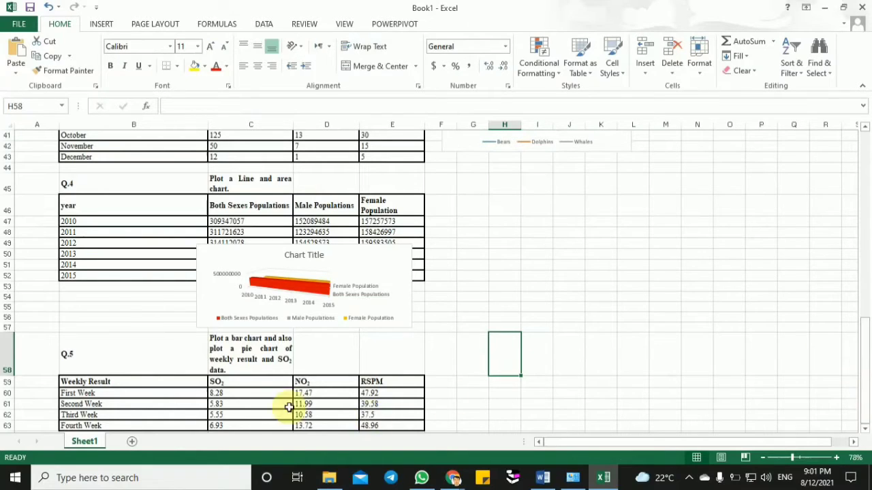
left_click(127, 381)
left_click_drag(127, 381, 388, 423)
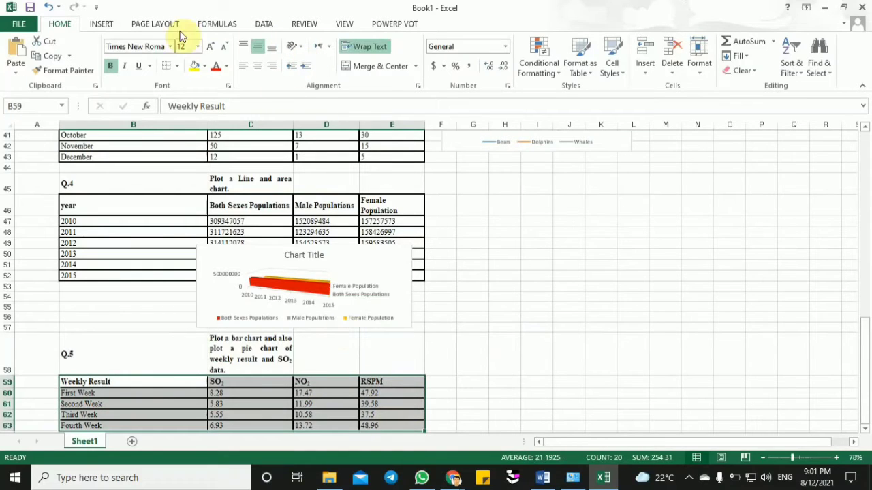
left_click(101, 24)
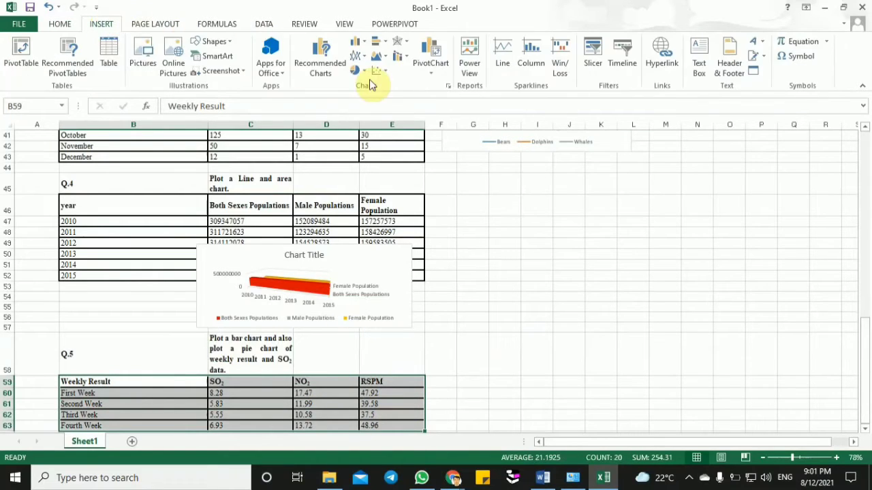
left_click(381, 43)
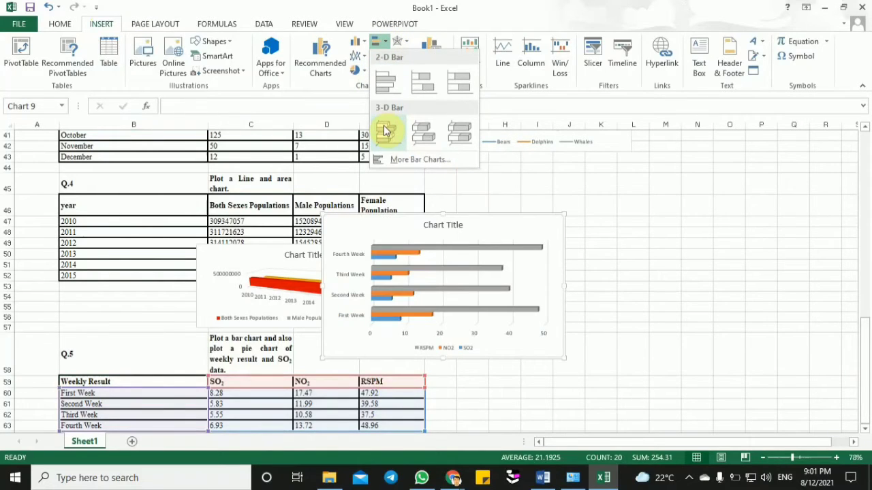
left_click(382, 83)
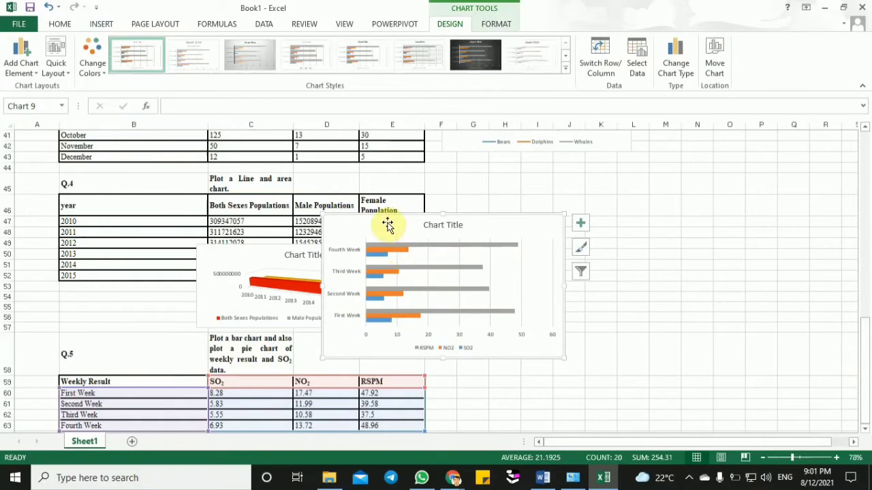
left_click_drag(419, 248, 534, 394)
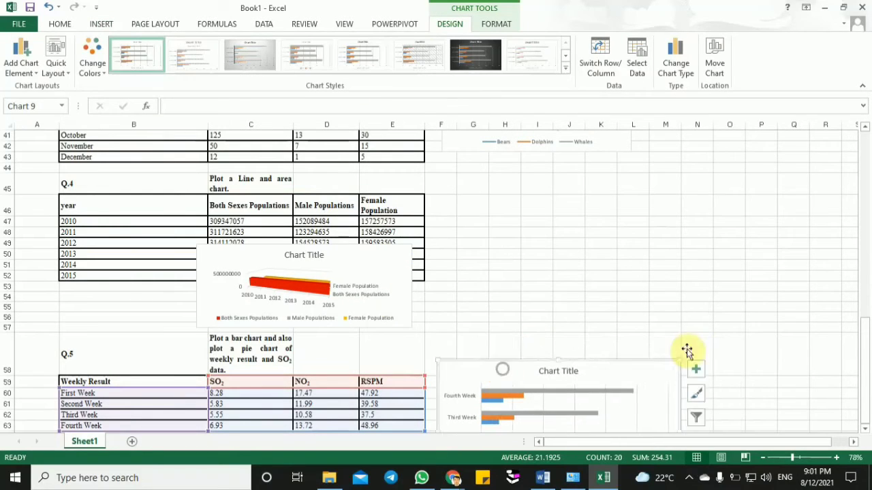
left_click(766, 412)
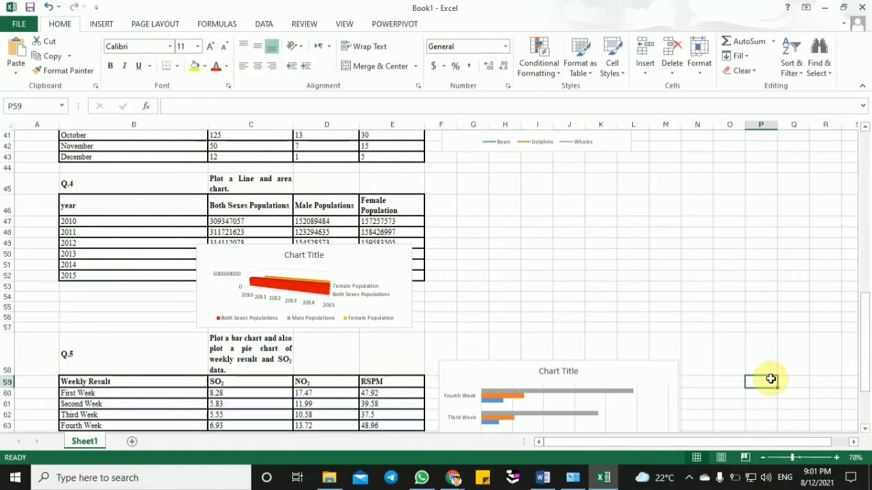
- Examine the weekly bar chart up close, checking its First Week RSPM bar and its SO2 series
key("Down")
key("Down")
key("Down")
key("Down")
key("Down")
key("Down")
key("Down")
key("Down")
key("Down")
key("Down")
key("Down")
key("Down")
key("Down")
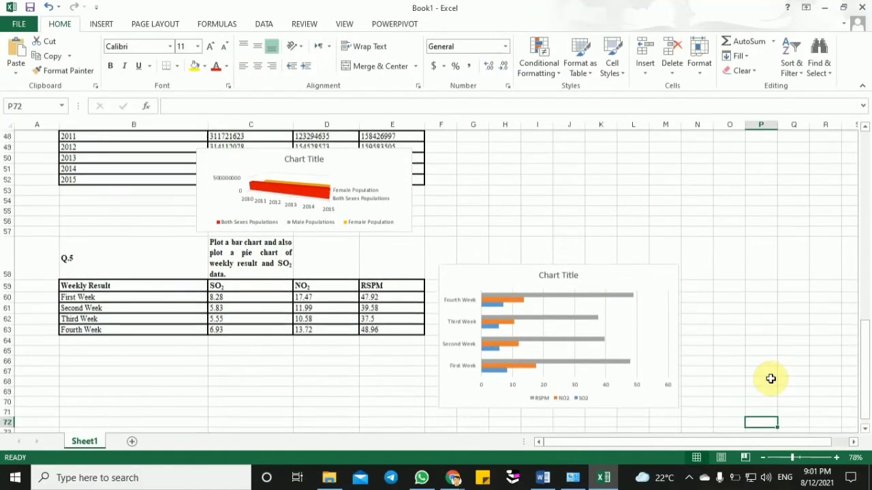
key("Down")
key("Down")
key("Down")
key("Down")
key("Down")
key("Down")
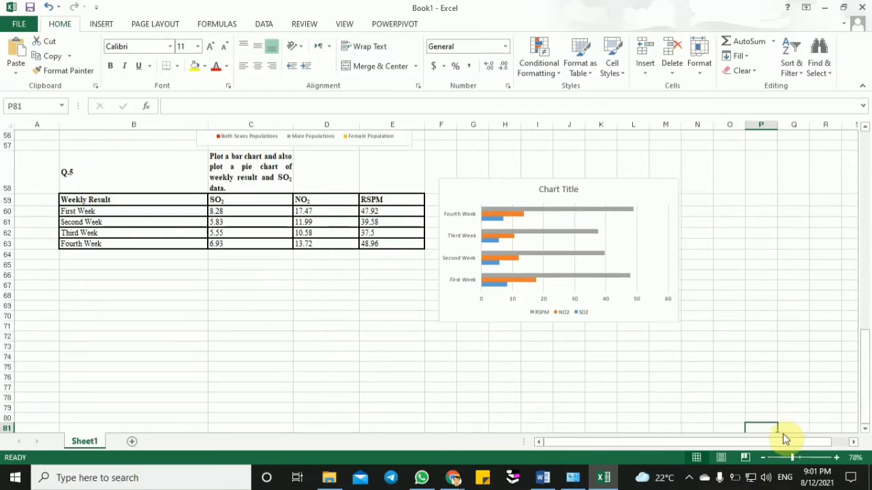
left_click(801, 460)
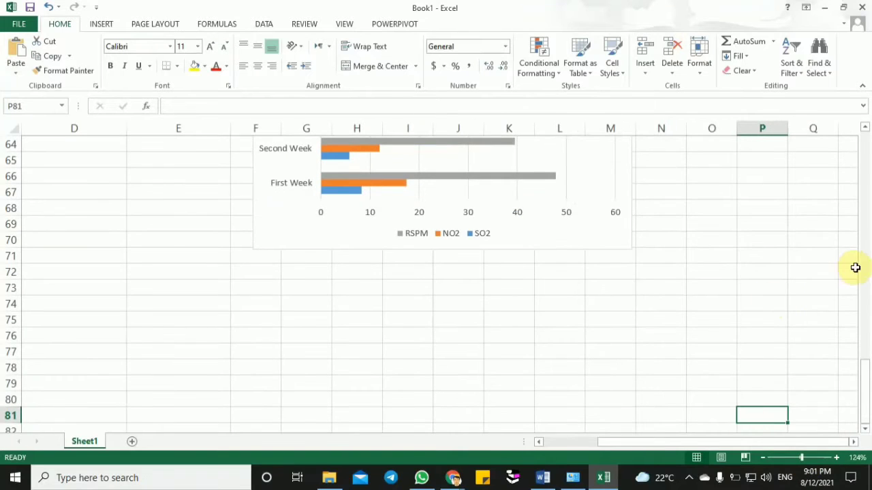
left_click_drag(864, 380, 865, 362)
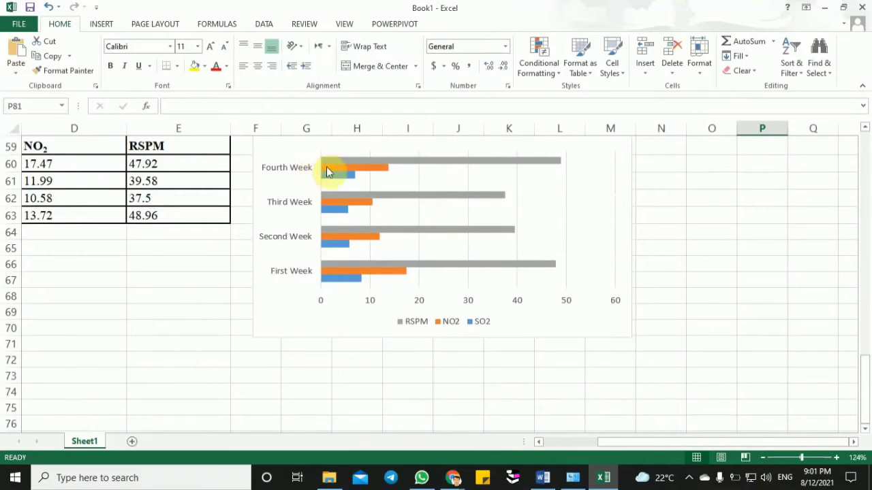
left_click(341, 265)
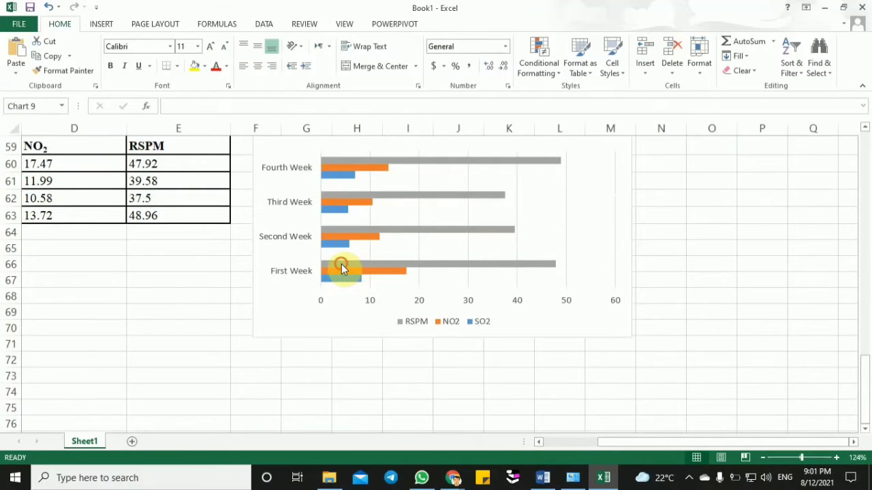
left_click(349, 268)
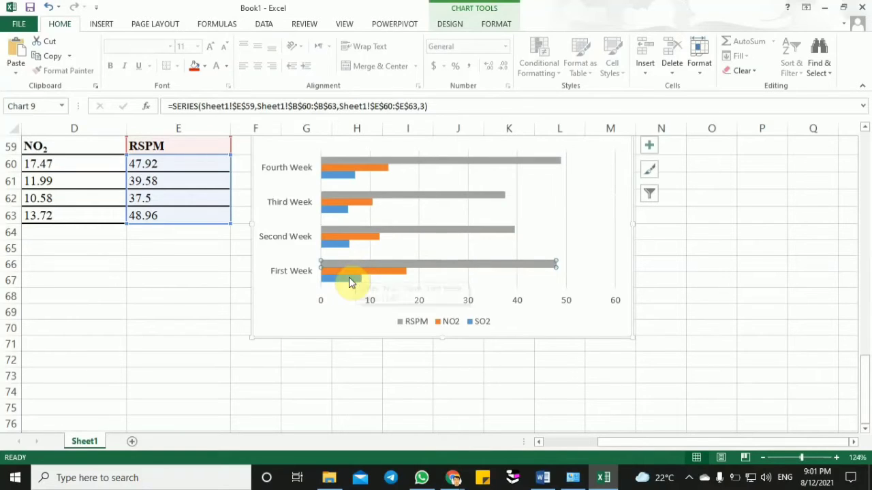
left_click(349, 279)
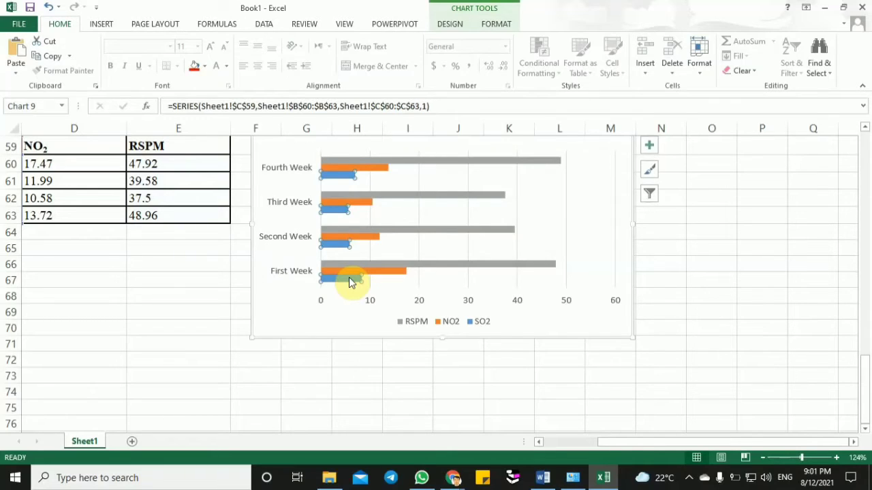
left_click(724, 291)
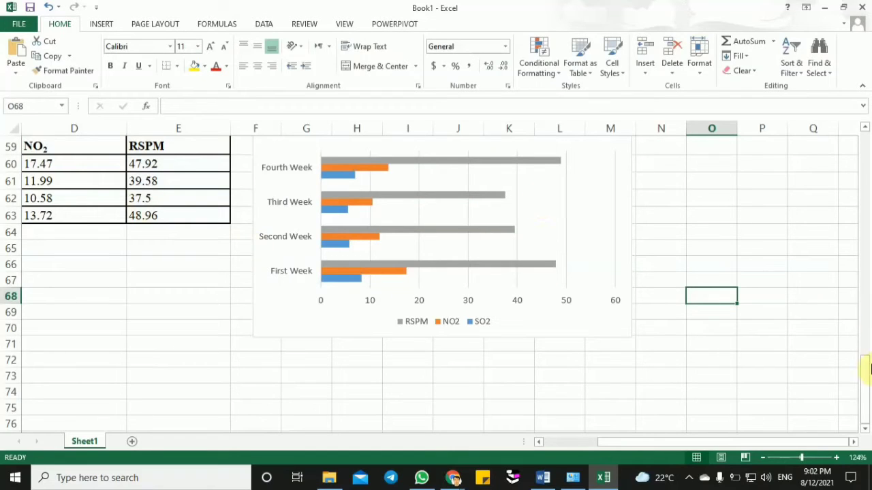
- Insert a doughnut chart of the Weekly Result and SO2 columns, B59:C63, and fit it at a reduced size below the table in column B
left_click_drag(868, 372, 865, 350)
left_click_drag(703, 445, 645, 446)
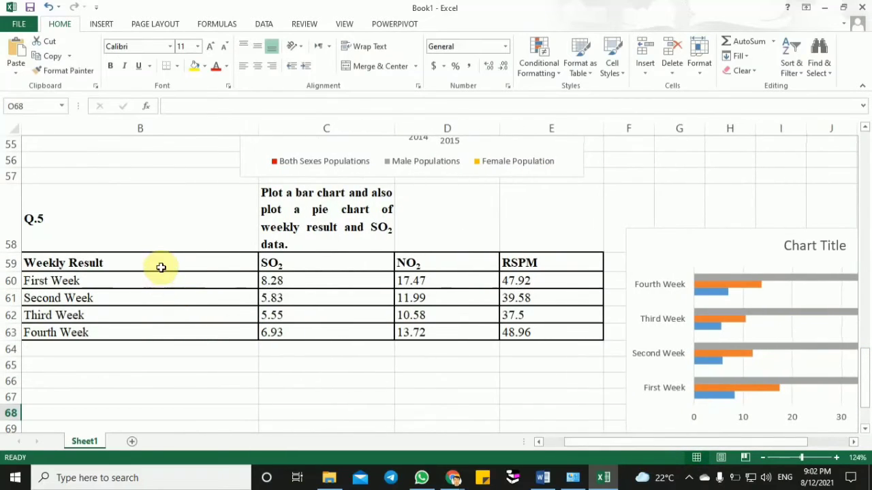
left_click_drag(159, 266, 524, 330)
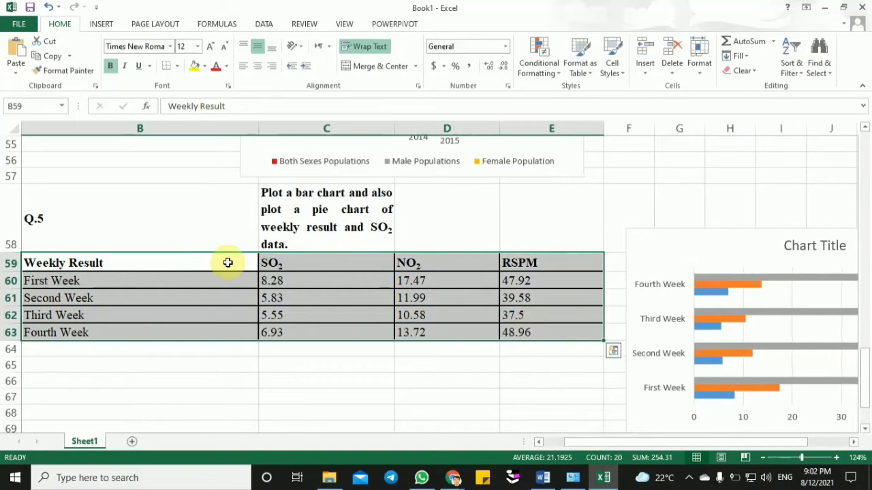
left_click_drag(208, 263, 324, 332)
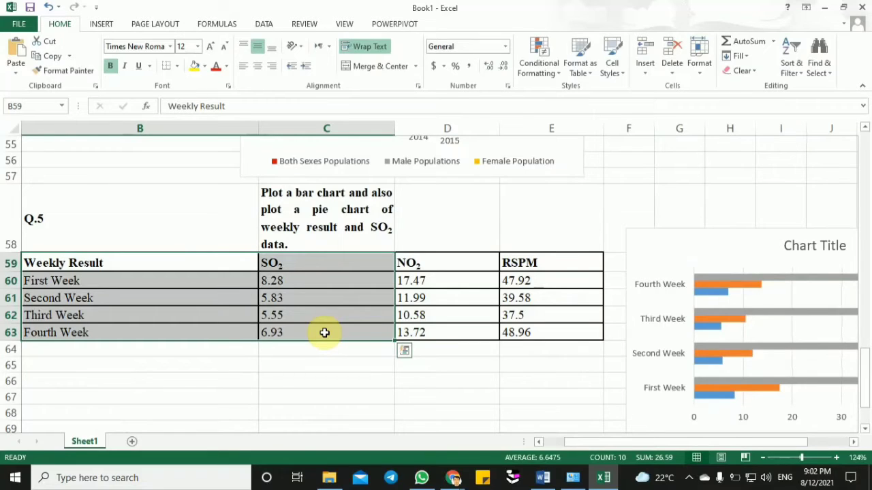
left_click(102, 25)
left_click(363, 72)
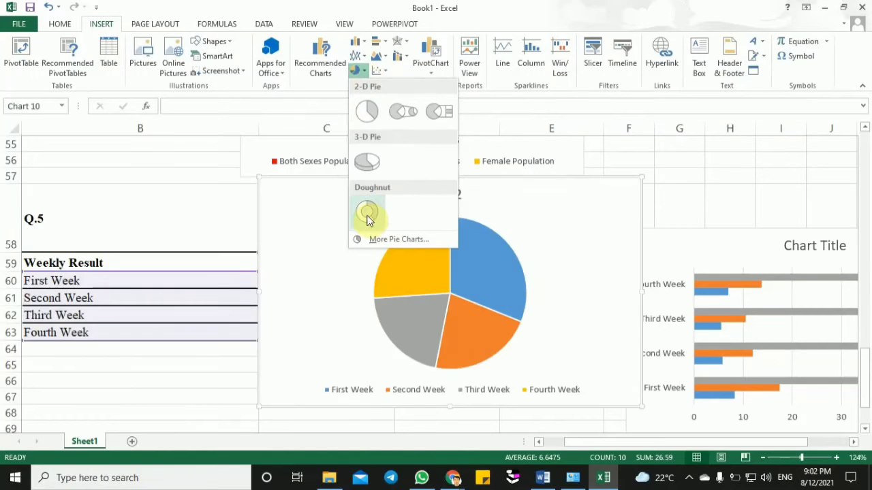
left_click(367, 216)
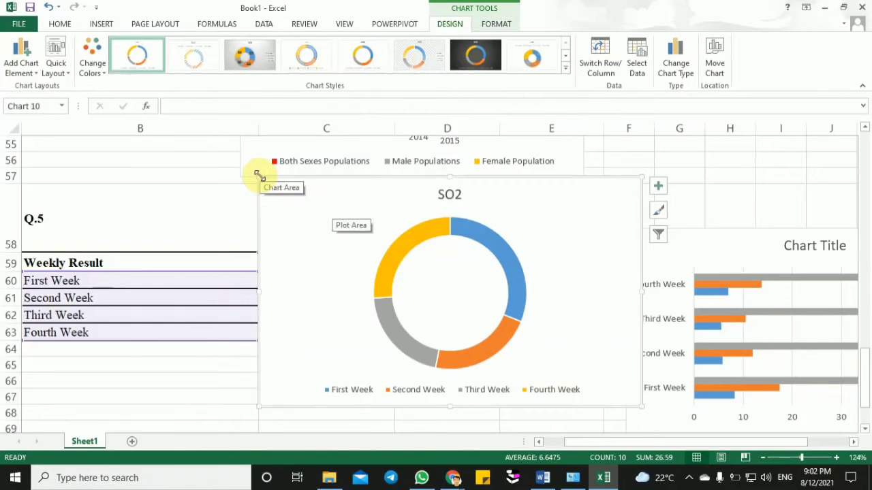
left_click_drag(259, 178, 370, 254)
left_click_drag(427, 263, 61, 362)
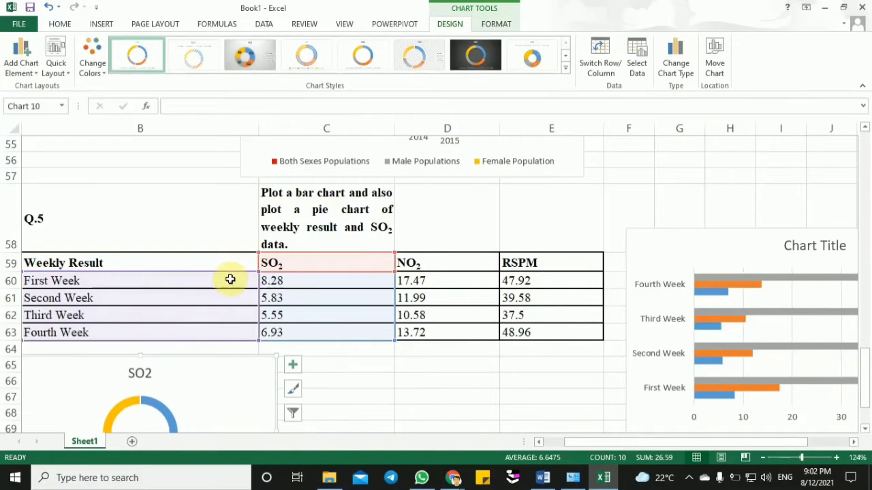
- Insert a doughnut chart of the Weekly Result and NO2 columns, rows 59 to 63, and fit it at a reduced size beside the SO2 doughnut
left_click_drag(210, 260, 200, 334)
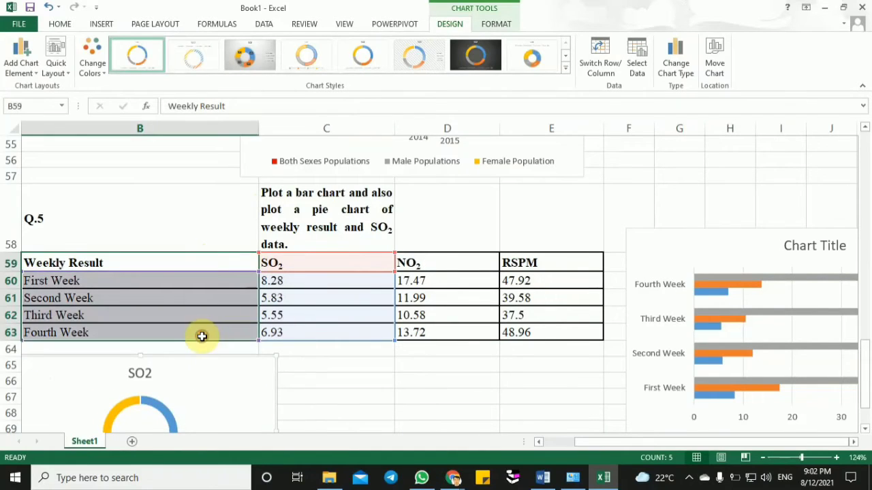
left_click_drag(450, 266, 446, 328)
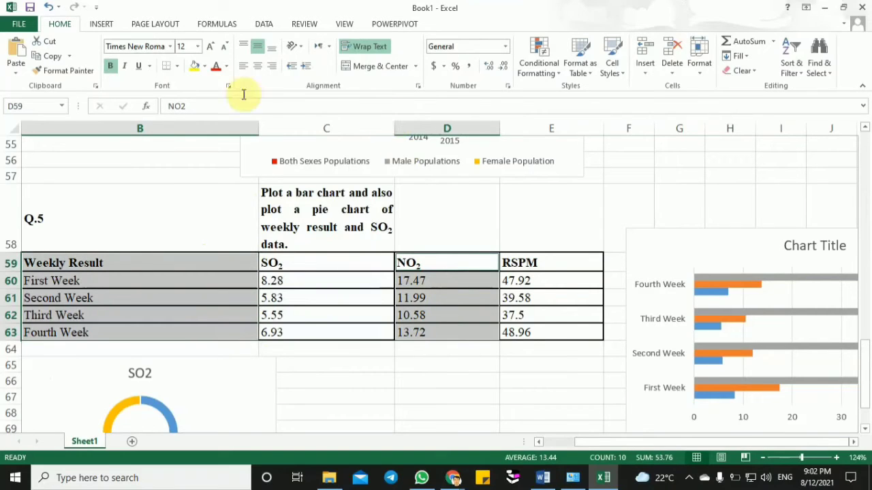
left_click(101, 24)
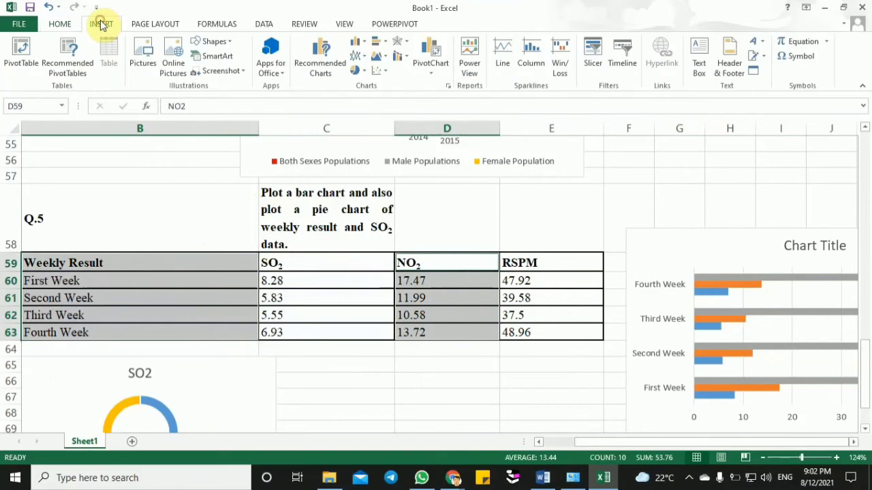
left_click(358, 71)
left_click(371, 204)
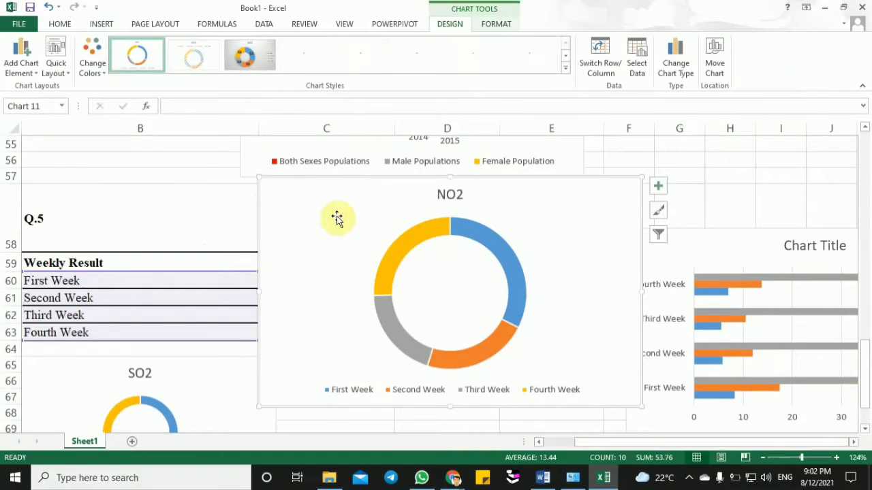
left_click_drag(260, 178, 356, 266)
left_click_drag(387, 300, 312, 387)
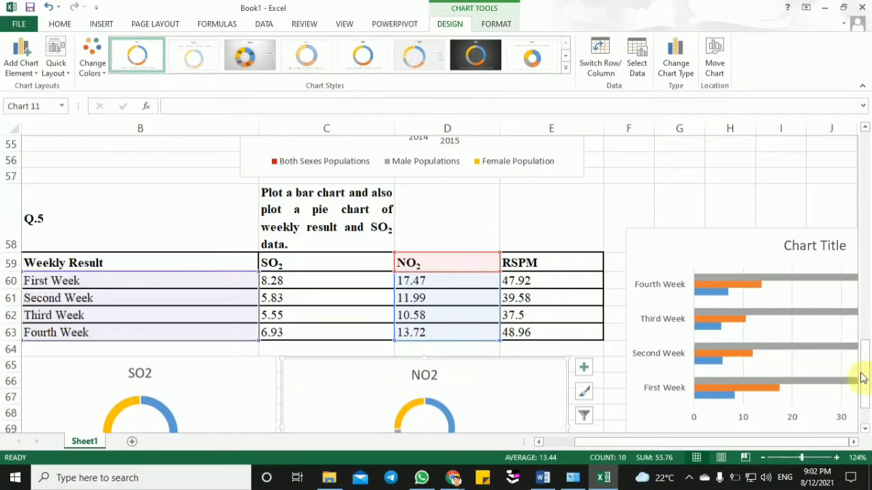
- Insert a doughnut chart of the week names B60:B63 and RSPM column E59:E63, and fit it at a reduced size below the other doughnuts
scroll(861, 378, "down", 1)
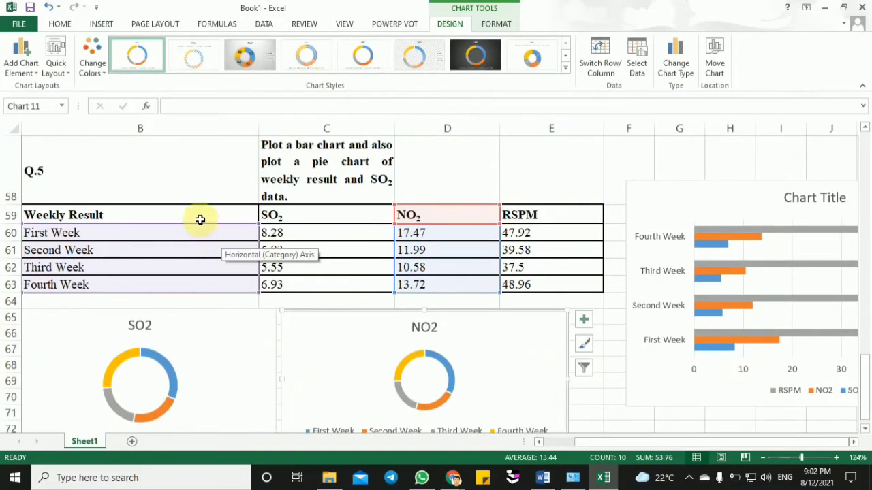
left_click_drag(185, 235, 183, 283)
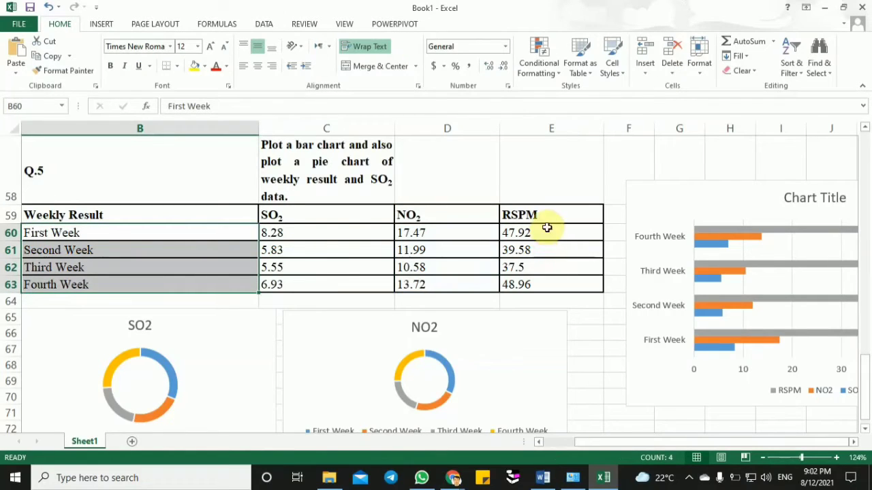
left_click_drag(545, 214, 545, 286)
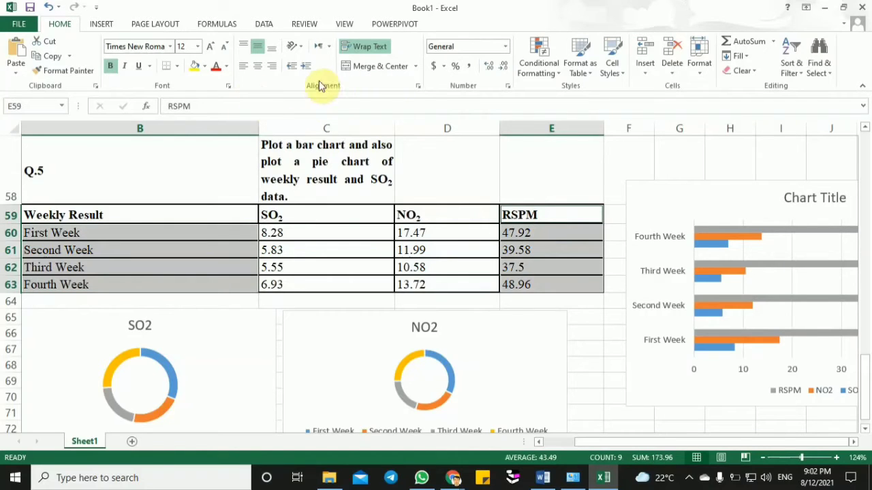
left_click(101, 24)
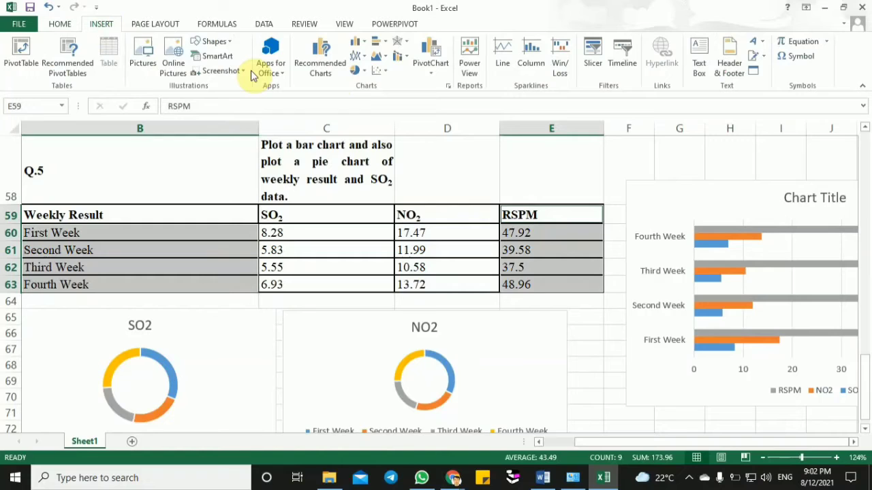
left_click(357, 70)
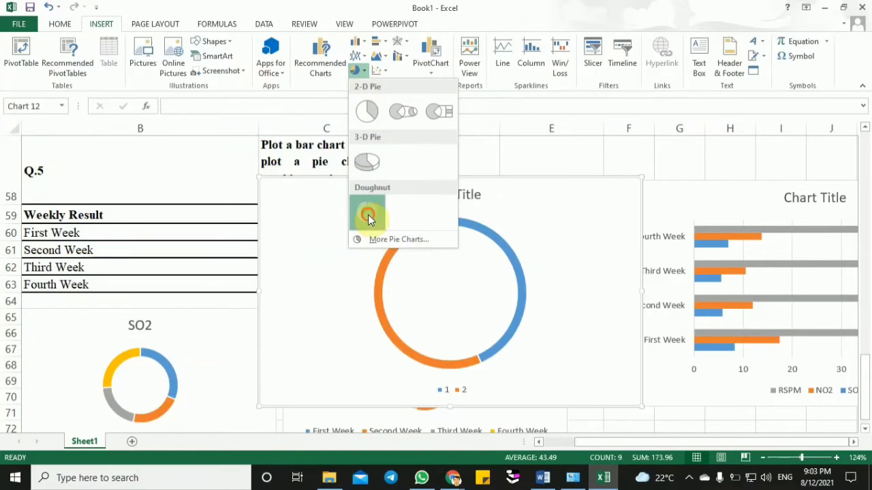
left_click(368, 218)
left_click_drag(261, 178, 200, 319)
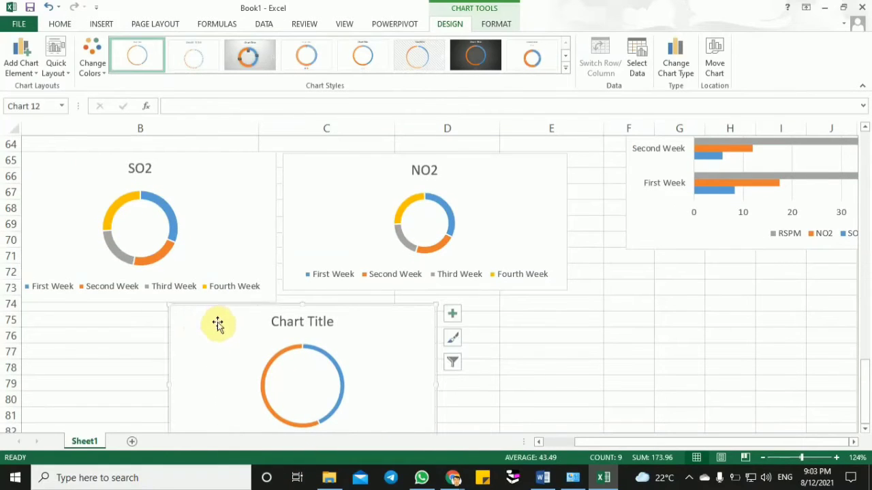
- Replace the title of the new doughnut chart below the SO2 and NO2 charts with "rpsm"
left_click(301, 319)
double_click(306, 321)
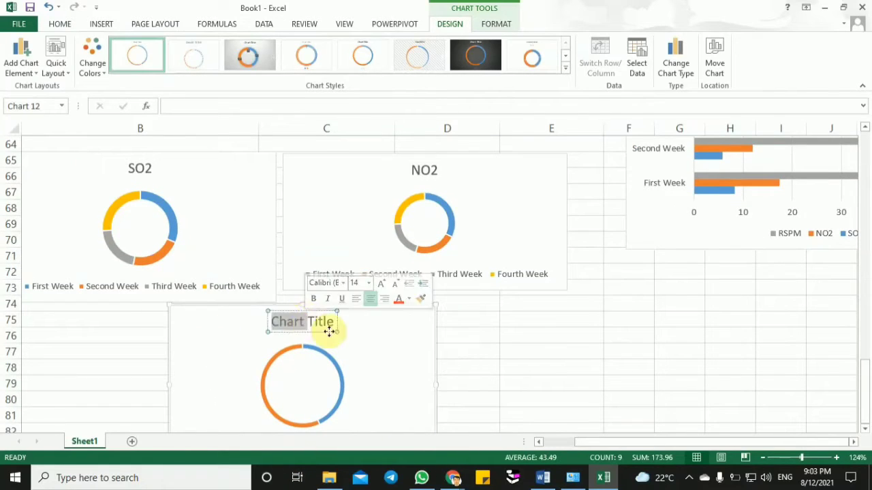
key("BackSpace")
double_click(308, 325)
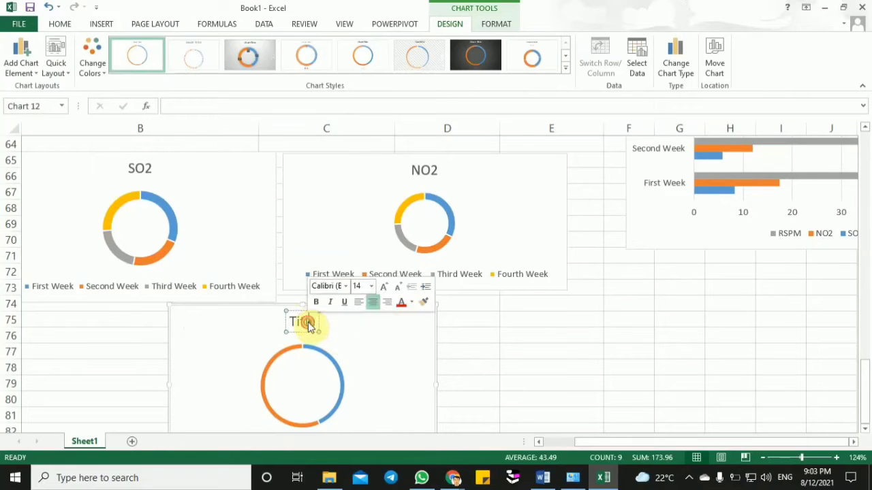
key("BackSpace")
type("r")
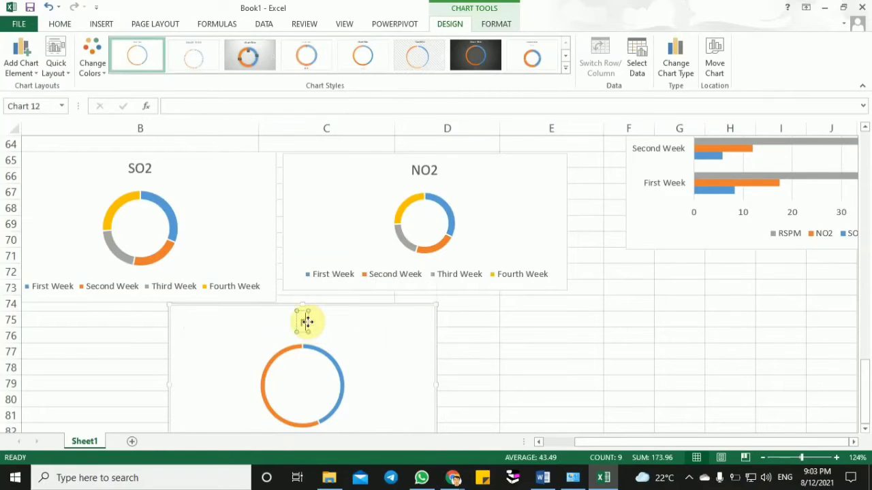
type("psm")
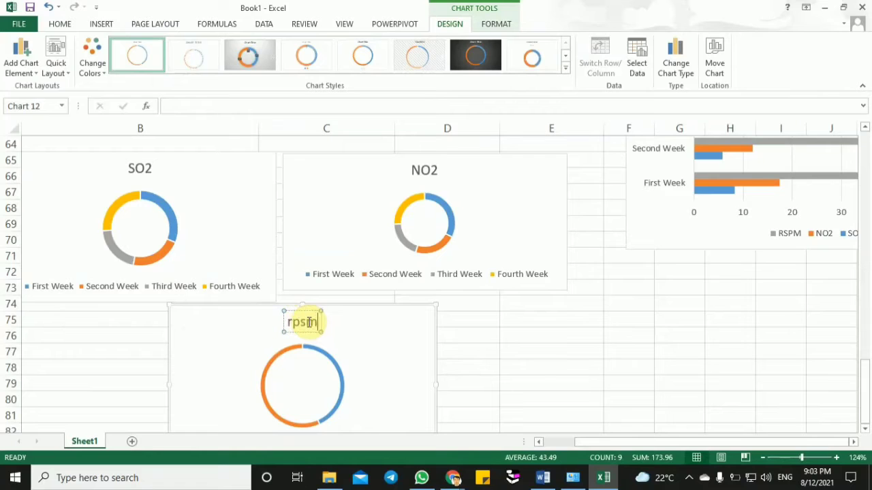
left_click(607, 346)
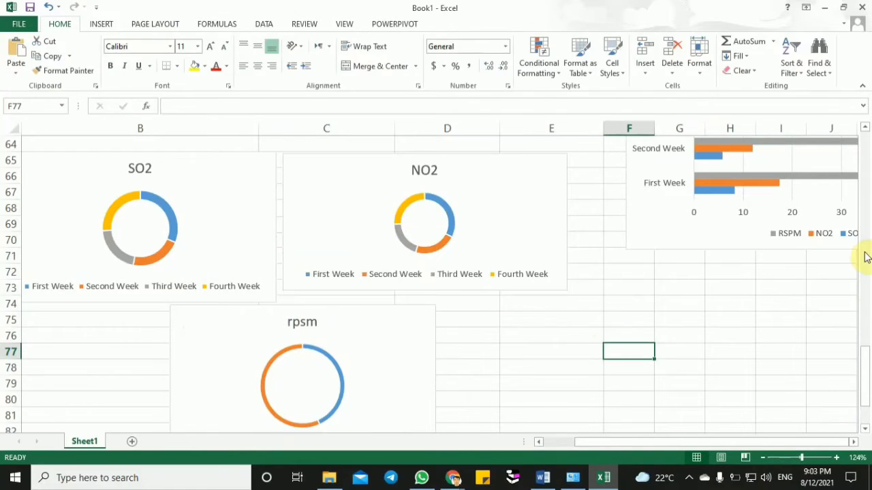
- Extend the NO2 doughnut chart's lower edge so its height matches the SO2 doughnut beside it
left_click_drag(866, 410, 866, 416)
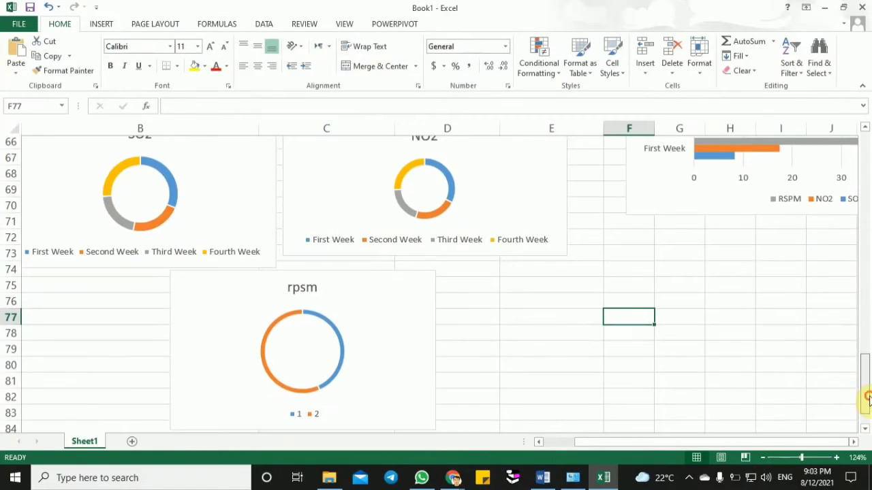
left_click(795, 458)
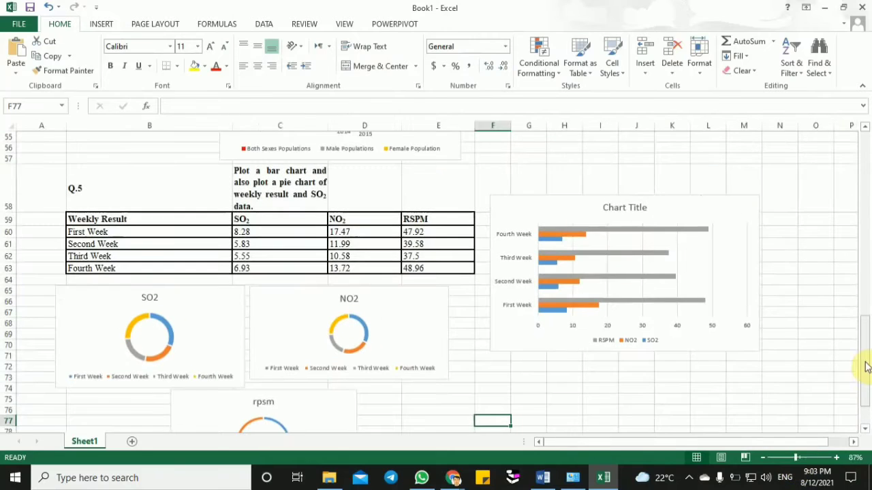
left_click_drag(868, 354, 867, 362)
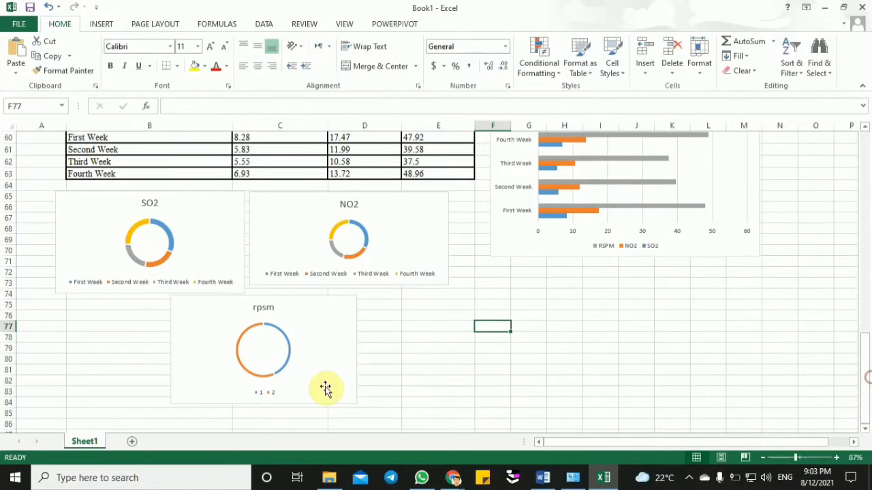
left_click(145, 368)
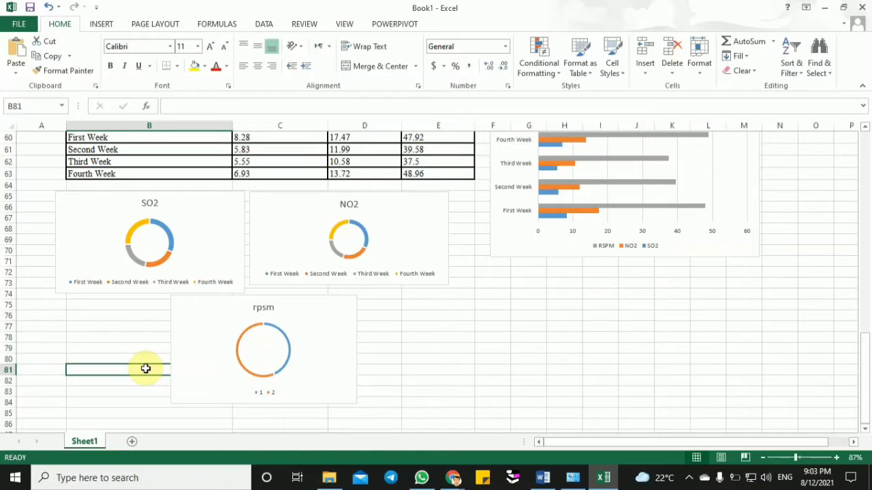
left_click(194, 233)
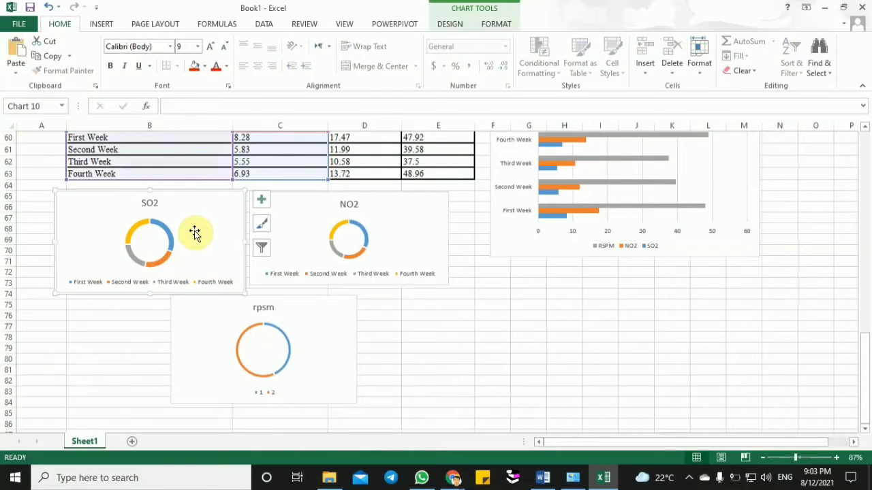
left_click(293, 244)
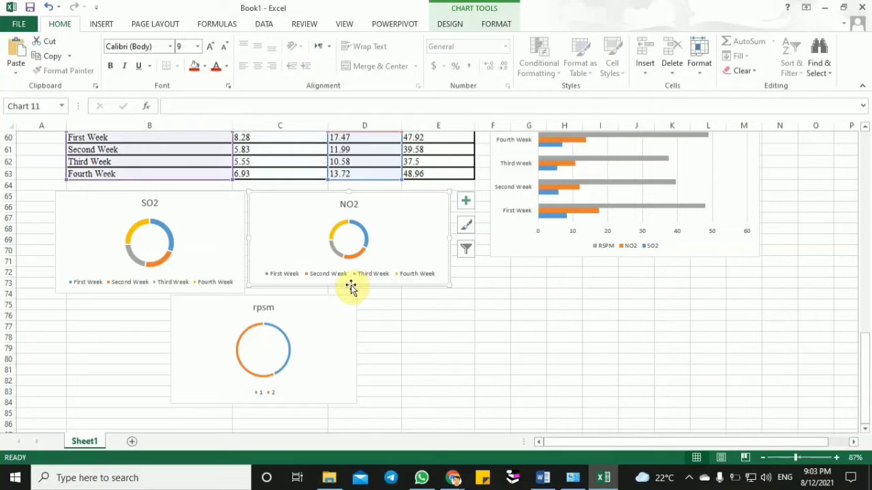
left_click_drag(350, 284, 349, 293)
left_click(434, 370)
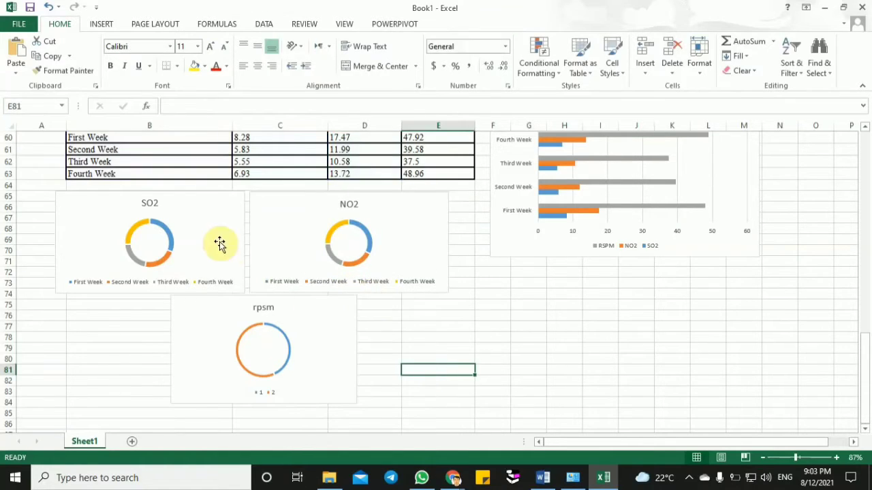
left_click(193, 221)
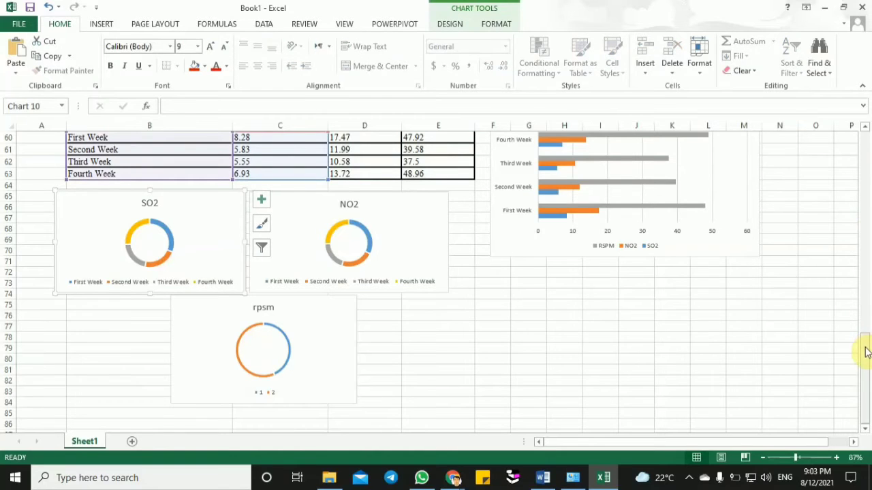
left_click_drag(864, 344, 864, 328)
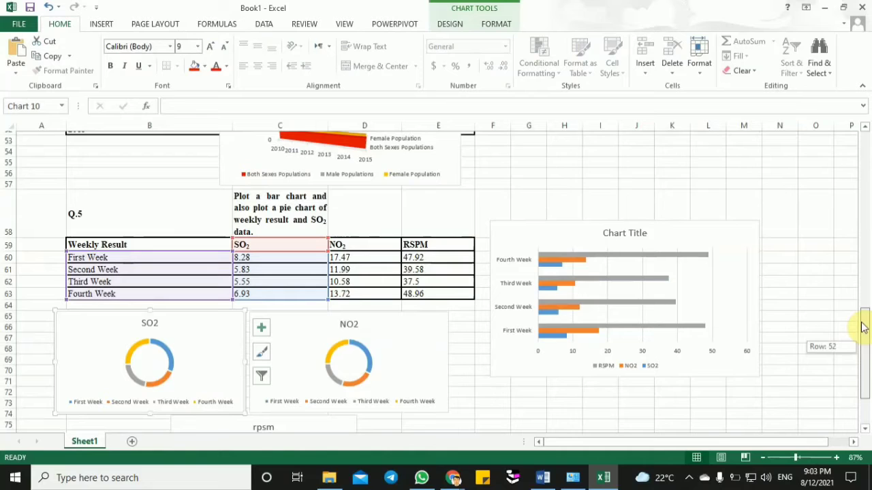
mouse_move(863, 327)
left_mouse_down()
mouse_move(869, 363)
mouse_move(867, 344)
left_mouse_up()
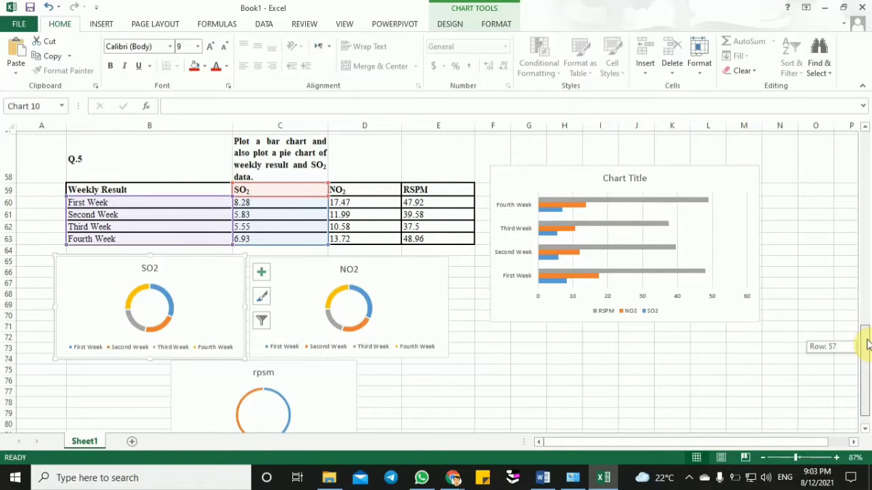
mouse_move(867, 344)
left_mouse_down()
mouse_move(866, 336)
mouse_move(862, 347)
left_mouse_up()
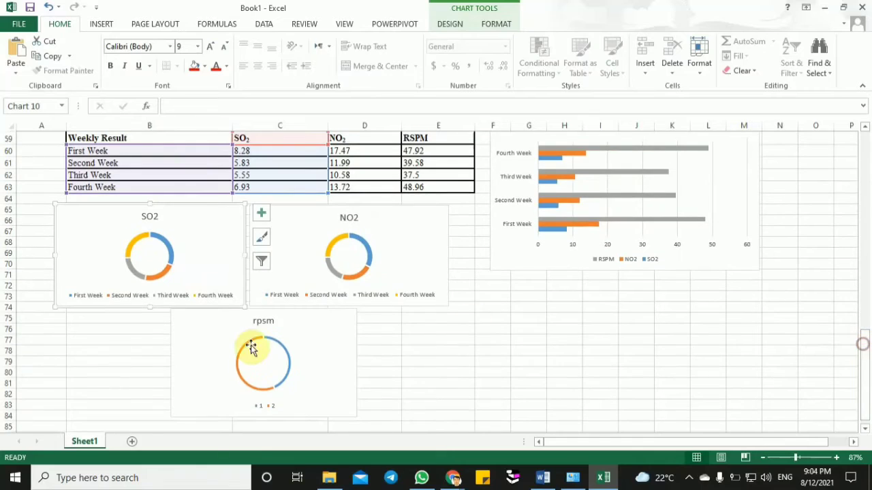
left_click(142, 154)
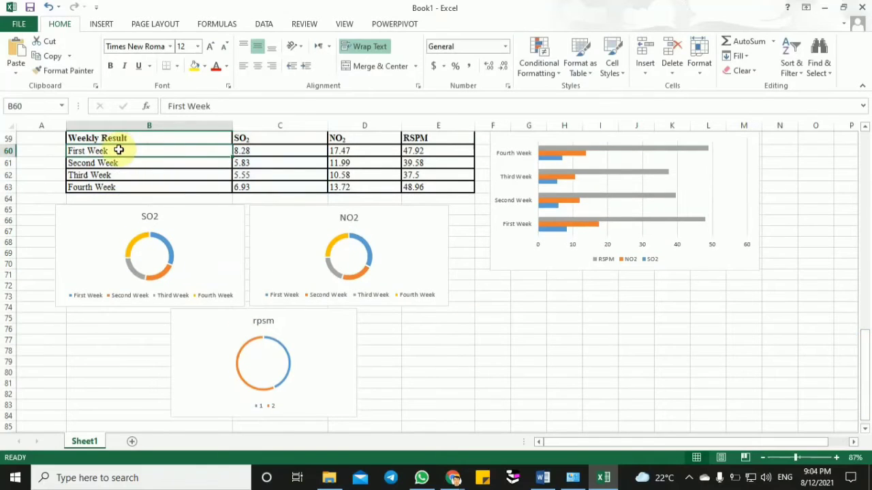
left_click_drag(147, 154, 153, 193)
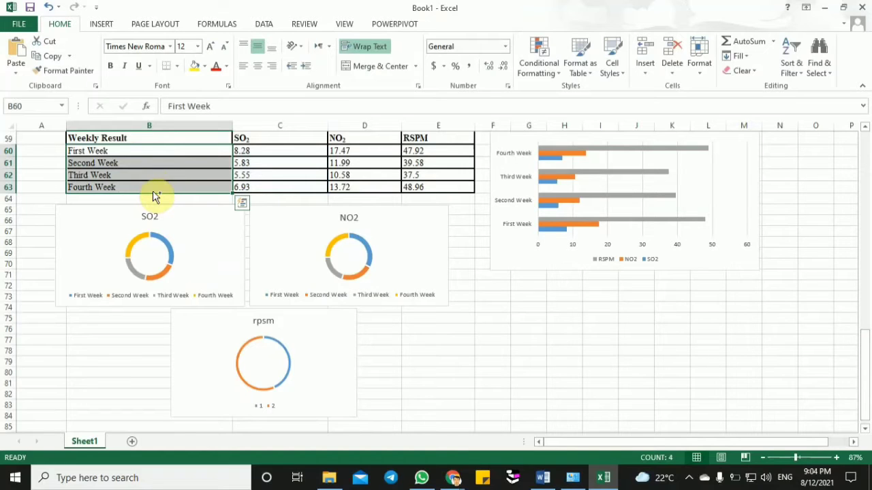
key("ctrl+q")
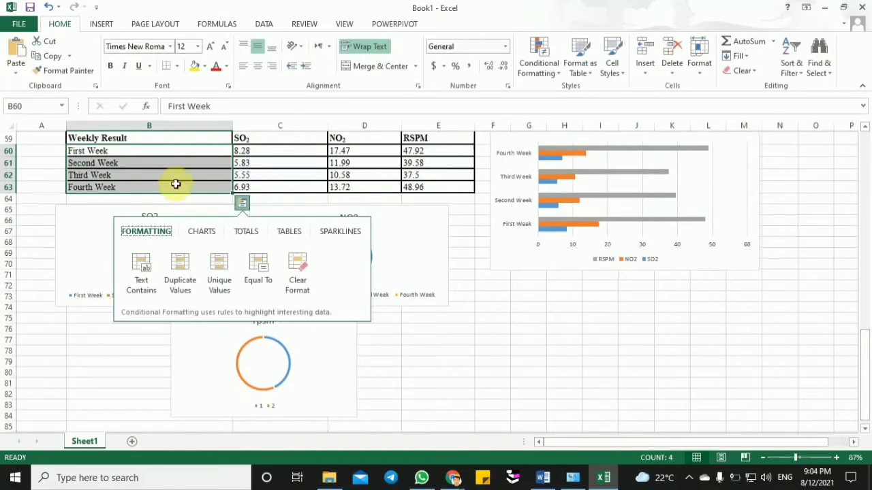
left_click_drag(342, 141, 360, 190)
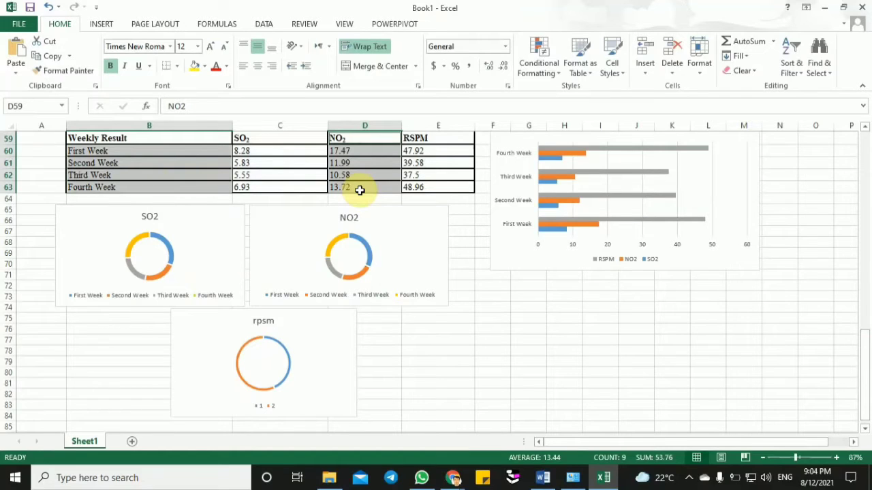
left_click(104, 26)
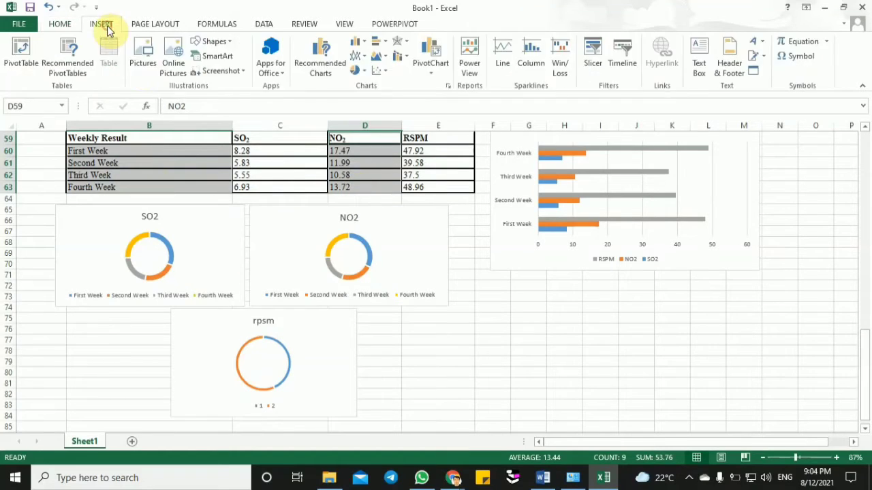
left_click(359, 70)
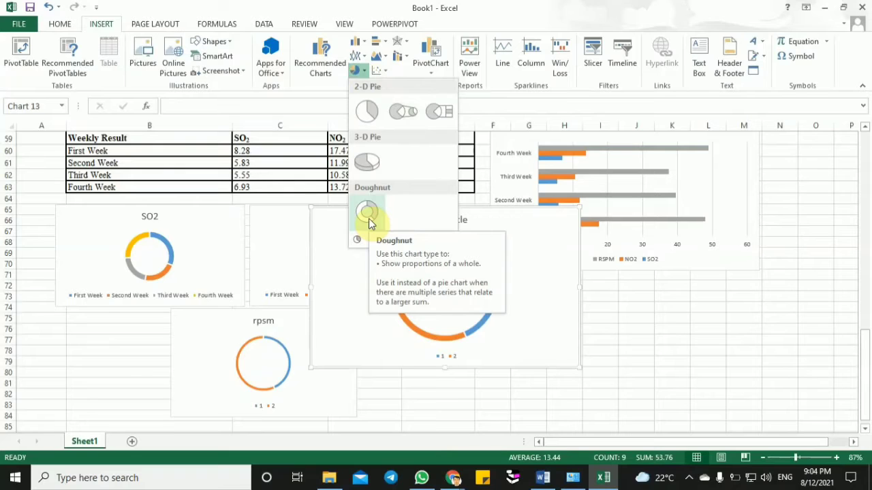
left_click(274, 243)
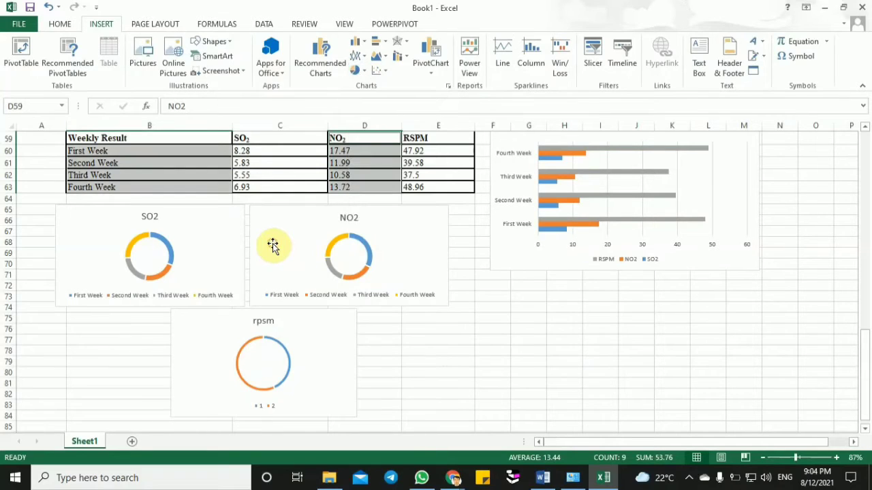
- Add data labels to the NO2 doughnut chart and leave the chart selection
left_click(273, 243)
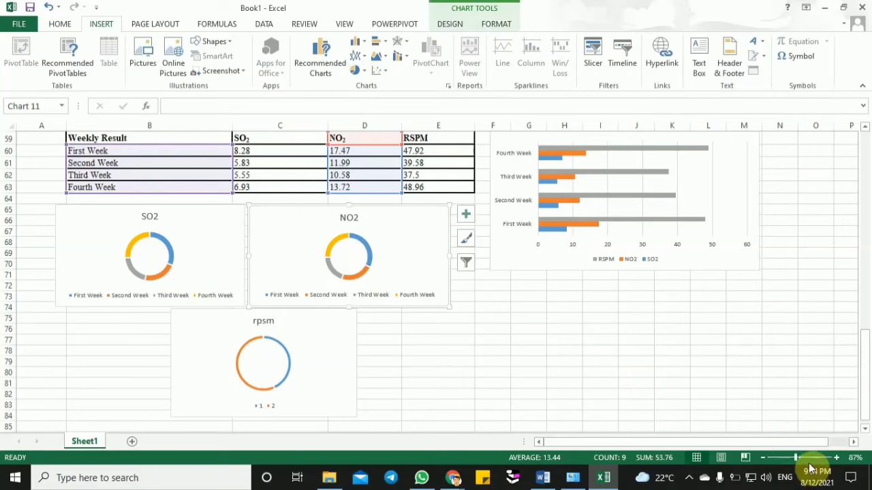
left_click(803, 458)
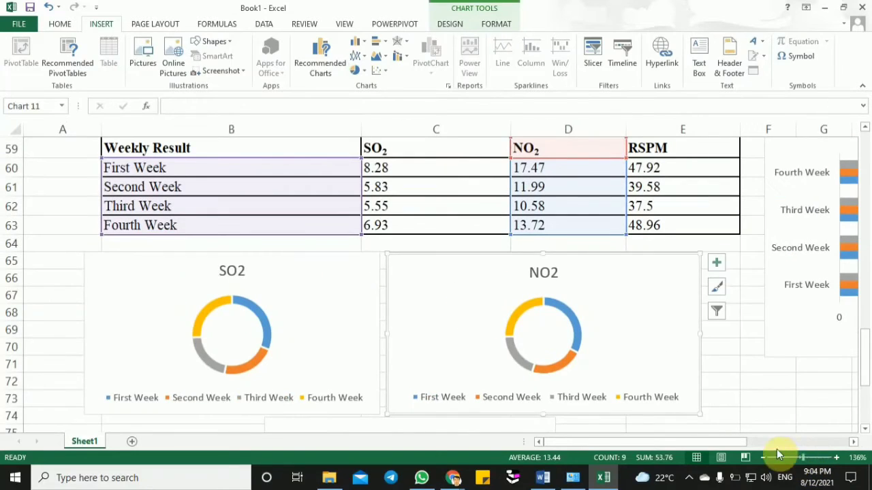
left_click(717, 264)
left_click(746, 290)
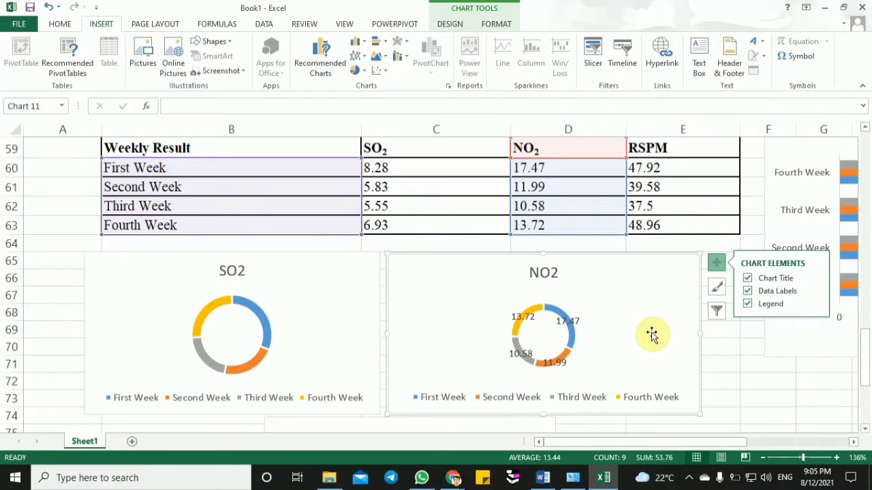
left_click(770, 380)
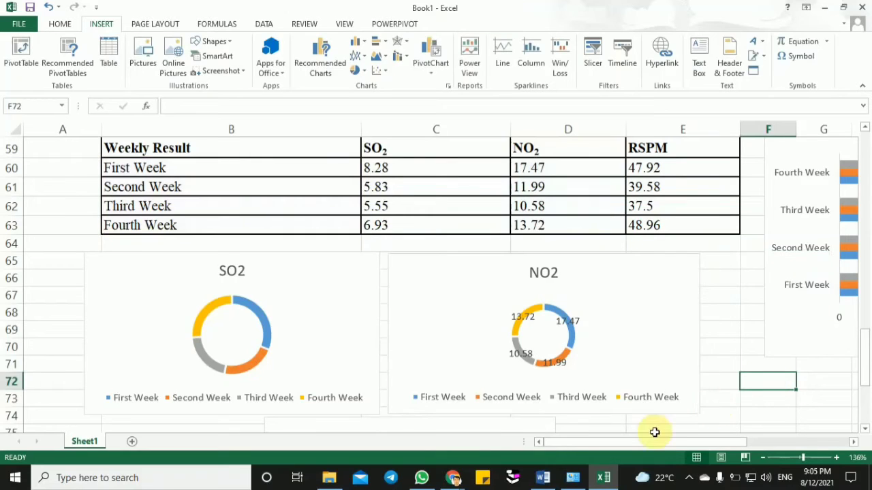
- Switch to the Word exercise document and examine the Q.6 Causes of Data Loss table and the start of Q.7
left_click(544, 476)
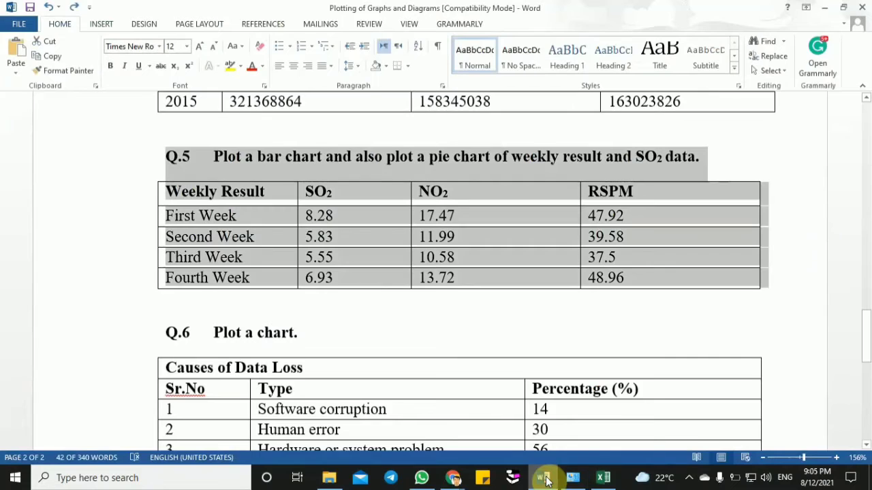
left_click(534, 344)
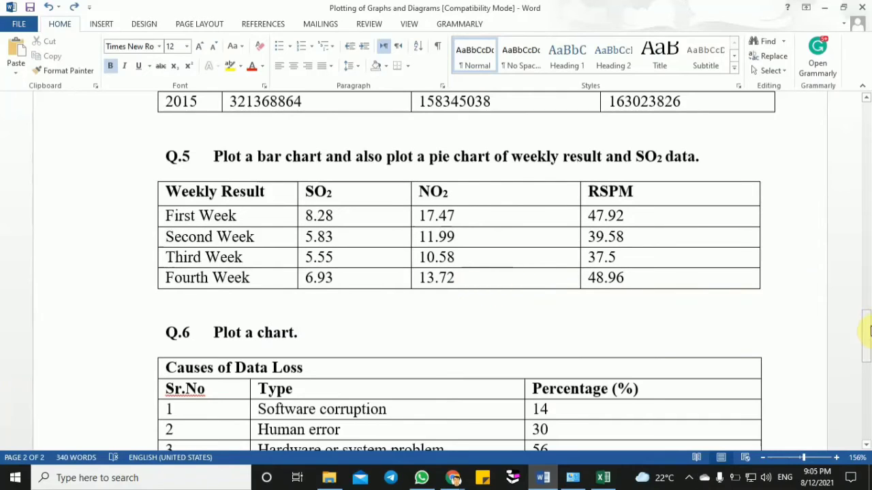
left_click_drag(868, 329, 868, 345)
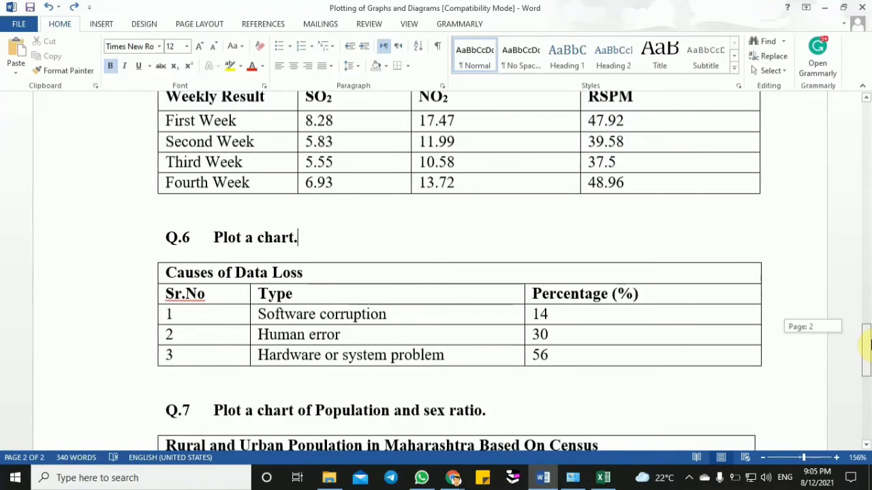
left_click_drag(867, 344, 868, 353)
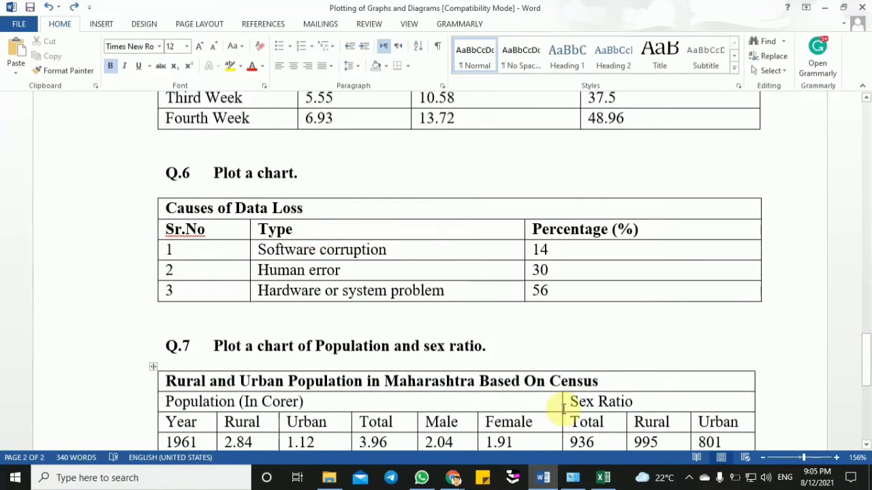
- Check the participants in the Google Meet call and return to the Excel workbook
left_click(602, 476)
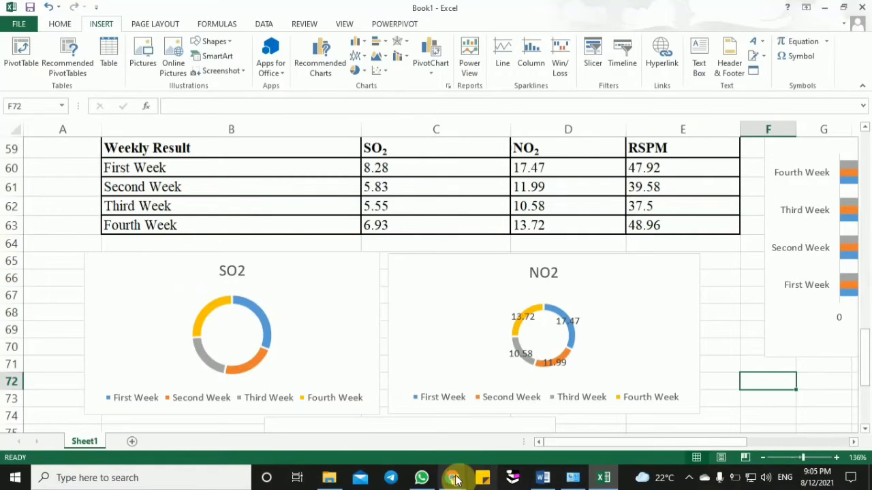
mouse_move(451, 481)
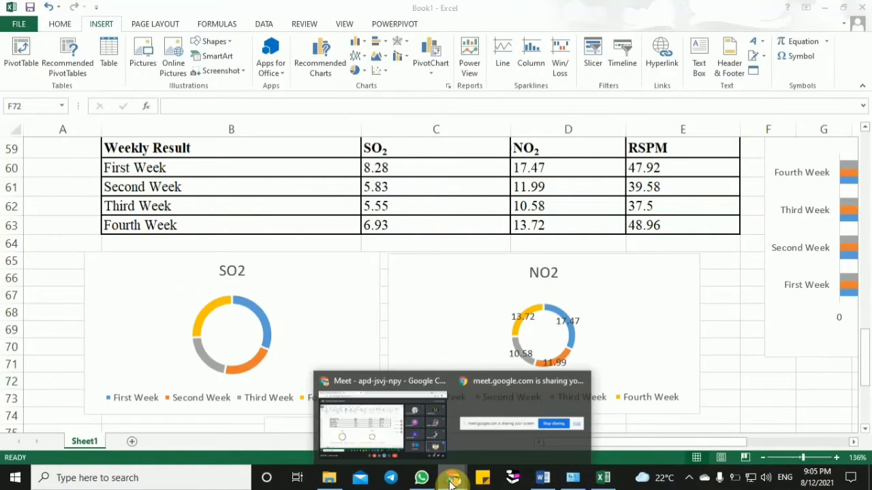
left_click(391, 418)
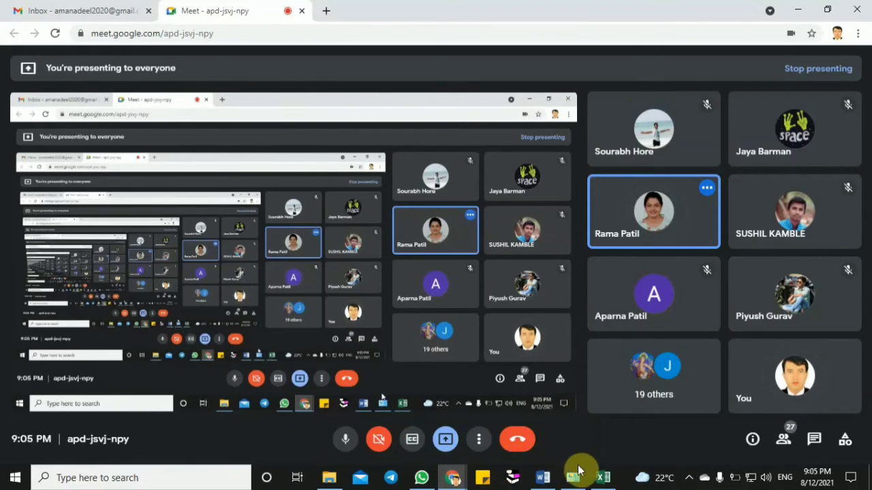
left_click(603, 476)
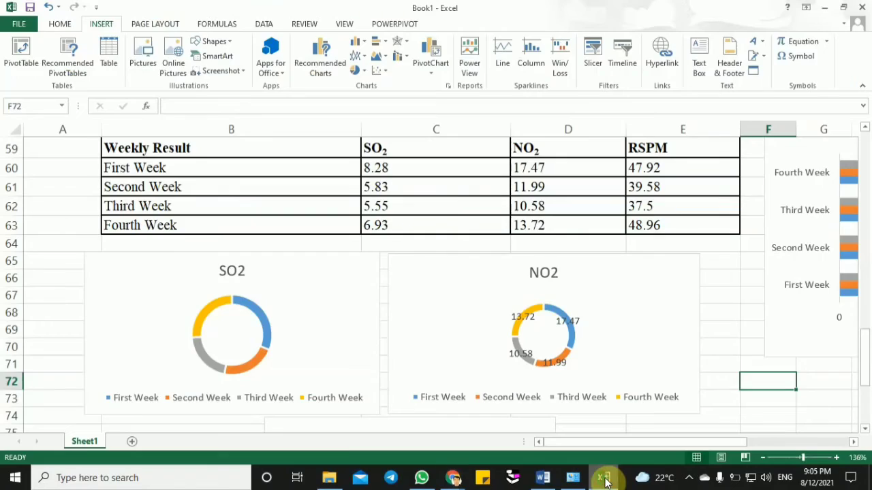
- Delete the rpsm doughnut chart below the SO2 and NO2 charts
left_click(730, 344)
mouse_move(866, 346)
left_mouse_down()
mouse_move(866, 381)
mouse_move(867, 360)
left_mouse_up()
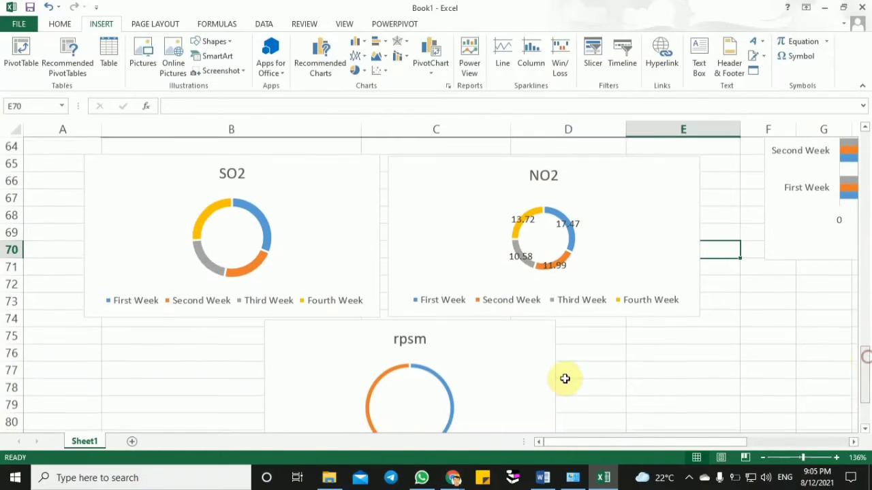
left_click(536, 351)
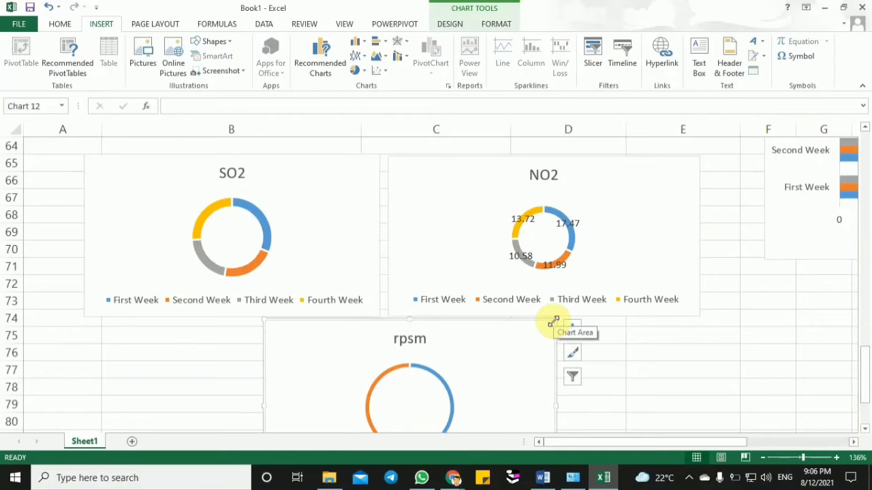
left_click_drag(554, 320, 518, 347)
key("Delete")
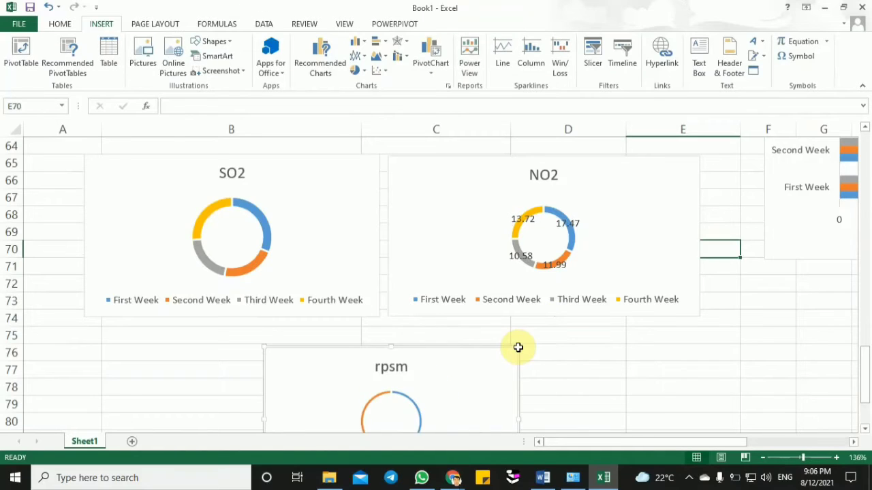
left_click_drag(865, 363, 865, 351)
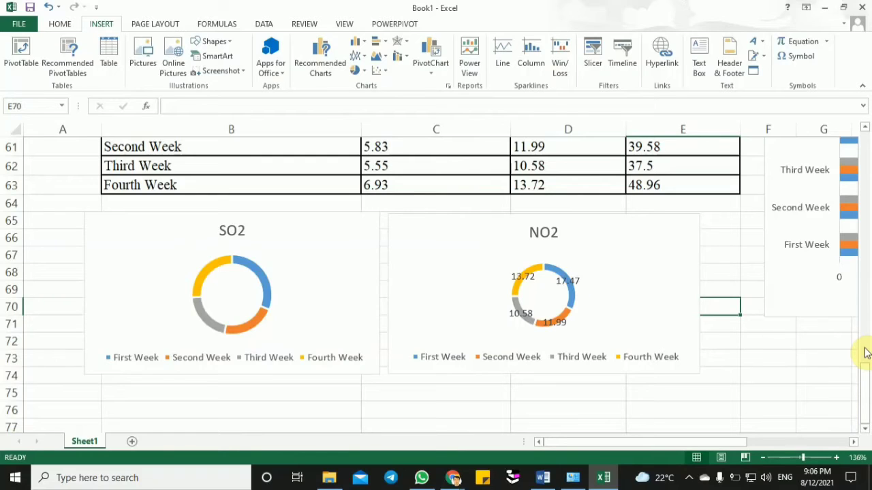
- Switch to the Google Meet call and admit the waiting participant
left_click(450, 480)
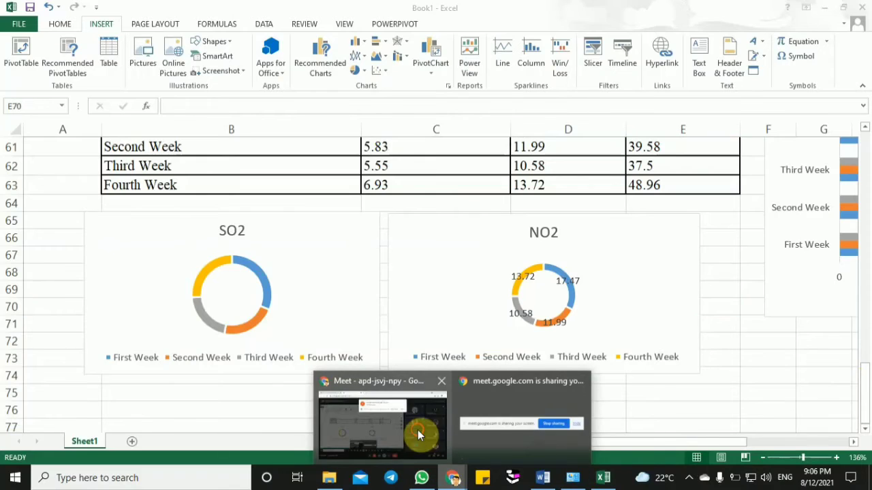
left_click(417, 431)
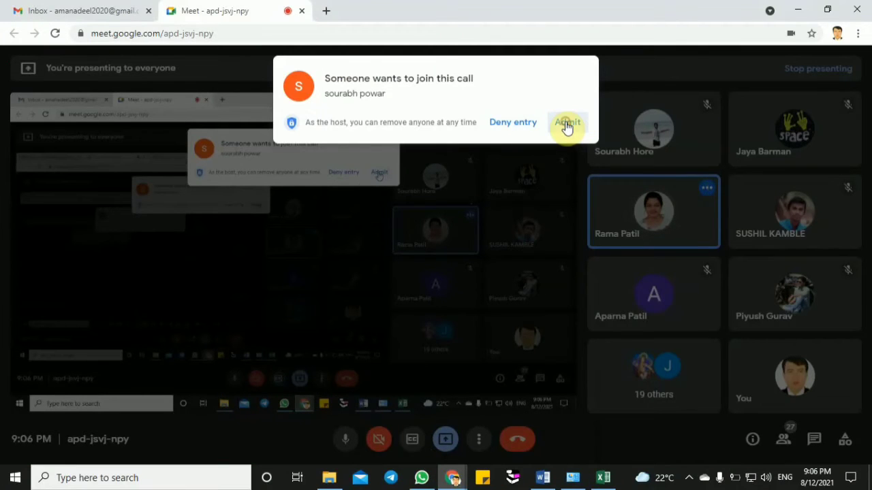
left_click(566, 122)
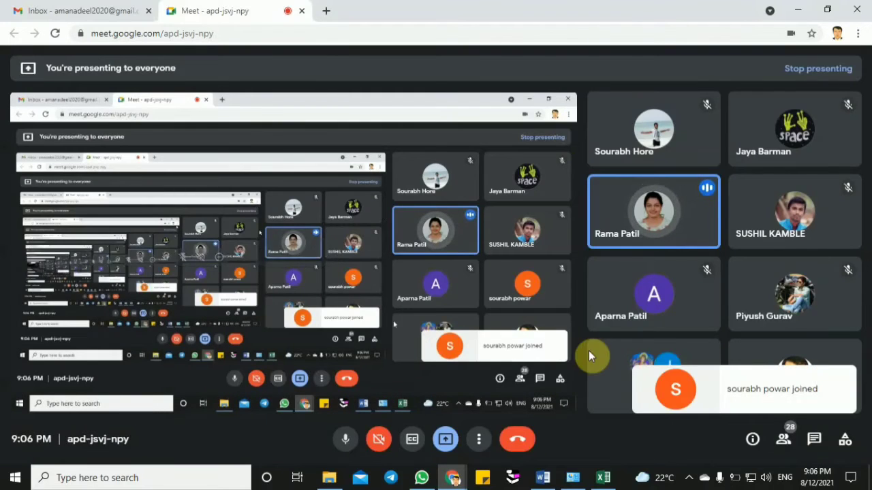
- Switch to Word and review the types and percentages in the Q.6 Causes of Data Loss table
left_click(545, 477)
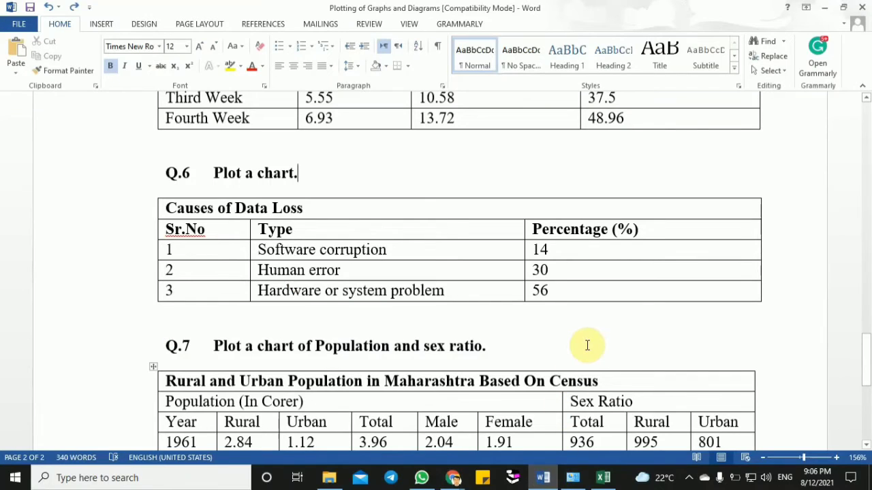
mouse_move(602, 484)
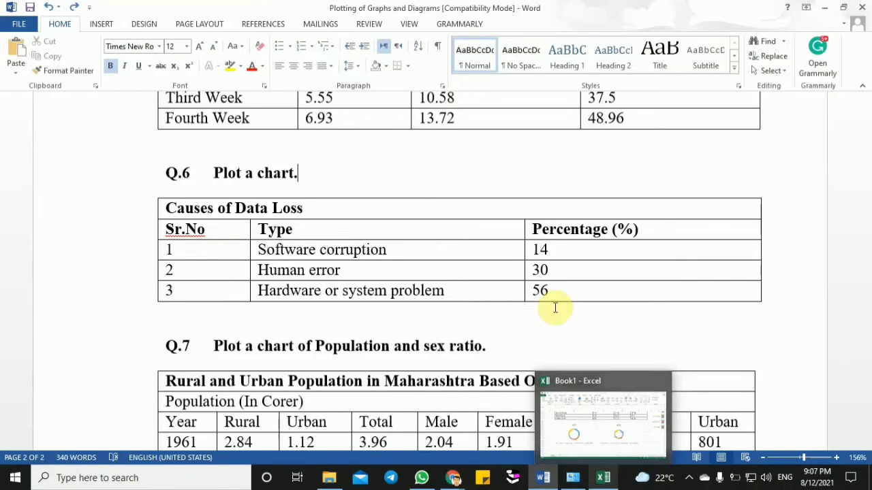
left_click(585, 312)
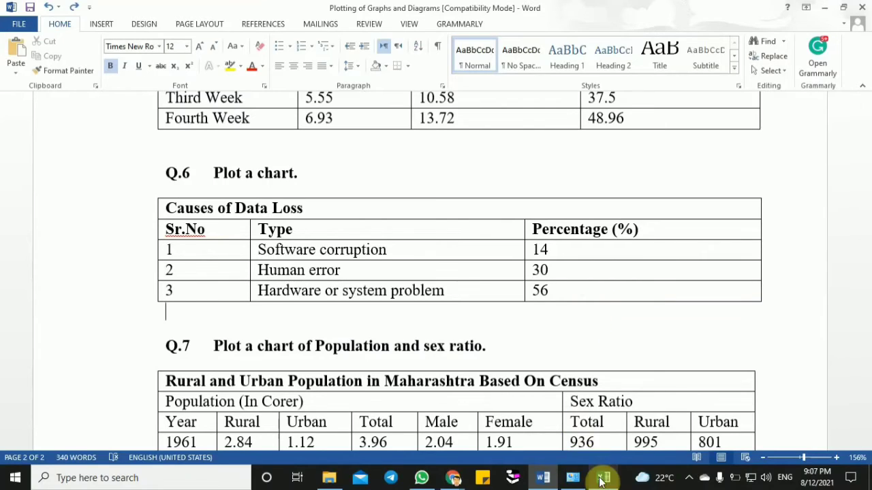
left_click(558, 290)
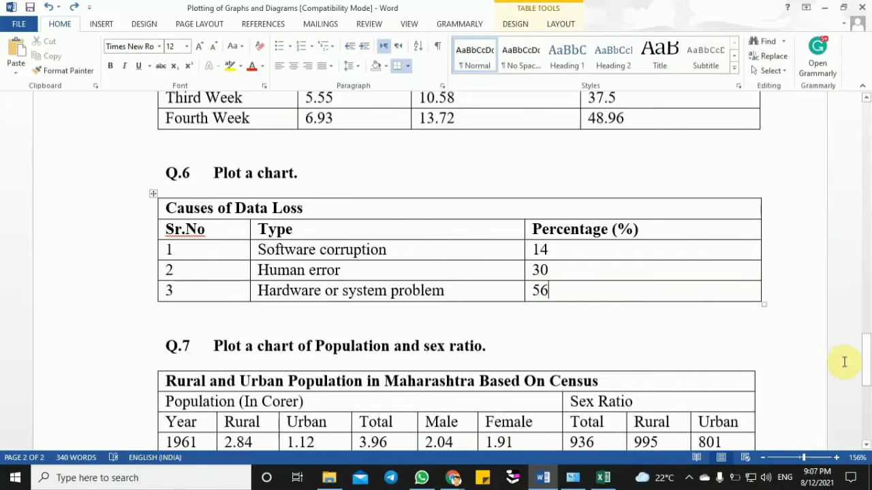
- Examine the Q.7 rural and urban population table in Word, including its Population and Sex Ratio column groups
left_click_drag(862, 379, 868, 405)
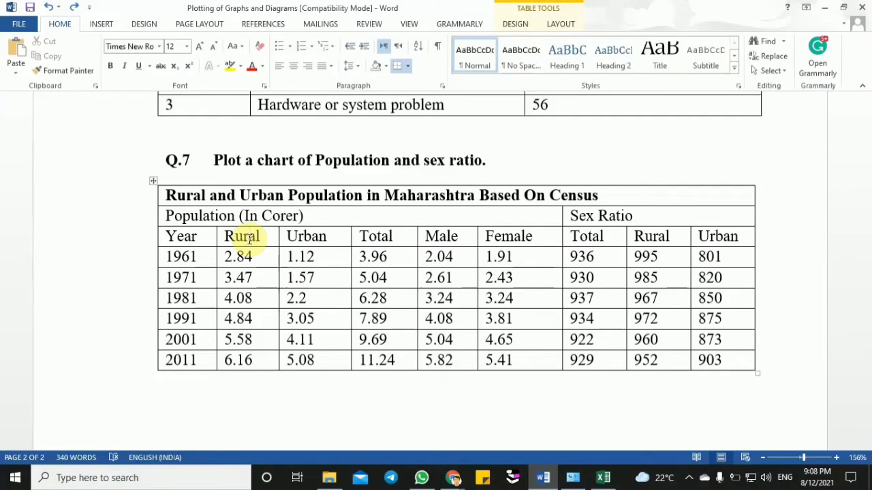
left_click(283, 196)
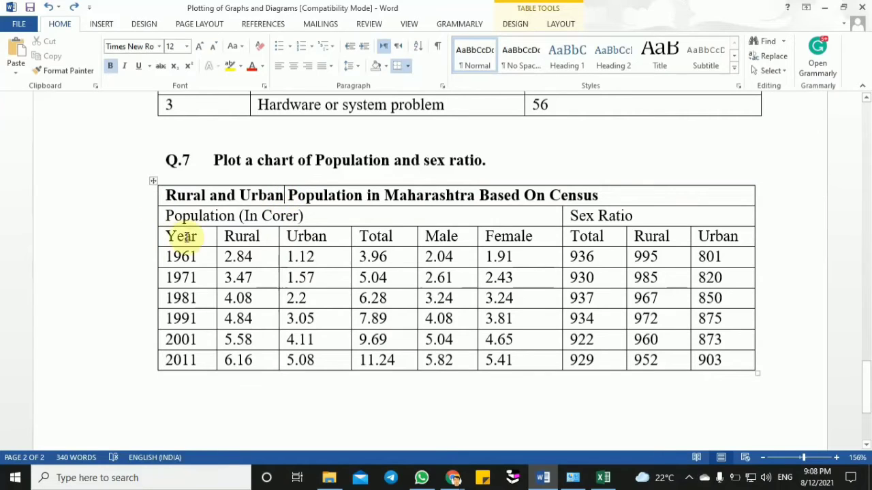
left_click_drag(207, 240, 515, 383)
left_click_drag(559, 361, 704, 351)
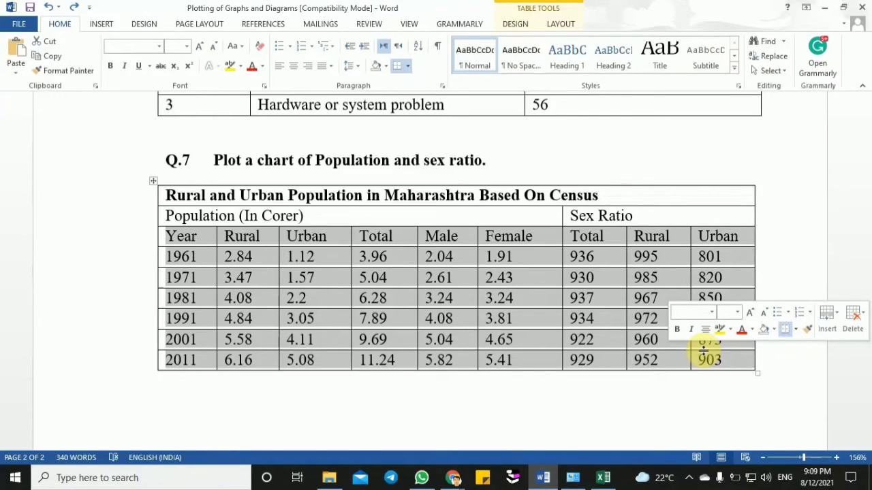
left_click(283, 218)
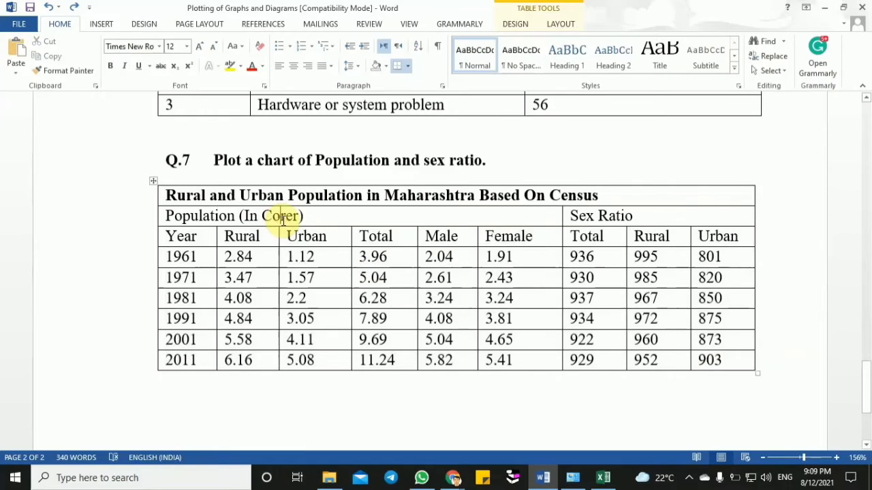
left_click_drag(237, 216, 168, 221)
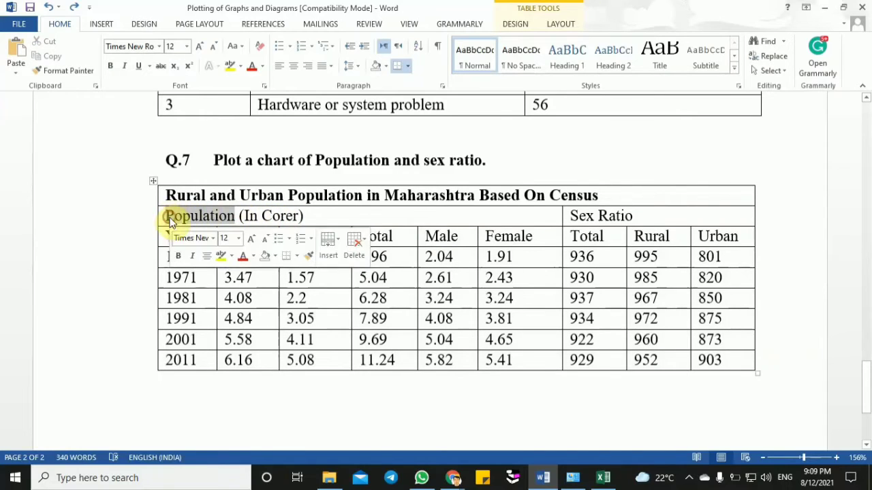
left_click(585, 217)
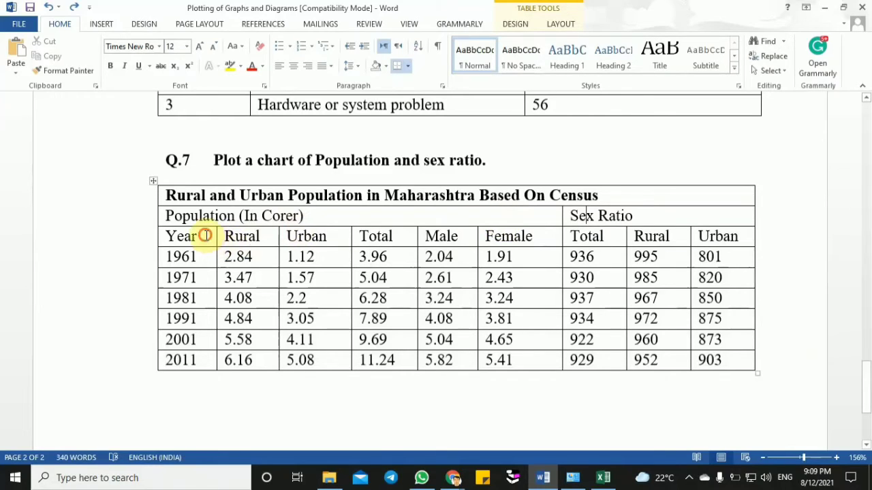
left_click_drag(205, 236, 508, 361)
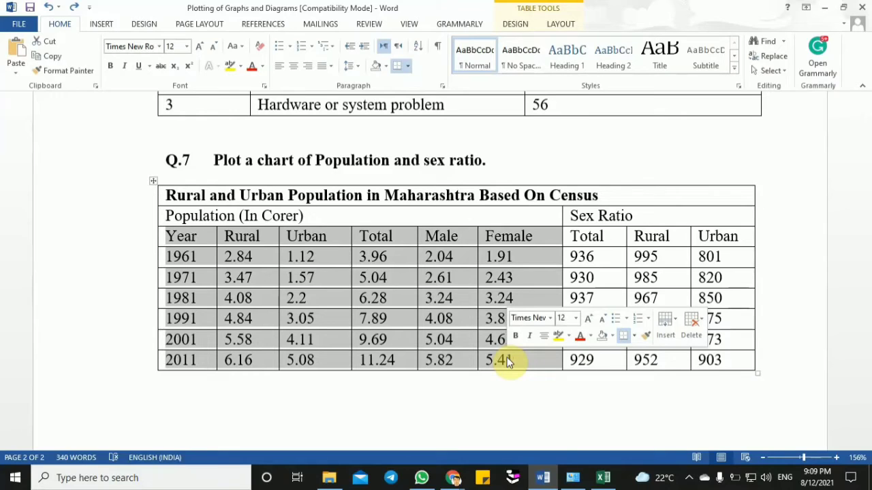
left_click(102, 26)
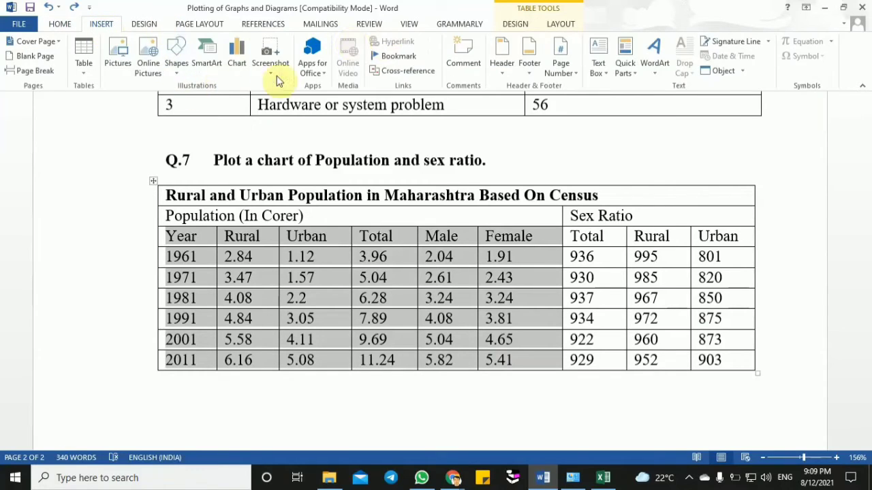
left_click(239, 67)
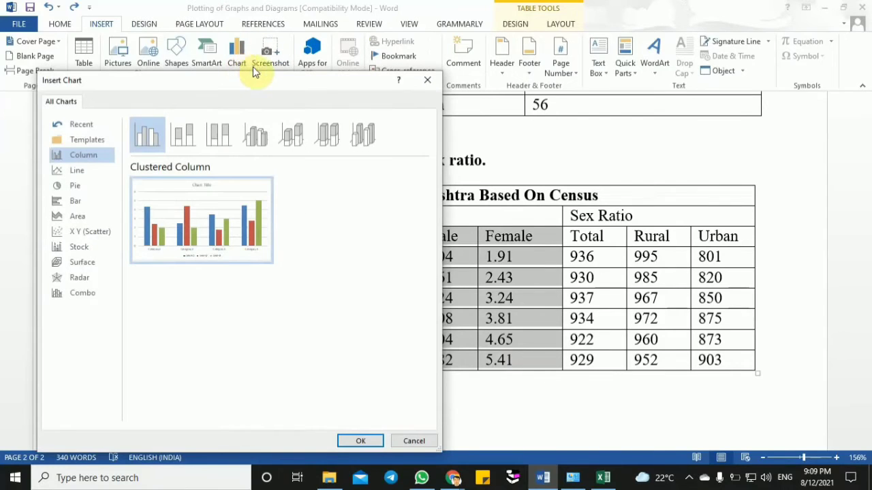
left_click(428, 83)
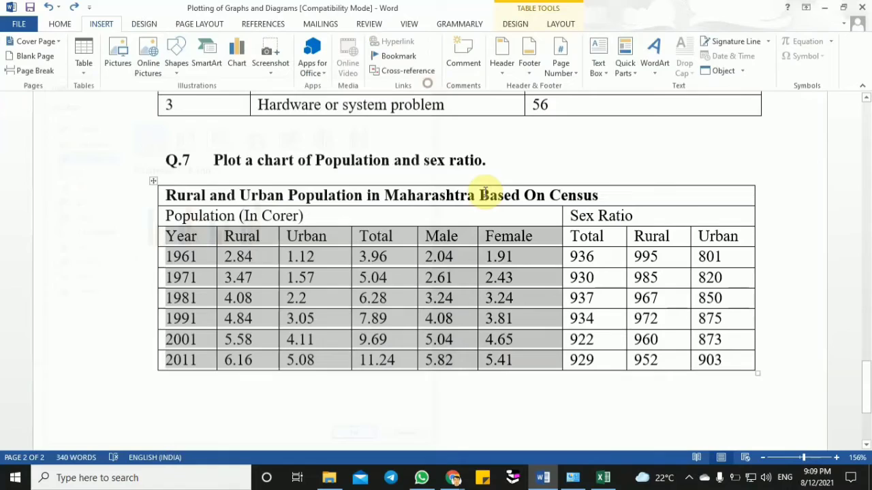
left_click(478, 260)
- Copy the Q.7 heading and complete population table from Word and paste them into the Excel sheet at B76
left_click_drag(171, 161, 685, 364)
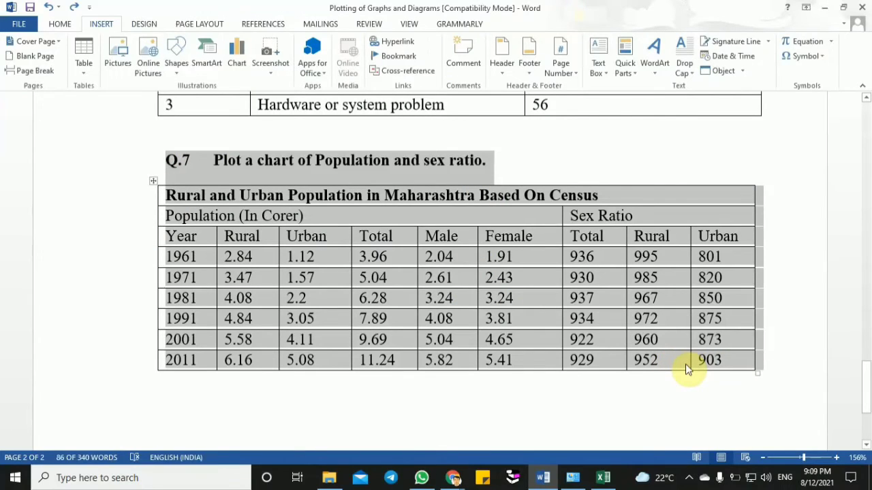
left_click(603, 477)
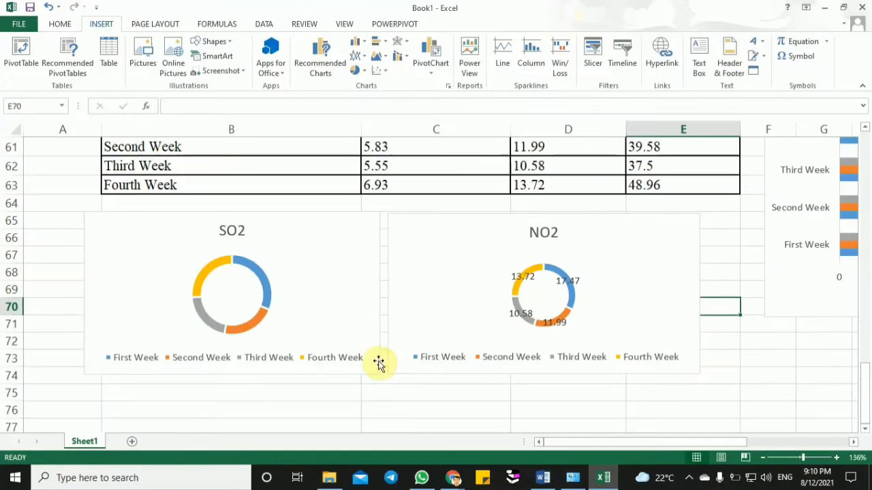
left_click(226, 413)
key("ctrl+v")
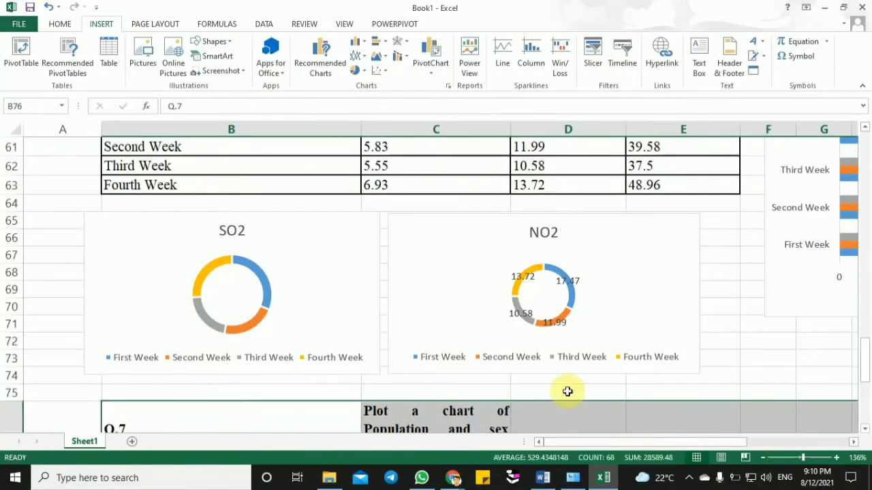
- Insert a 2-D clustered column chart from the Q.7 population data in B79:G85, Year through Female
mouse_move(866, 374)
left_mouse_down()
mouse_move(866, 365)
mouse_move(865, 374)
left_mouse_up()
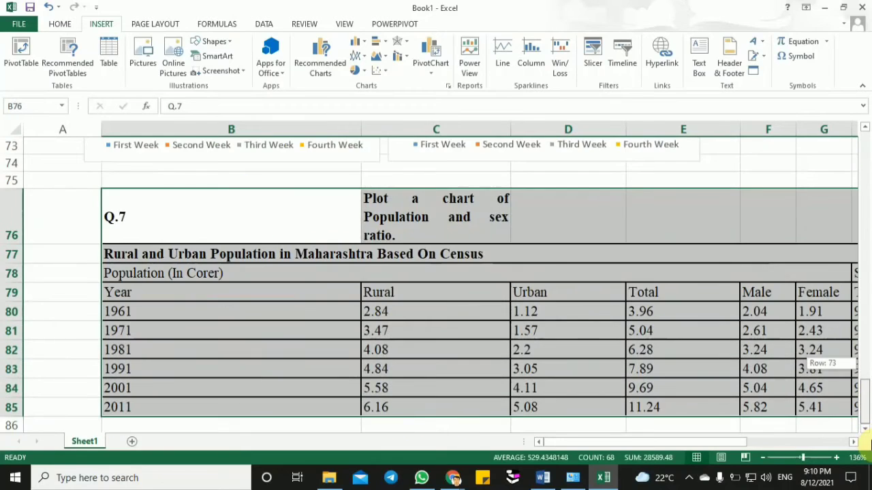
left_click(482, 356)
left_click_drag(164, 290, 819, 407)
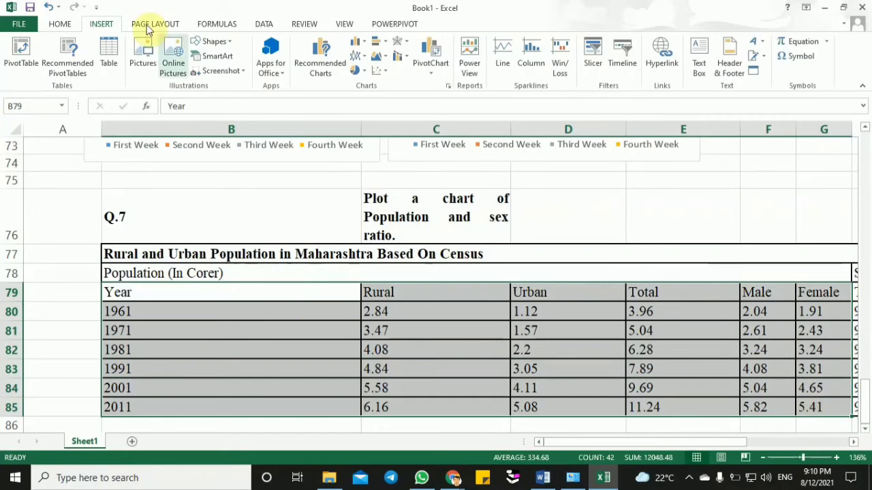
left_click(360, 43)
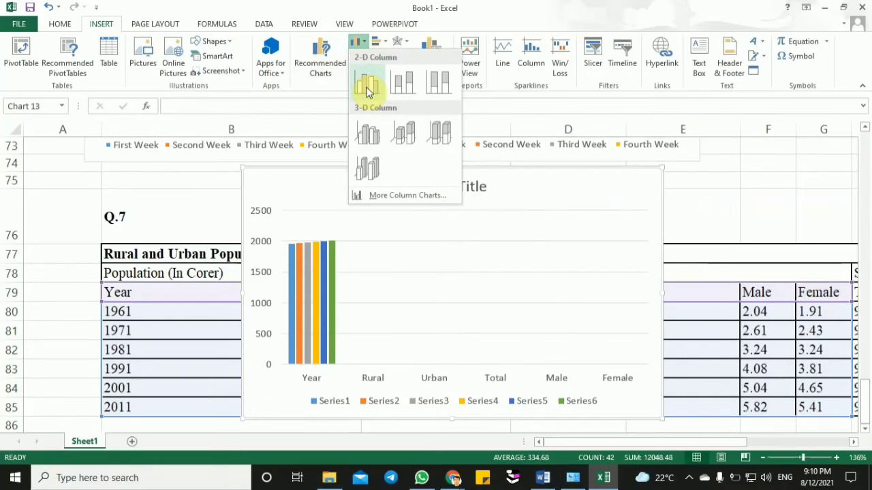
left_click(367, 87)
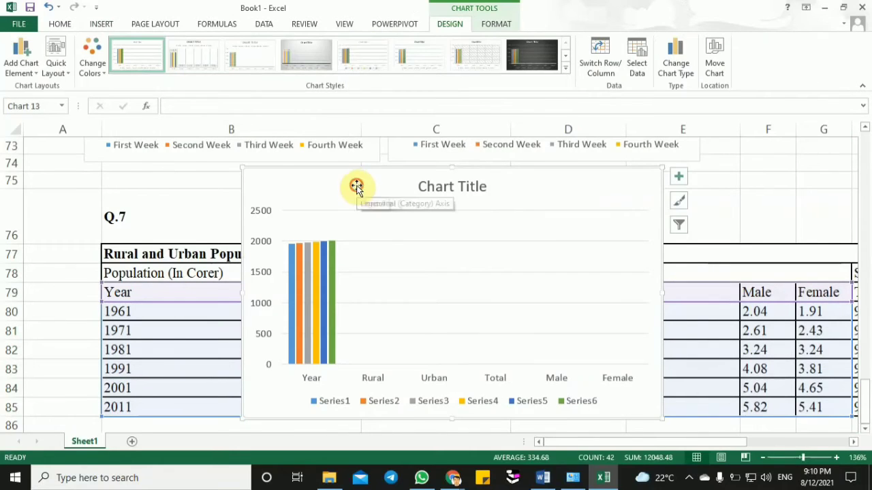
- Move the population chart down so it sits over the table's last rows and the empty rows beneath
mouse_move(241, 168)
left_mouse_down()
mouse_move(275, 193)
mouse_move(247, 158)
left_mouse_up()
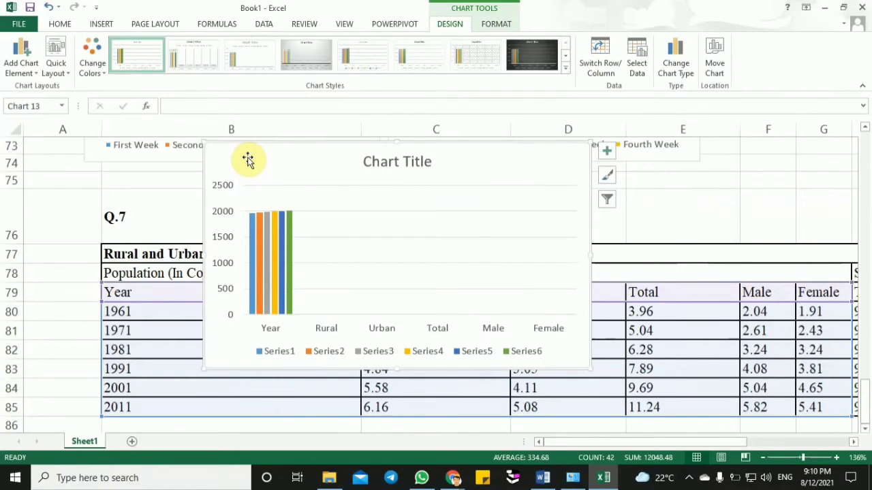
left_click(272, 331)
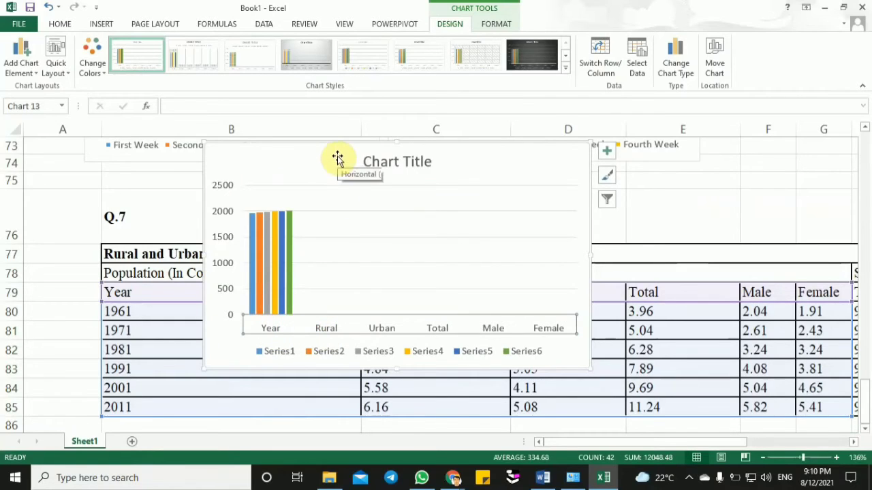
left_click_drag(337, 159, 263, 395)
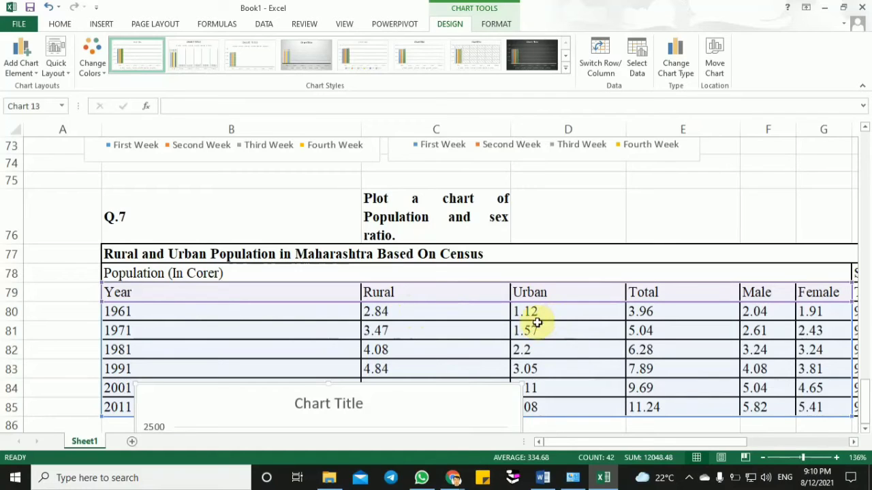
left_click_drag(281, 395, 353, 107)
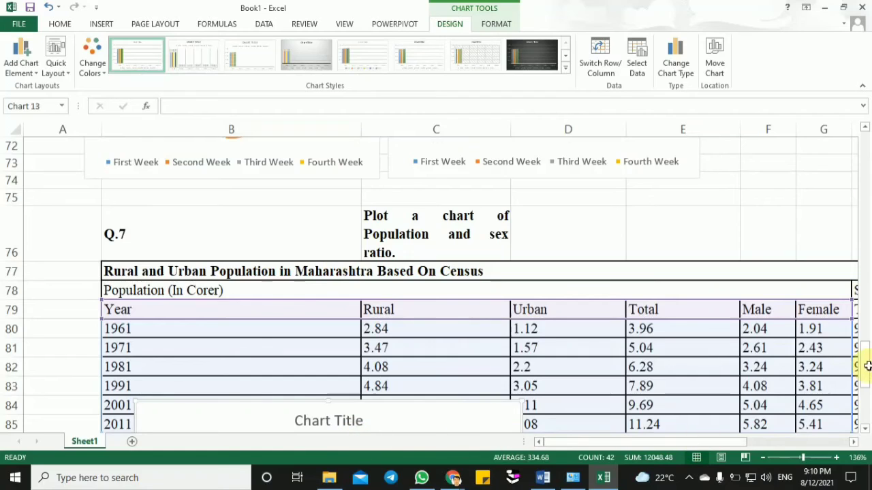
left_click_drag(863, 364, 867, 408)
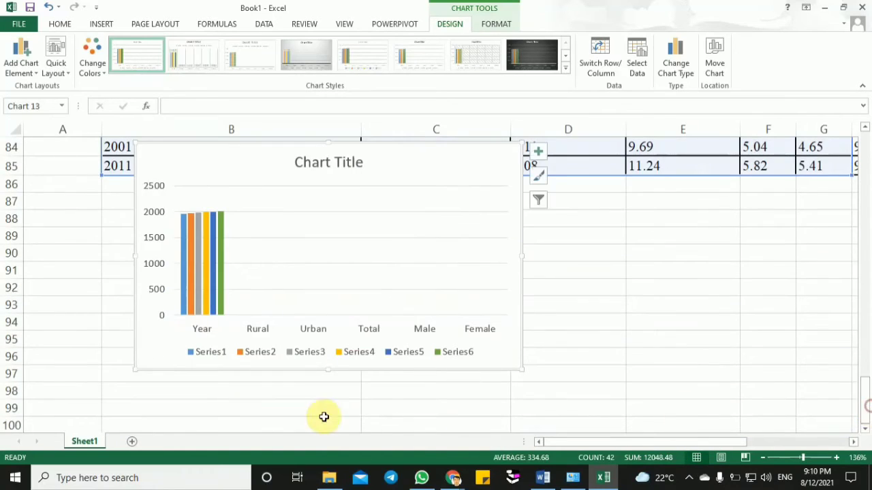
- Set the chart's horizontal axis labels to the years in B80:B85 through its data source settings
left_click(202, 332)
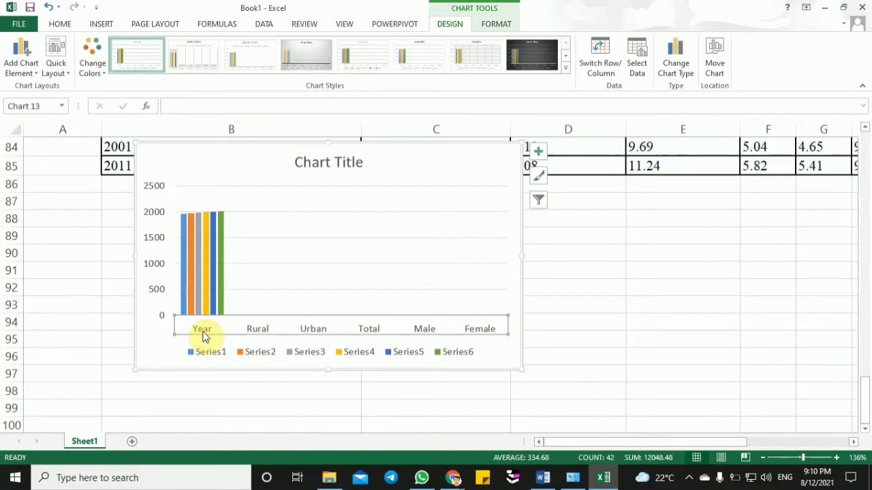
right_click(275, 330)
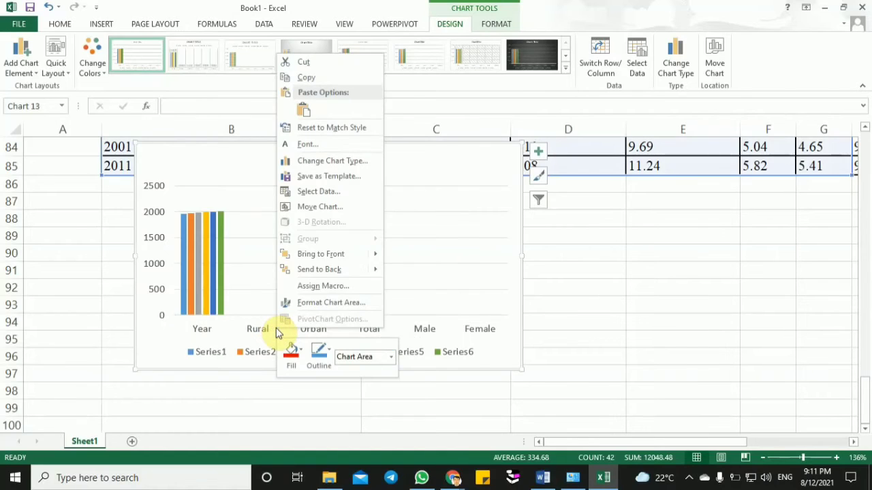
left_click(215, 327)
left_click(216, 328)
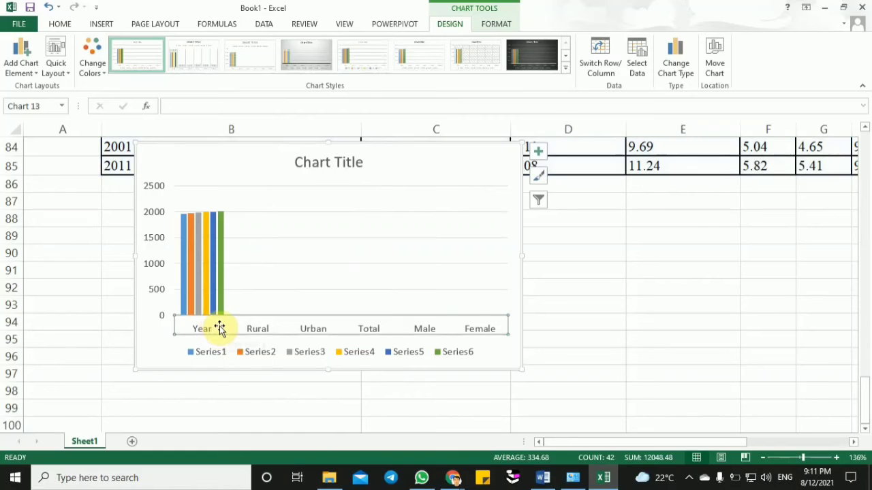
right_click(220, 330)
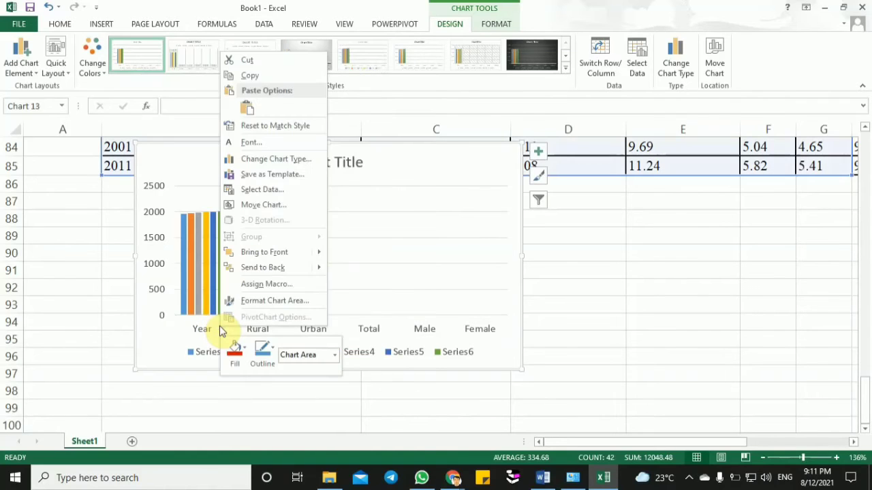
left_click(296, 190)
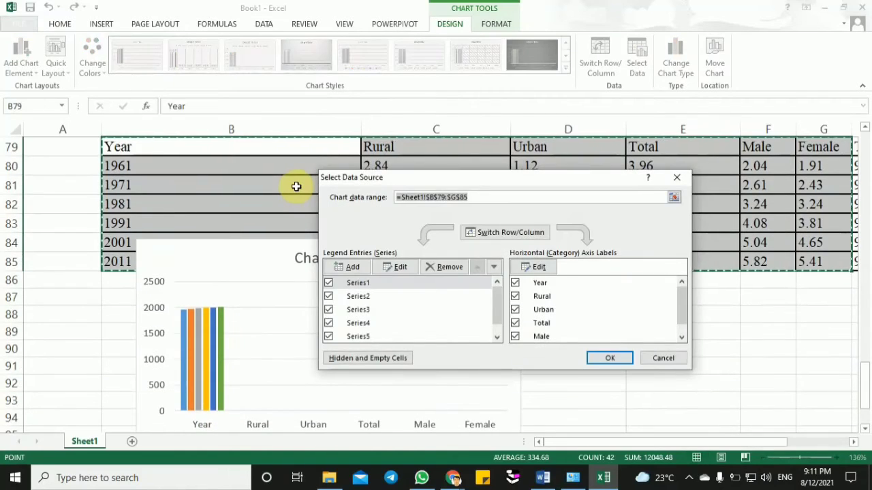
left_click(540, 268)
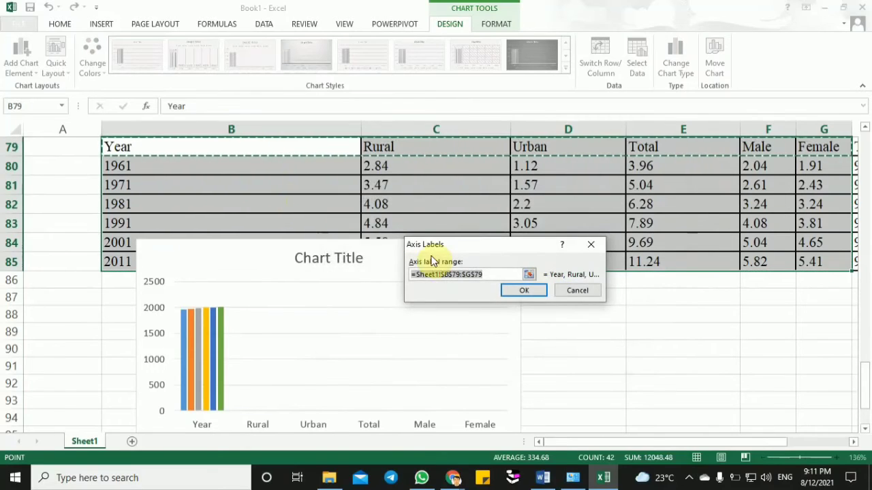
key("BackSpace")
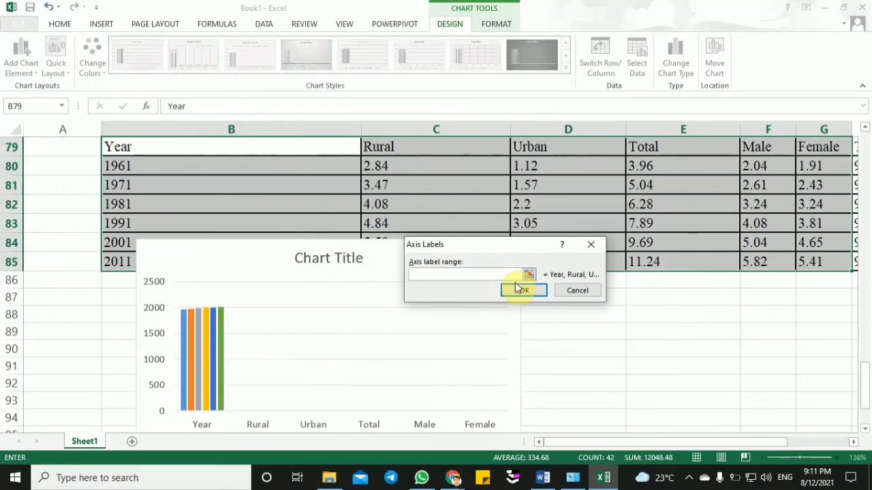
left_click_drag(175, 164, 174, 259)
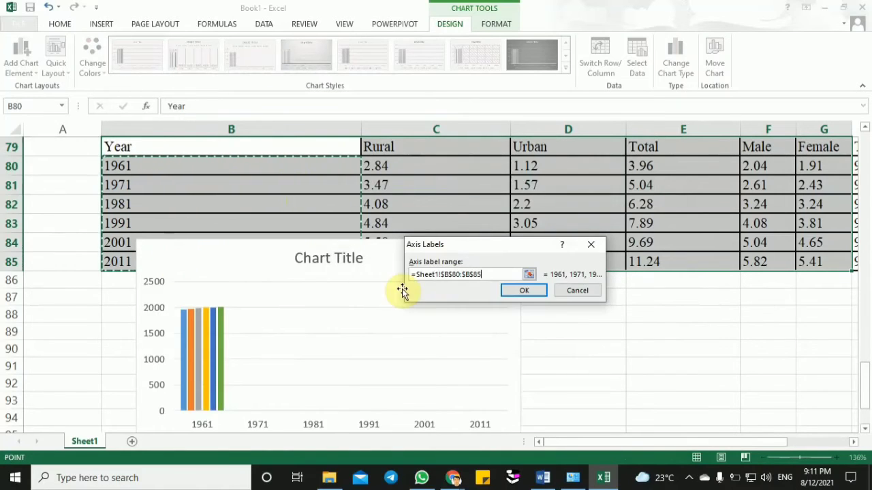
left_click(521, 291)
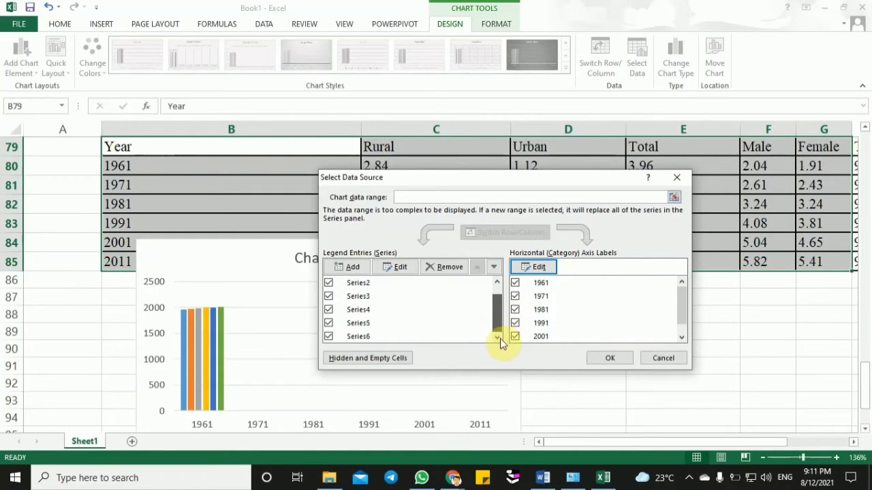
left_click(680, 303)
left_click_drag(681, 304, 681, 333)
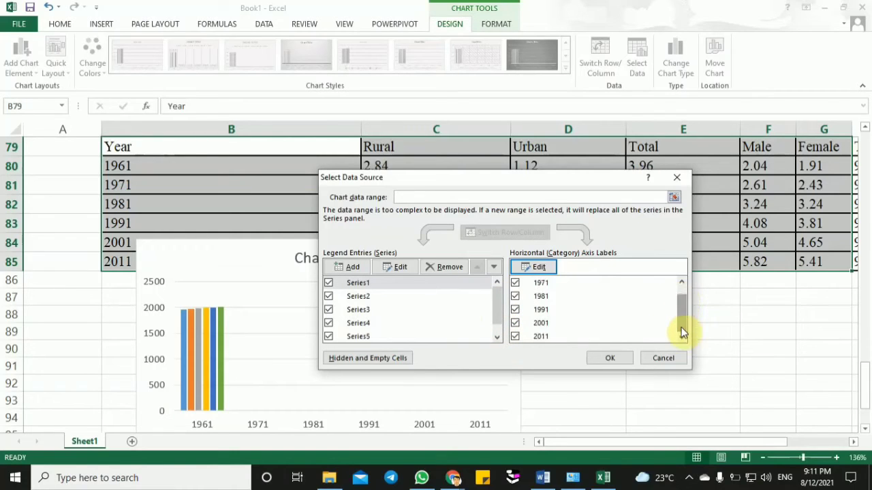
left_click(597, 358)
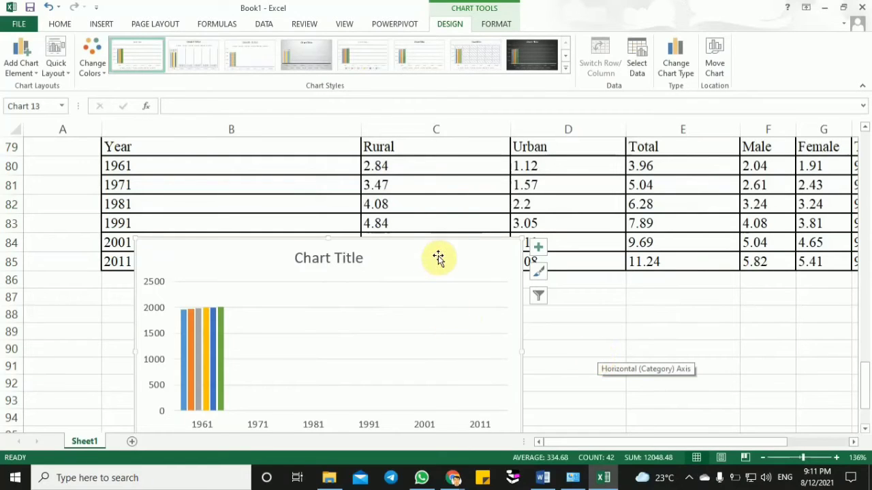
- Try to remove Series1 from the chart's data source, discard that change, and undo the last chart move
left_click_drag(438, 257, 506, 189)
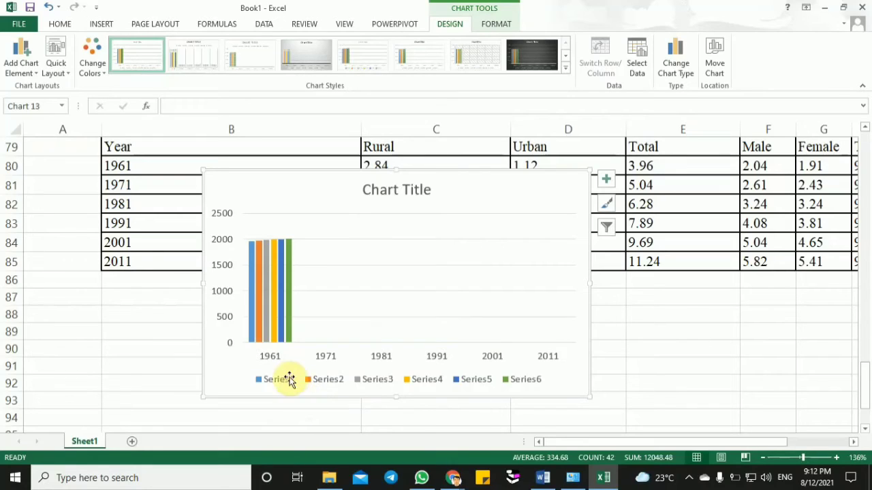
left_click(283, 381)
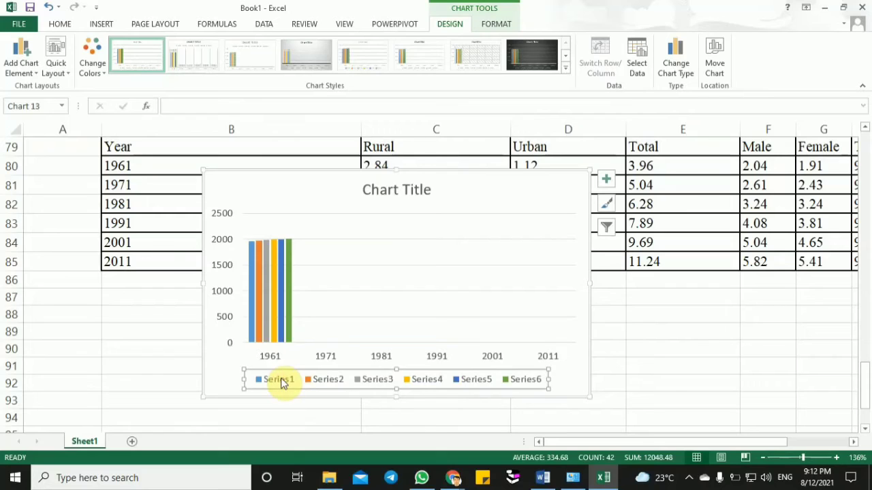
left_click(273, 358)
right_click(274, 360)
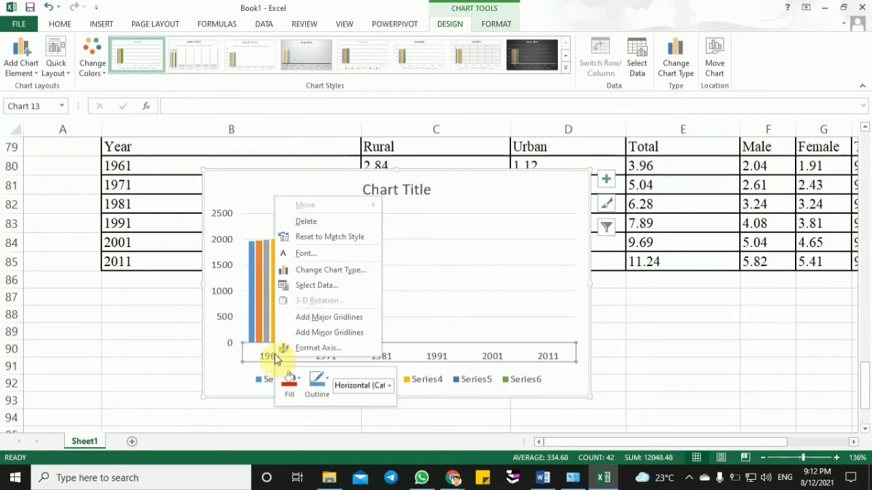
left_click(322, 291)
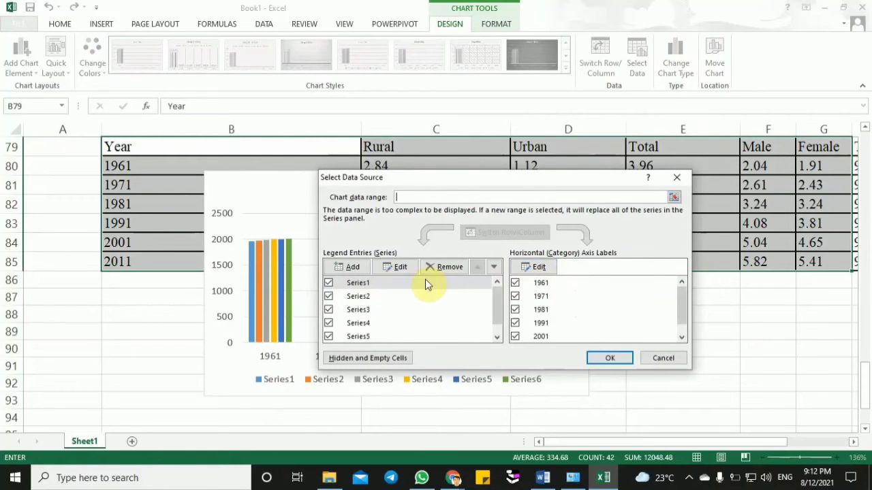
left_click(400, 267)
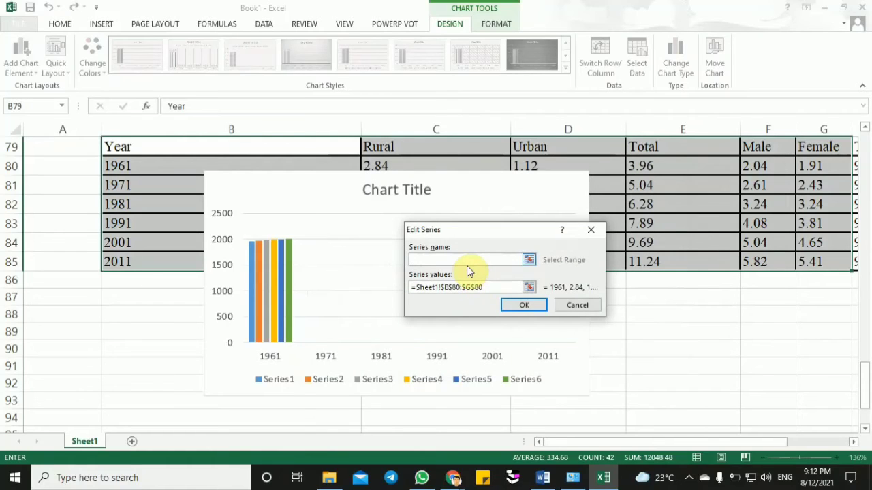
left_click(590, 230)
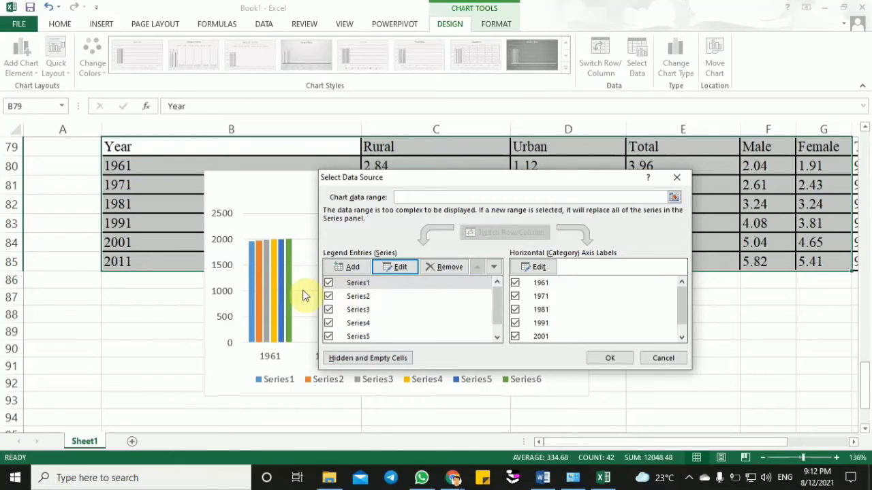
left_click(444, 270)
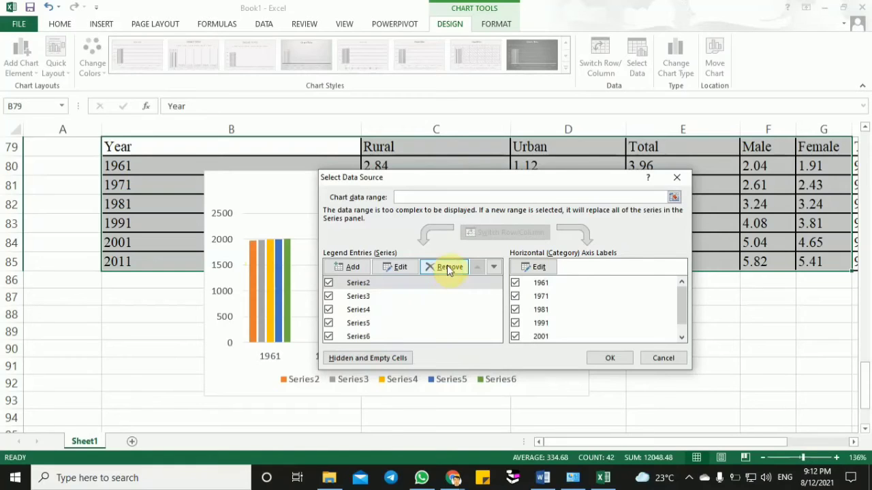
left_click(673, 181)
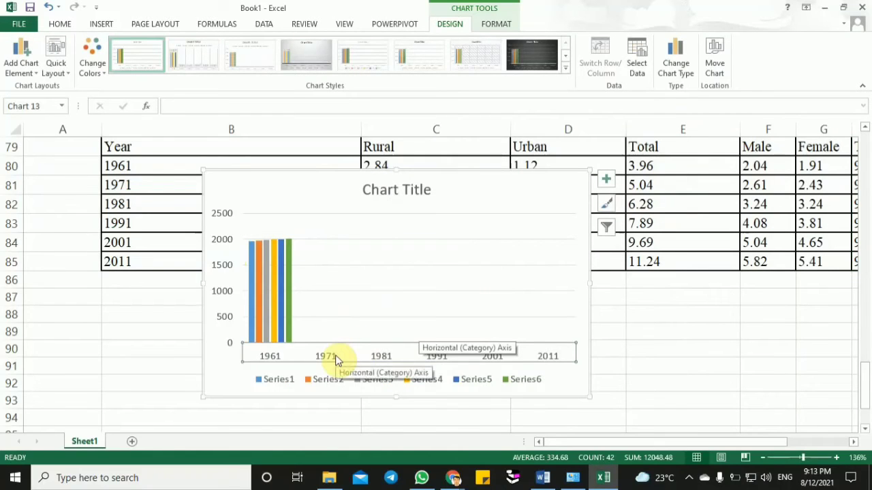
key("ctrl+z")
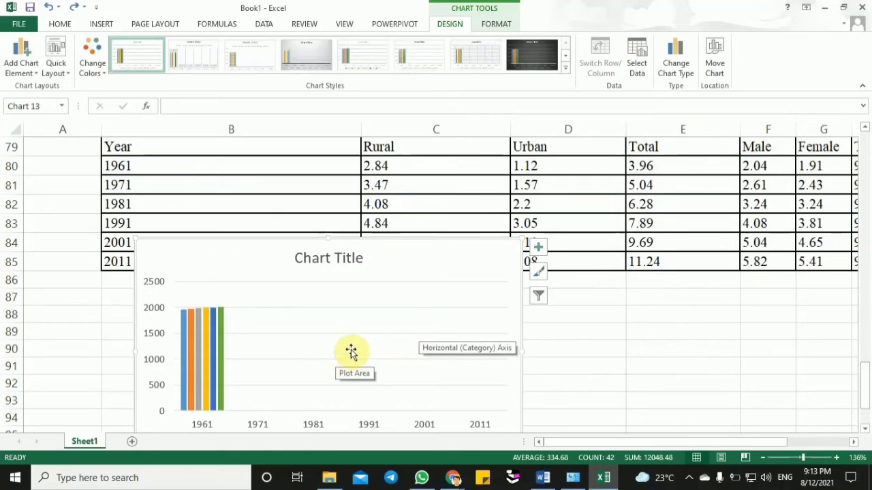
- Move the population chart up over the table and try to add a series named from the Rural header in C79, discarding it
left_click(394, 259)
left_click_drag(394, 259, 468, 195)
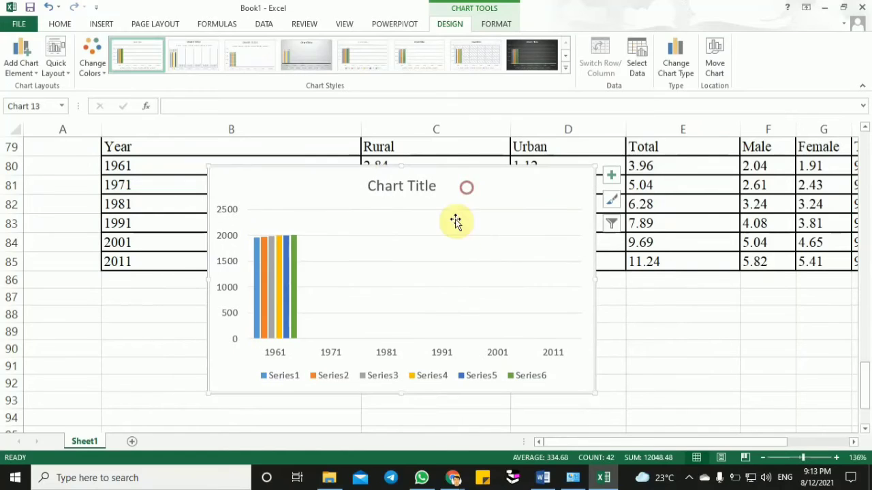
left_click(324, 355)
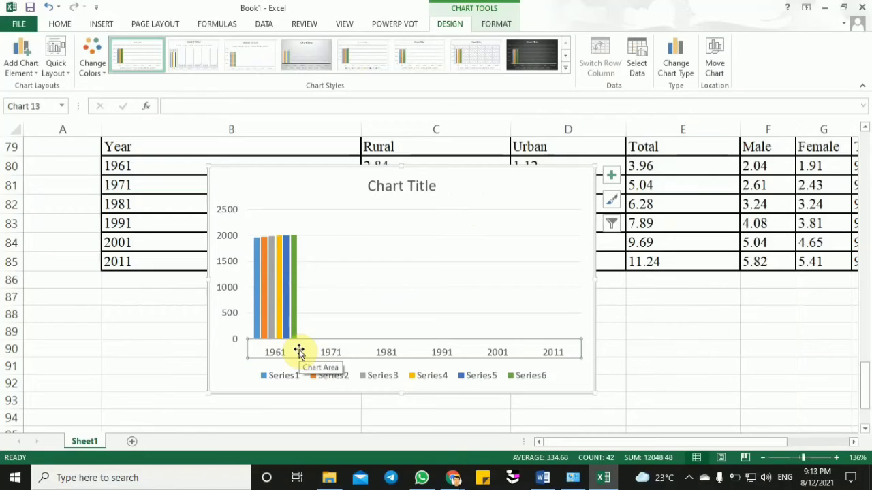
right_click(299, 352)
left_click(281, 352)
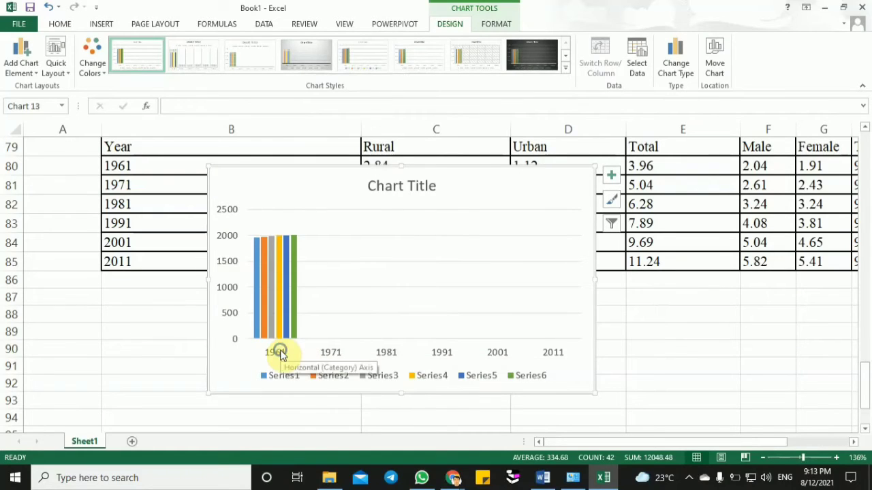
right_click(280, 353)
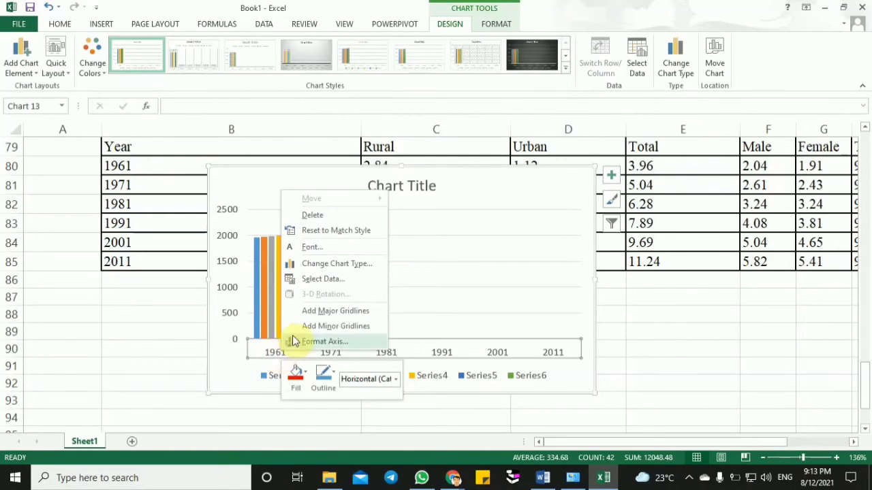
left_click(330, 279)
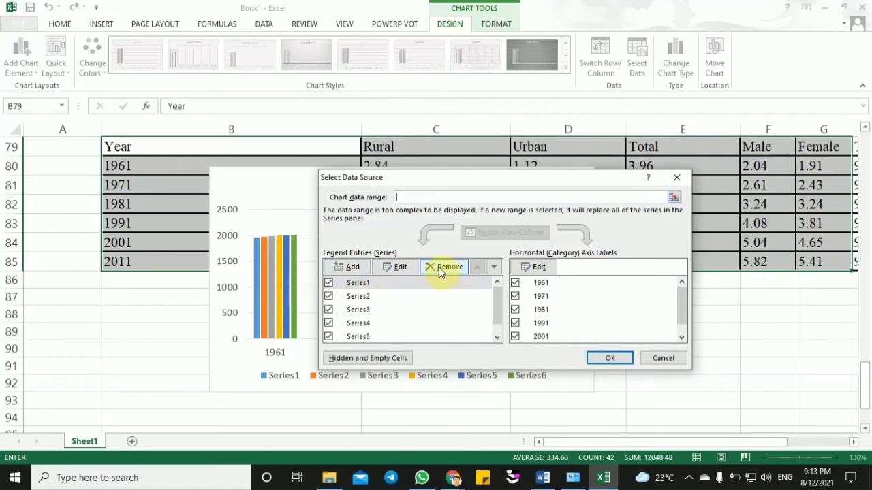
left_click(358, 267)
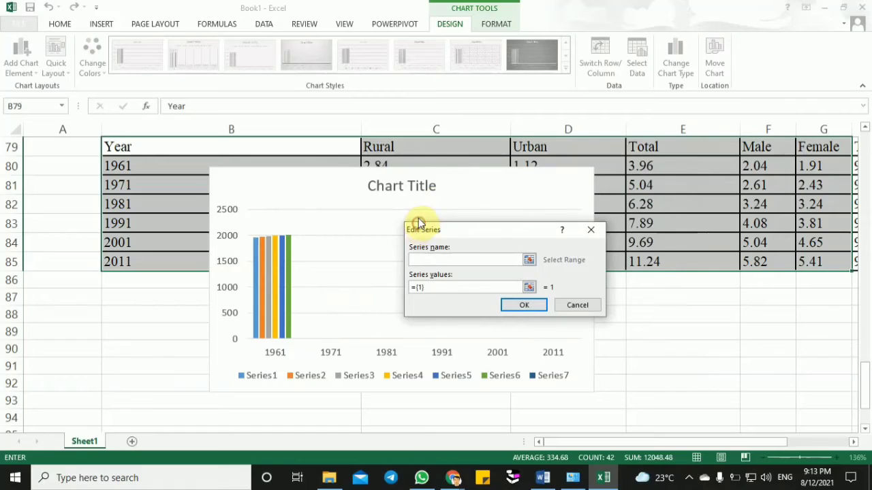
left_click(404, 149)
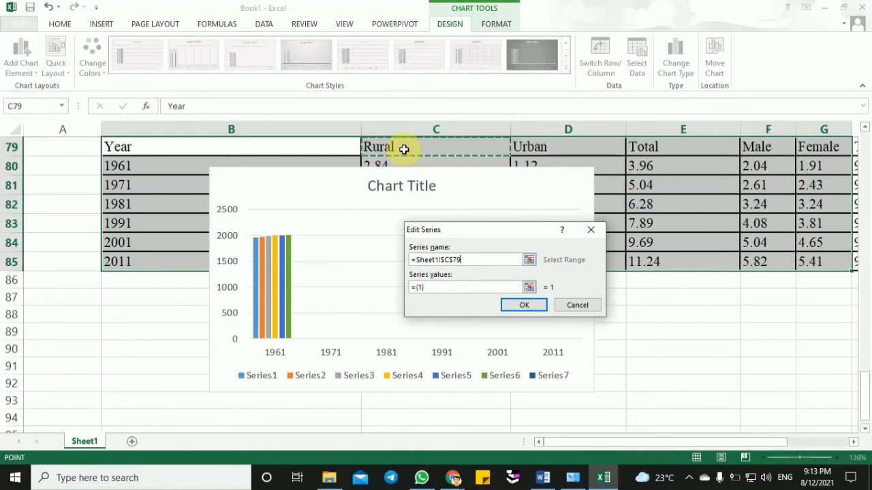
left_click(487, 285)
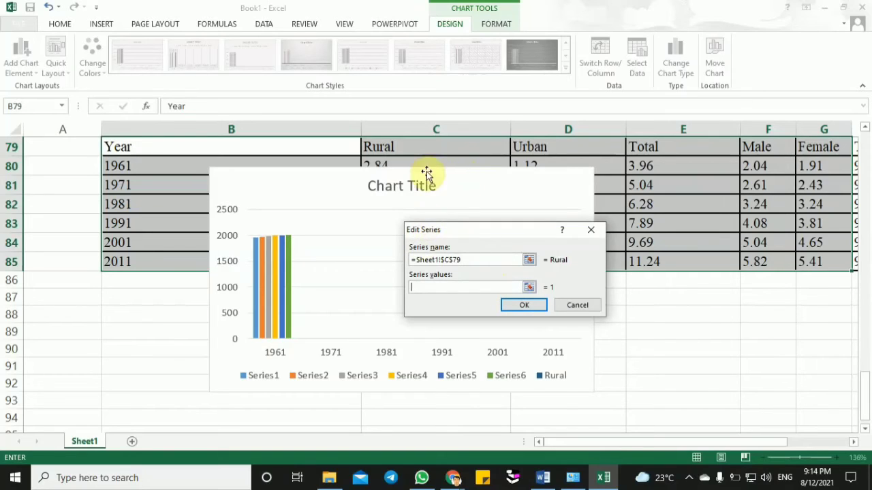
left_click(590, 230)
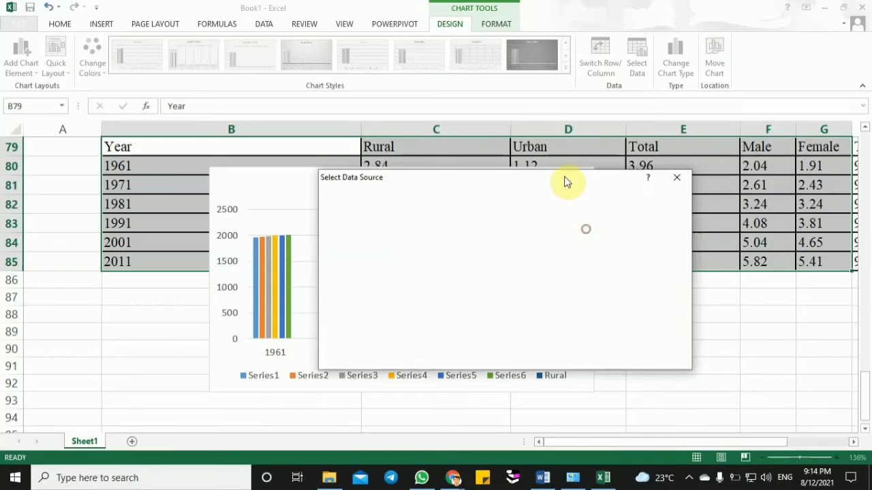
left_click(676, 178)
- Move the population chart down into the empty rows below the table, with its upper edge at row 87
left_click_drag(518, 181, 522, 304)
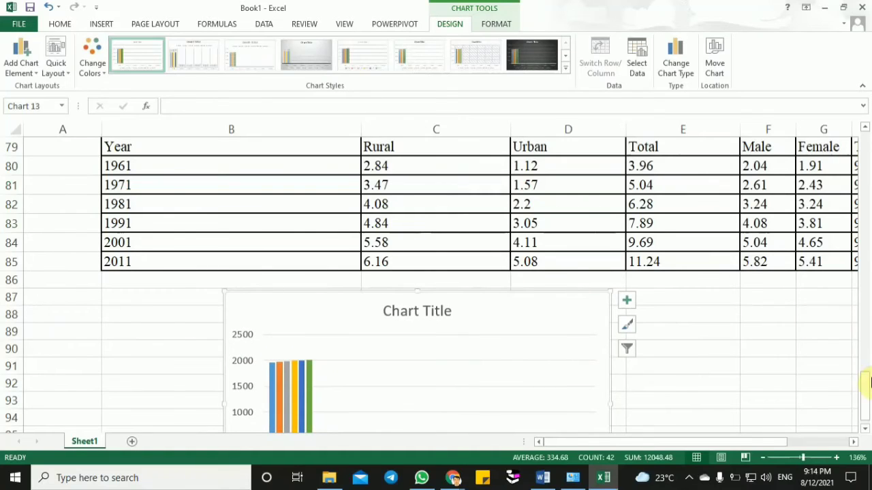
left_click_drag(863, 388, 863, 392)
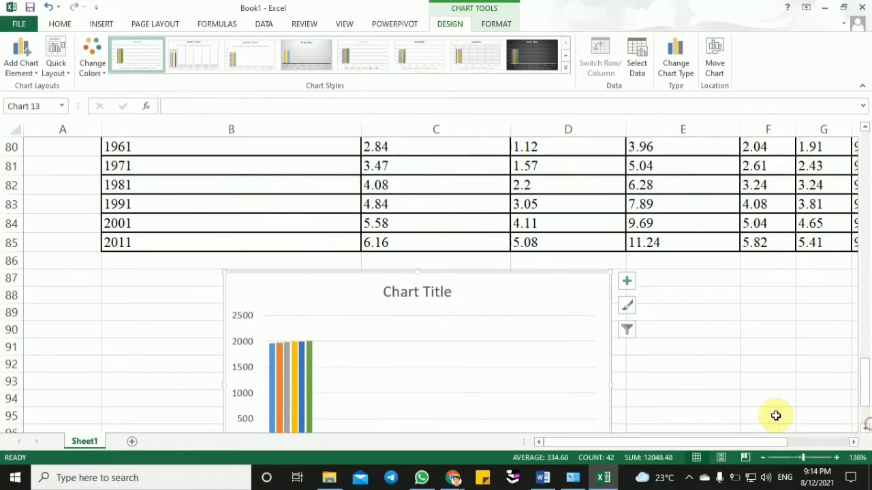
left_click(730, 414)
key("Down")
key("Down")
key("Down")
key("Down")
key("Down")
key("Down")
key("Down")
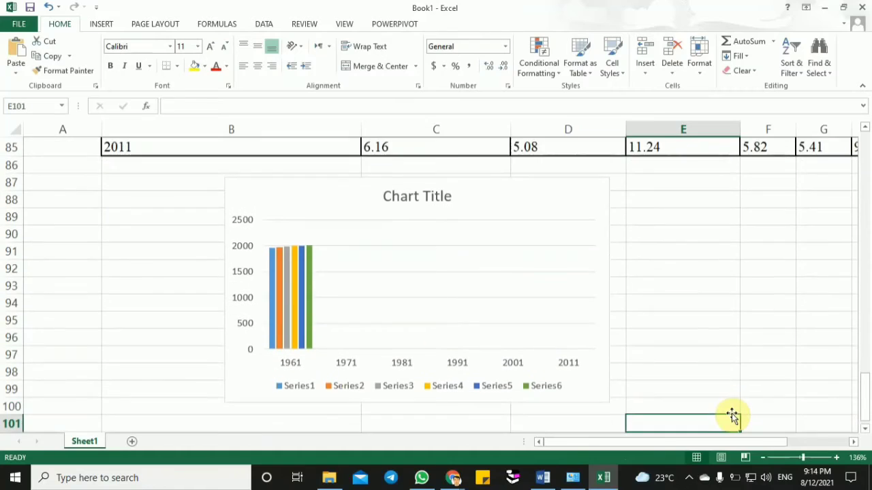
- Add a new series to the population chart's data source, named from the Rural header in C79
left_click(323, 346)
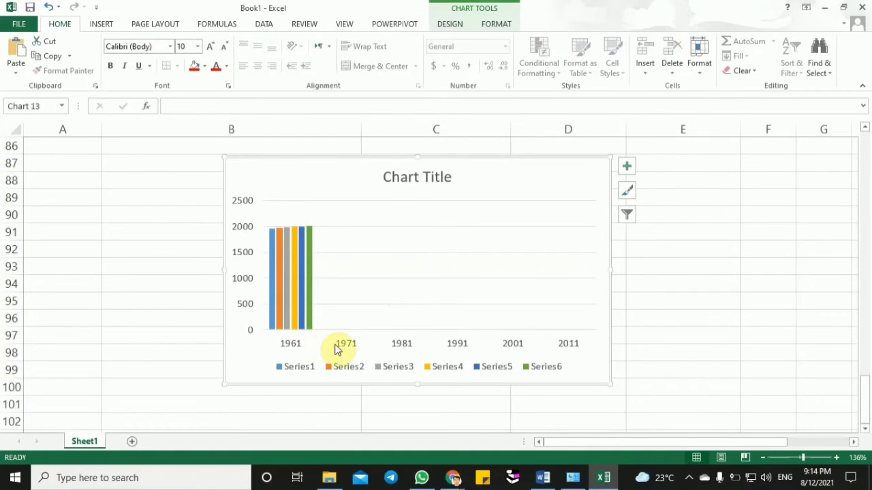
left_click(335, 348)
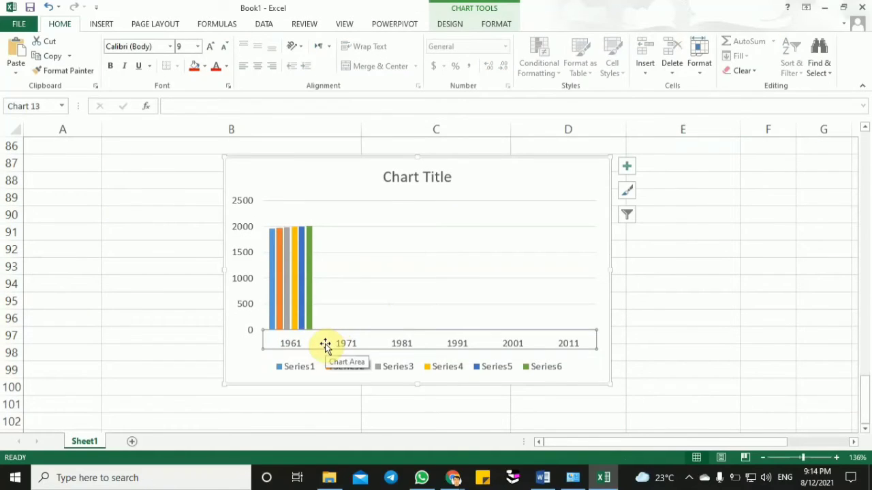
right_click(324, 345)
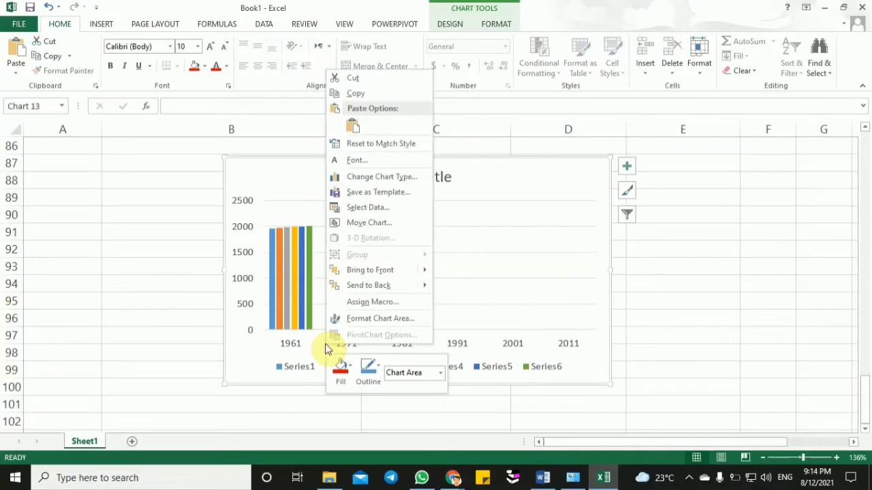
left_click(369, 207)
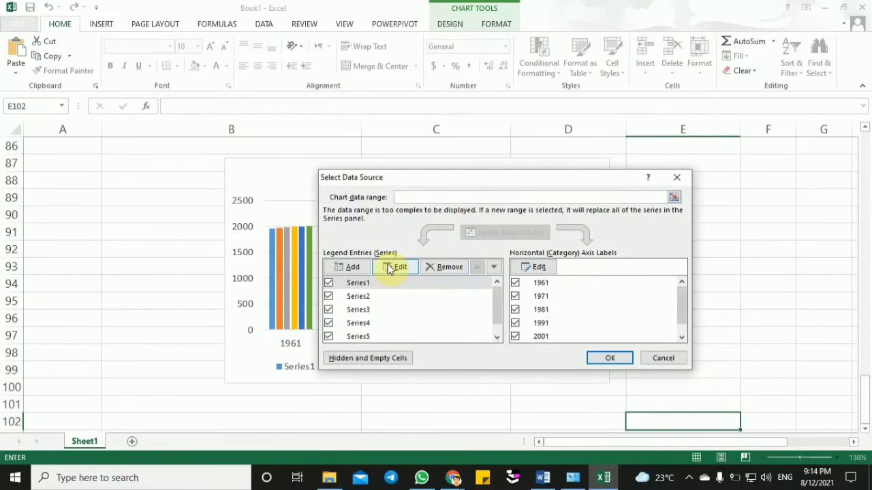
left_click(362, 268)
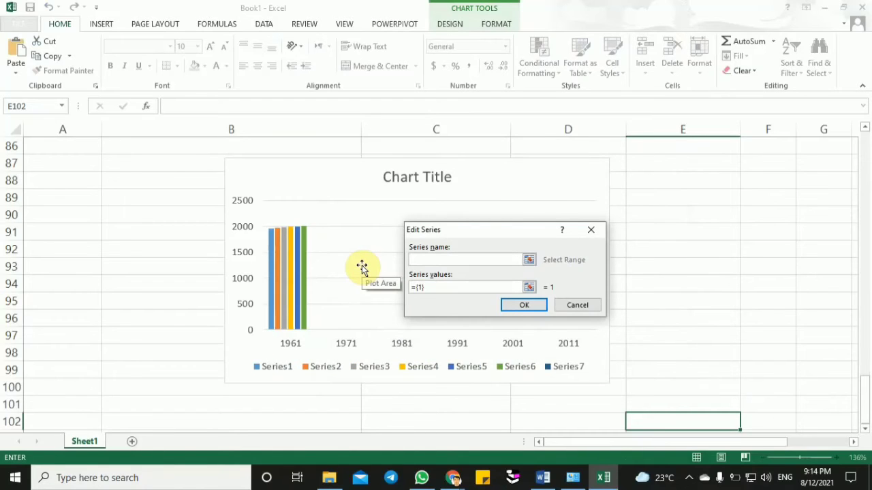
left_click_drag(862, 386, 865, 365)
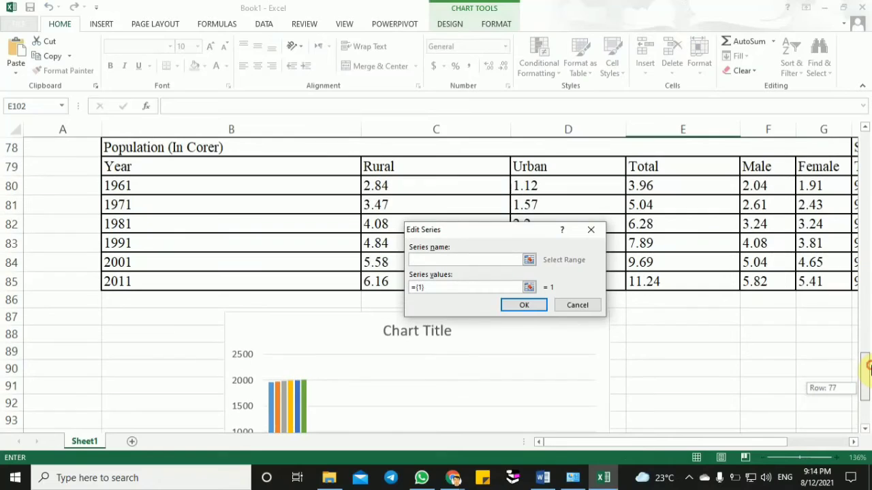
left_click(424, 169)
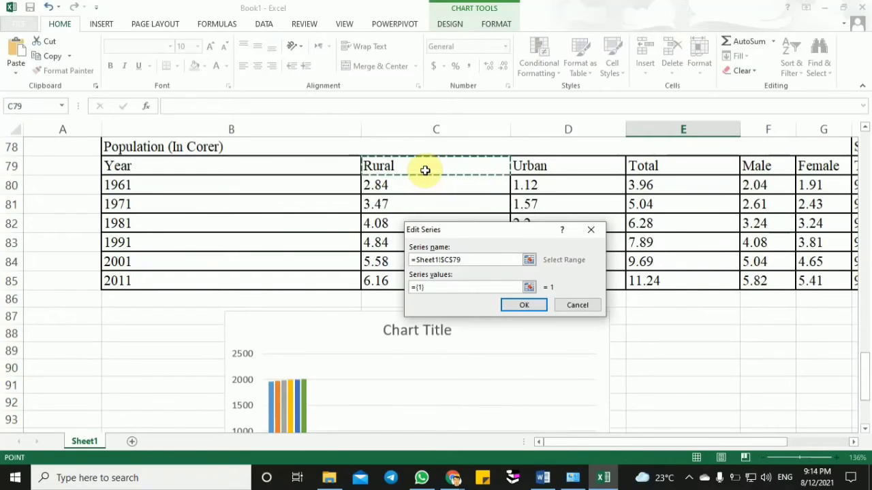
- Set the Rural series values to C80:C85 and apply the data source changes to the chart
left_click_drag(441, 287, 399, 286)
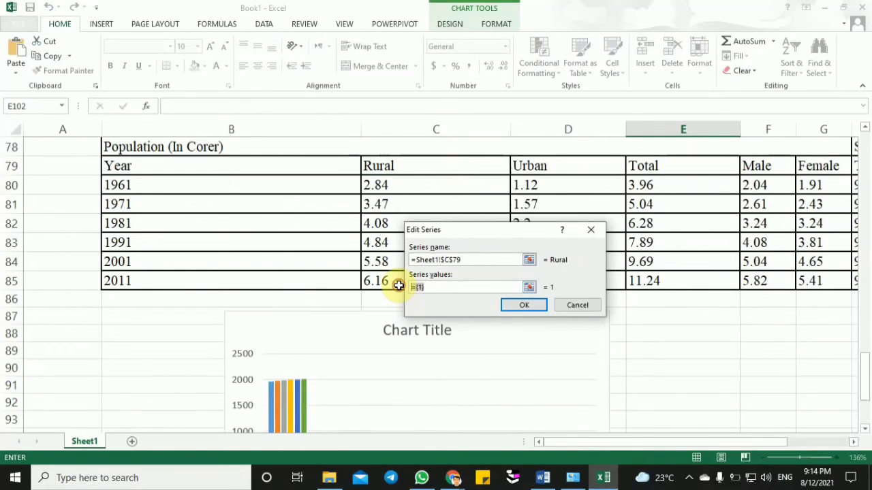
key("BackSpace")
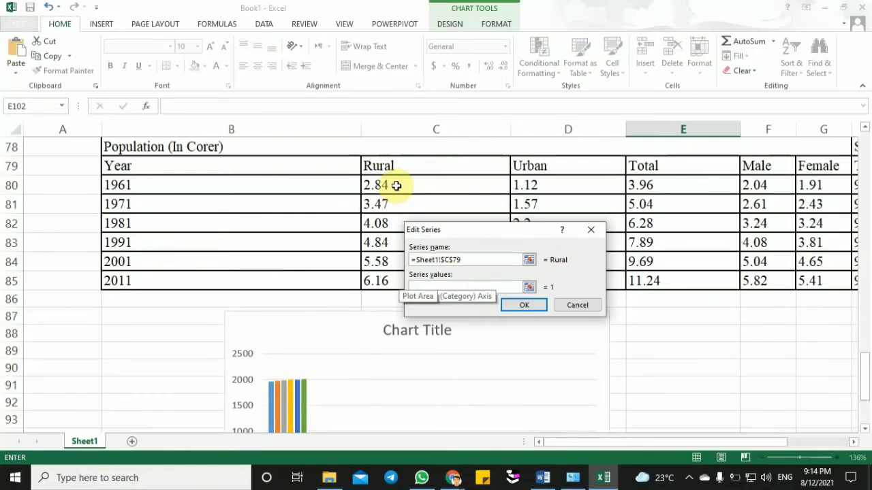
left_click_drag(395, 183, 395, 275)
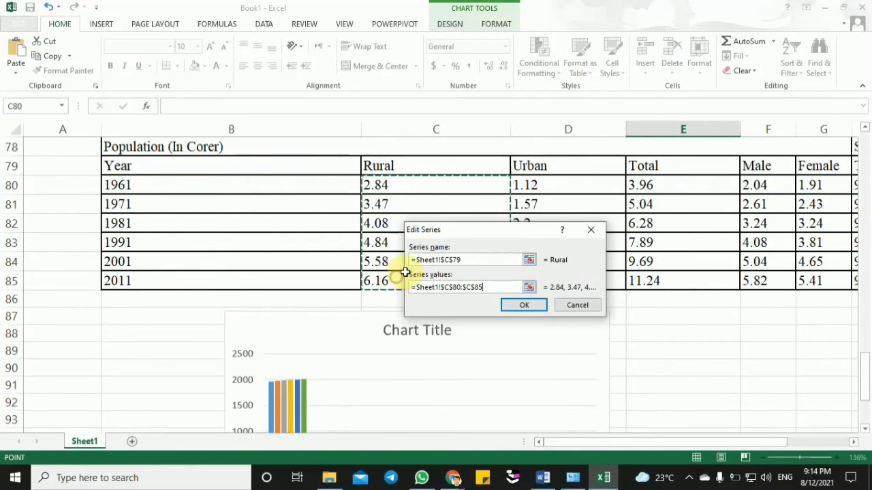
left_click(539, 307)
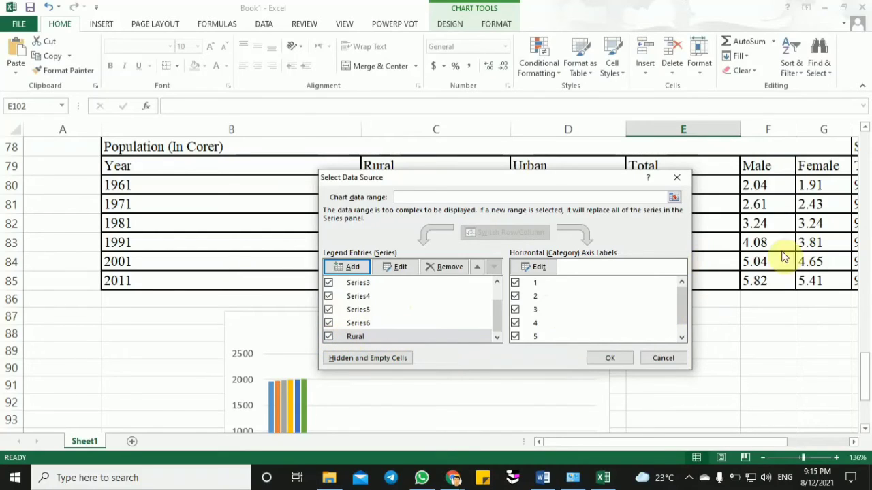
left_click(622, 359)
left_click_drag(865, 366, 868, 405)
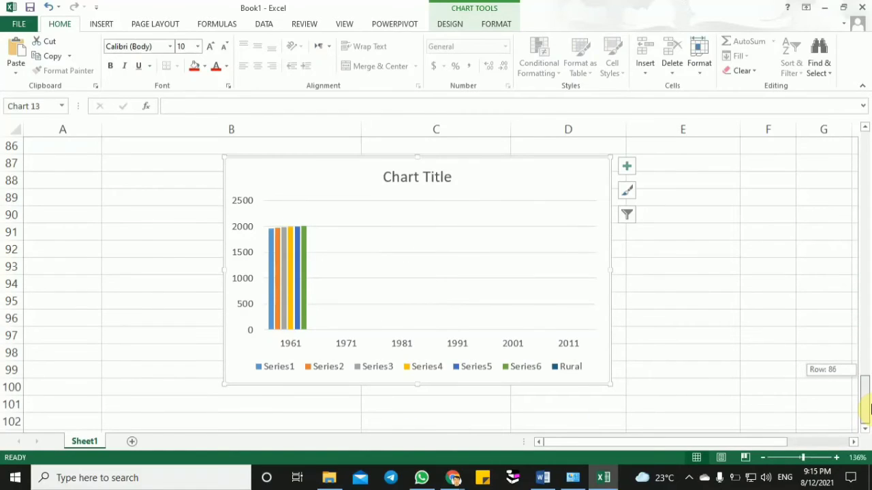
left_click(556, 371)
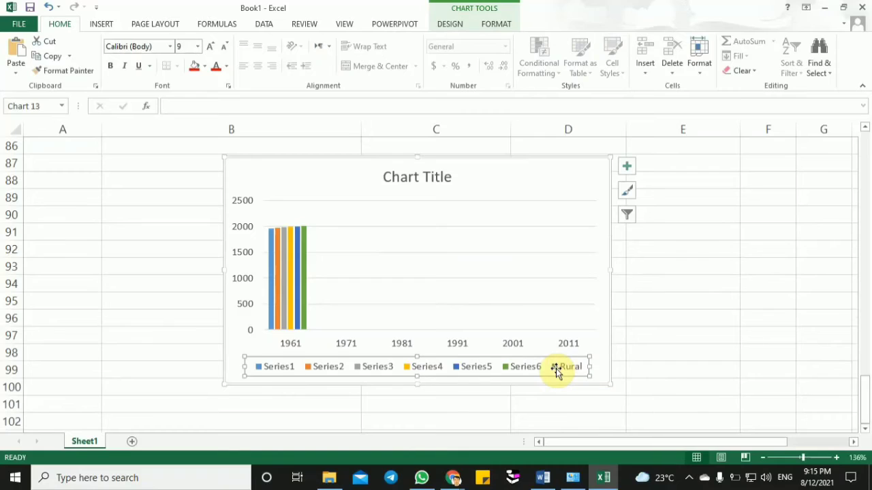
left_click(639, 362)
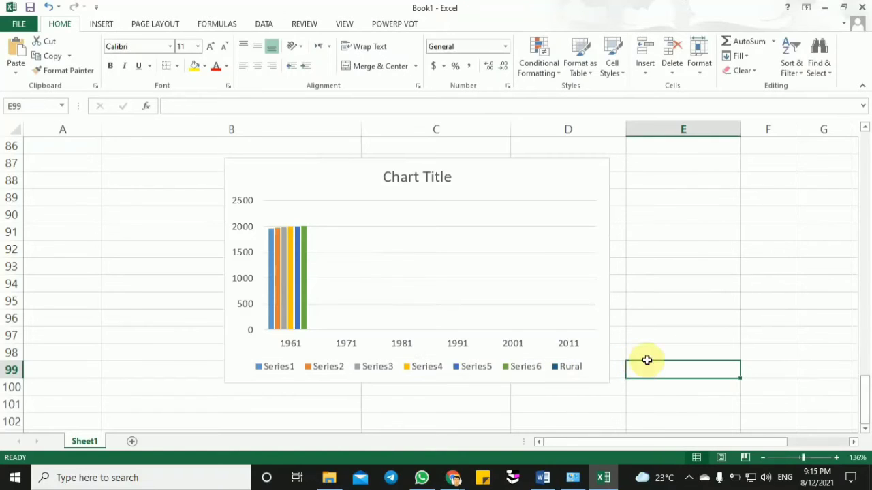
- Add another series to the population chart's data source, named from the Urban header in D79
left_click_drag(868, 400, 866, 395)
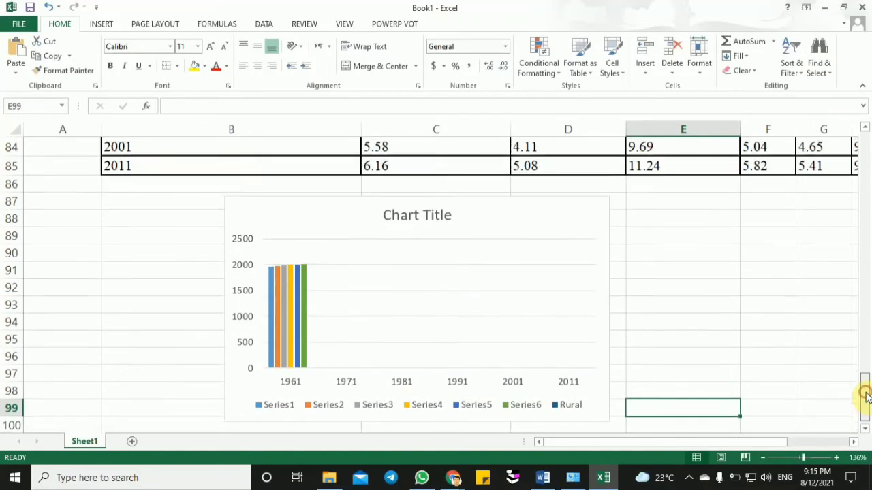
left_click(401, 362)
right_click(400, 362)
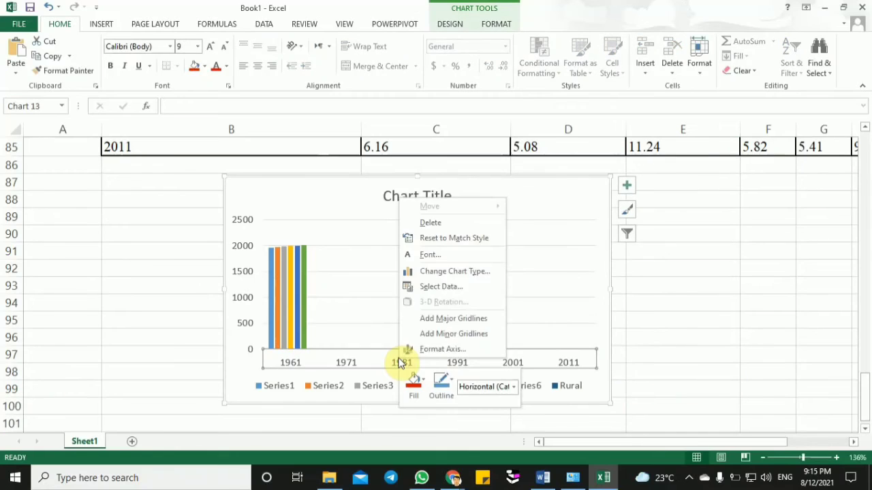
left_click(431, 287)
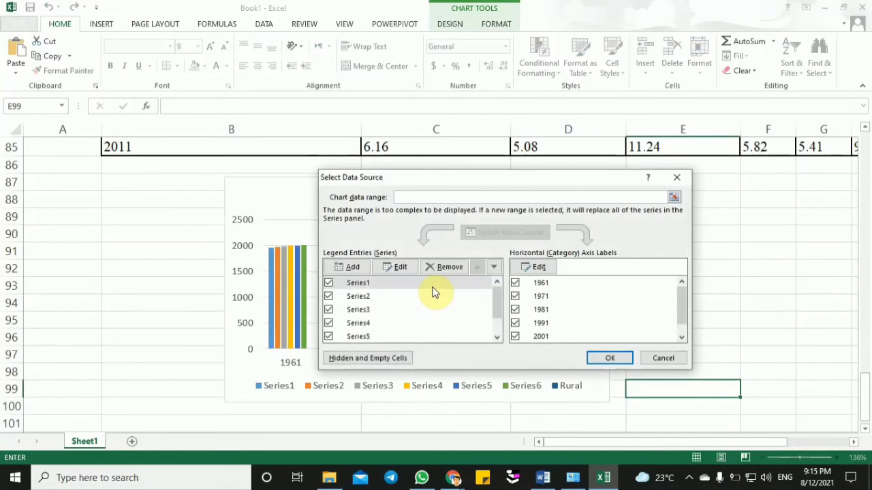
left_click(347, 266)
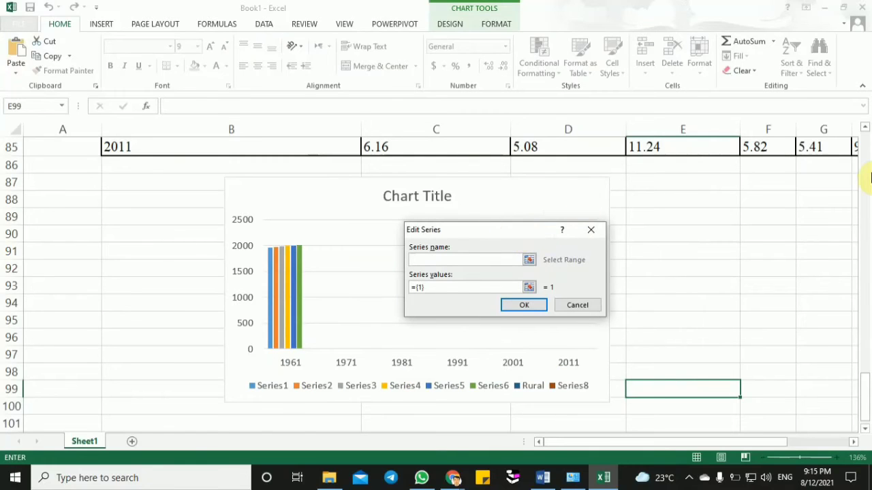
left_click(864, 127)
left_click(864, 126)
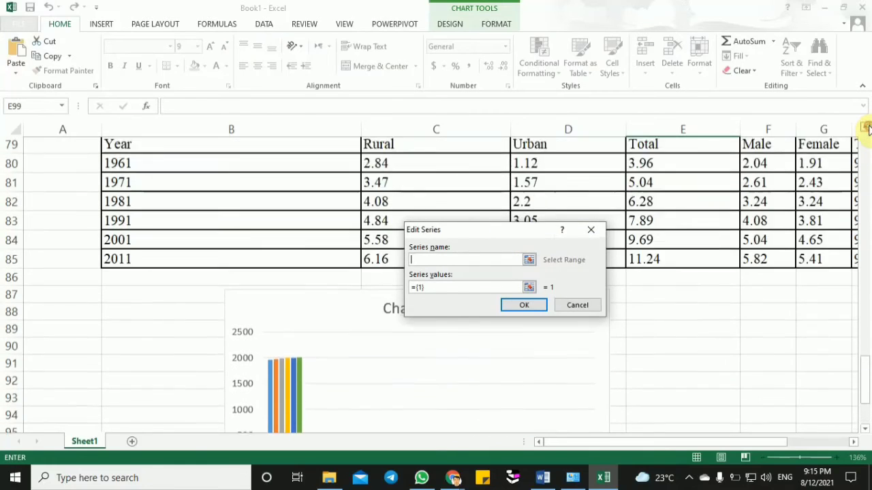
left_click(864, 127)
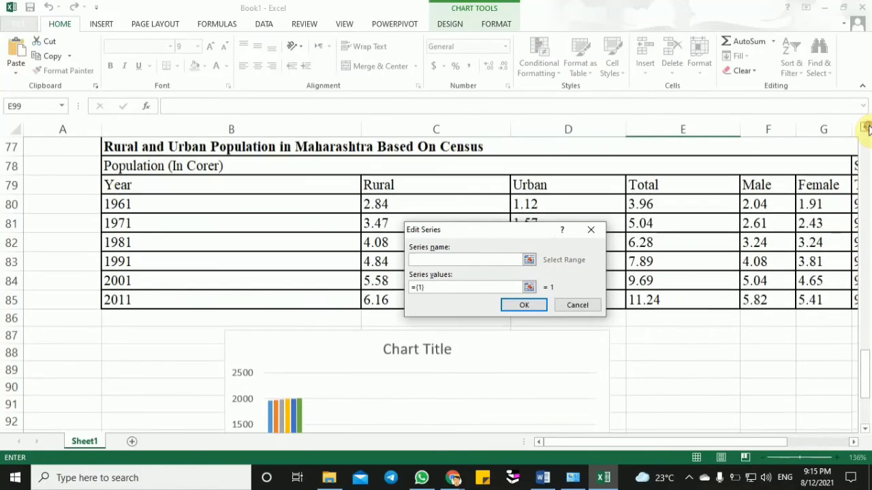
left_click(544, 186)
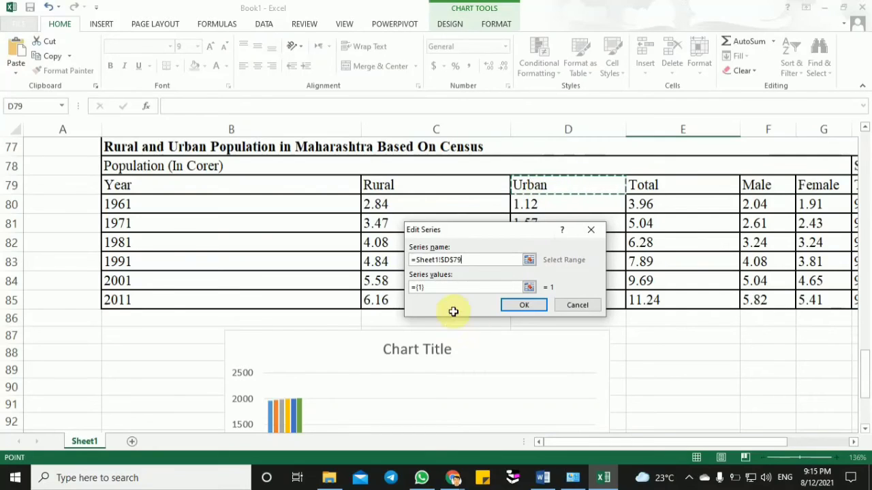
- Set the Urban series values to D80:D85 and apply the data source changes to the chart
left_click(436, 287)
key("BackSpace")
key("BackSpace")
key("BackSpace")
key("BackSpace")
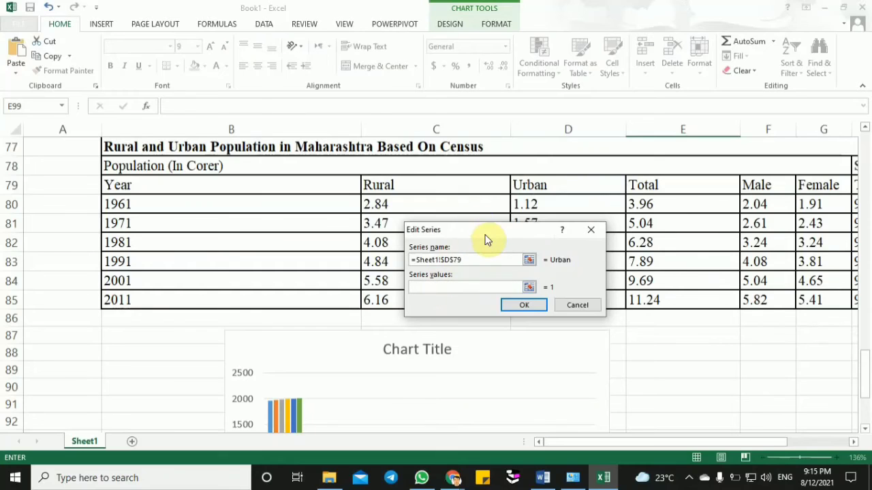
left_click_drag(485, 238, 295, 211)
left_click(528, 205)
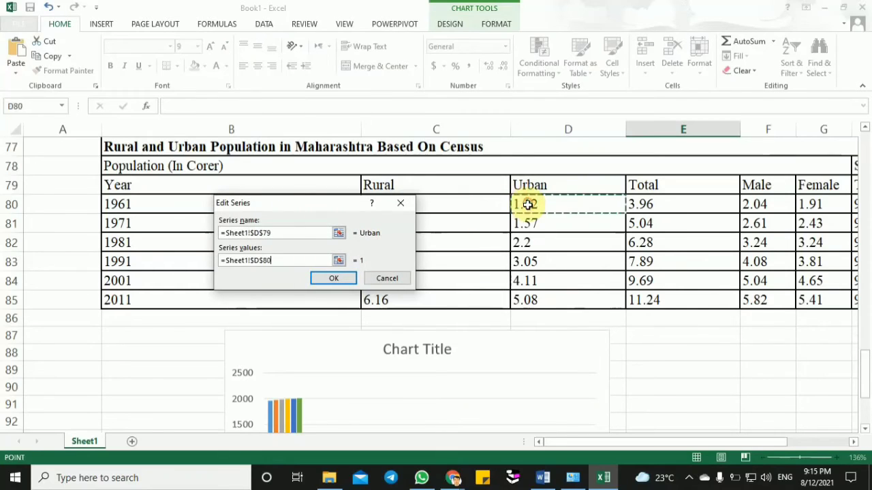
left_click_drag(528, 204, 530, 300)
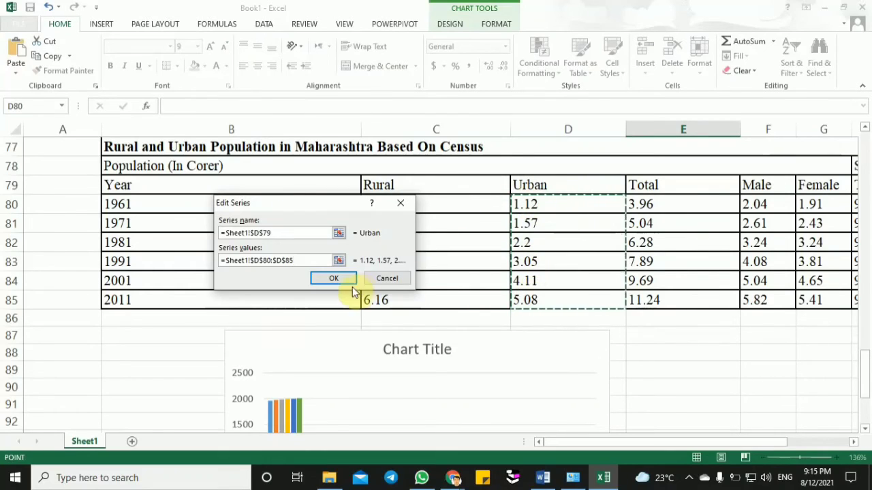
left_click(335, 278)
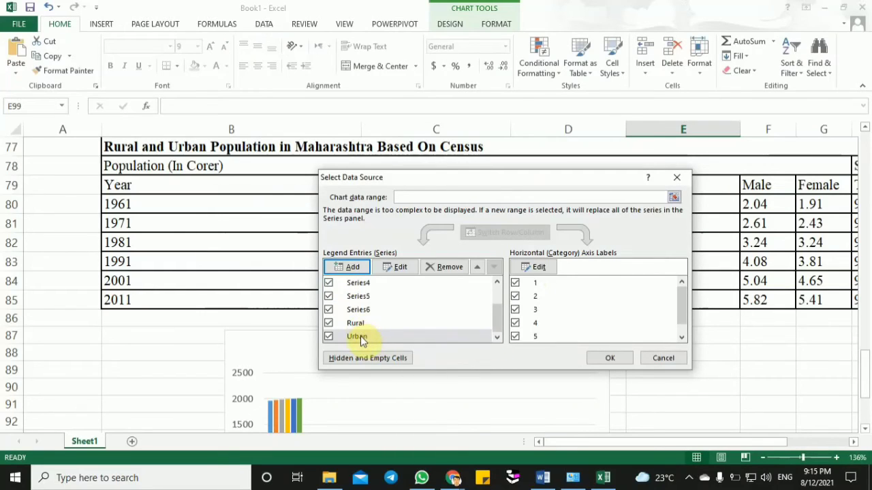
left_click(624, 360)
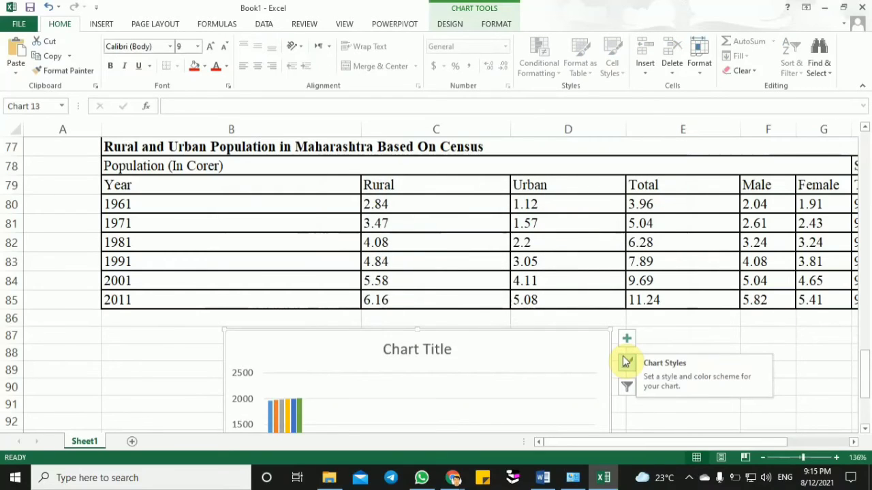
- Add another series to the population chart's data source, named from the Total header in E79
left_click_drag(864, 357, 866, 413)
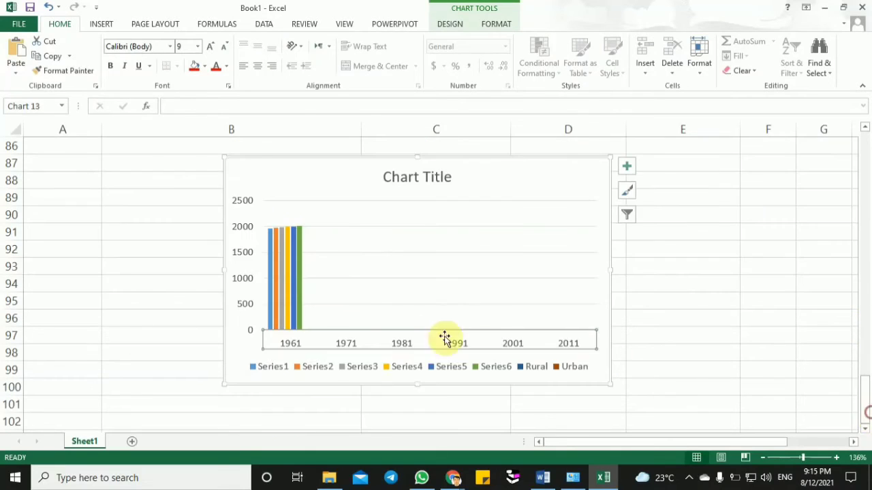
right_click(321, 339)
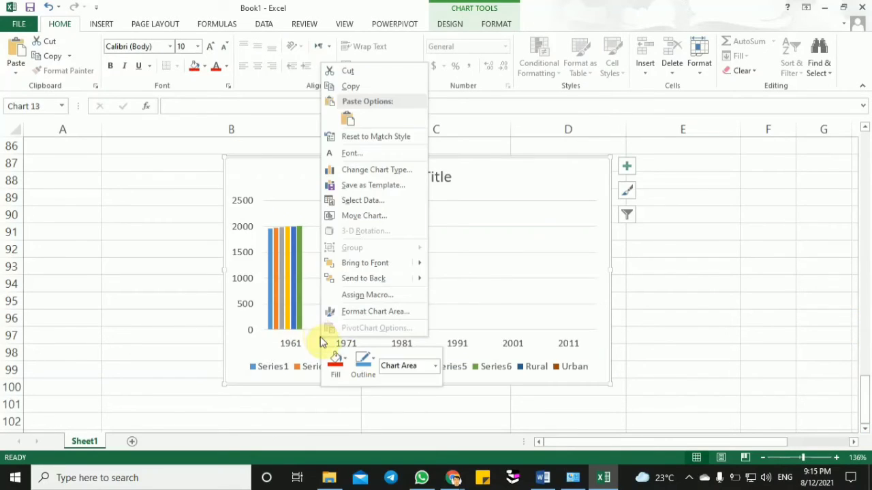
left_click(358, 201)
left_click(353, 268)
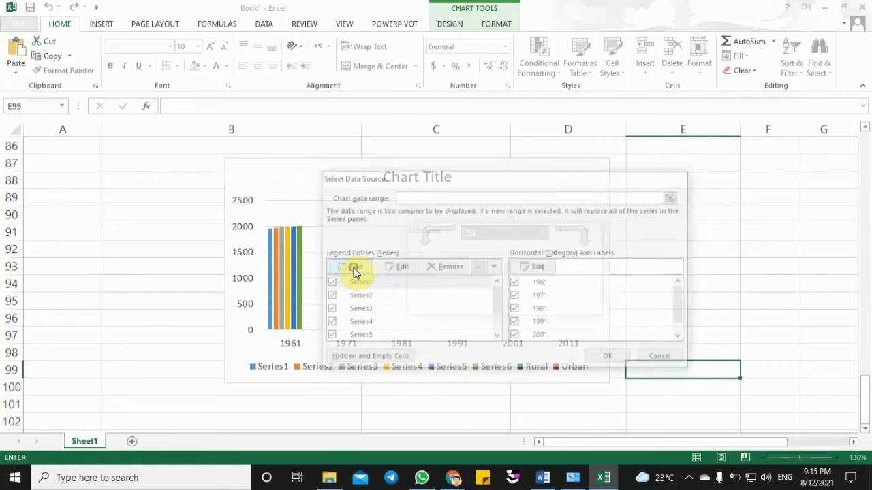
left_click_drag(865, 398, 861, 373)
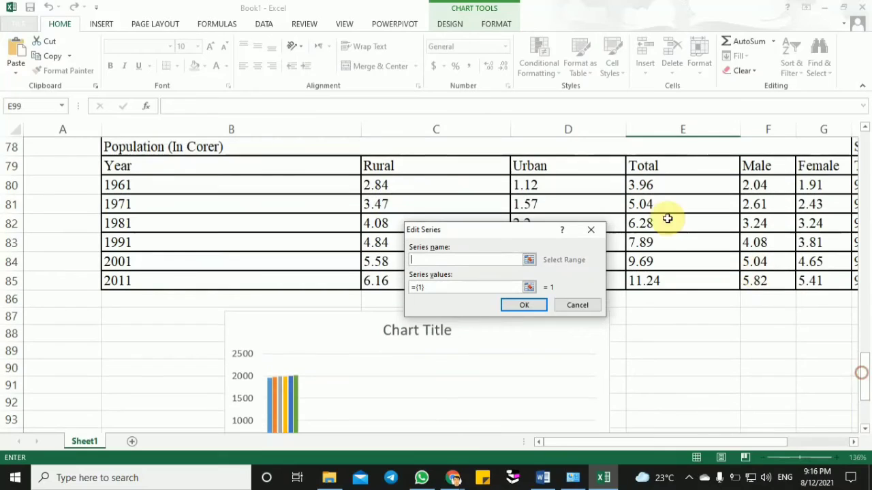
left_click(654, 165)
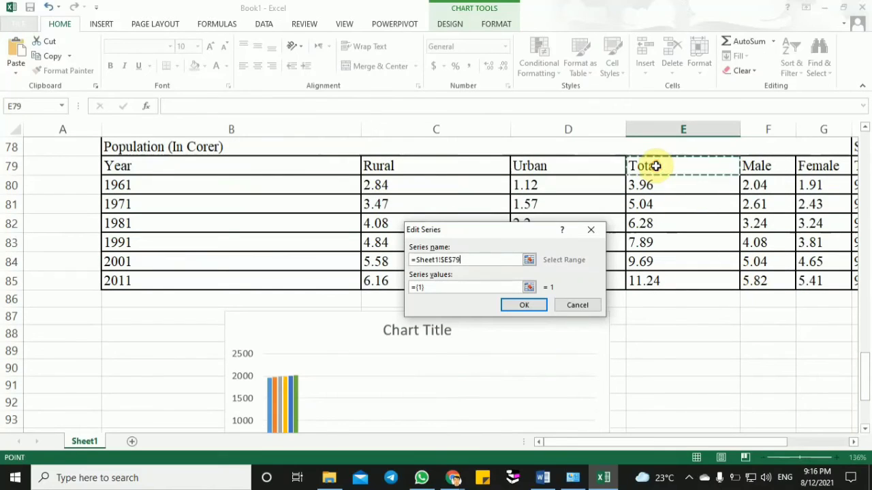
- Set the Total series values to E80:E85 and apply the data source changes to the chart
left_click(452, 288)
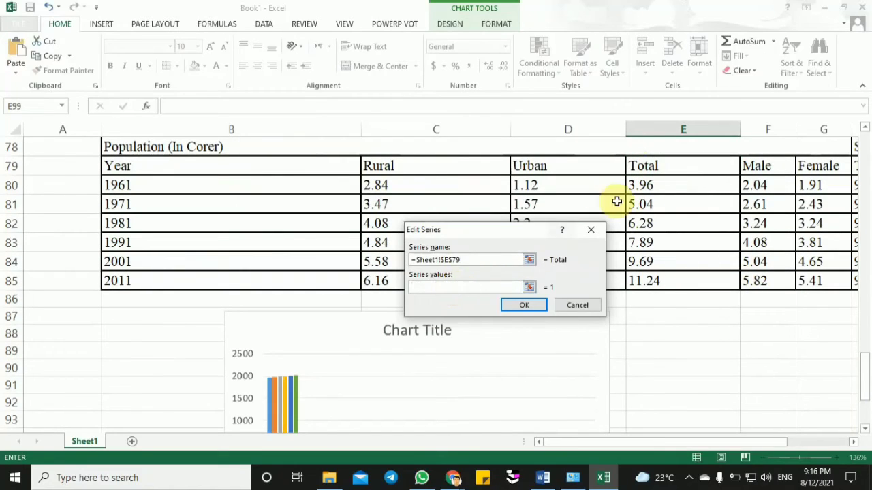
left_click_drag(658, 190, 661, 280)
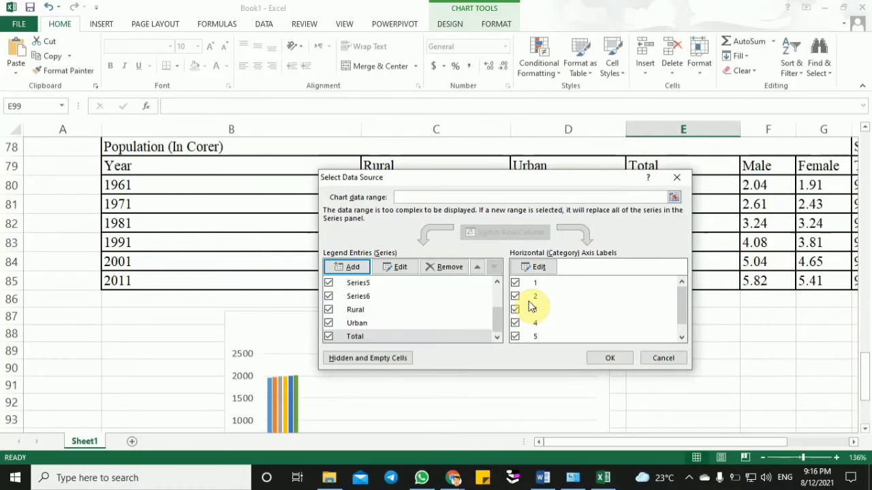
left_click(606, 357)
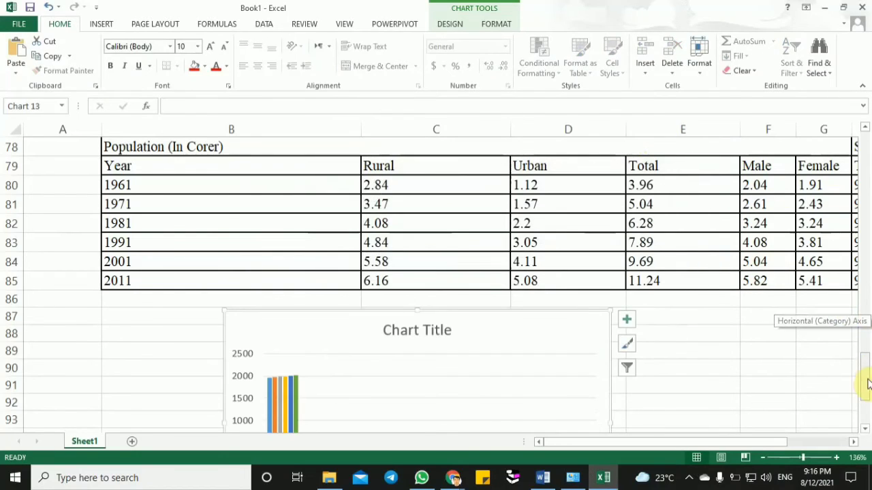
- Add another series to the population chart's data source, named from the Male header in F79
left_click_drag(863, 379, 866, 388)
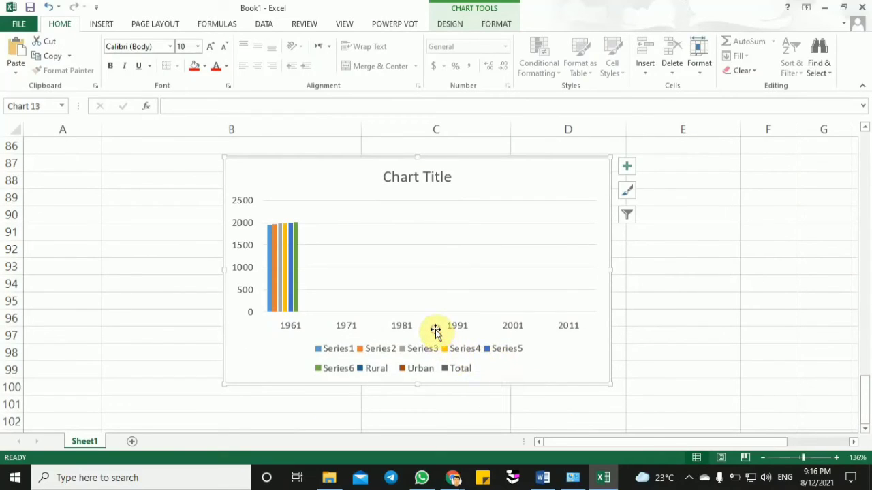
left_click(400, 328)
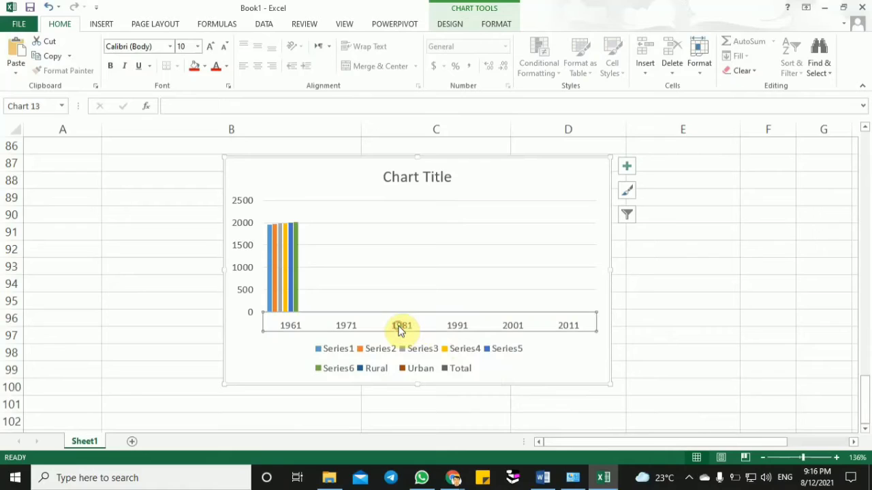
right_click(400, 328)
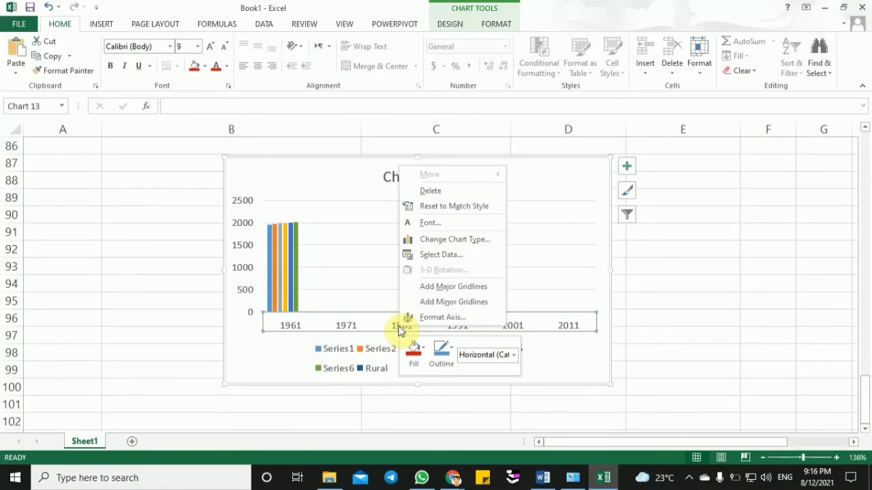
left_click(447, 254)
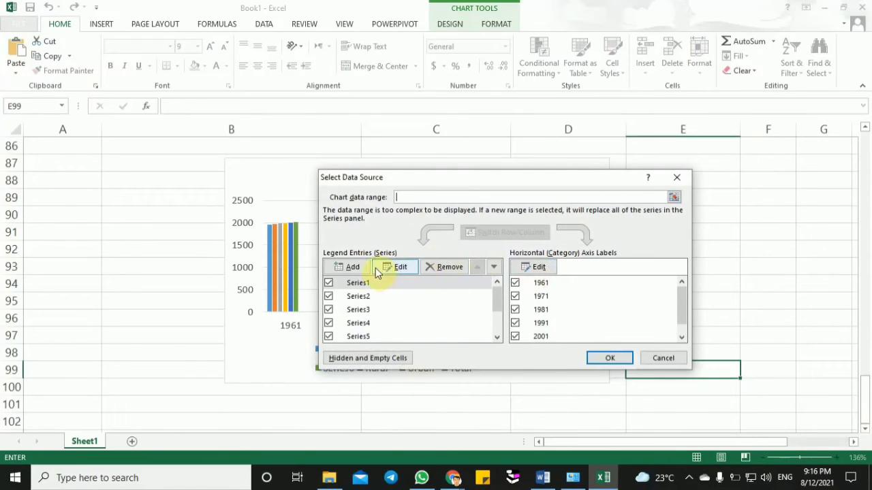
left_click(356, 266)
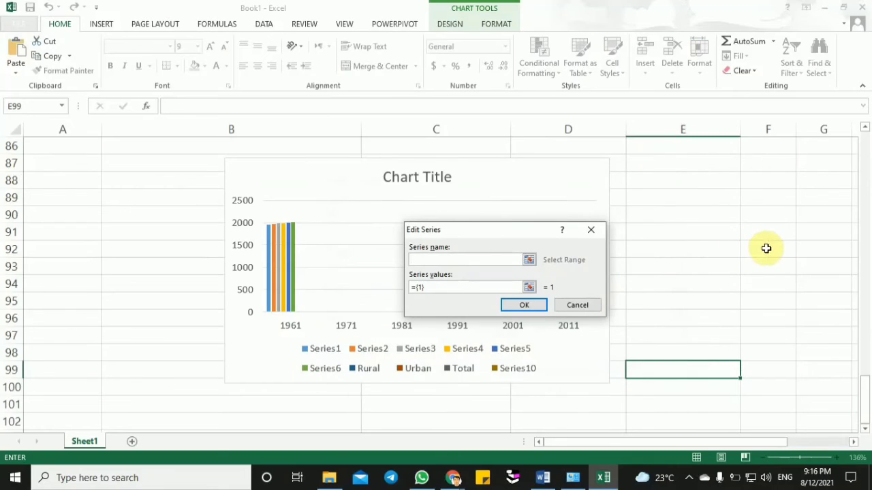
left_click_drag(866, 420, 862, 370)
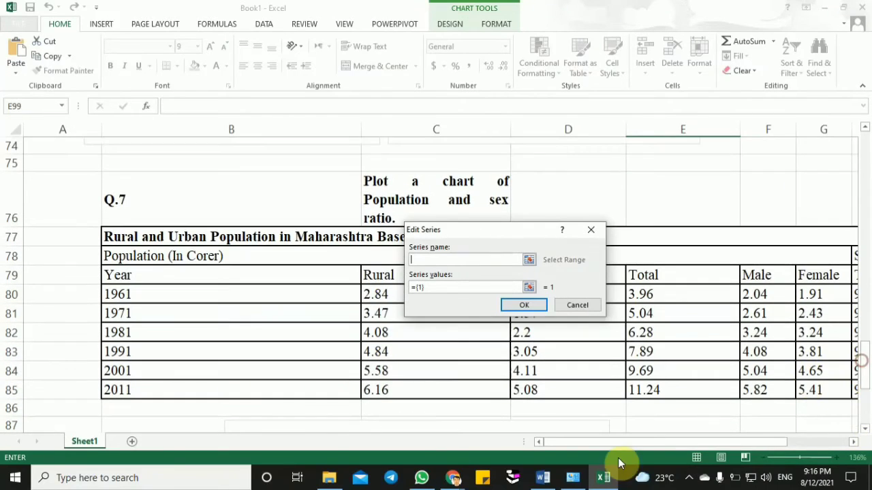
mouse_move(621, 440)
left_mouse_down()
mouse_move(664, 438)
mouse_move(632, 427)
left_mouse_up()
left_click(749, 274)
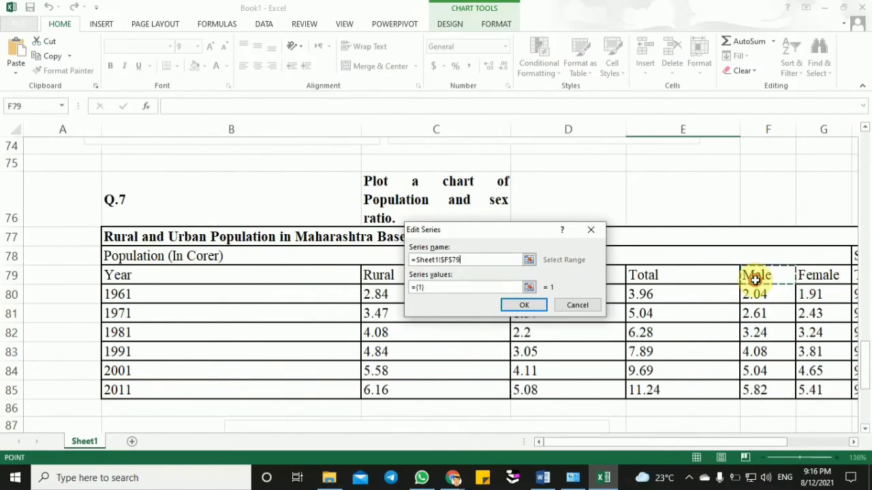
- Set the Male series values to F80:F85 and apply the data source changes to the chart
left_click(467, 288)
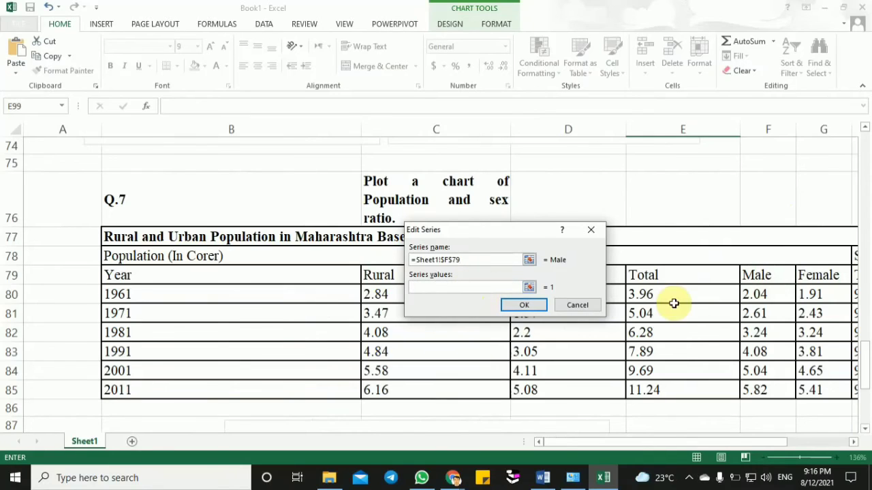
left_click_drag(749, 294, 754, 383)
left_click(521, 306)
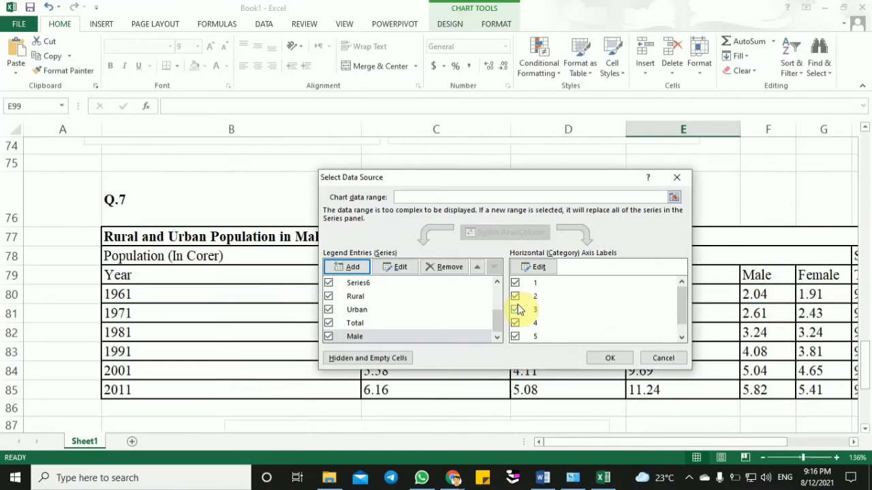
left_click(609, 359)
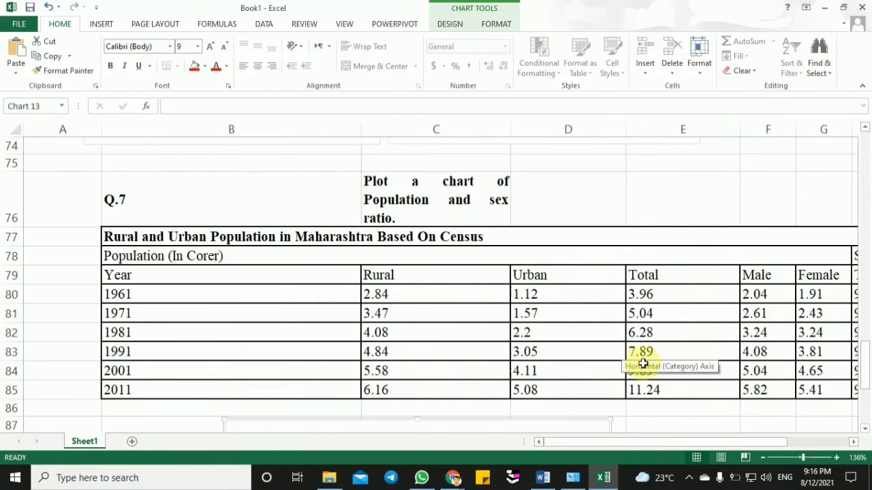
- Add another series to the population chart's data source, named from the Female header in G79
left_click_drag(866, 367, 864, 415)
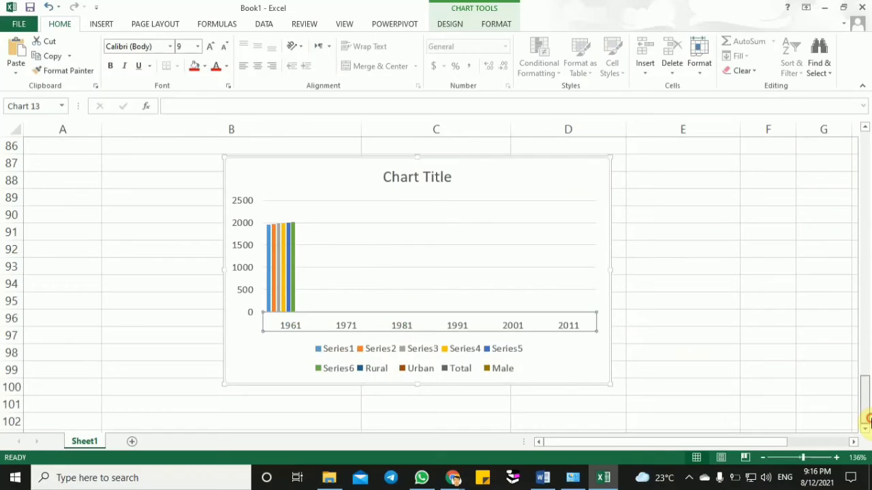
right_click(383, 321)
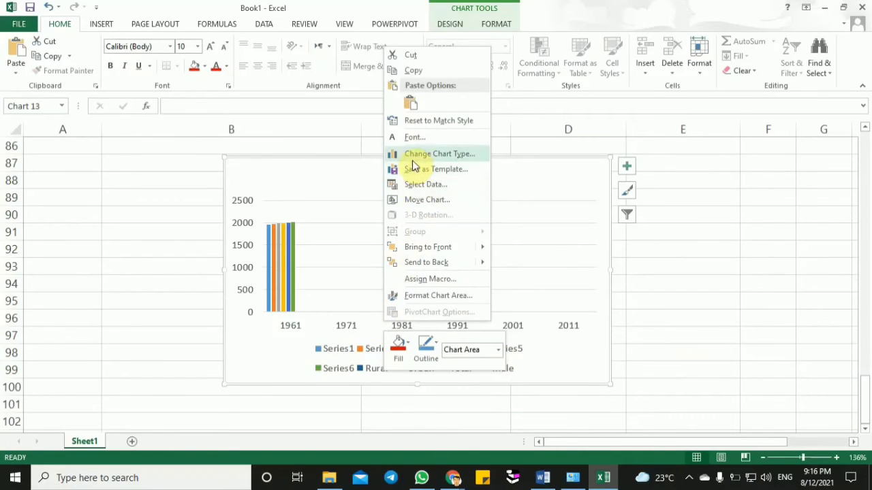
left_click(432, 185)
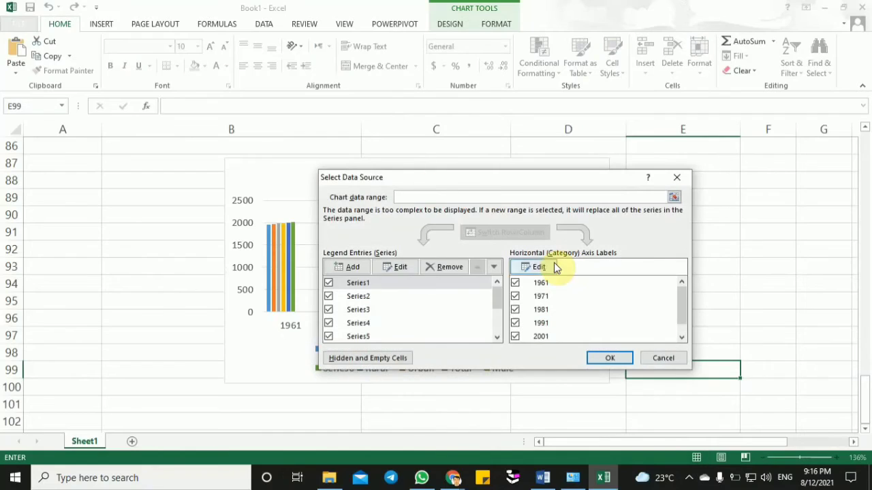
left_click(354, 267)
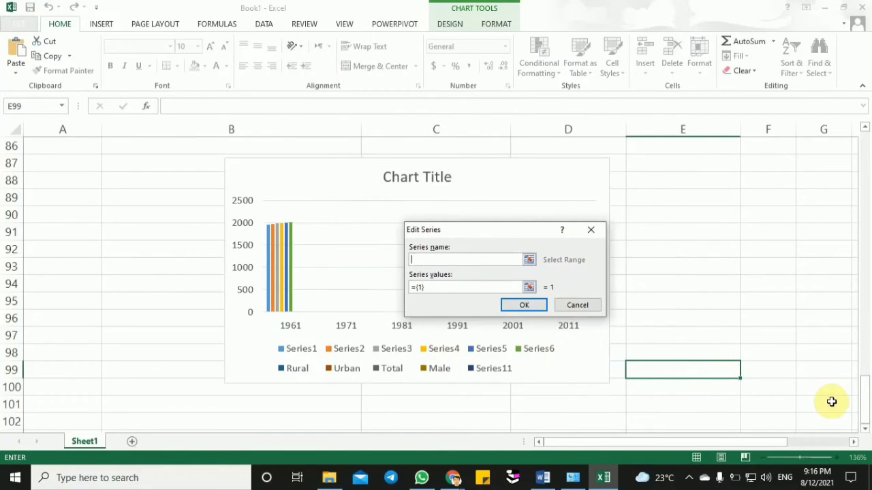
left_click_drag(862, 407, 862, 370)
left_click(808, 270)
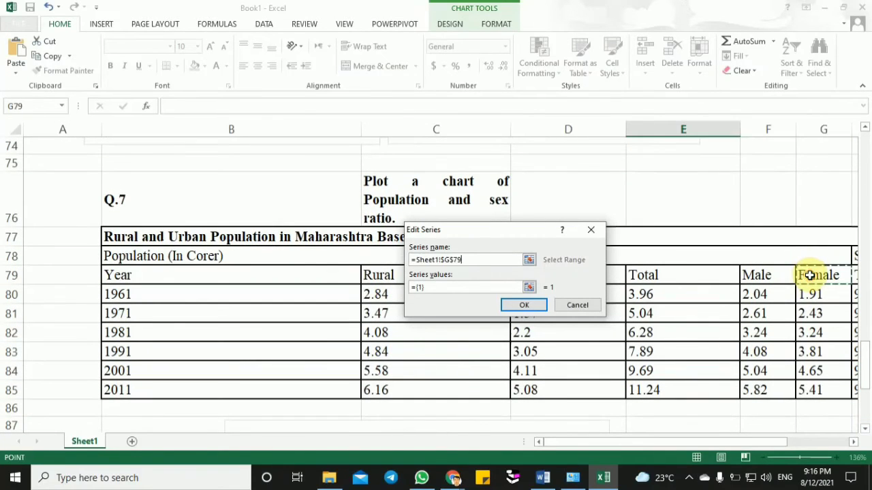
- Set the Female series values to G80:G85 and apply the data source changes to the chart
left_click(488, 286)
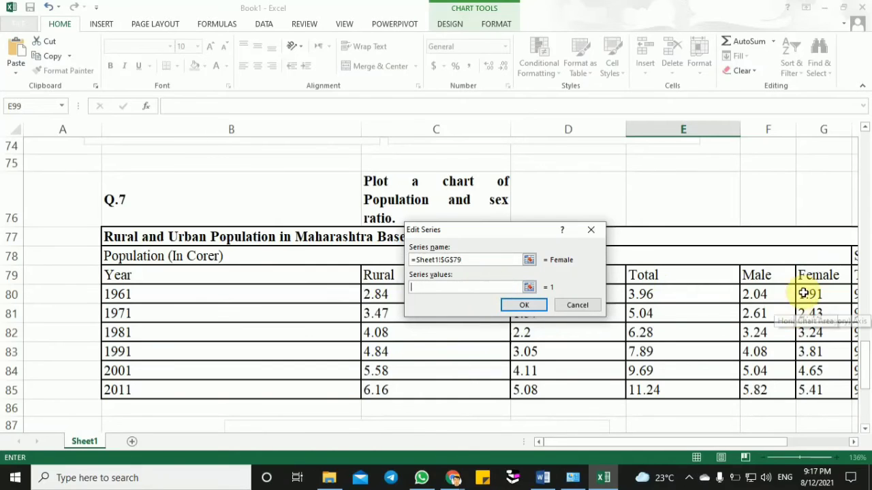
left_click_drag(810, 293, 804, 386)
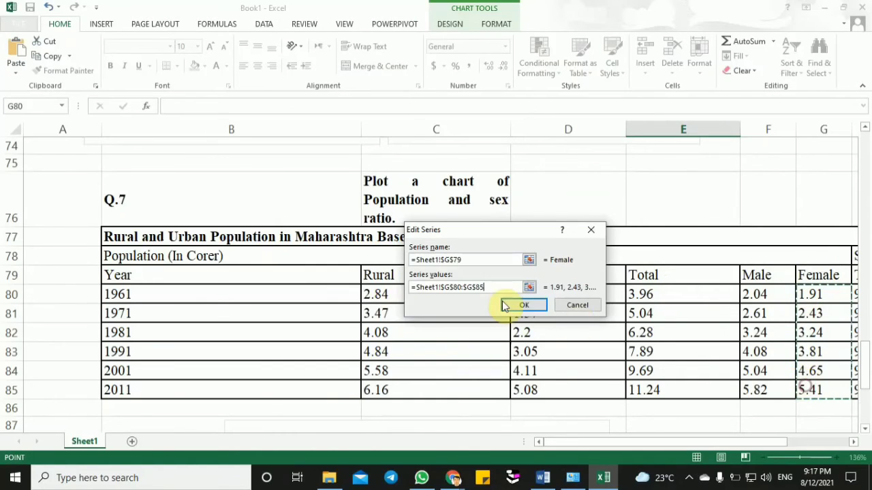
left_click(510, 307)
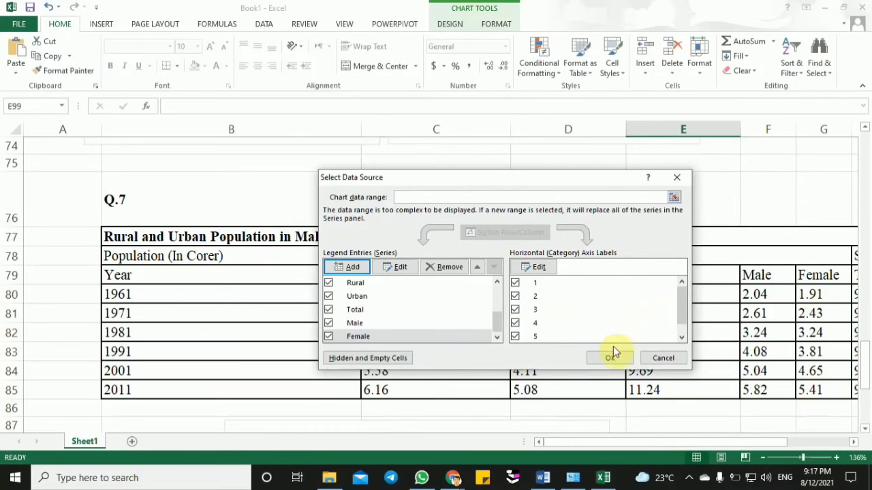
left_click(613, 358)
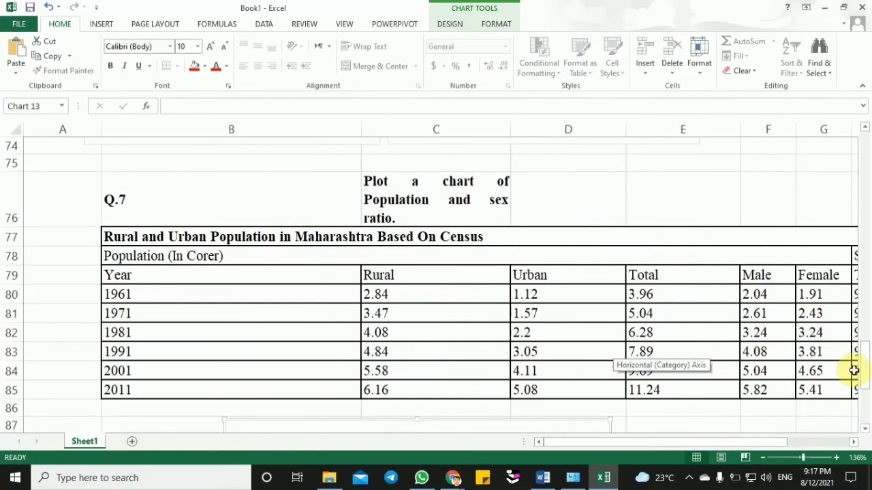
- Remove the unneeded entries Series1 through Series6 from the population chart's data source and apply the changes
left_click_drag(862, 374, 865, 392)
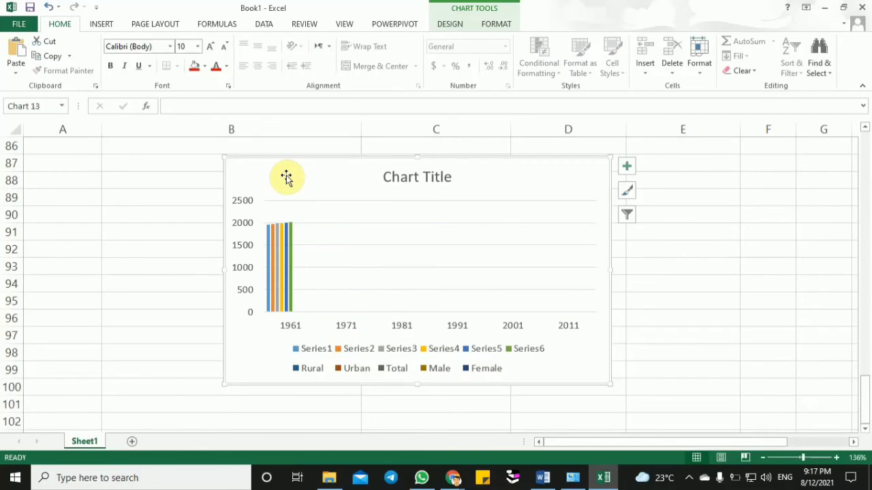
right_click(325, 327)
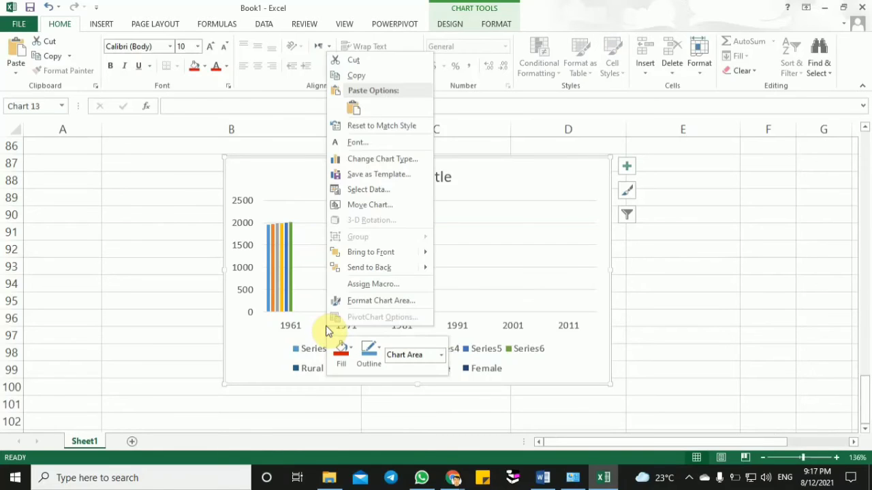
left_click(380, 191)
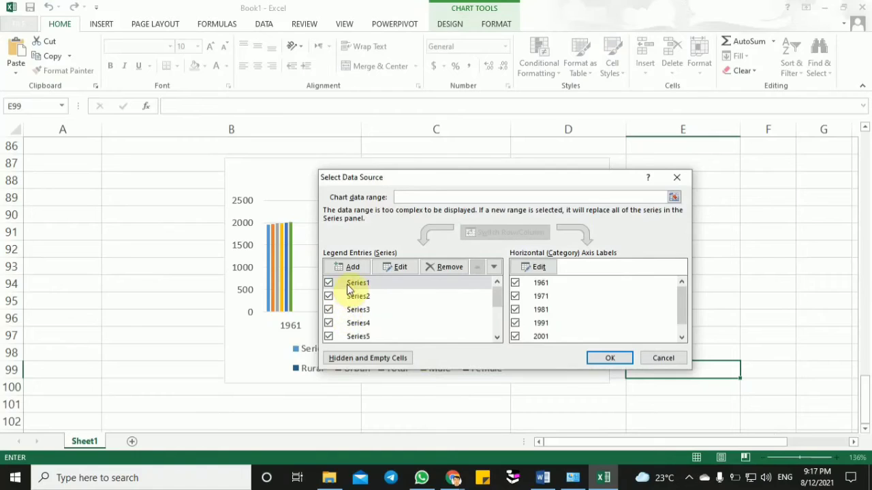
left_click(349, 286)
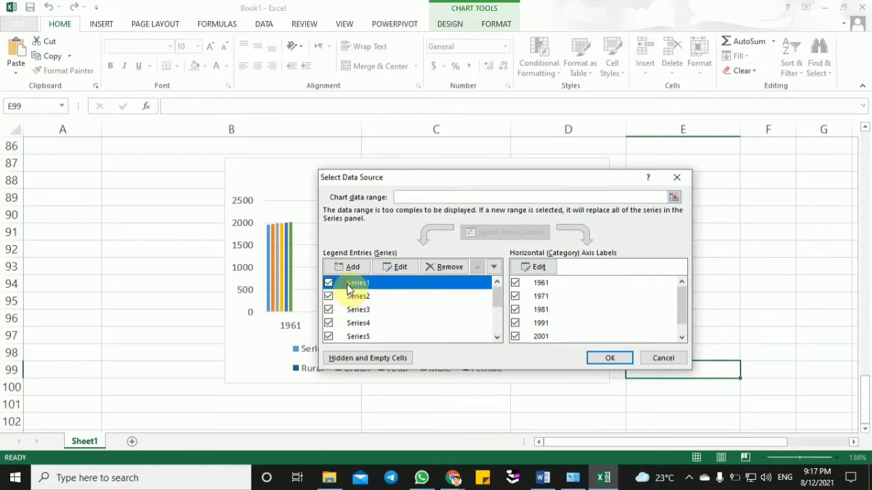
left_click(439, 271)
left_click(381, 286)
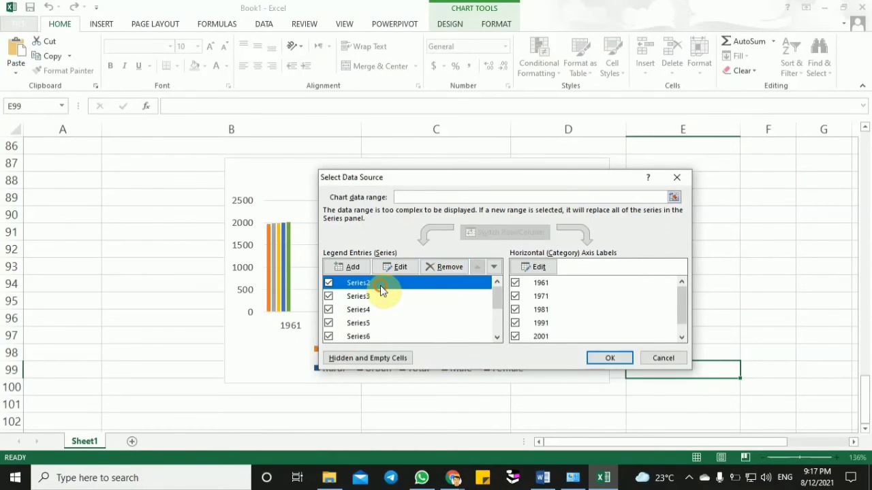
left_click(444, 266)
left_click(416, 285)
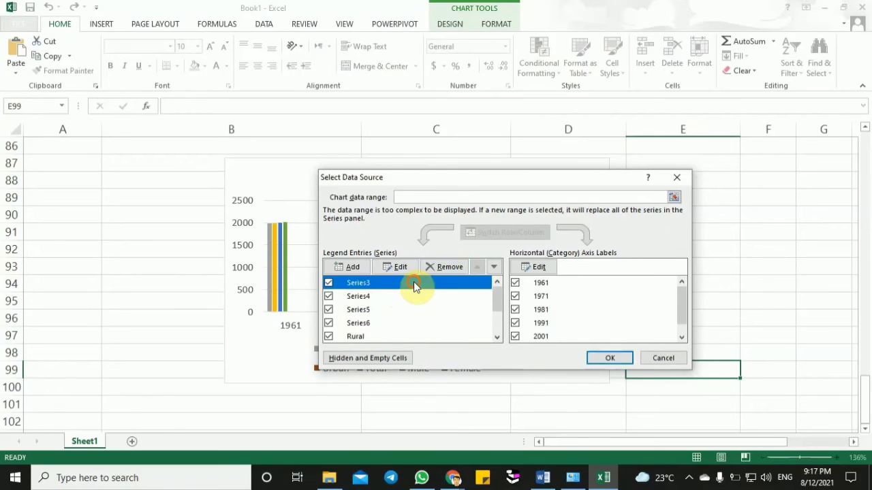
left_click(439, 269)
left_click(414, 286)
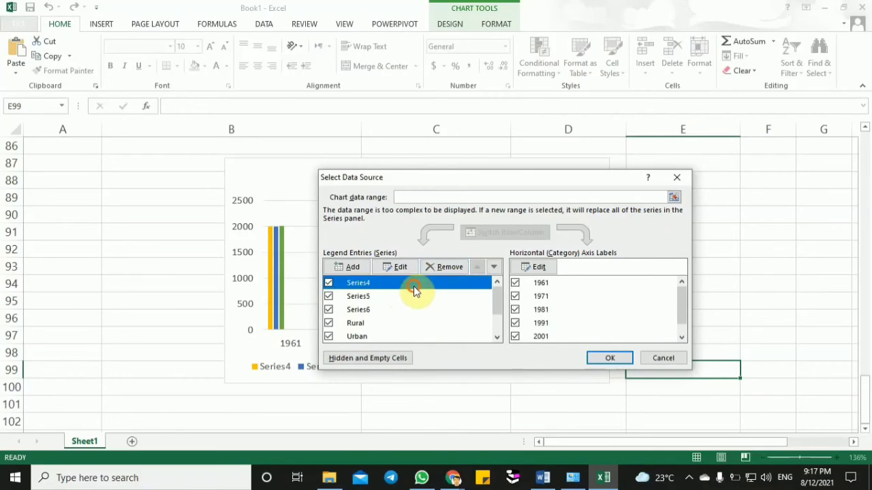
left_click(441, 268)
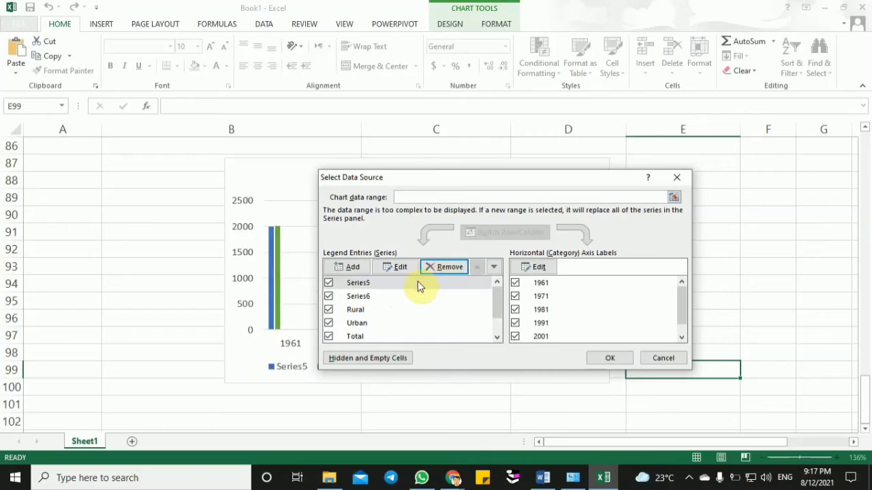
left_click(409, 284)
left_click(447, 266)
left_click(403, 281)
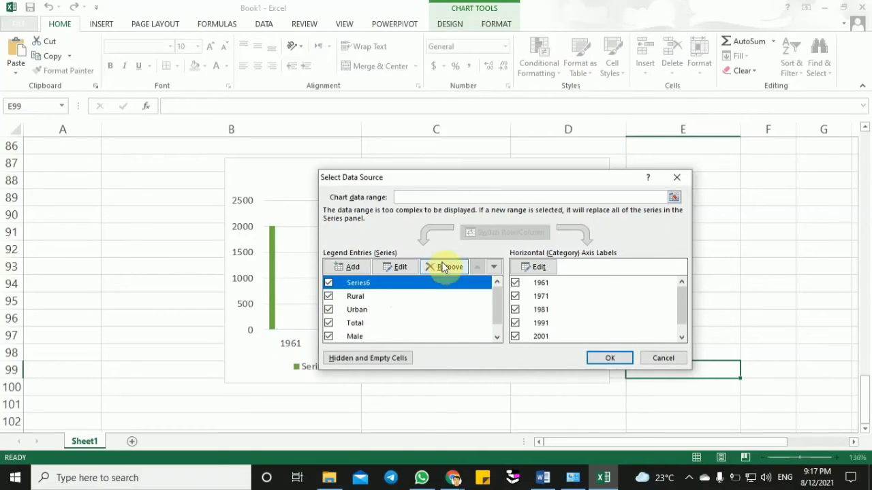
left_click(443, 267)
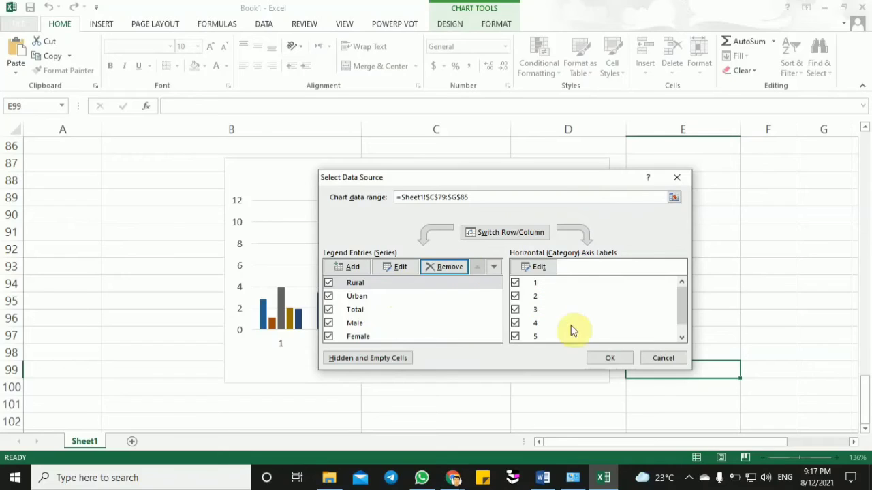
left_click(593, 359)
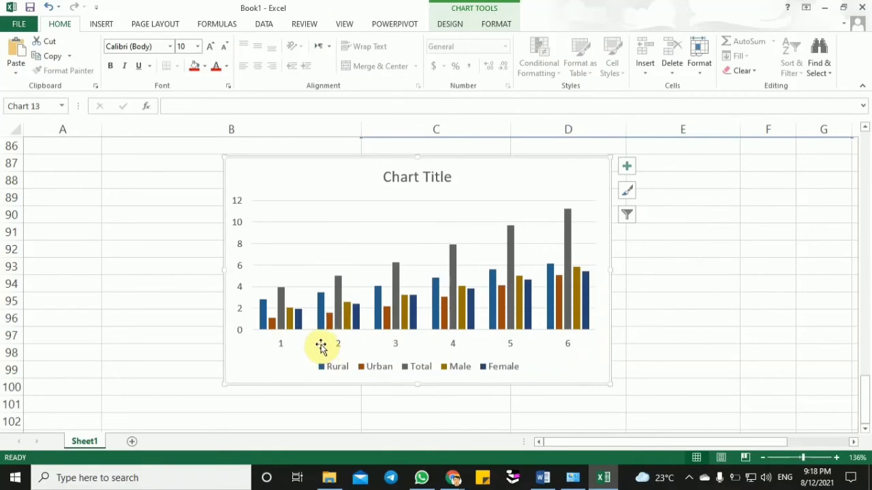
- Set the population chart's horizontal axis labels to the years in B80:B85 and apply the data source changes
left_click(284, 344)
right_click(285, 343)
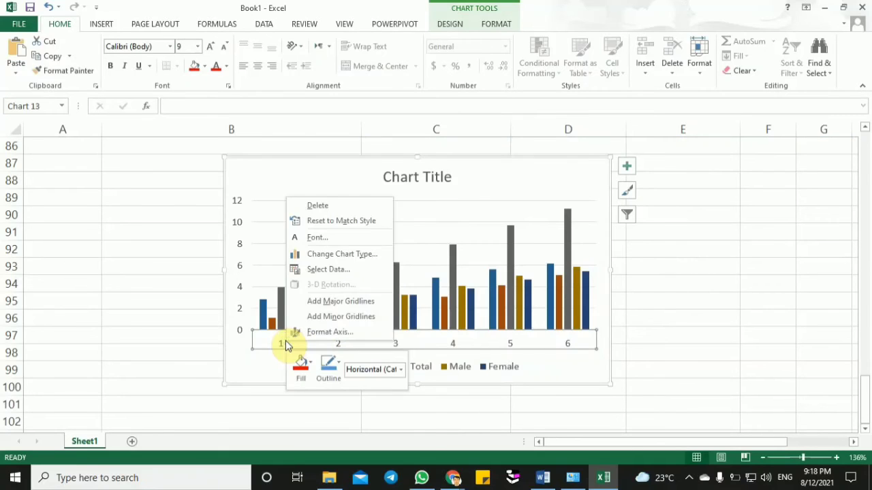
left_click(331, 268)
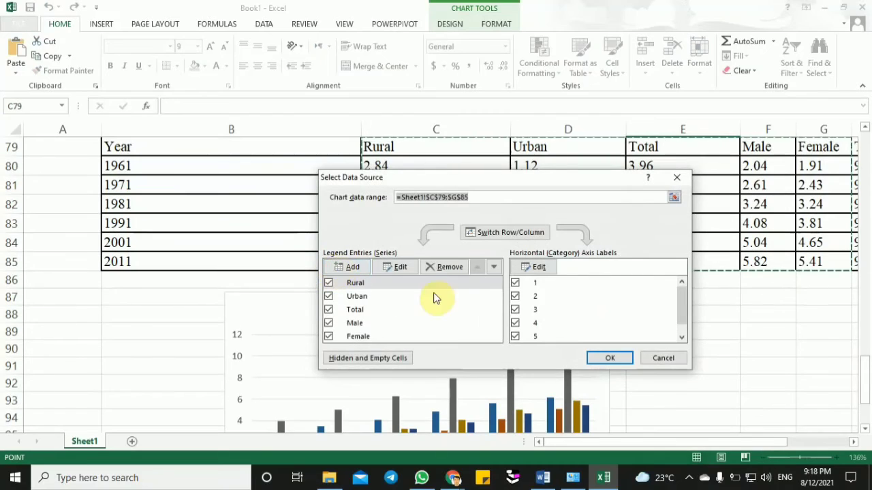
left_click(544, 267)
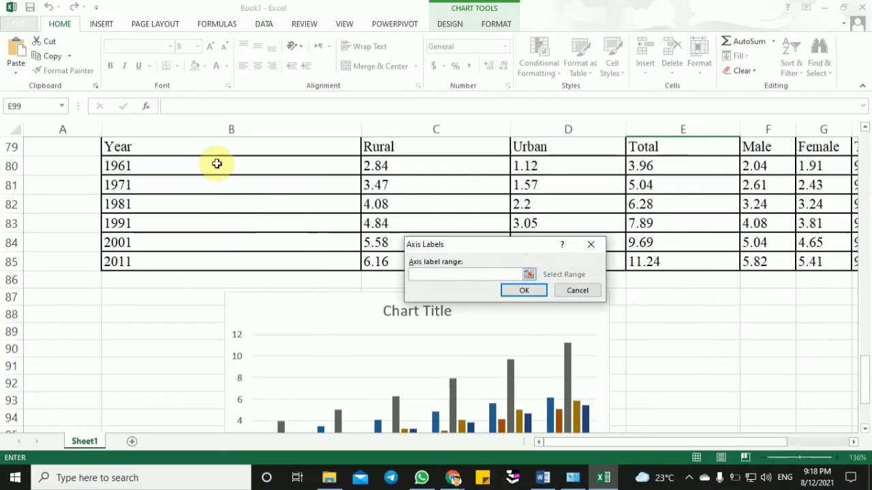
left_click_drag(216, 164, 216, 260)
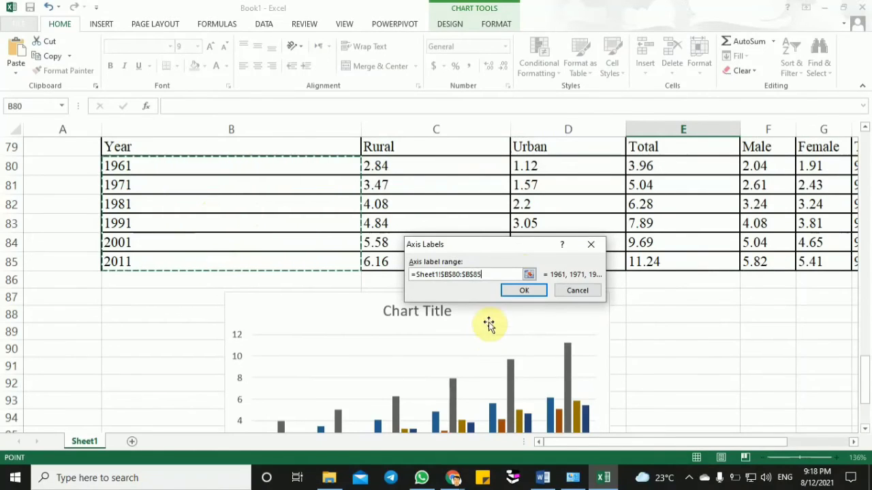
left_click(519, 290)
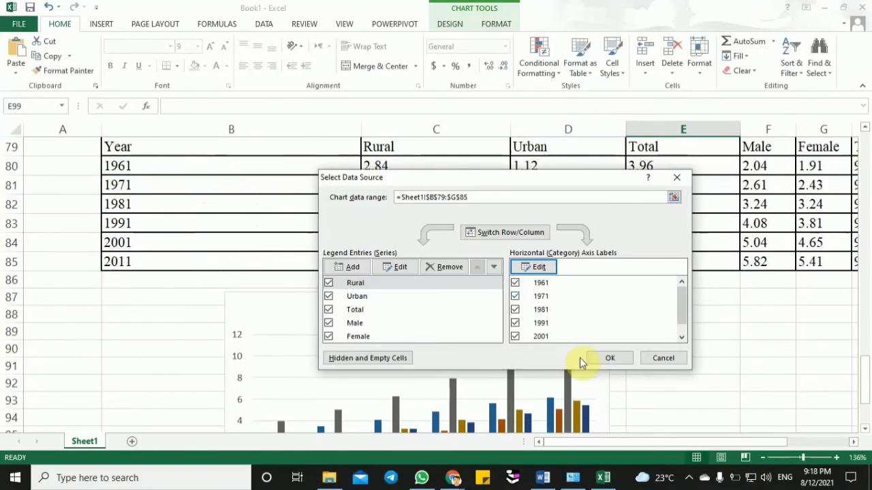
left_click(599, 358)
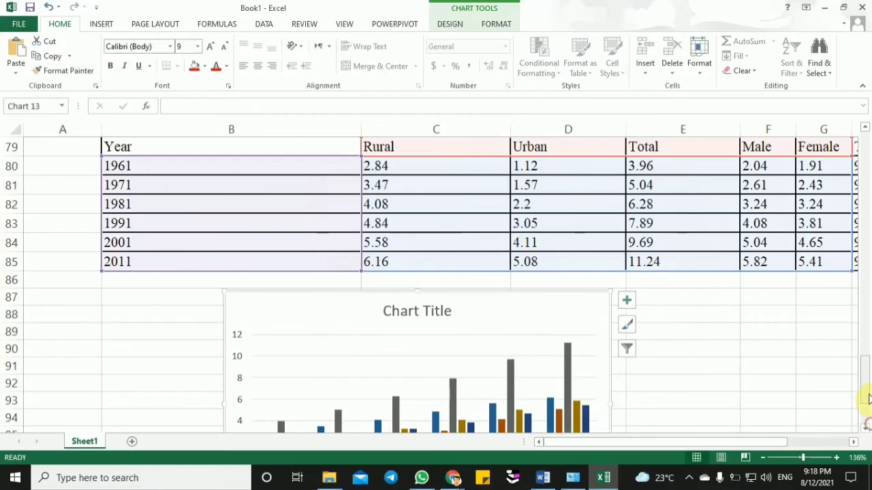
left_click_drag(864, 389, 866, 424)
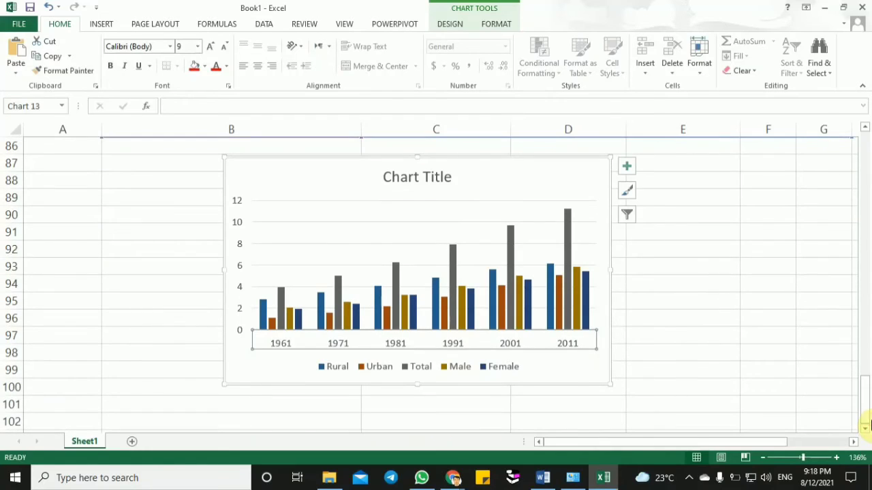
- Fill the Female series columns in the population chart with red
left_click(564, 361)
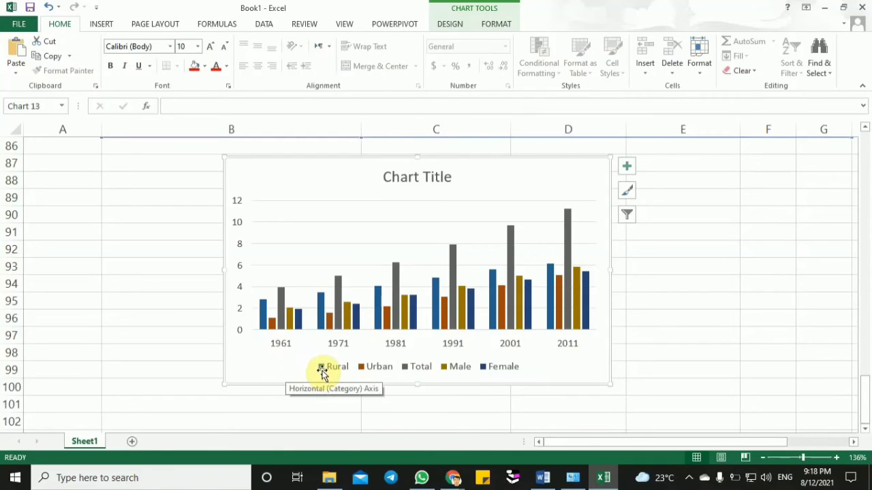
left_click(297, 320)
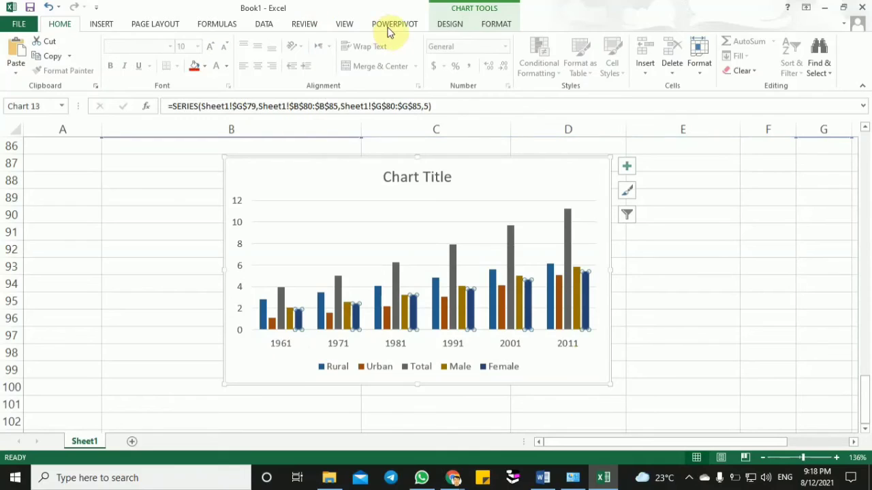
left_click(507, 27)
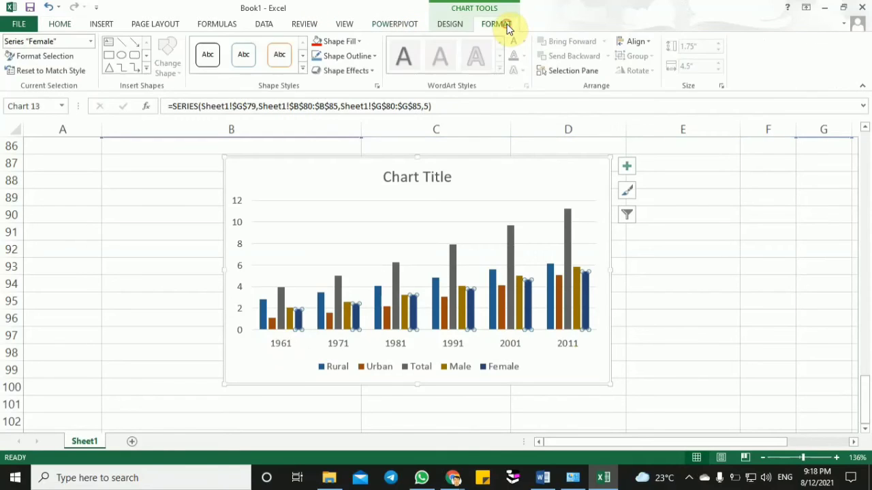
left_click(318, 43)
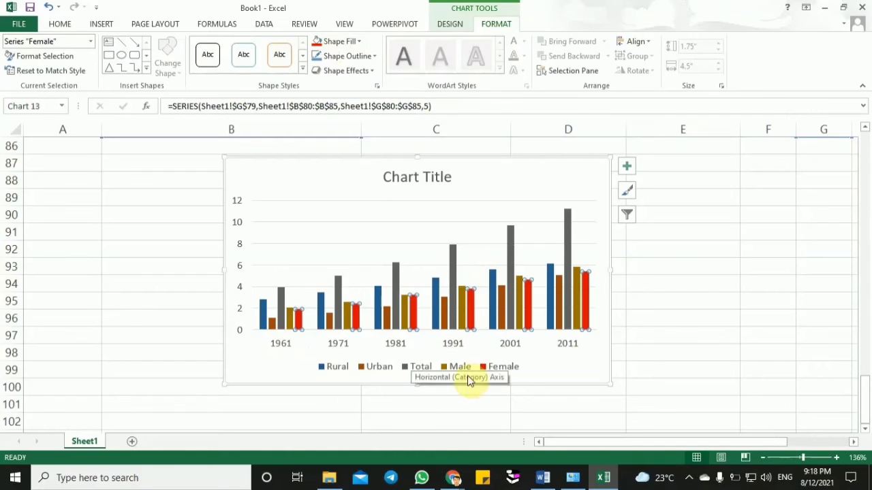
left_click(530, 375)
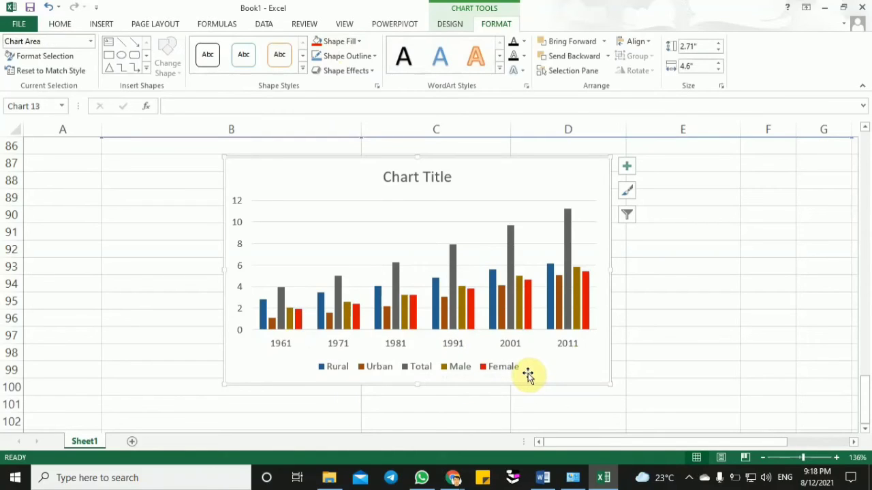
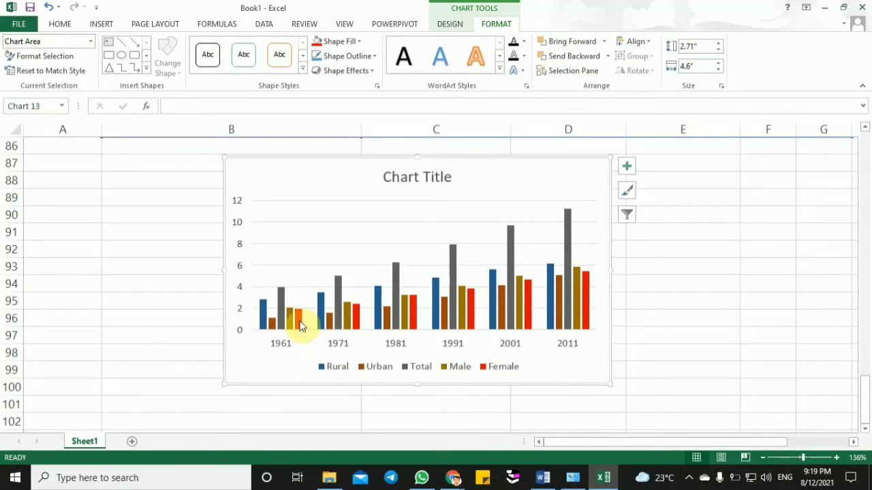
left_click(300, 325)
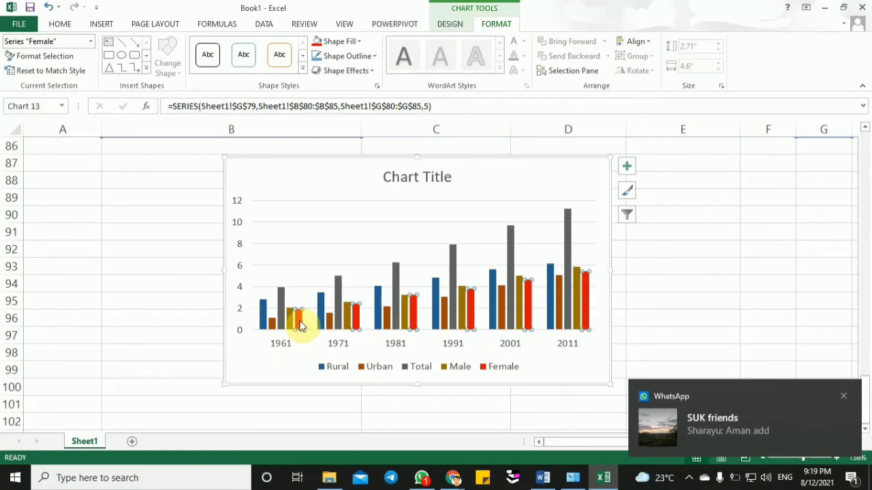
left_click(395, 325)
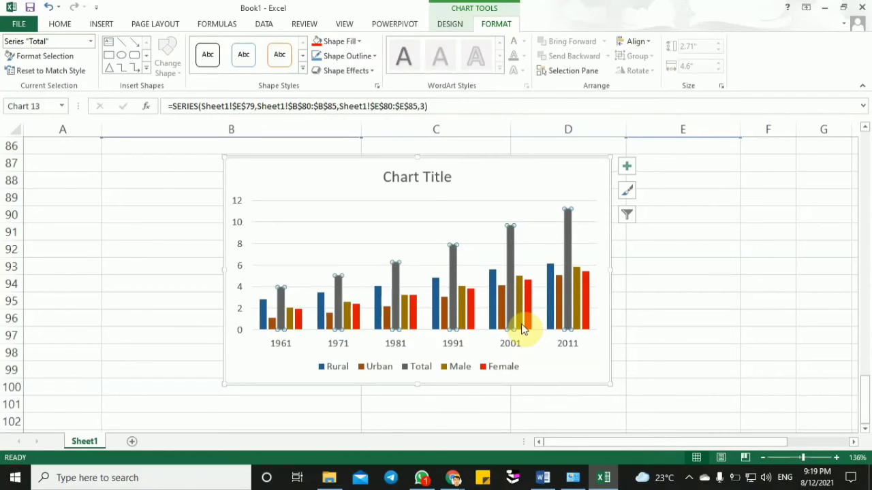
- Replace the population chart's placeholder title with "population in corer"
left_click(435, 178)
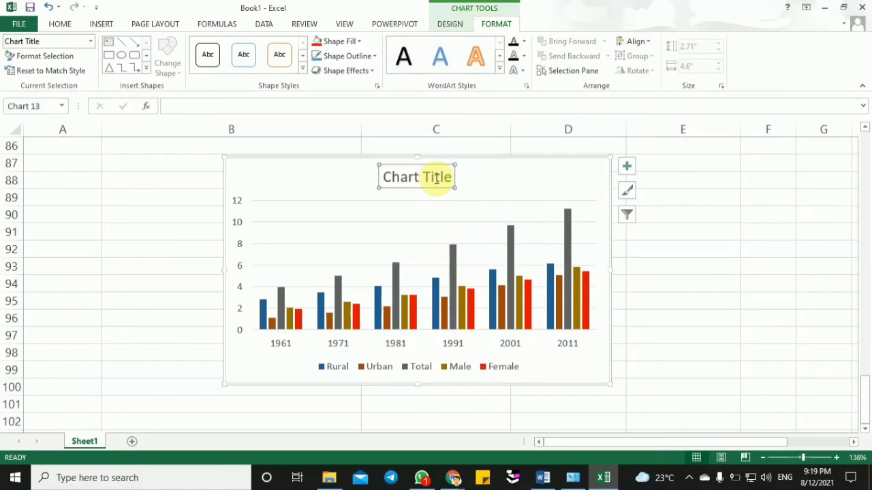
triple_click(436, 178)
type("p")
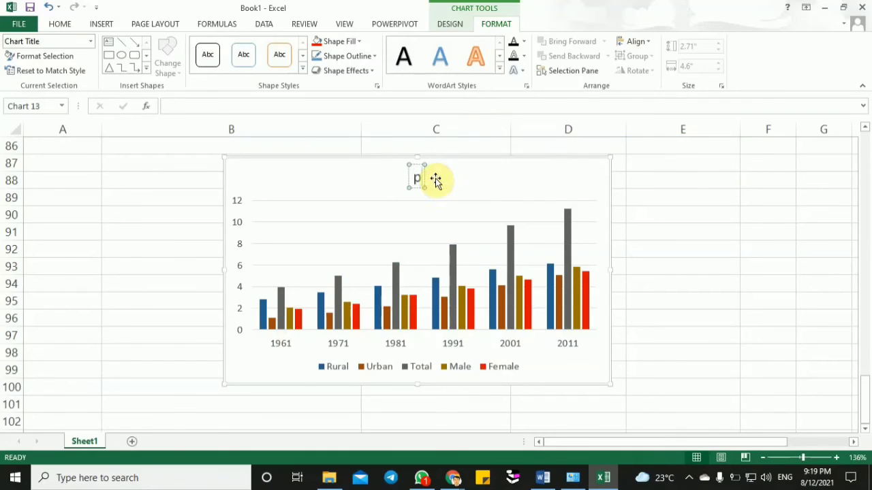
type("opulation")
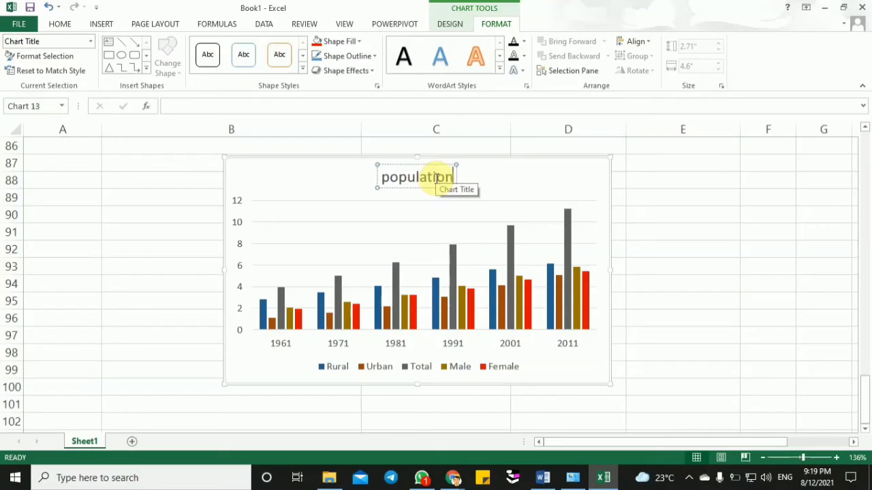
type(" in co")
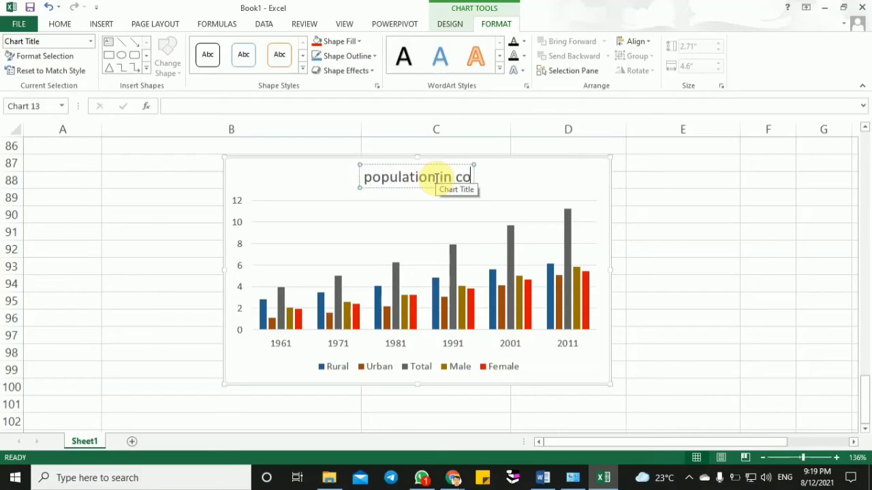
type("rer")
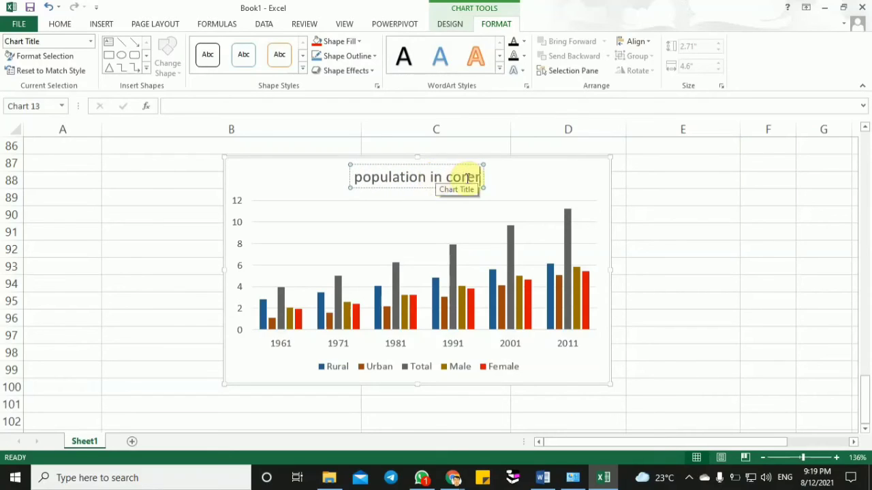
left_click(564, 182)
- Move the population chart sideways so that it sits beneath columns B and C of the Q.7 table
left_click_drag(310, 179, 170, 175)
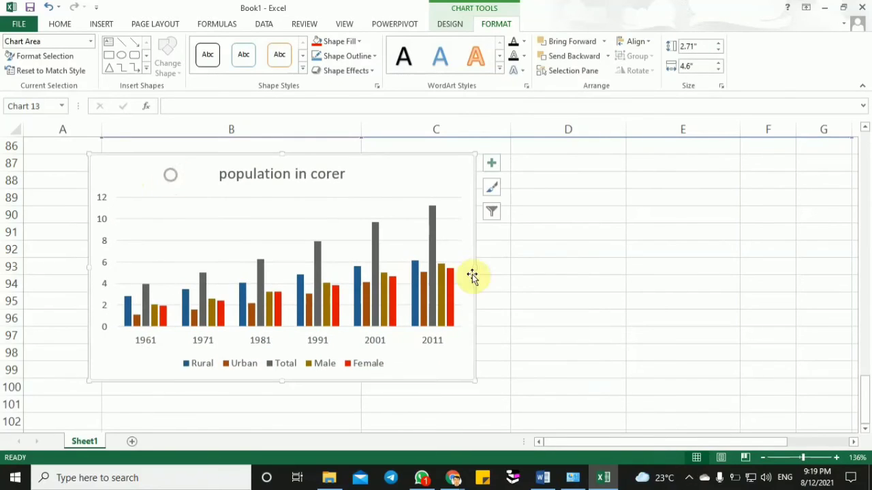
left_click(559, 295)
- Change the Q.7 table's group headings to "population" in H78 and "sex ratio" in B78
left_click_drag(867, 399, 862, 357)
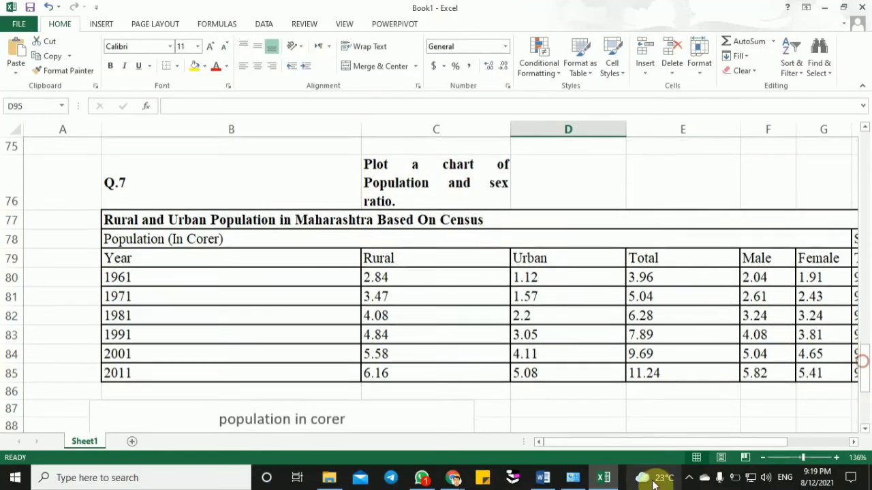
left_click_drag(625, 443, 680, 431)
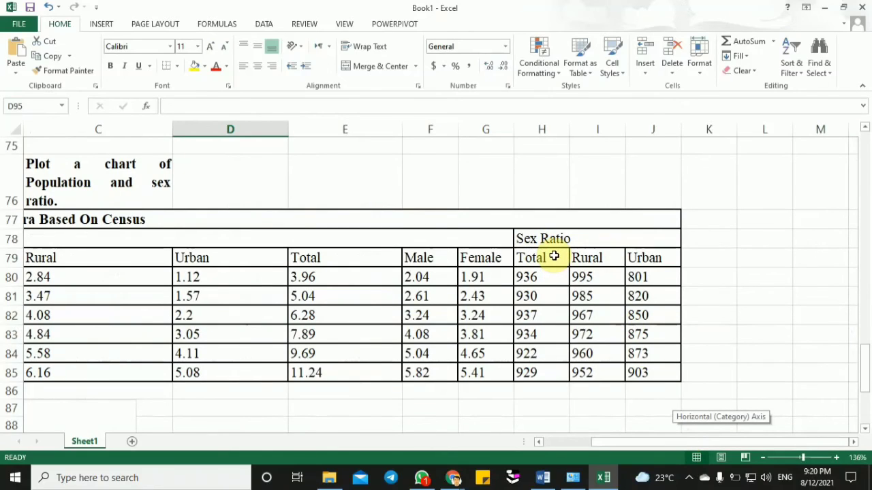
left_click_drag(555, 256, 645, 371)
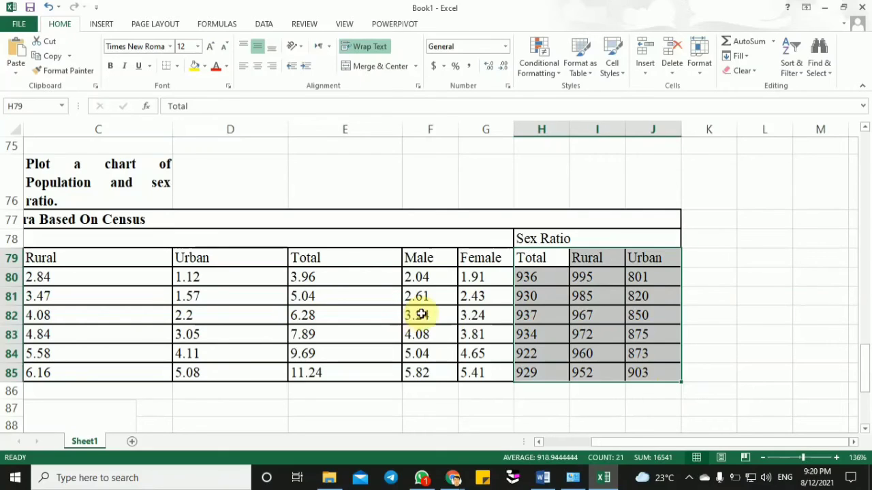
left_click(553, 238)
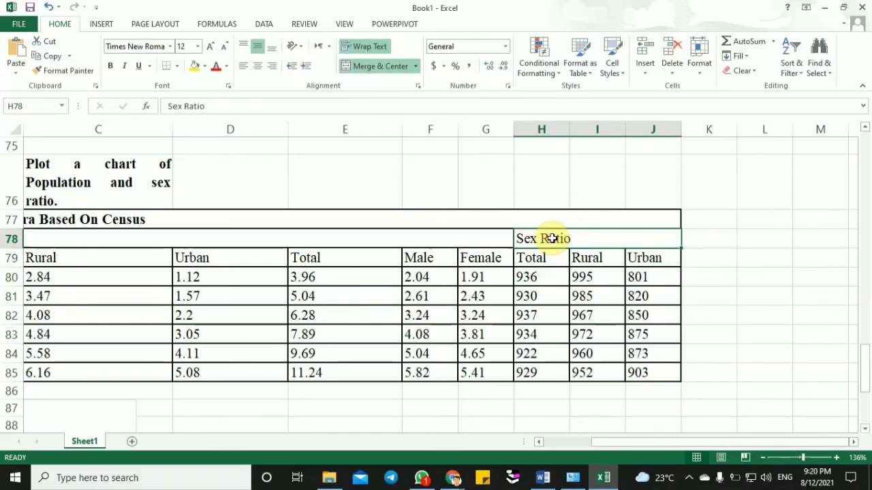
type("population")
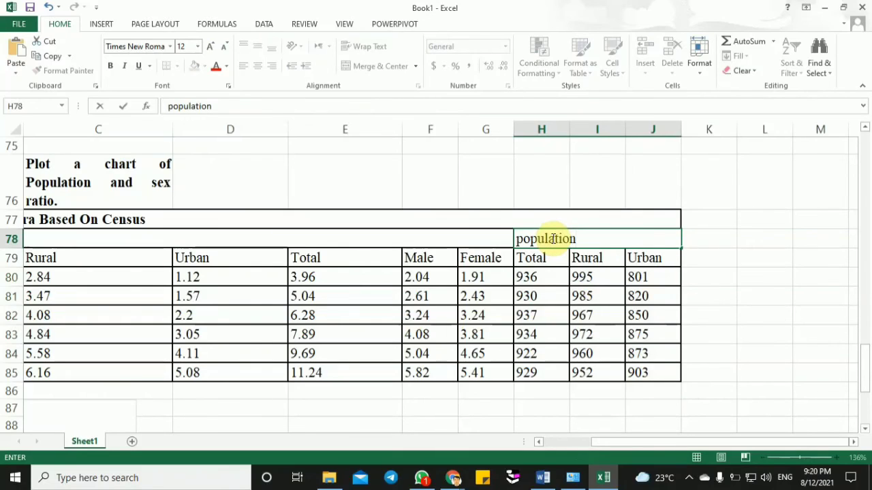
left_click(327, 240)
type("sex ratio")
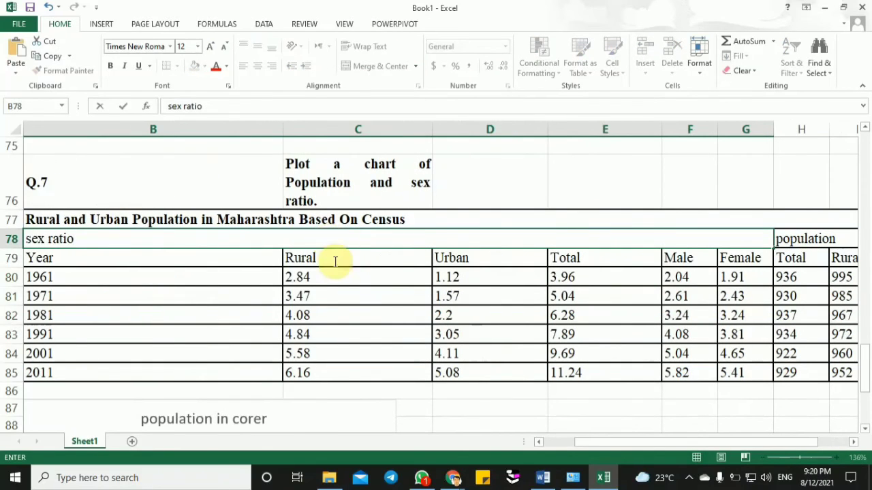
left_click(341, 297)
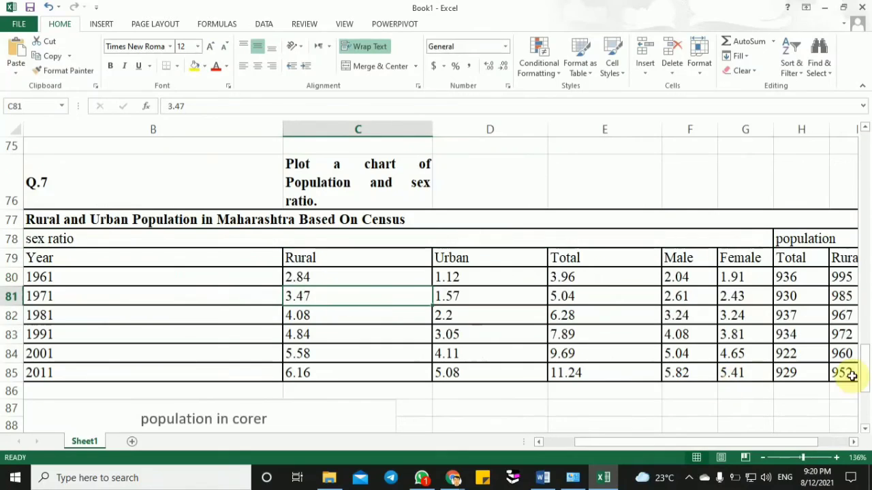
- Retitle the chart beneath the Q.7 table as "sex ratio"
left_click_drag(625, 443, 594, 443)
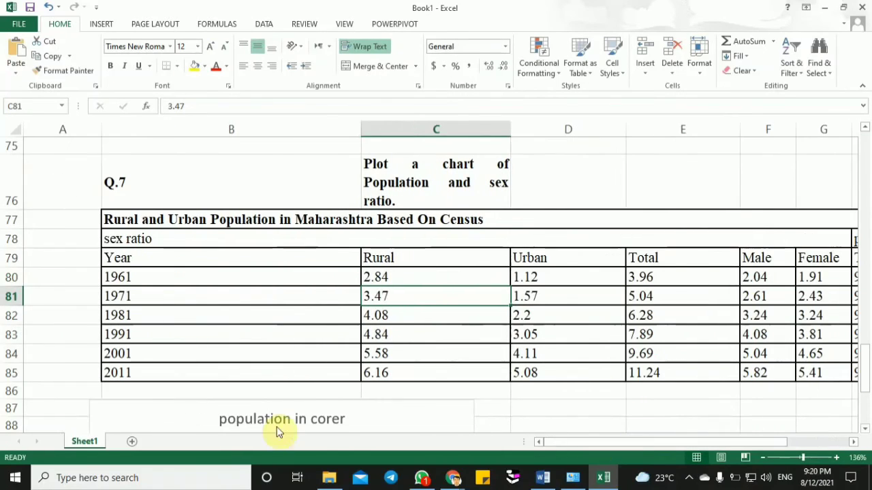
left_click(276, 418)
triple_click(278, 421)
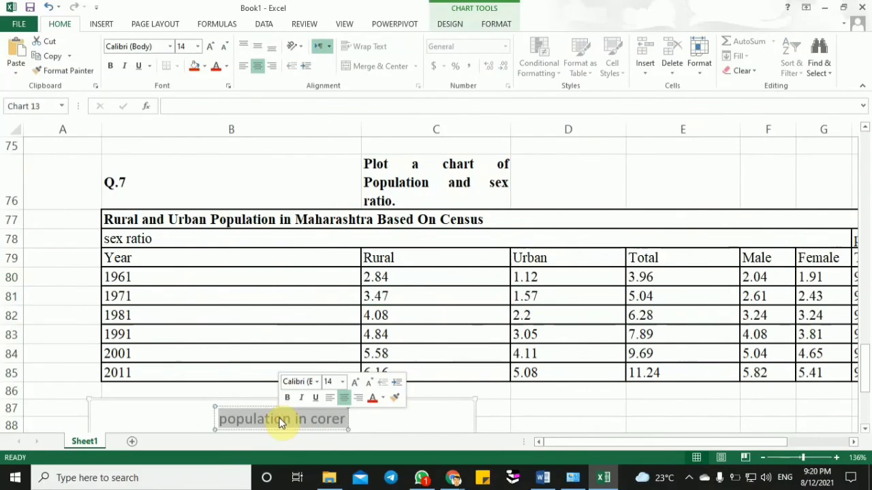
type("sex")
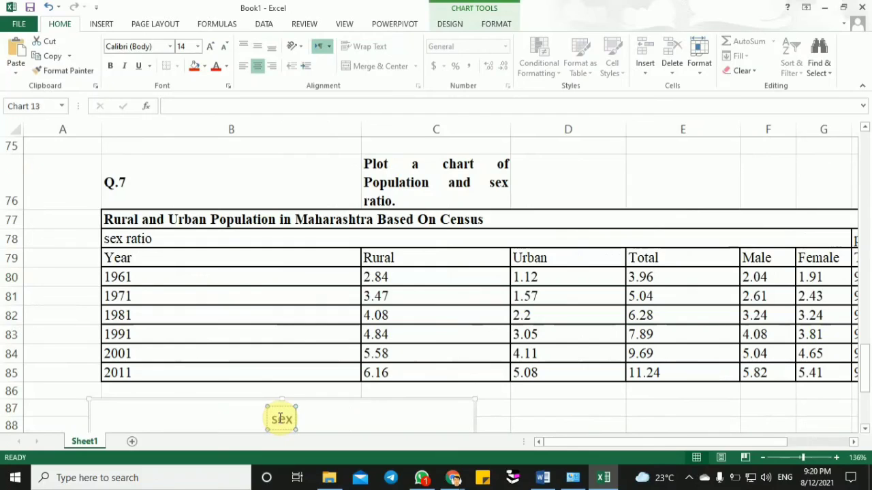
type(" ratio")
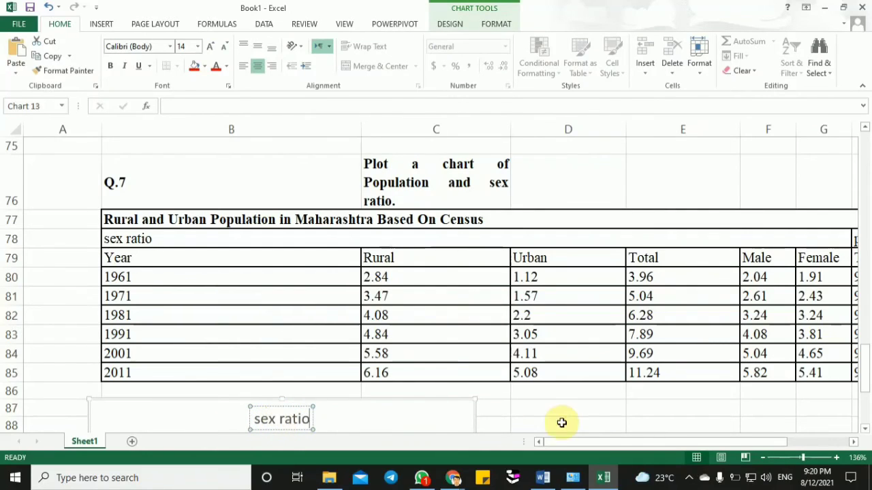
left_click(561, 423)
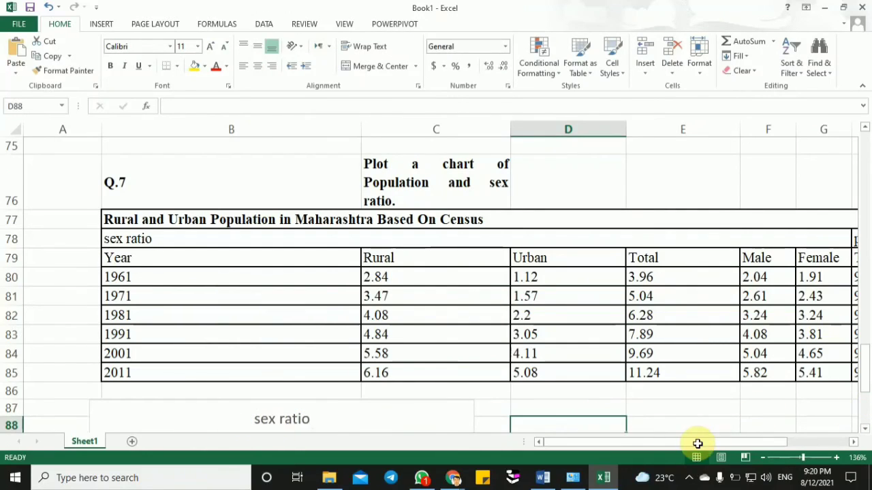
- Extend the group heading in H78 to "population in corer"
left_click_drag(697, 443, 774, 451)
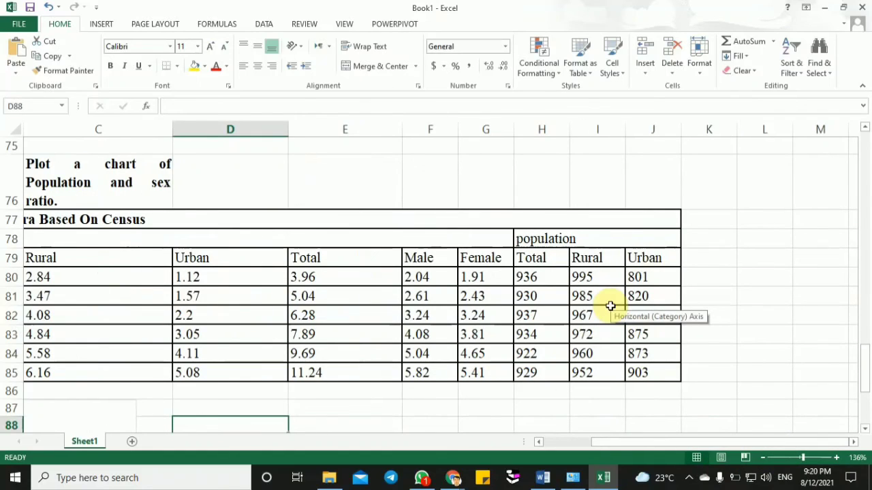
left_click(544, 243)
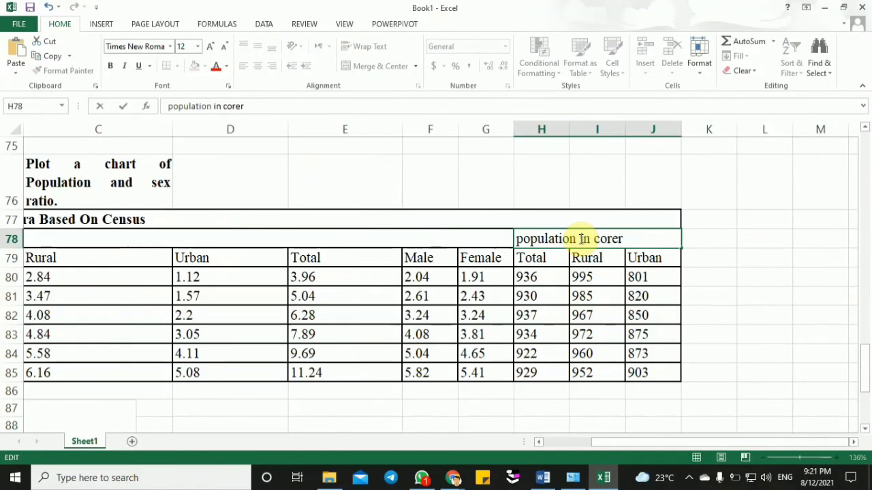
- Insert a 2-D clustered column chart from the Total, Rural and Urban data in H79:J85
left_click_drag(555, 258, 651, 371)
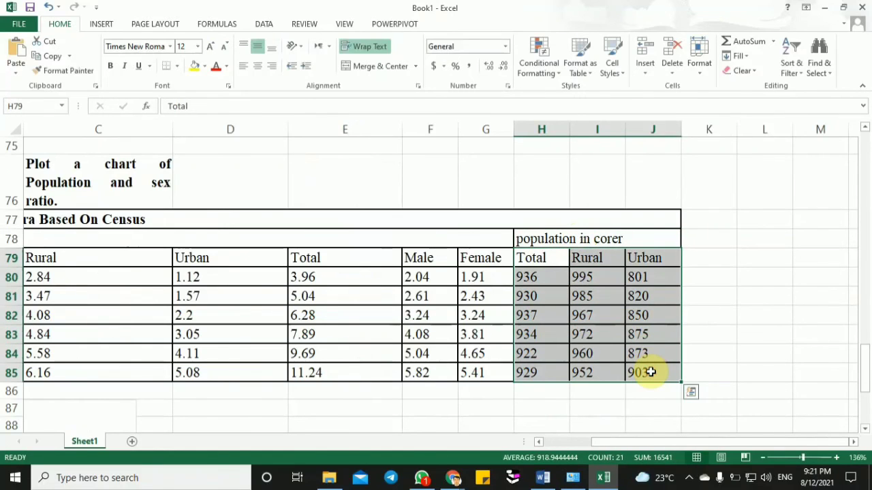
left_click(106, 25)
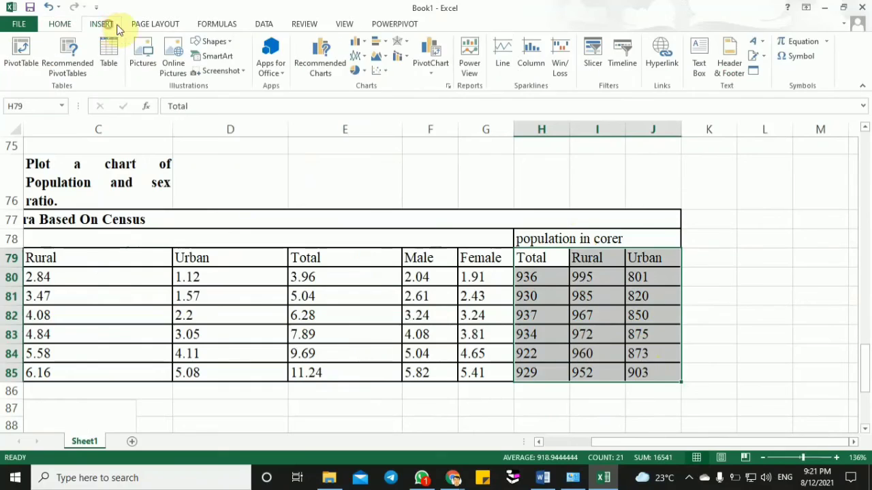
left_click(357, 42)
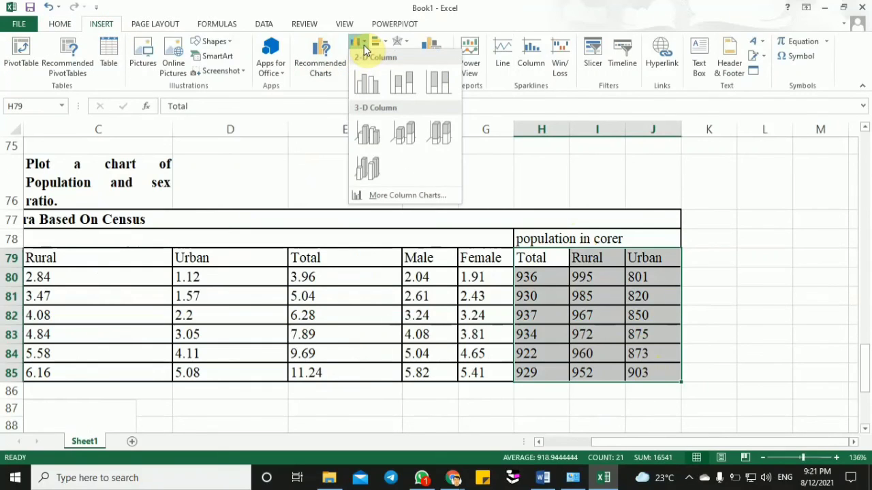
left_click(365, 84)
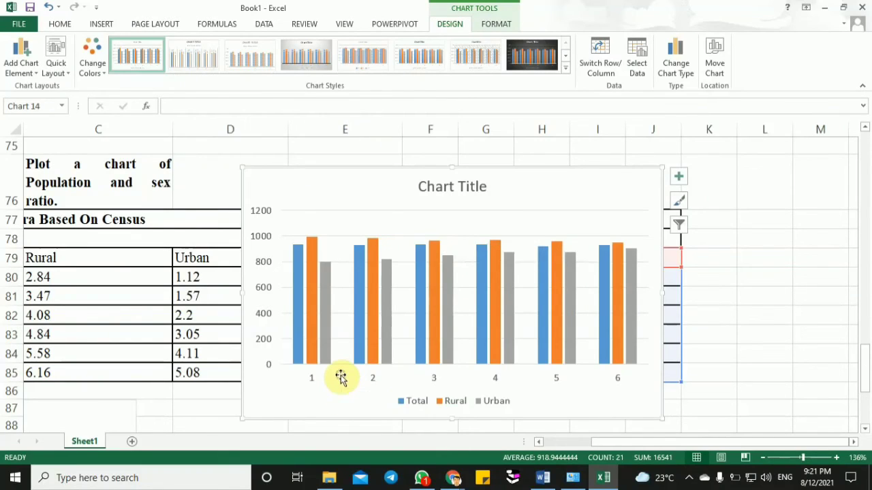
- Set the new chart's horizontal axis labels to the years in B80:B85 and apply the data source changes
left_click(313, 381)
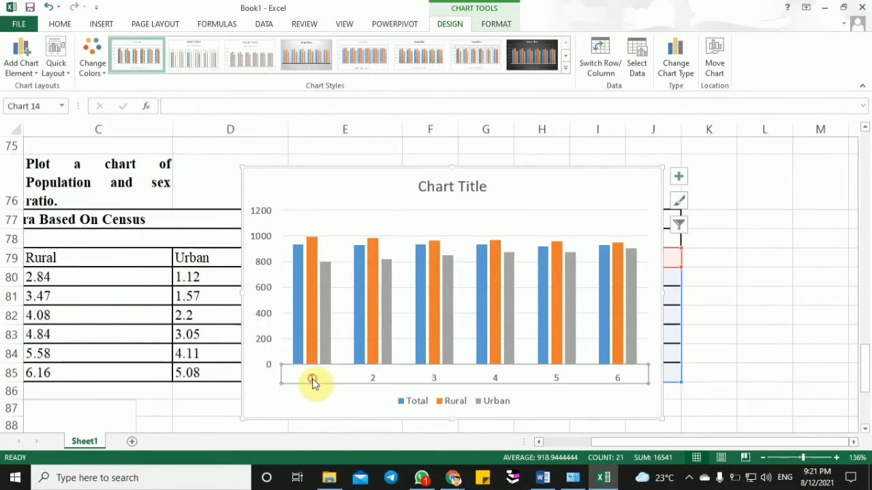
right_click(313, 381)
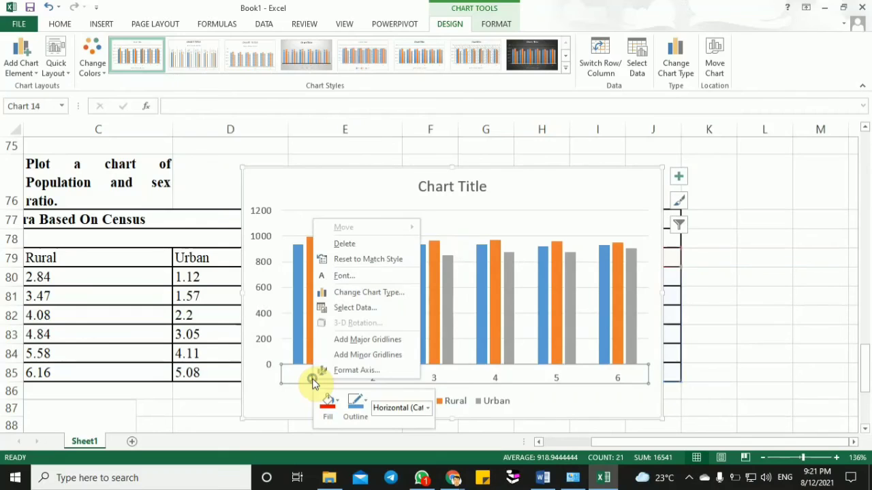
left_click(343, 308)
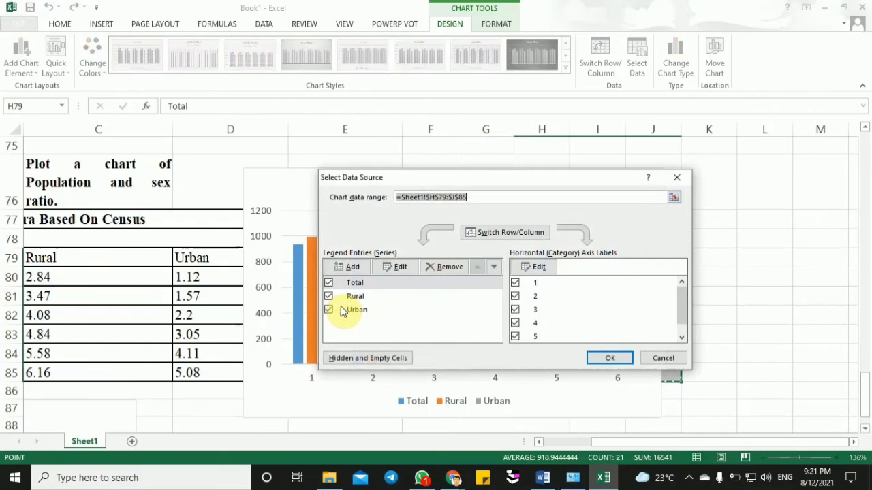
left_click(534, 270)
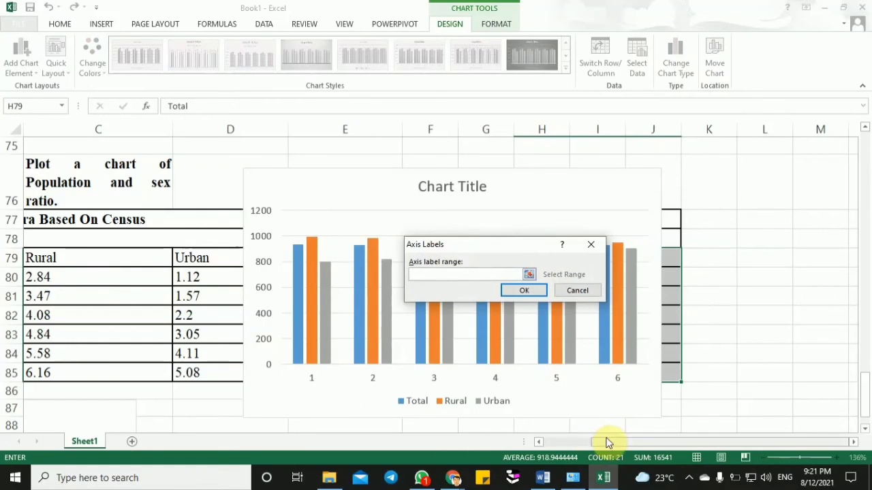
left_click_drag(610, 443, 572, 446)
left_click_drag(140, 277, 160, 372)
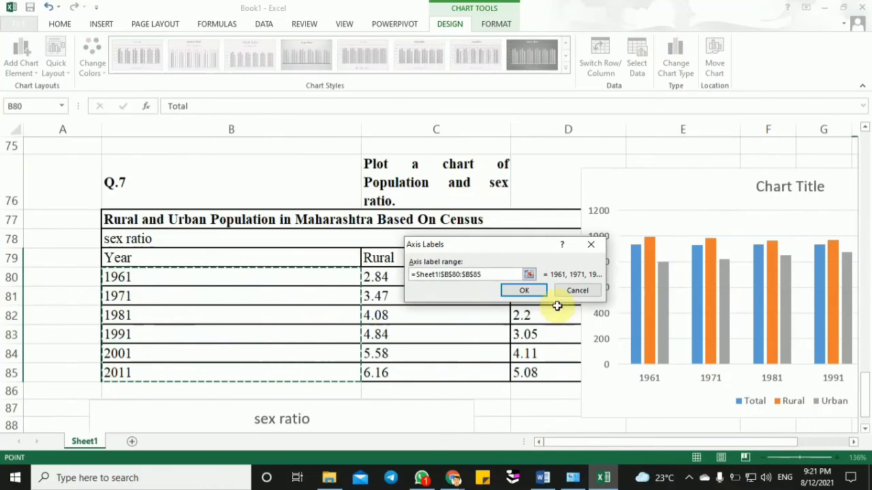
left_click(535, 295)
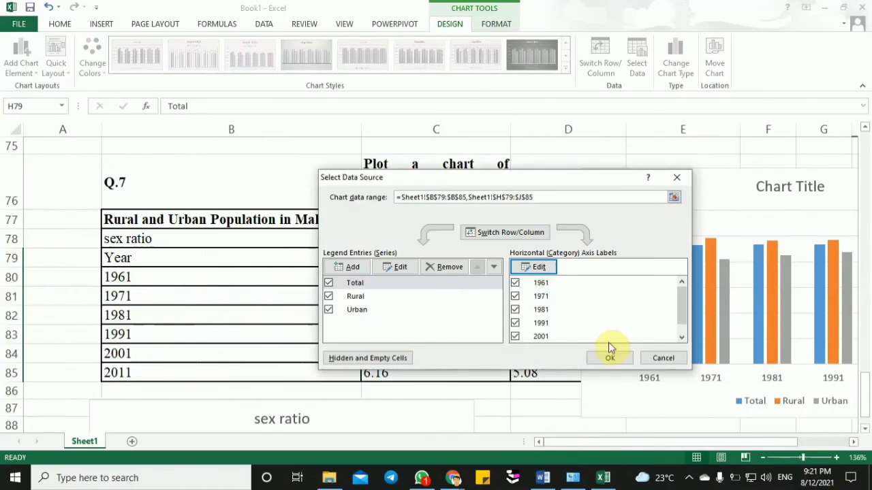
left_click(605, 358)
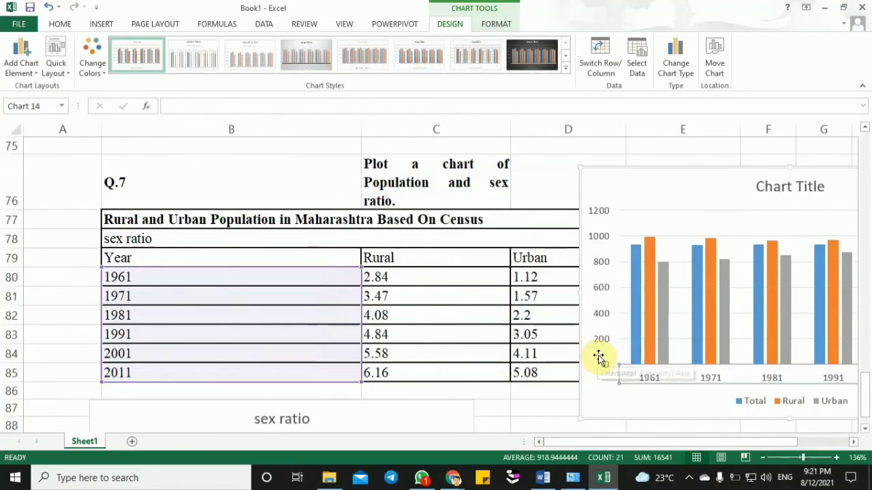
- Move the new Total, Rural and Urban chart below the Q.7 table, beside the sex ratio chart
left_click_drag(679, 192, 576, 402)
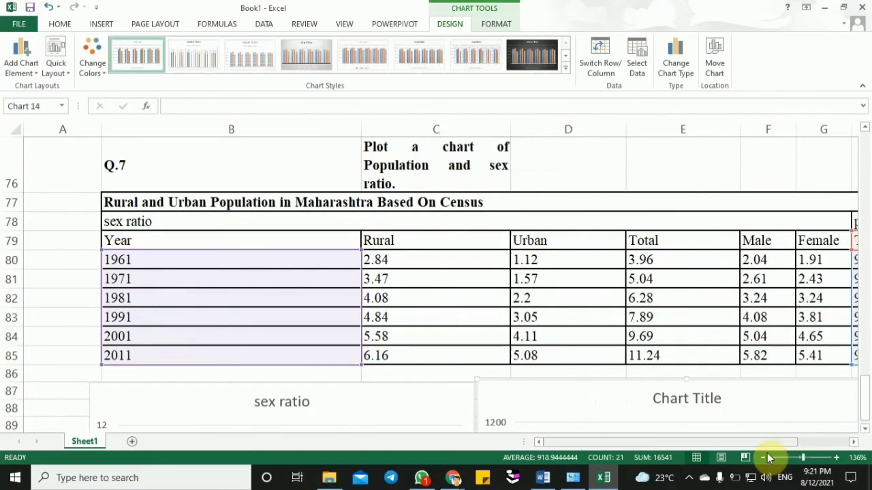
left_click_drag(758, 443, 864, 394)
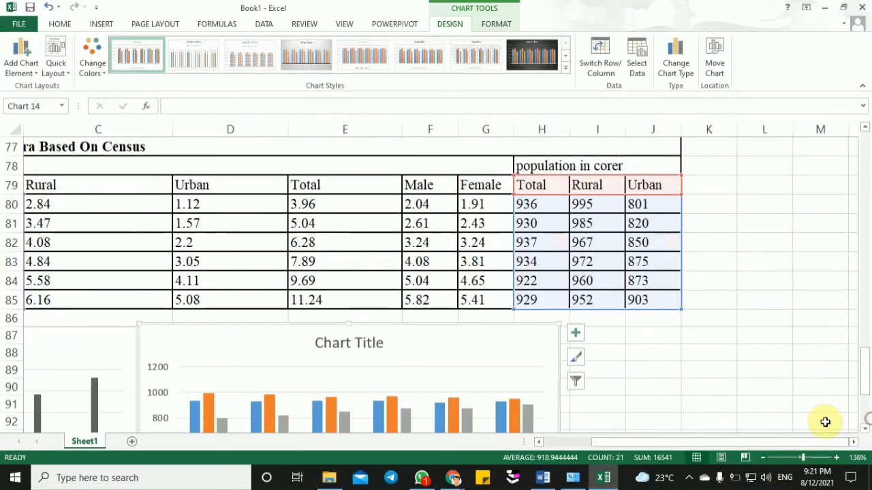
- Replace the Total, Rural and Urban chart's placeholder title with "population in corer"
left_click(758, 413)
key("Down")
key("Down")
key("Down")
key("Down")
key("Down")
key("Down")
key("Down")
key("Down")
key("Down")
key("Down")
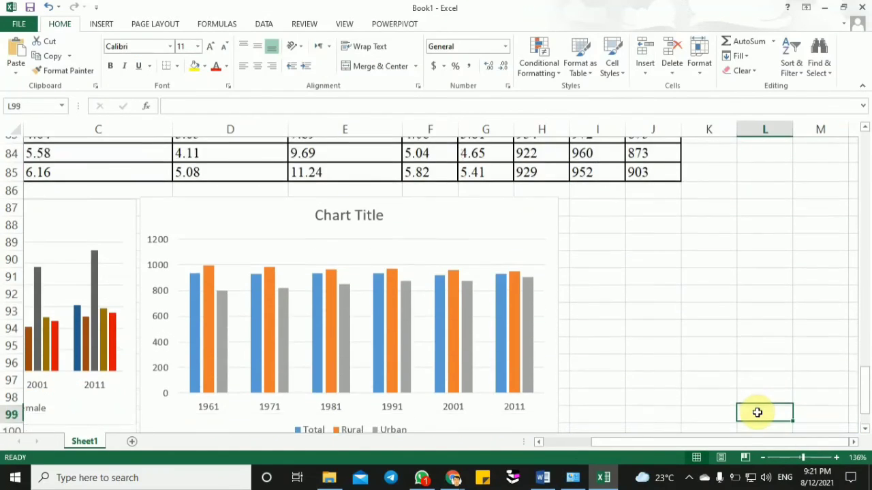
key("Down")
left_click(346, 162)
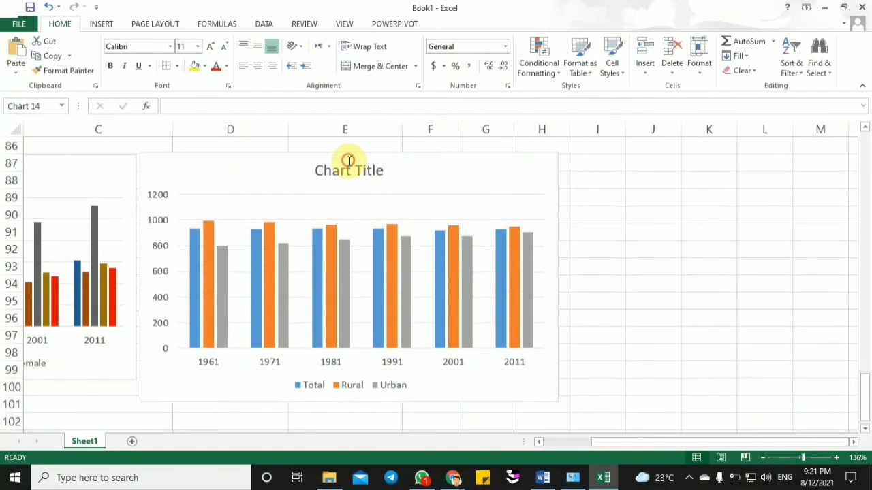
triple_click(349, 166)
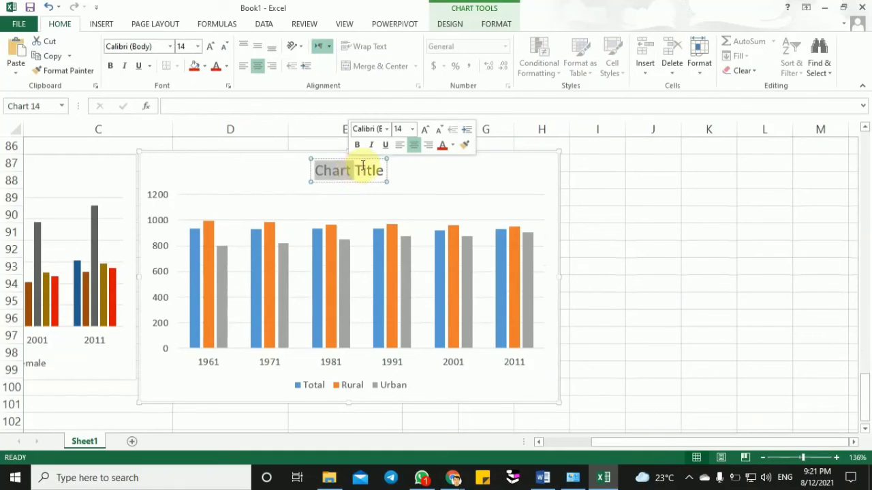
left_click(383, 170)
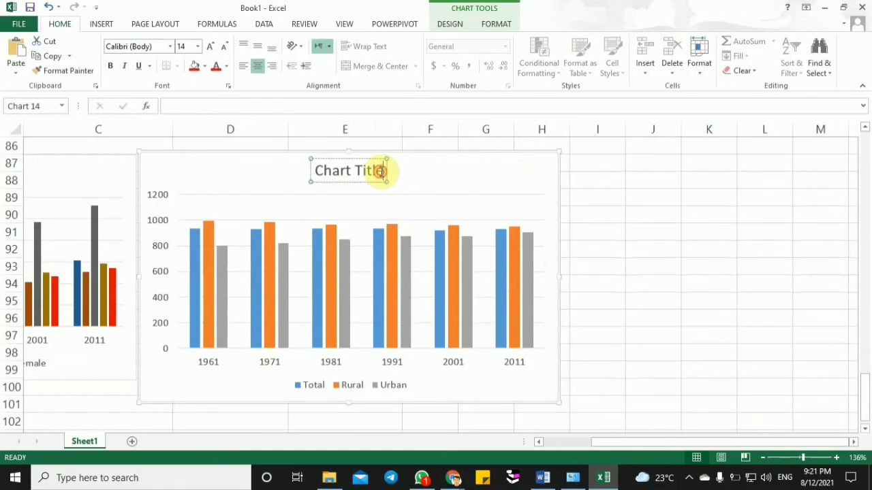
key("BackSpace")
key("BackSpace")
key("BackSpace")
key("BackSpace")
key("BackSpace")
key("BackSpace")
key("BackSpace")
key("BackSpace")
key("BackSpace")
key("BackSpace")
key("BackSpace")
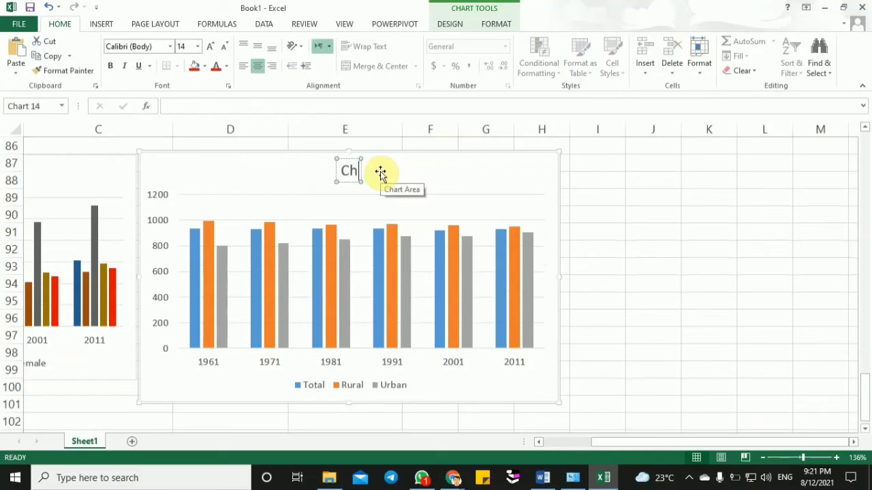
type("popu")
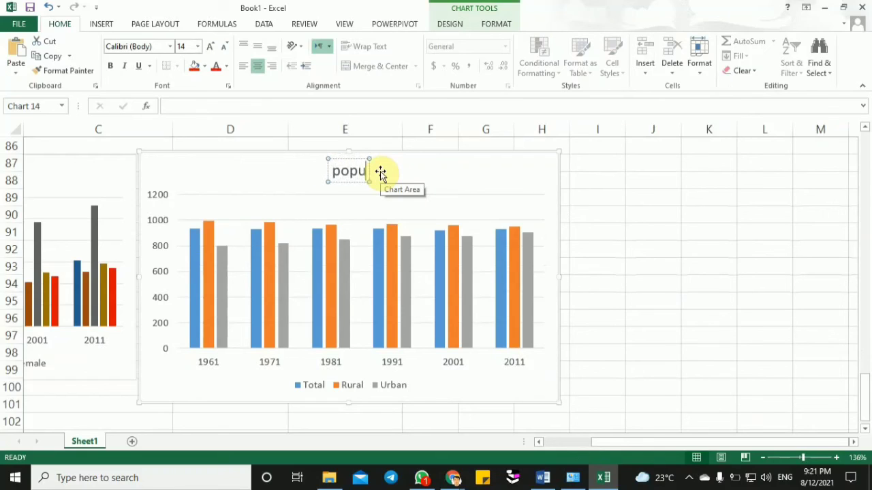
type("lation")
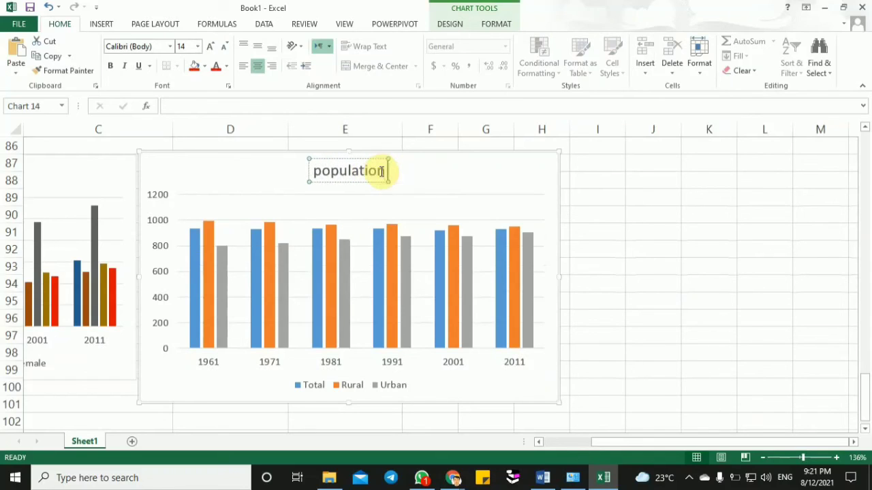
type(" in coree")
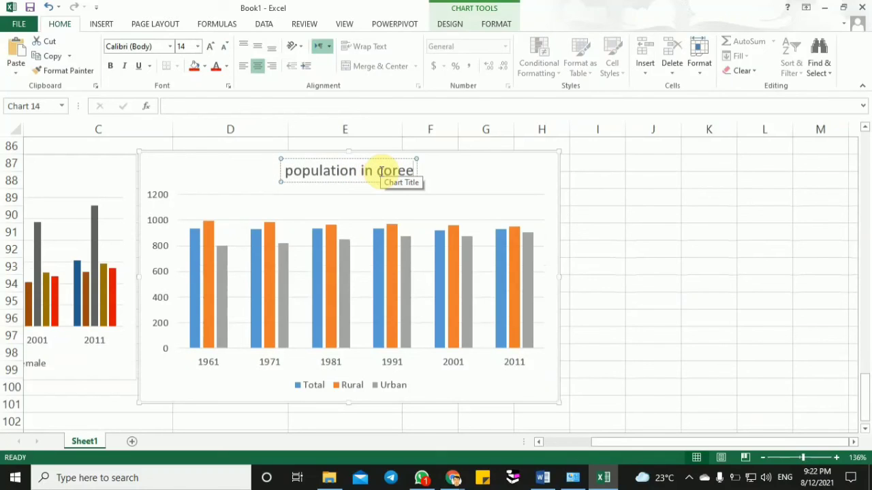
key("BackSpace")
type("r")
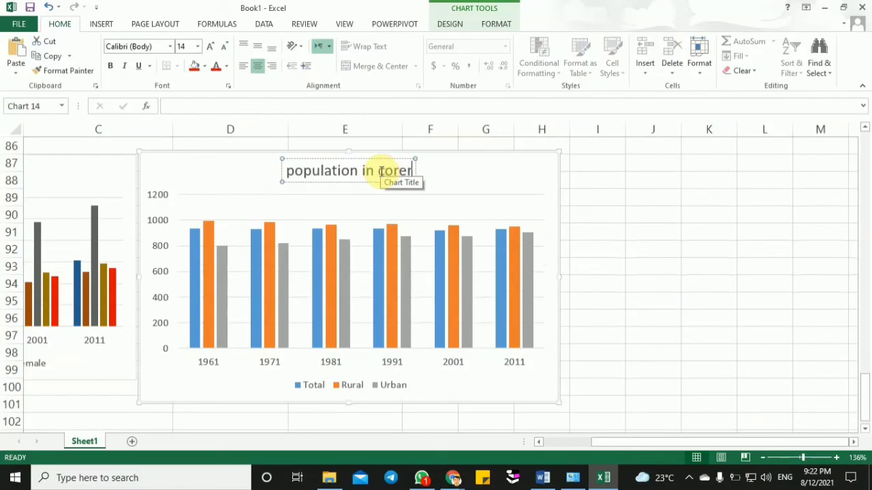
left_click(652, 281)
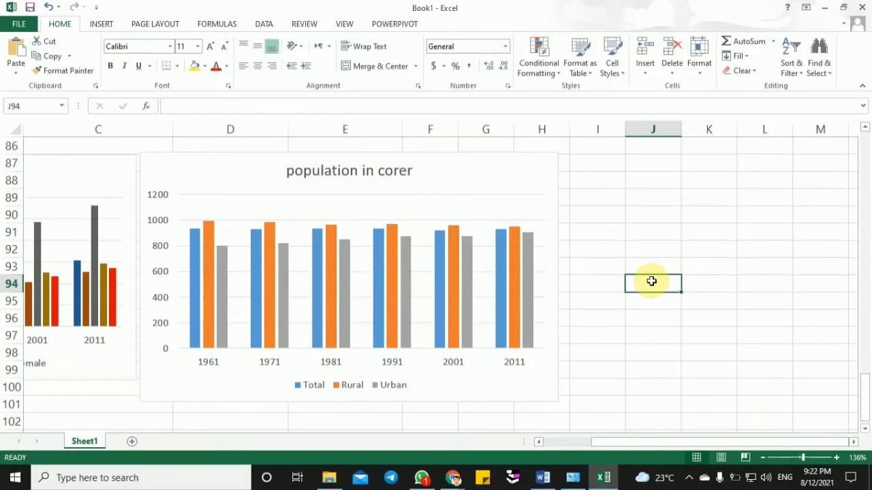
- Move the population chart slightly away from the sex ratio chart to leave a gap between them
left_click(793, 457)
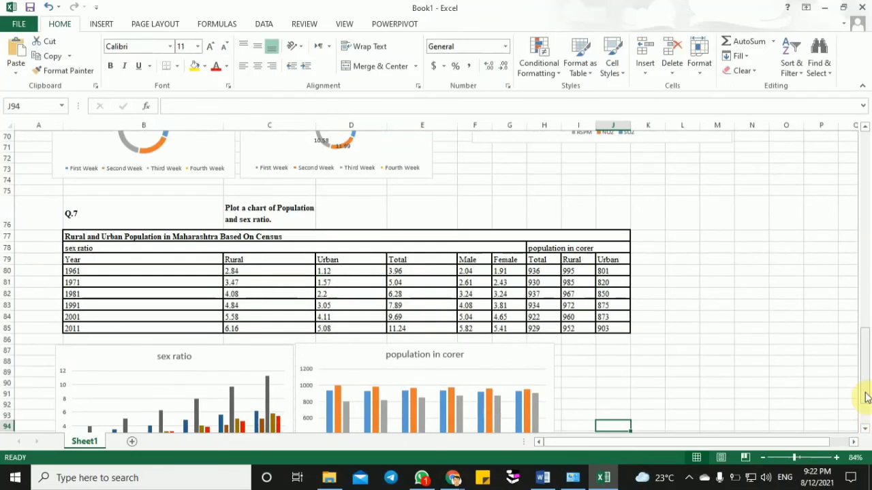
left_click_drag(865, 395, 868, 419)
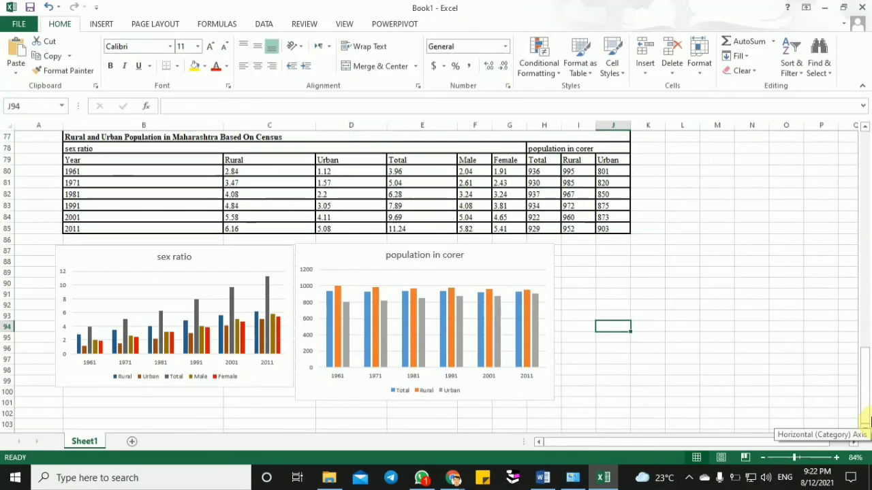
left_click(345, 335)
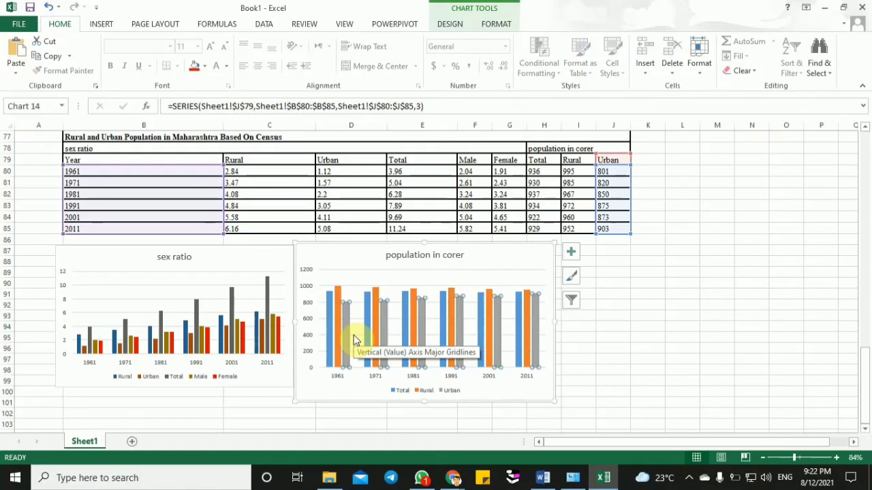
left_click_drag(331, 254, 339, 255)
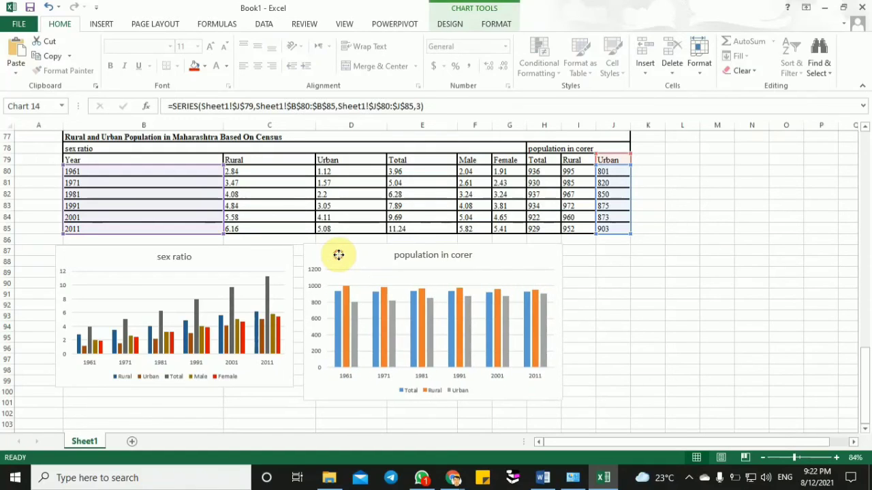
left_click(648, 336)
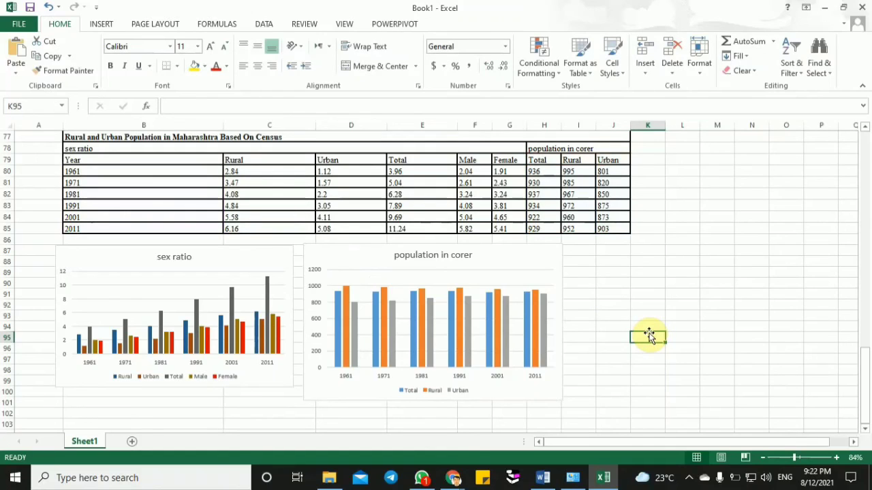
left_click(604, 303)
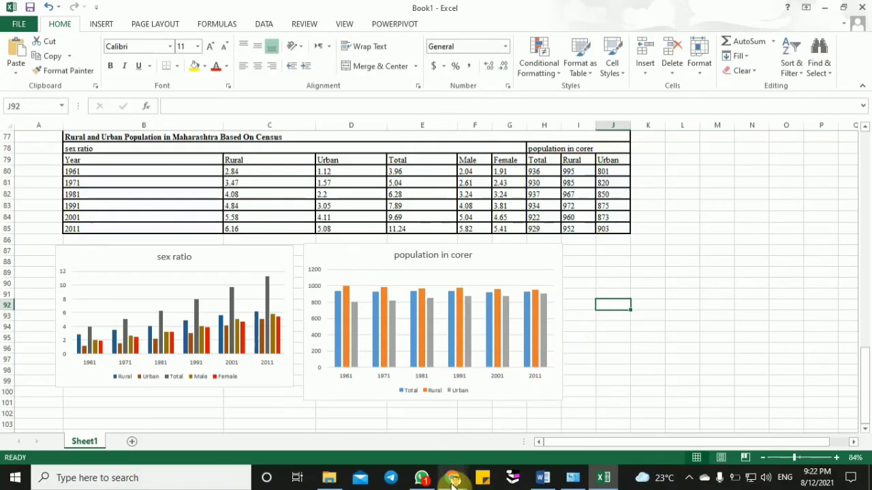
mouse_move(453, 480)
left_click(691, 351)
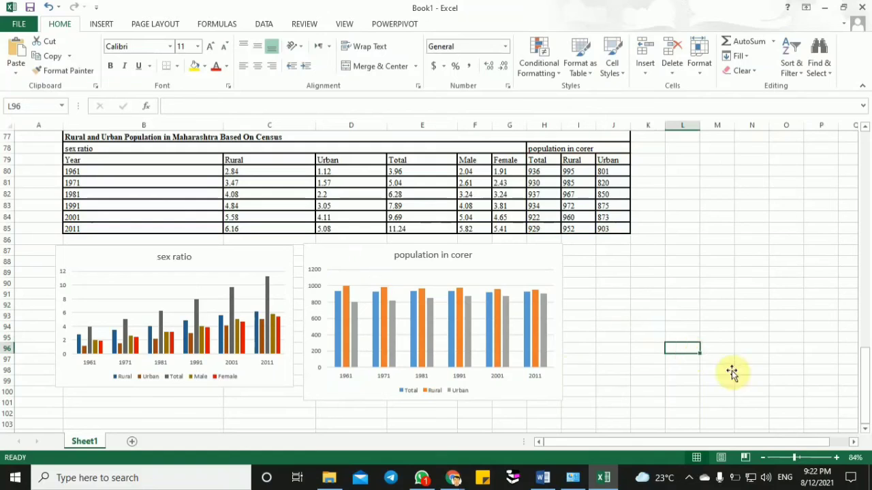
- Delete the "population in corer" chart beside the sex ratio chart
left_click_drag(797, 458, 801, 458)
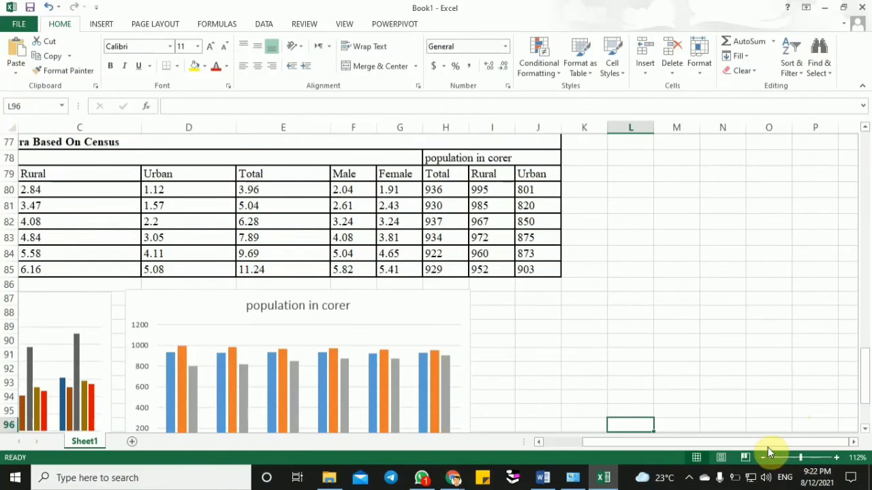
left_click_drag(766, 442, 728, 441)
left_click_drag(867, 366, 869, 392)
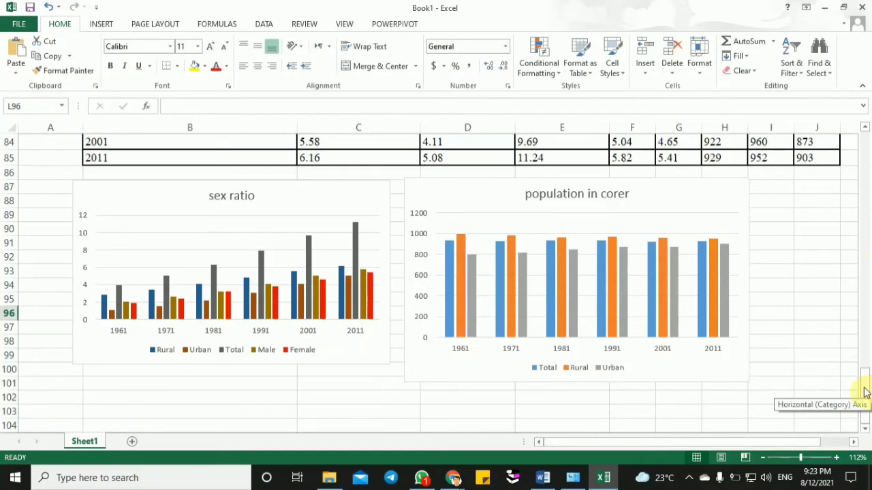
left_click(435, 196)
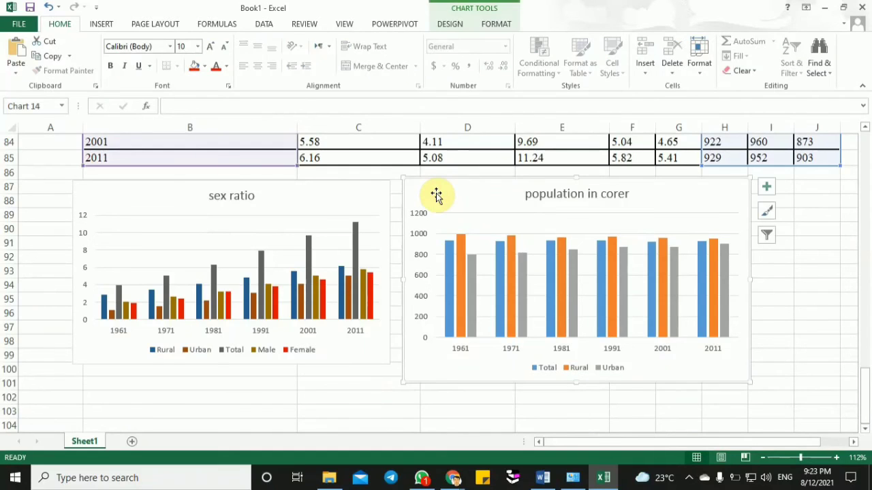
key("Delete")
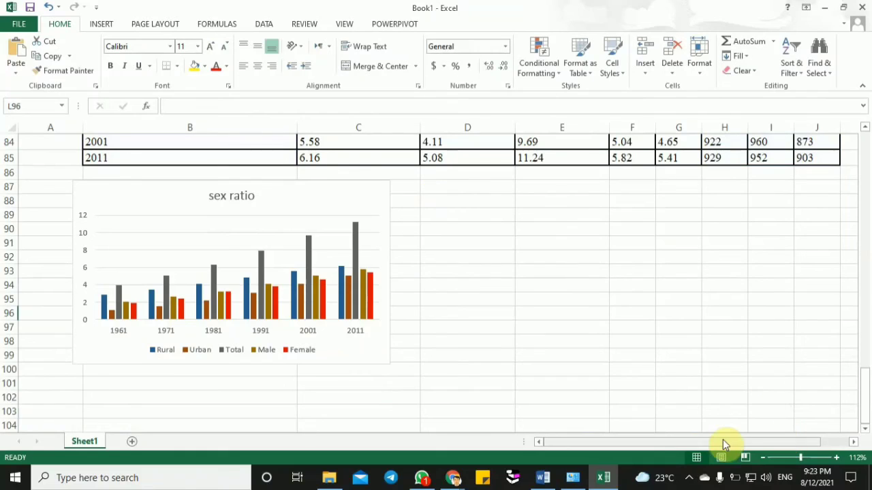
- Insert a 2-D clustered column chart from the Total, Rural and Urban population data in H79:J85 and select its horizontal axis
left_click_drag(723, 440, 743, 440)
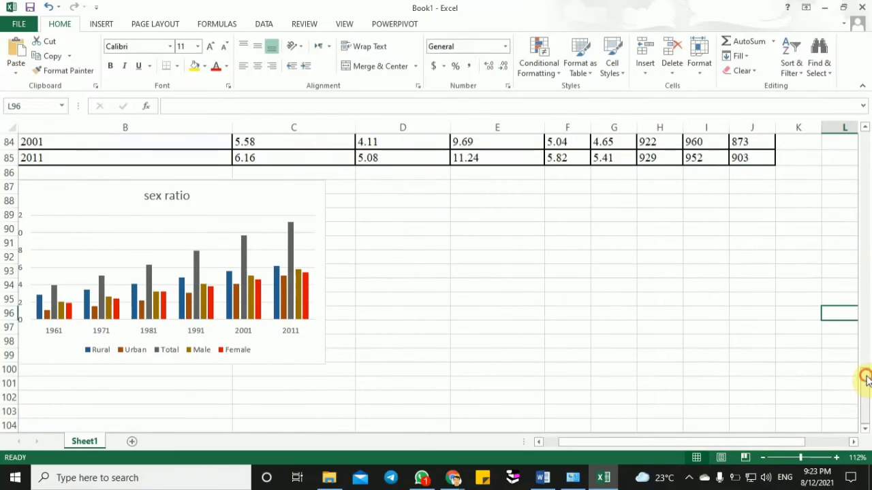
left_click_drag(865, 375, 863, 352)
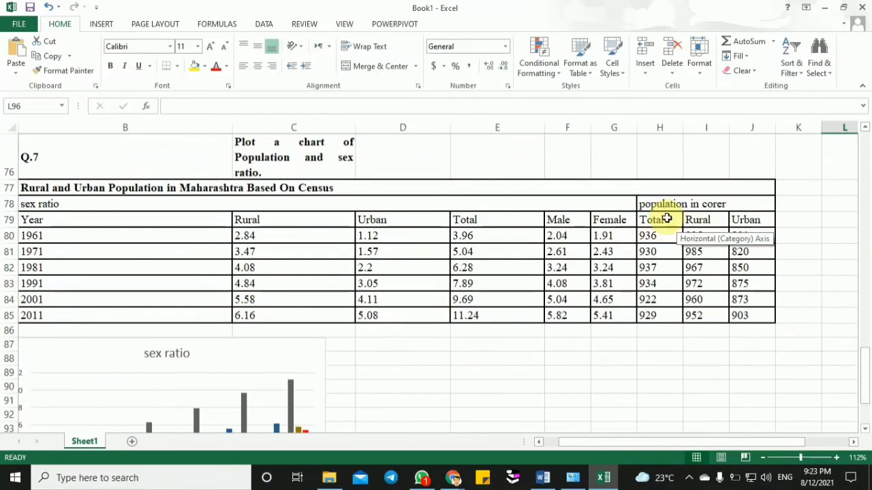
left_click(673, 219)
left_click_drag(672, 220, 748, 310)
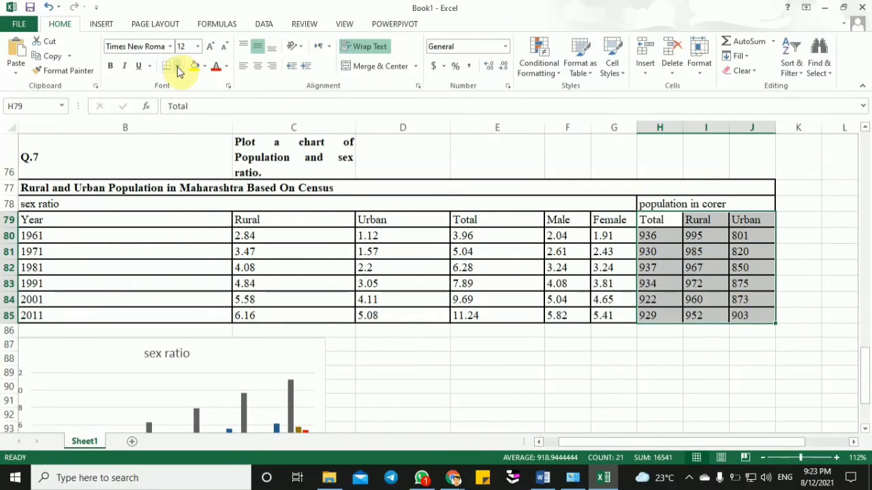
left_click(100, 24)
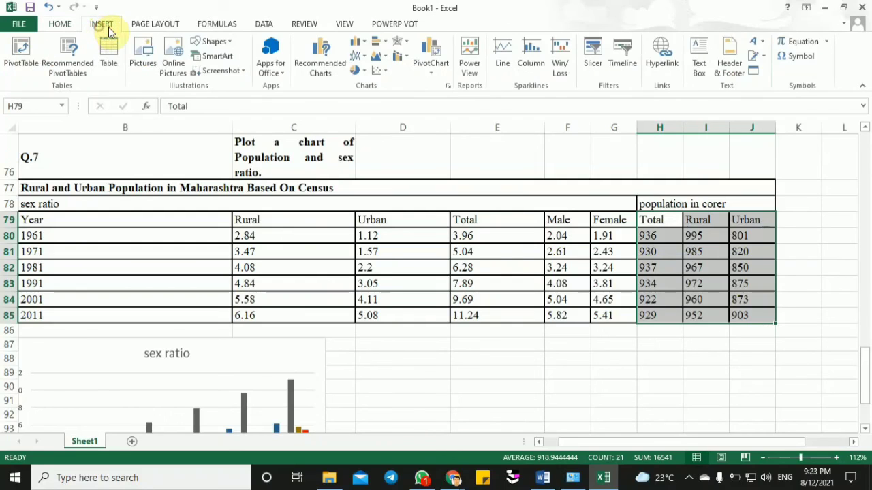
left_click(368, 49)
left_click(366, 78)
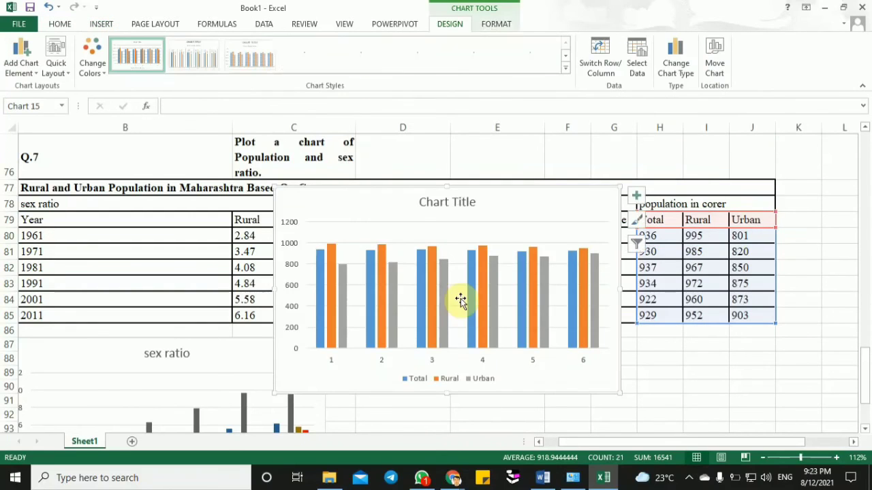
left_click(333, 364)
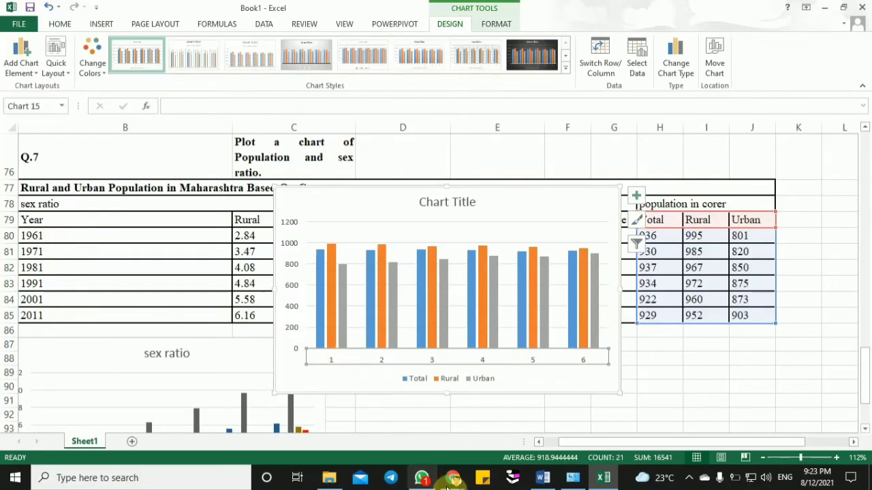
- Switch to the Google Meet call in Chrome, admit the waiting participant and return to the Excel workbook
left_click(453, 479)
left_click(418, 436)
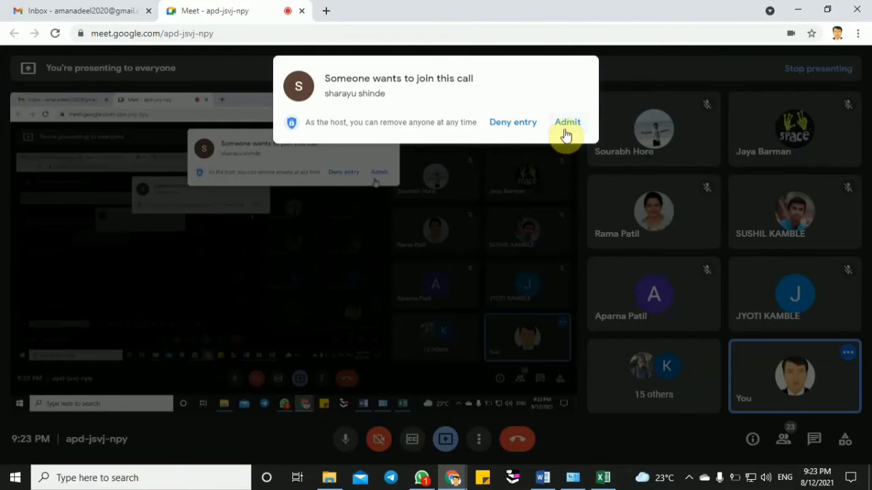
left_click(565, 126)
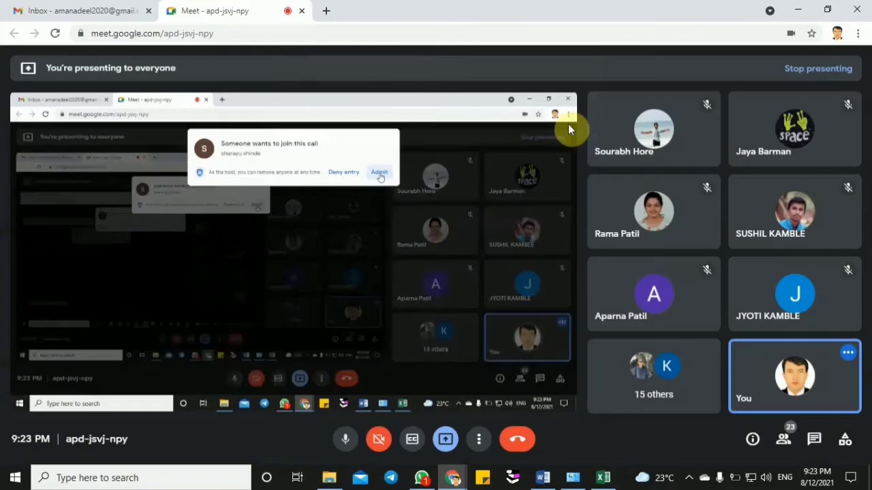
key("alt+Tab")
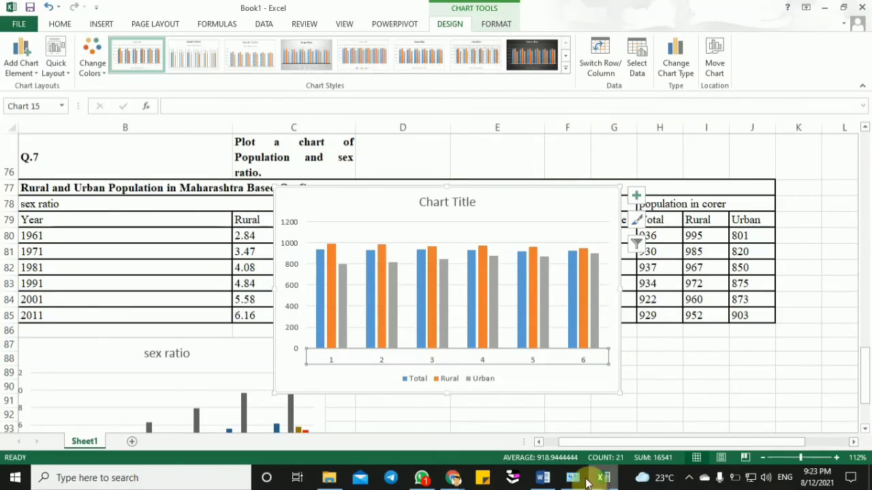
- Set the new population chart's horizontal axis labels to the years 1961 to 2011 in B80:B85
right_click(342, 356)
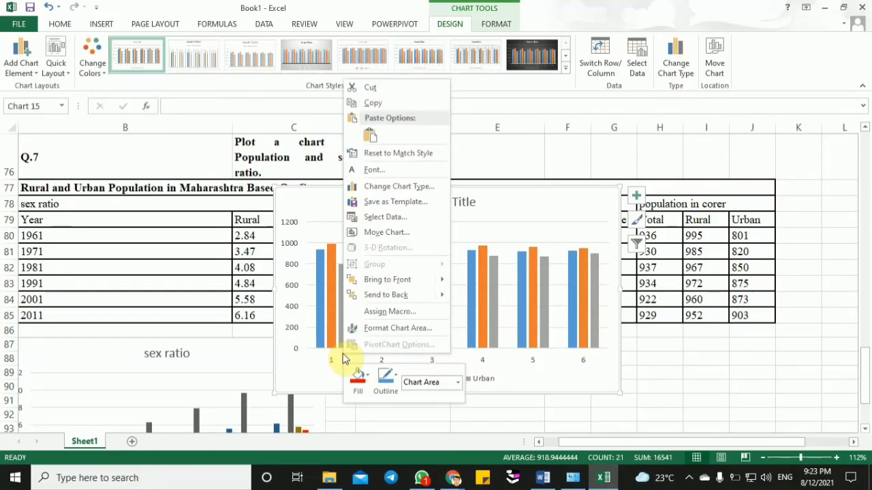
left_click(407, 217)
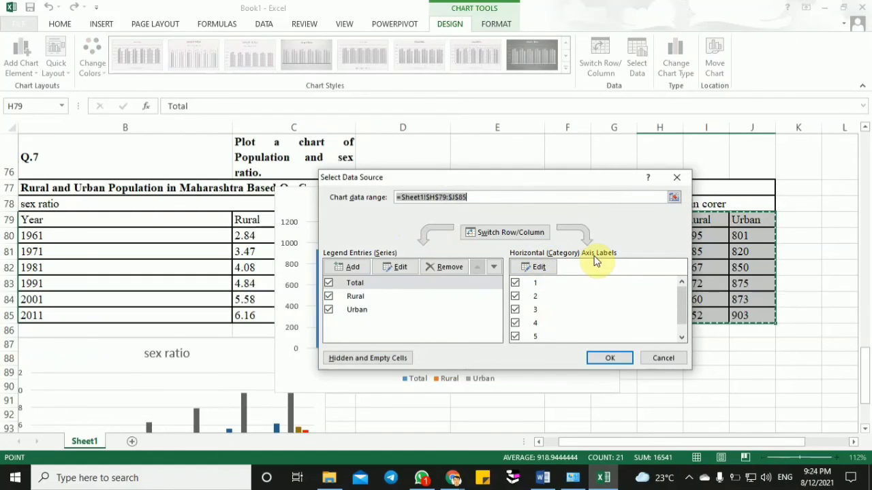
left_click(538, 267)
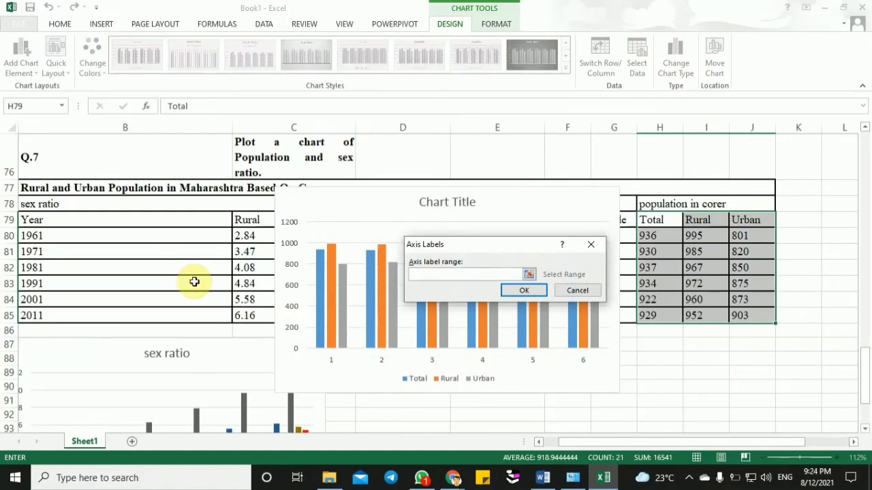
left_click_drag(138, 236, 122, 313)
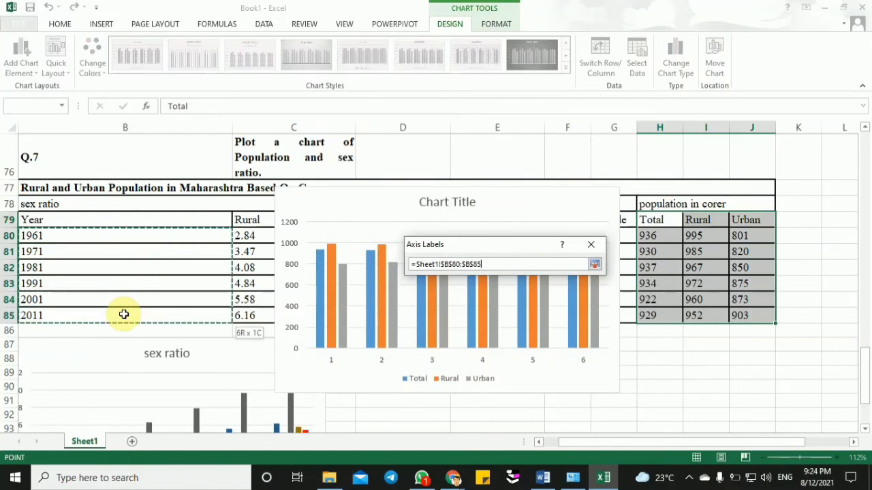
left_click(522, 291)
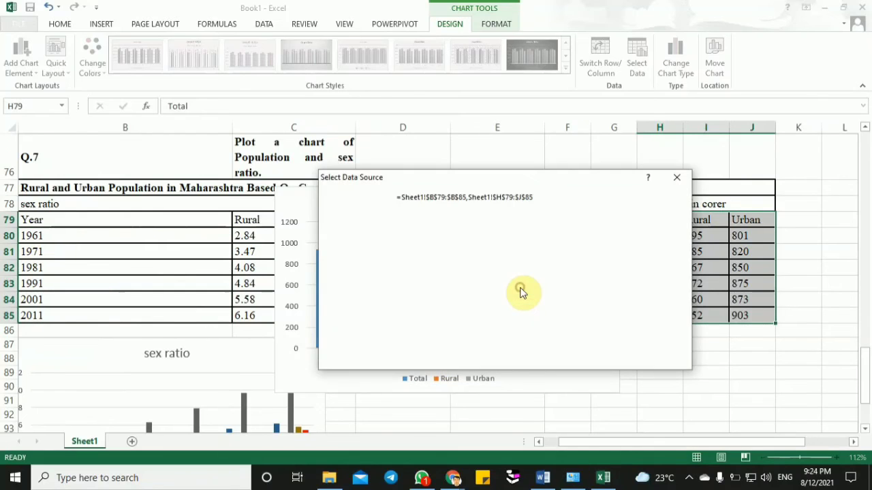
left_click(614, 360)
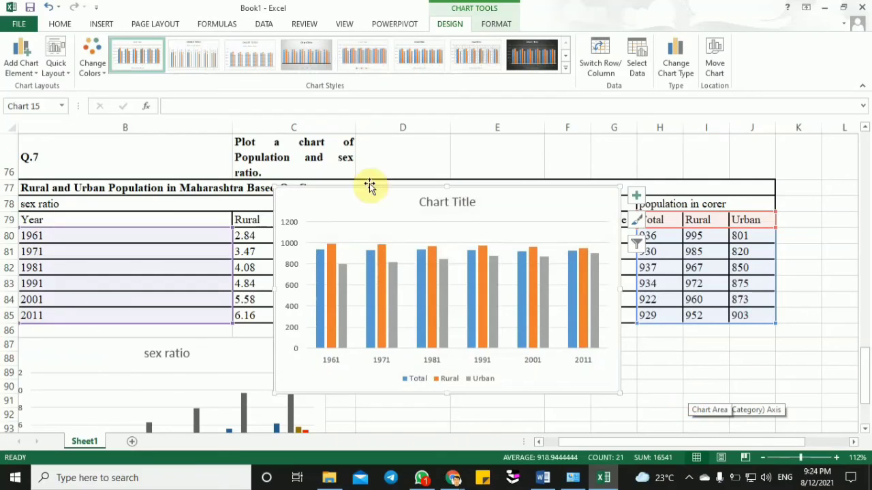
- Move the new population chart off the census table to the free area below it, beside the sex ratio chart
left_click_drag(347, 205, 397, 350)
left_click(182, 359)
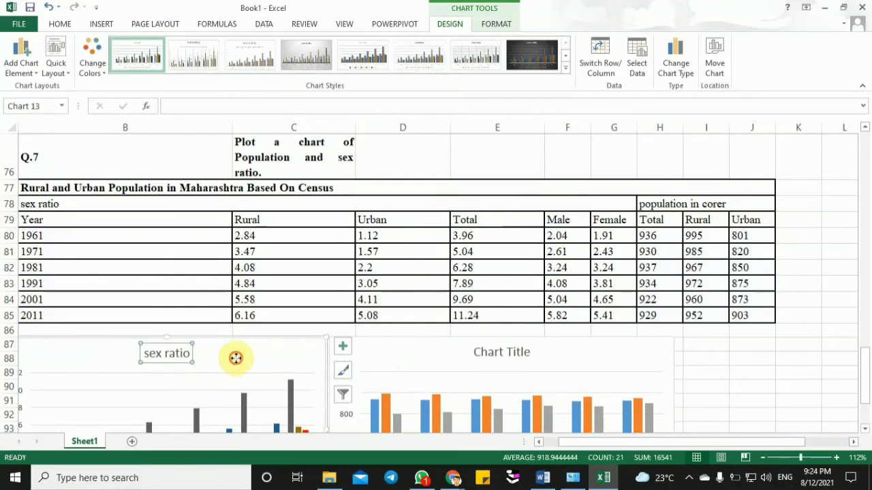
left_click(233, 358)
left_click_drag(863, 361, 862, 385)
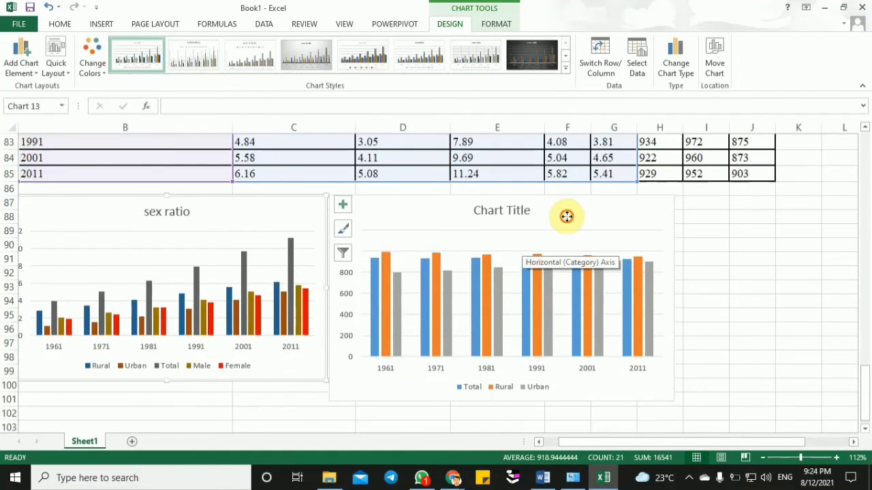
left_click(566, 217)
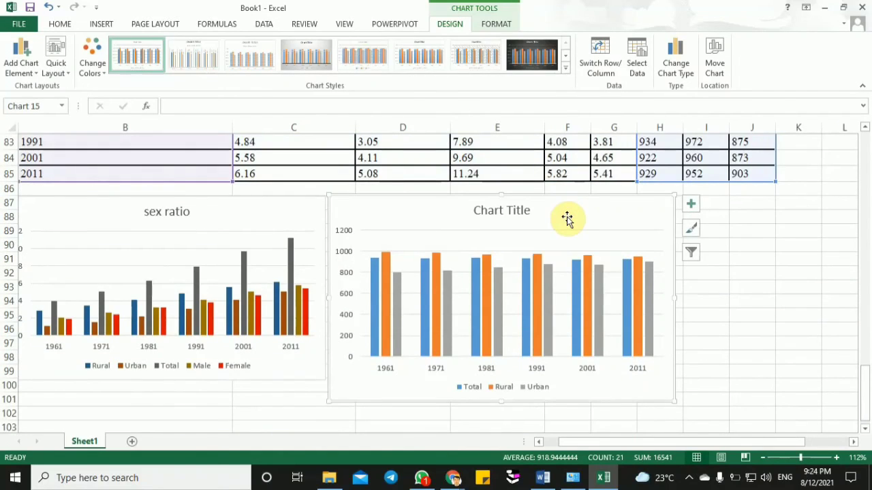
left_click(567, 219)
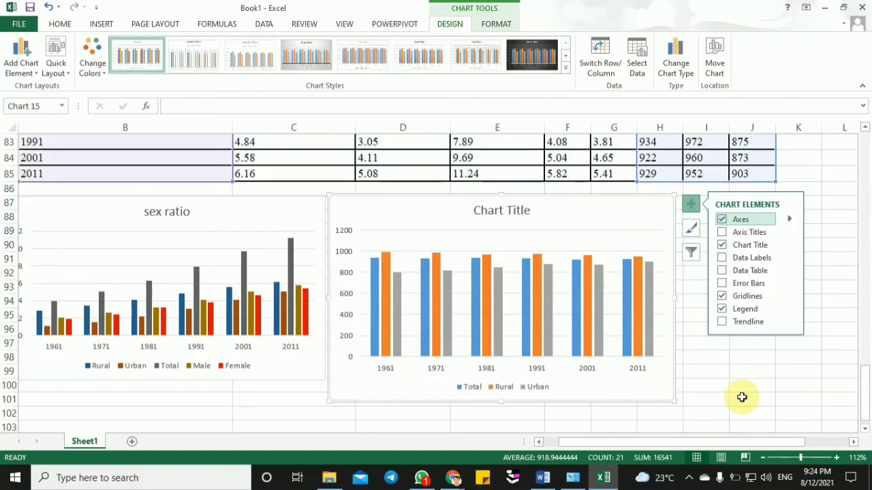
left_click(741, 397)
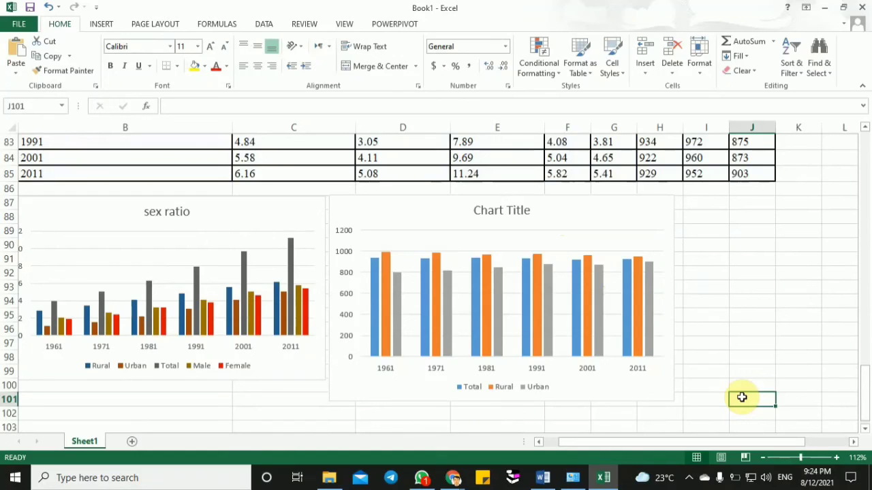
- Shift the population chart away from the sex ratio chart, and move the sex ratio chart towards it, leaving a small gap
left_click(109, 214)
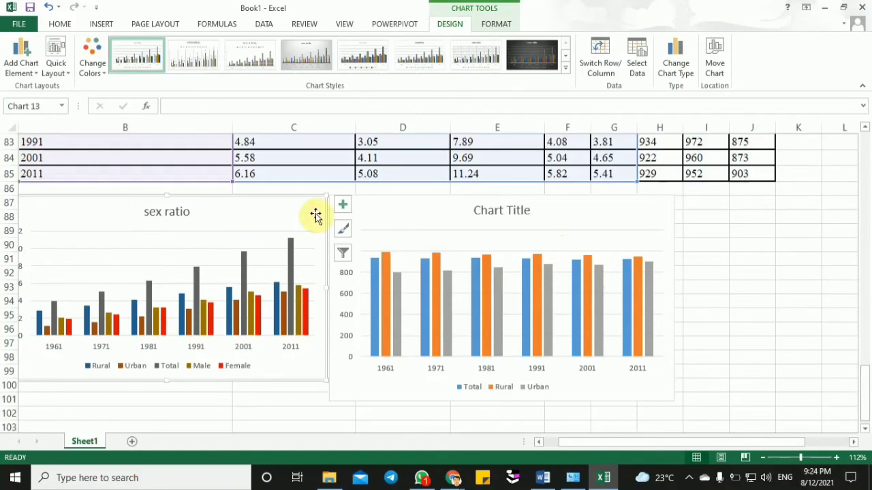
left_click(395, 212)
left_click_drag(394, 212, 457, 208)
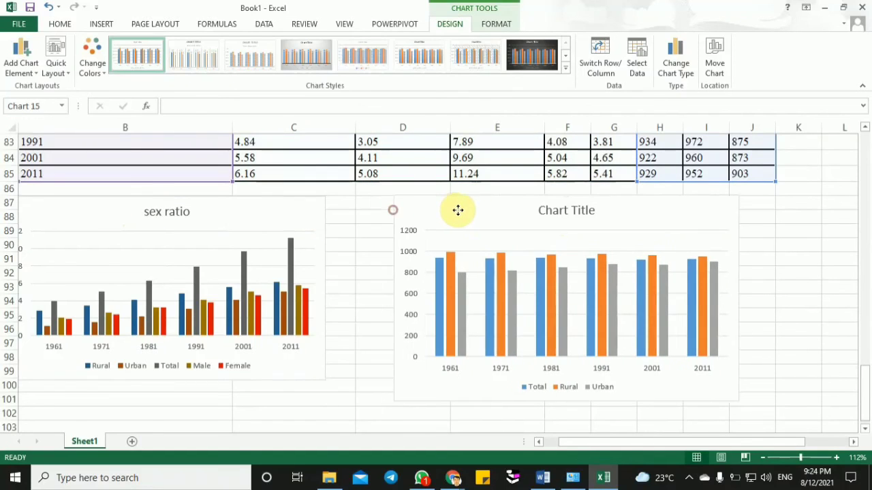
left_click(280, 215)
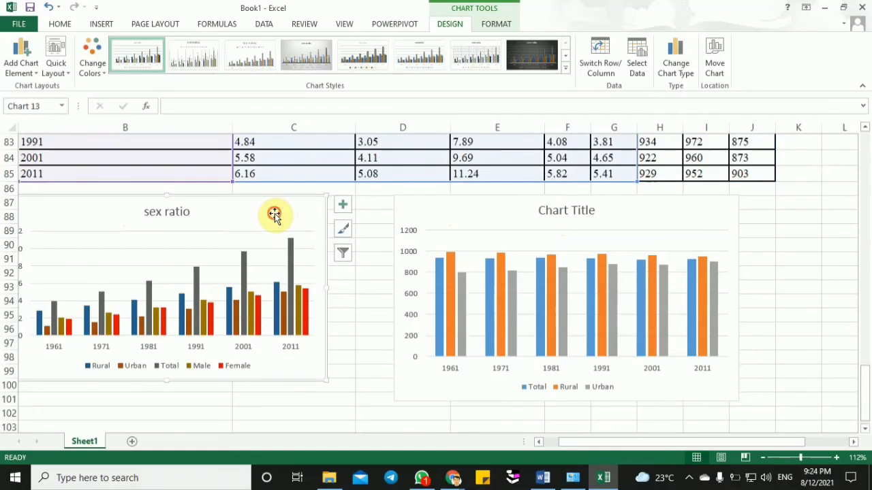
left_click_drag(275, 216, 325, 216)
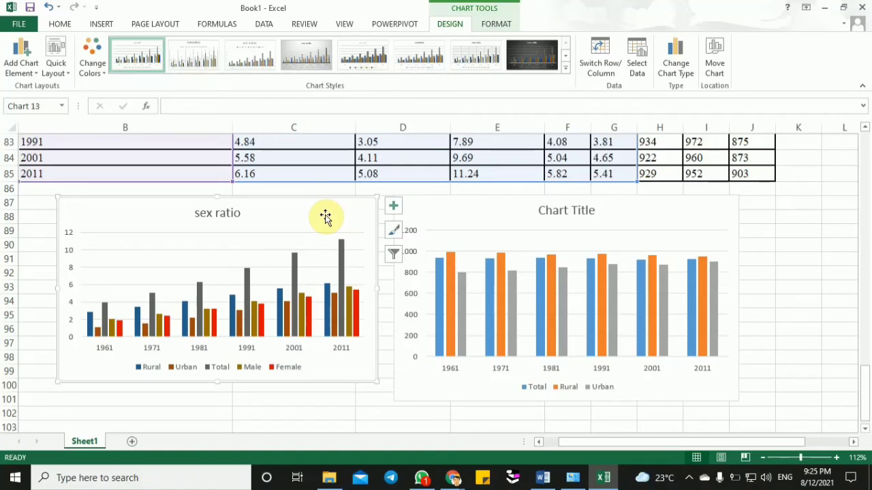
- Switch to the Google Meet call in Chrome
left_click(453, 479)
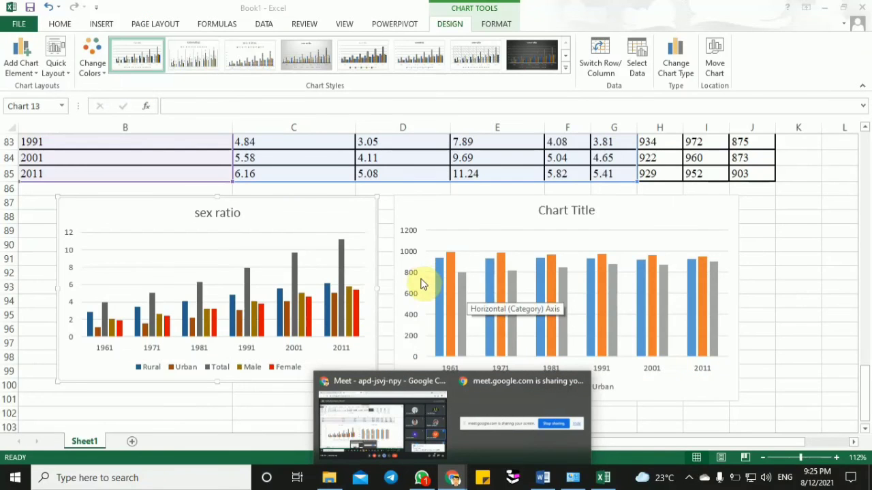
left_click(374, 421)
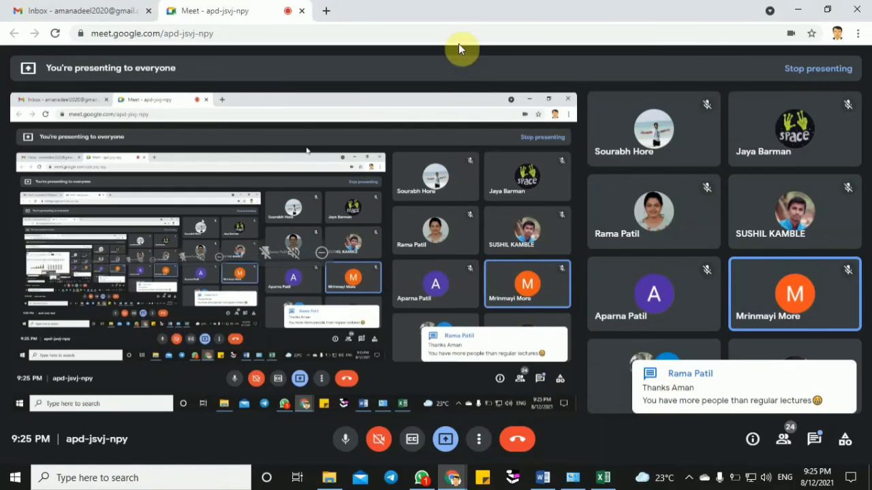